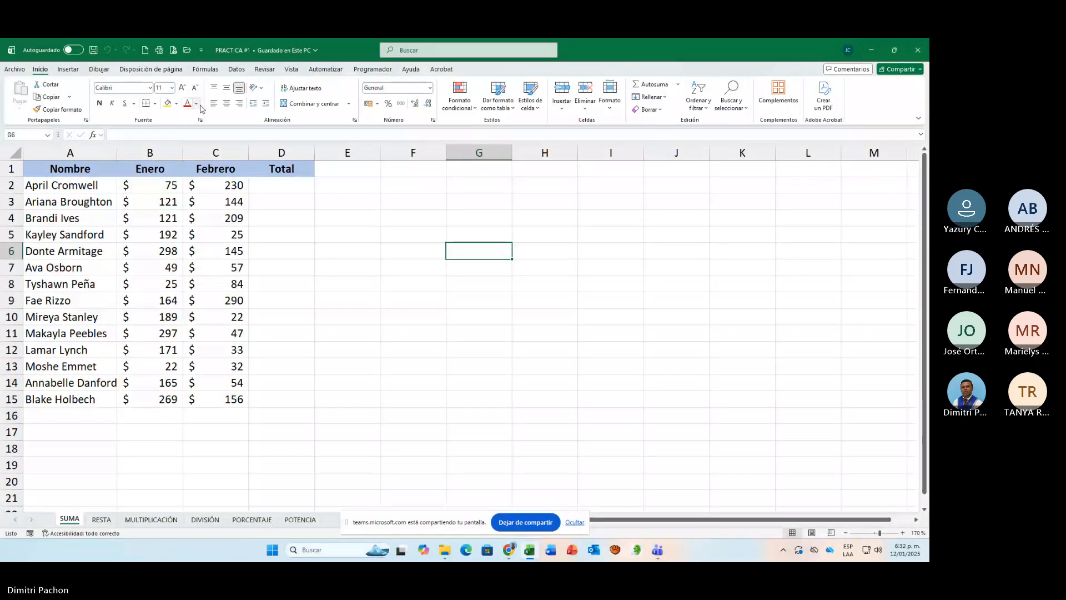
click(903, 533)
click(903, 533)
click(903, 533)
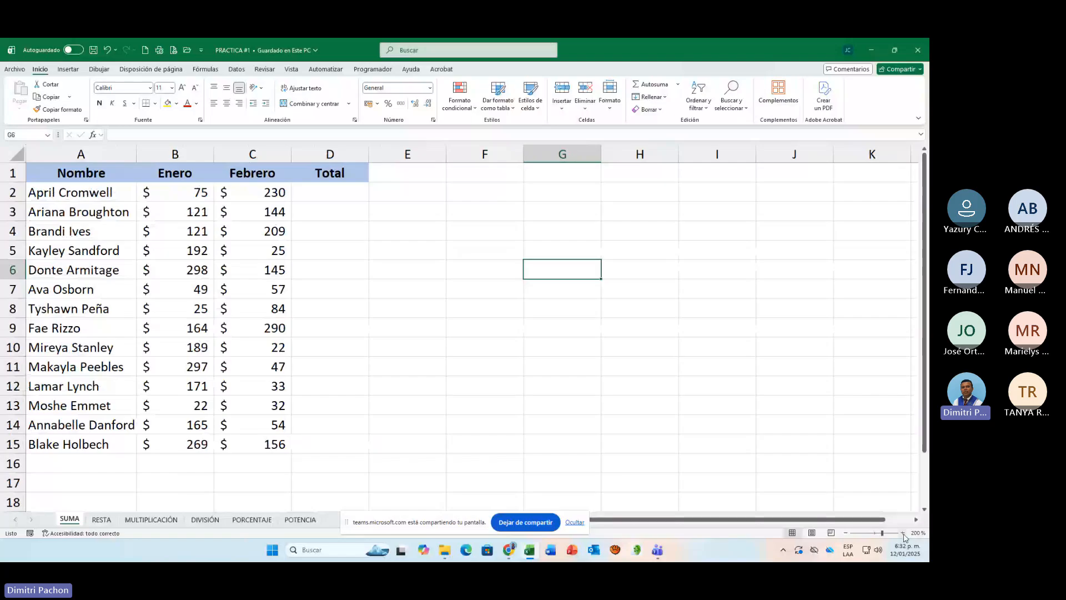
scroll(548, 288, up, 4)
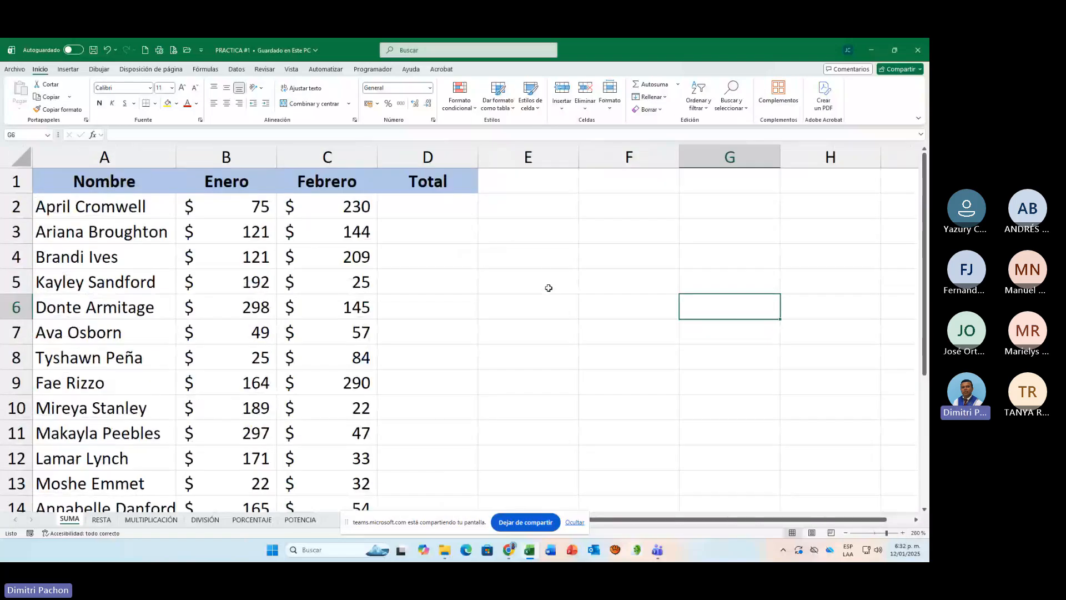
click(537, 259)
text(=si)
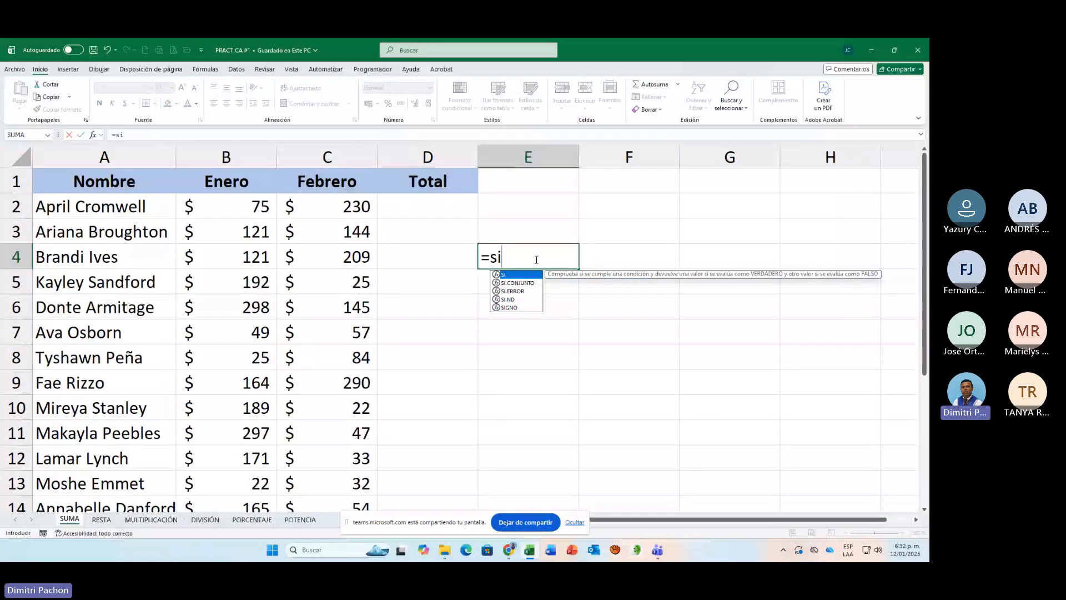
key(BackSpace)
key(BackSpace)
key(Caps_Lock)
text(SI)
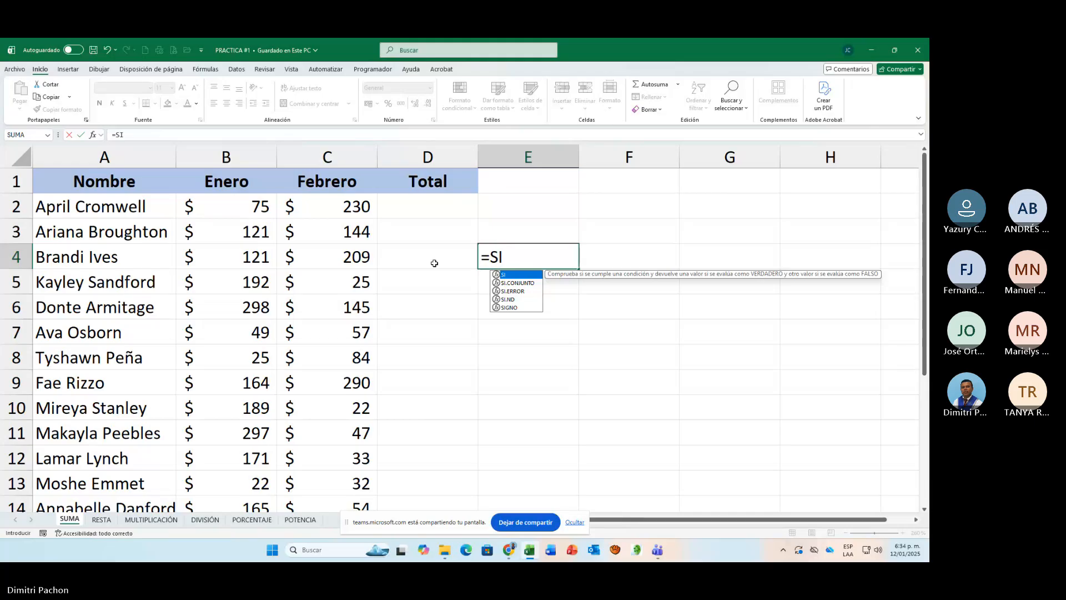
key(BackSpace)
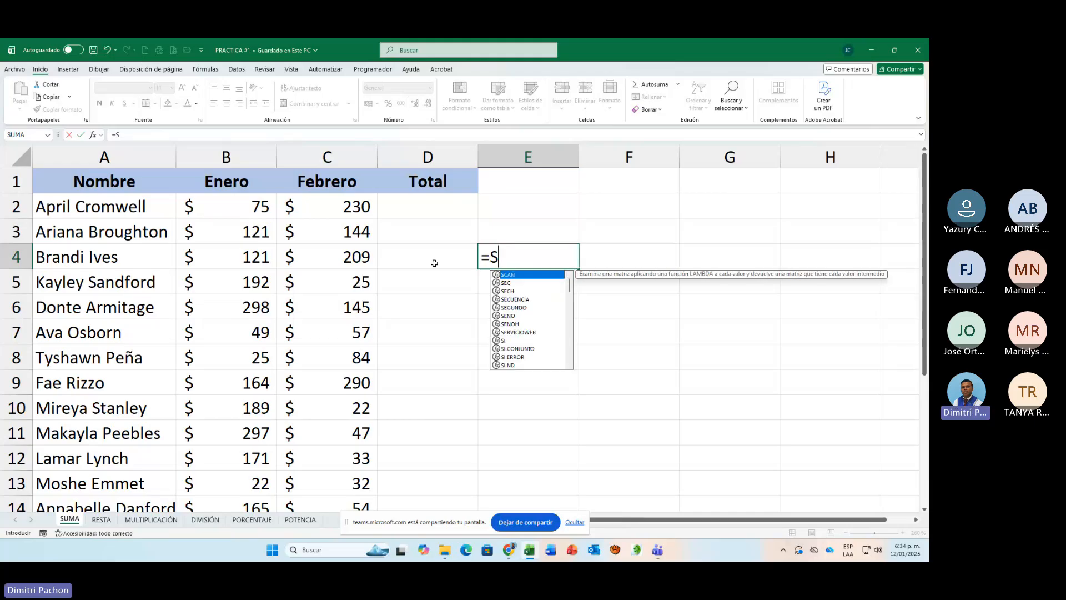
key(BackSpace)
key(BackSpace)
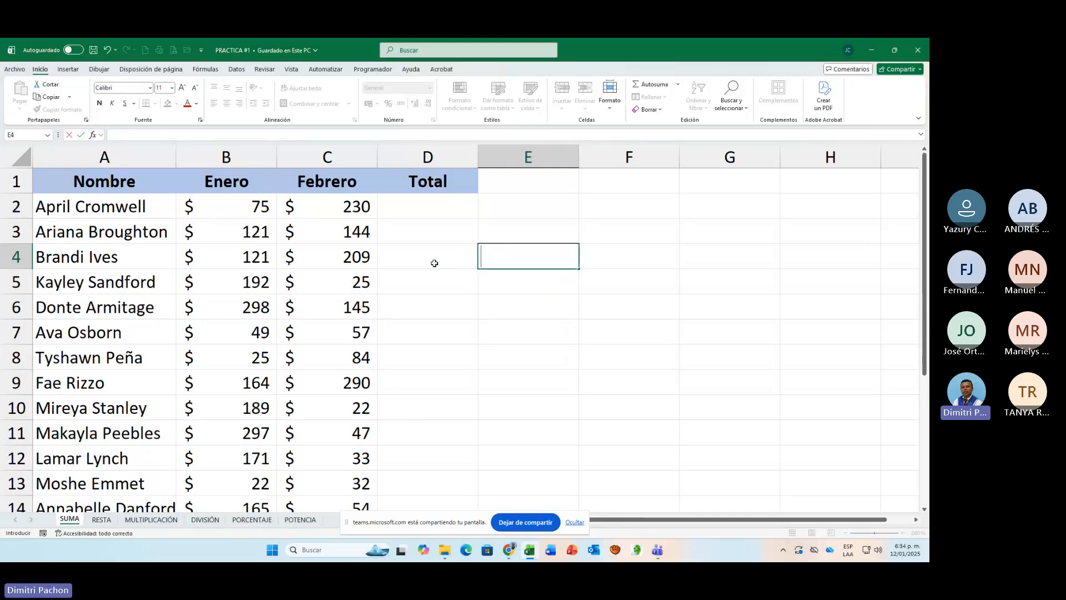
text(=)
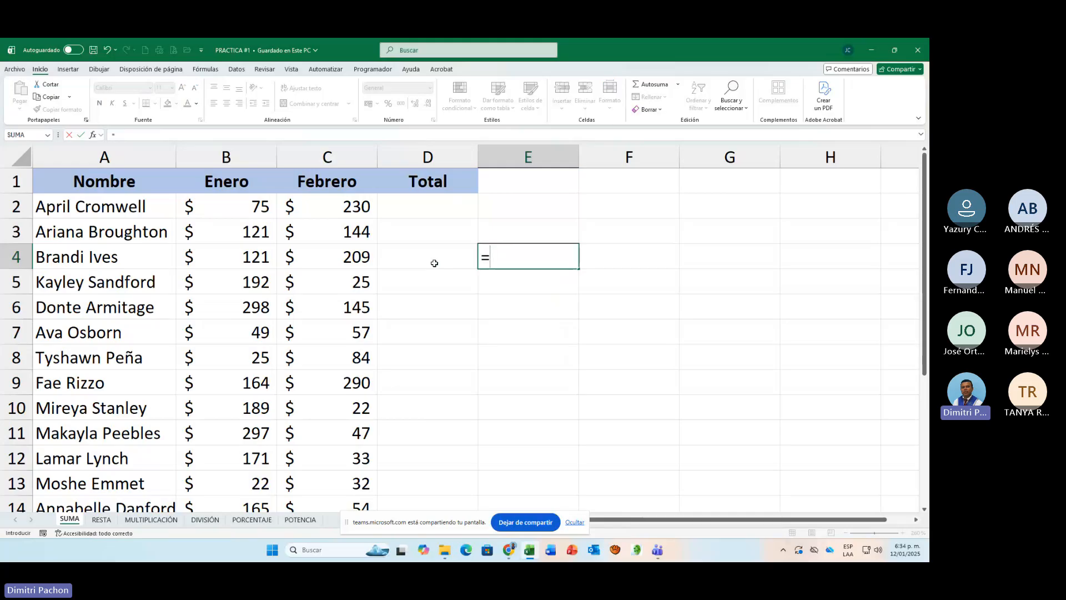
text(SI)
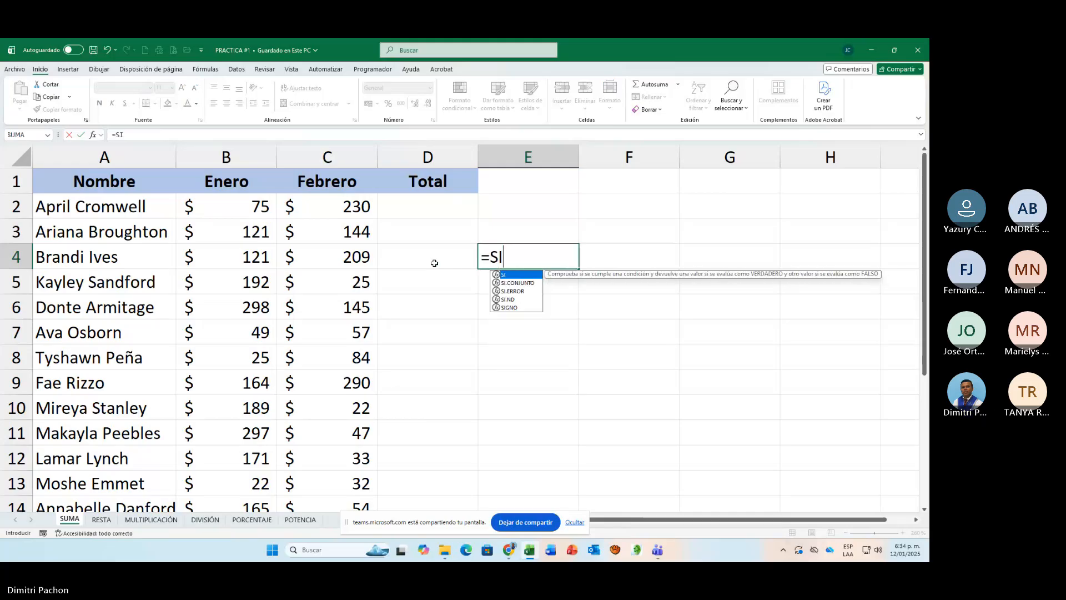
text(()
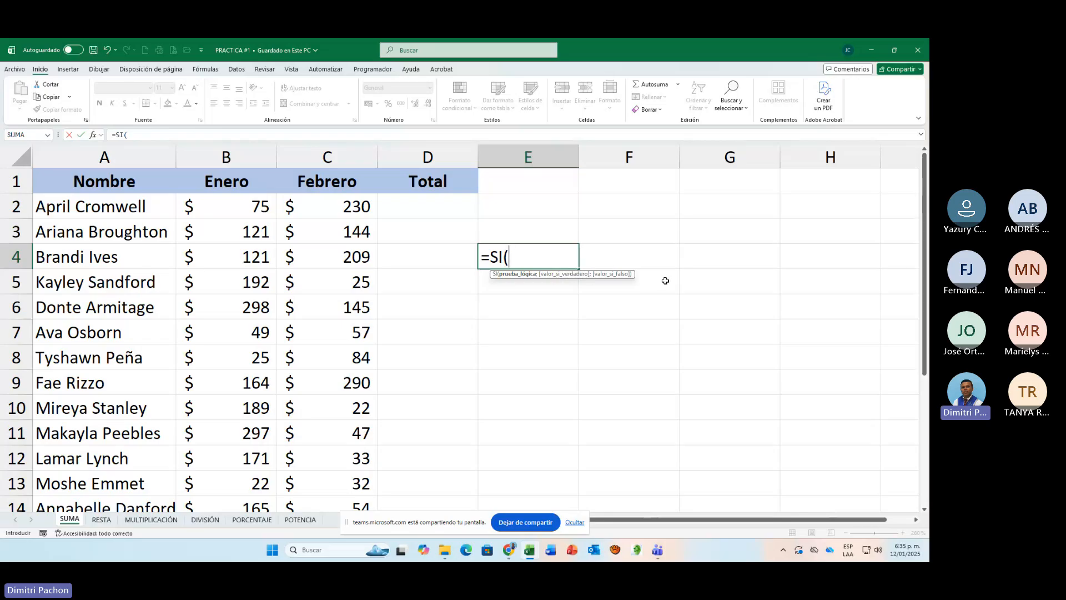
key(BackSpace)
key(Escape)
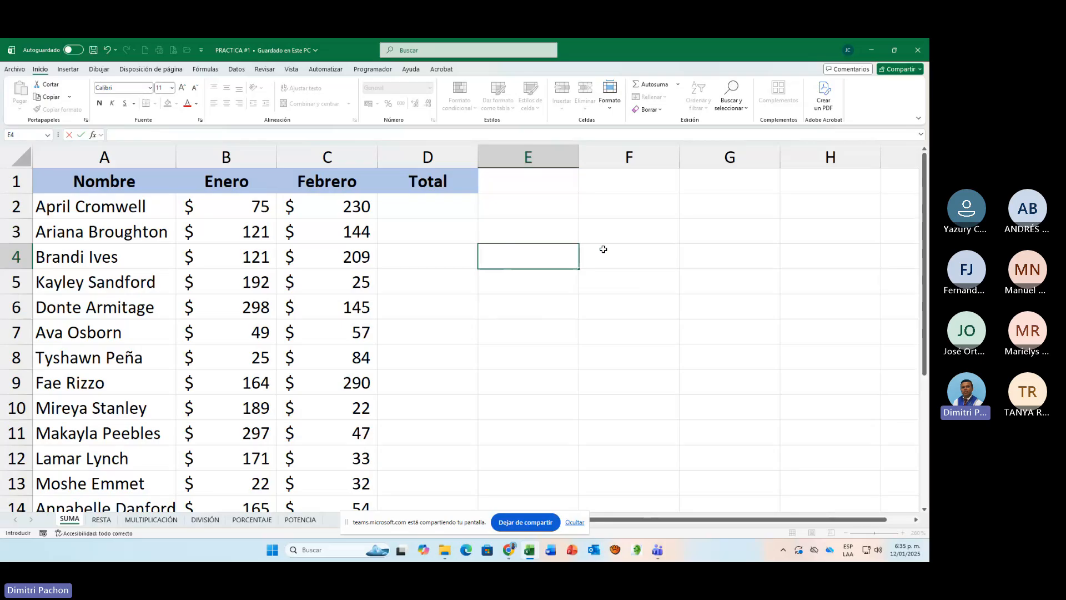
key(Down)
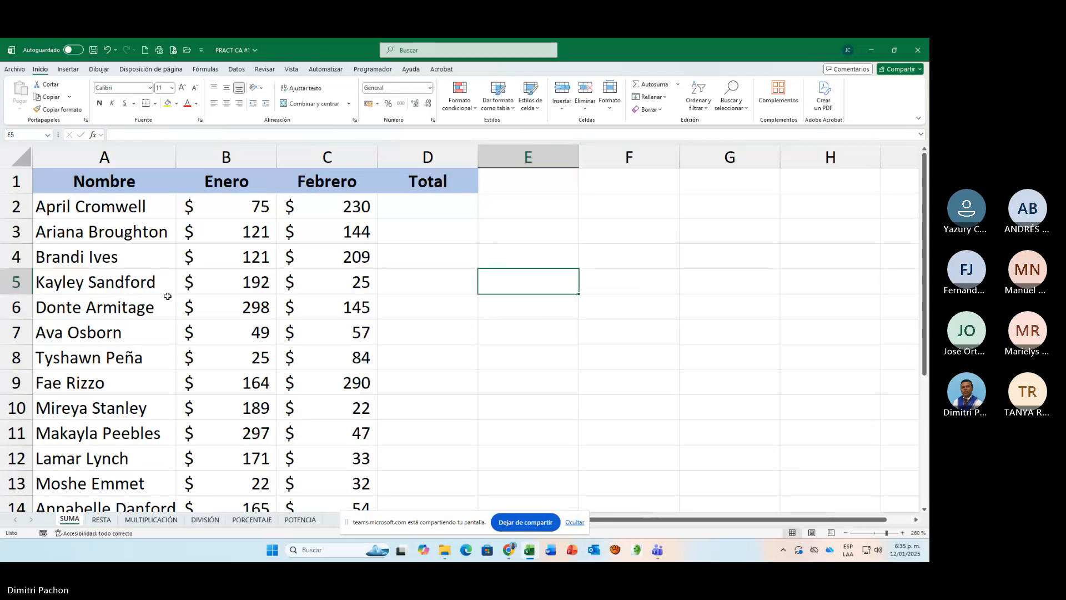
Step: Calculate the first person's total in D2 by adding Enero and Febrero with the formula =B2+C2
scroll(143, 305, down, 6)
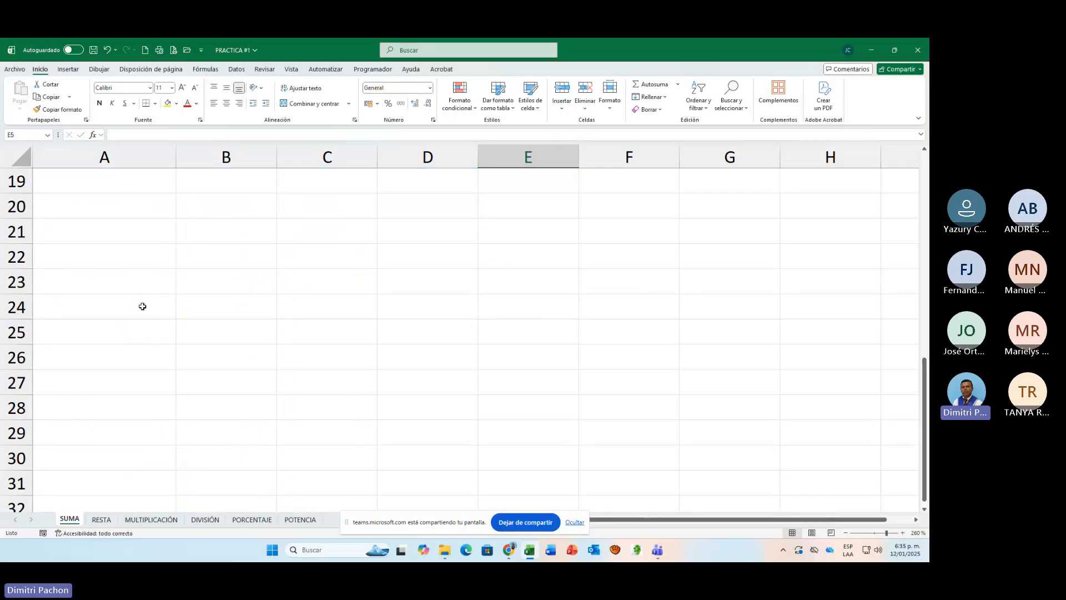
scroll(142, 307, up, 6)
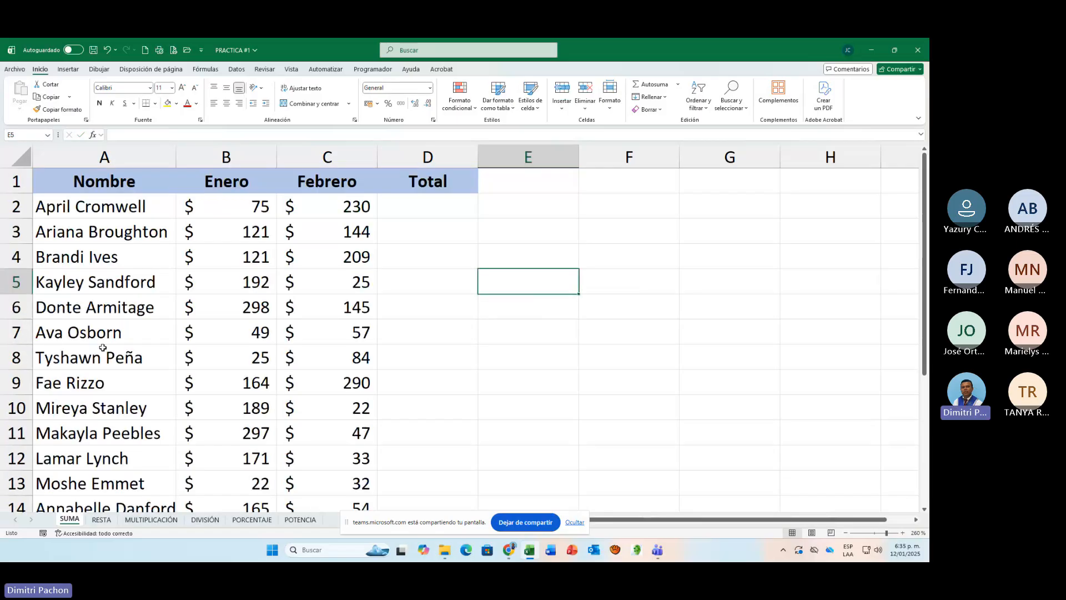
click(441, 205)
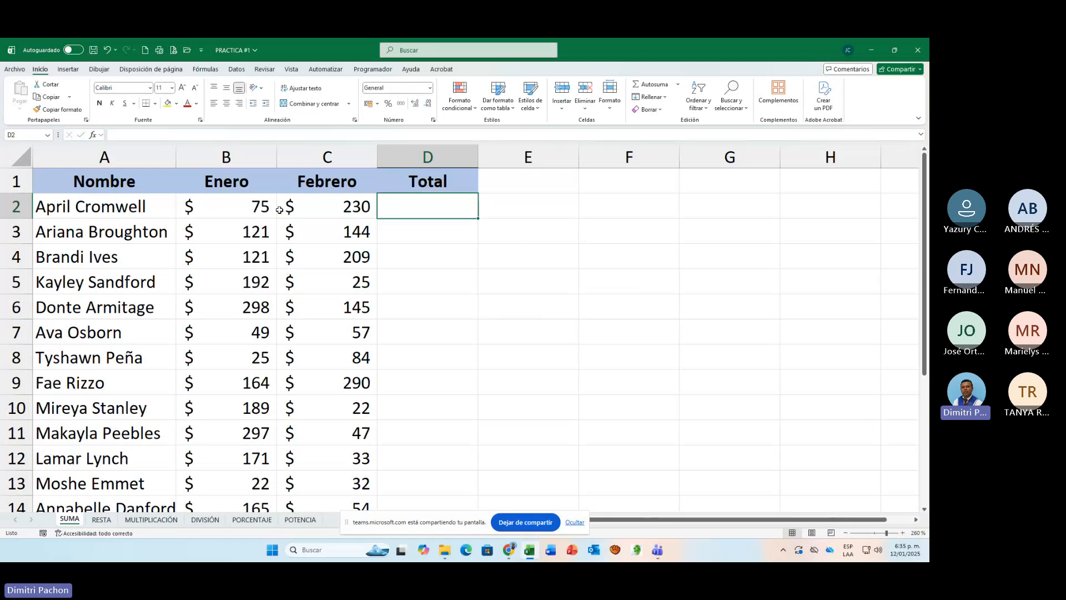
text(=)
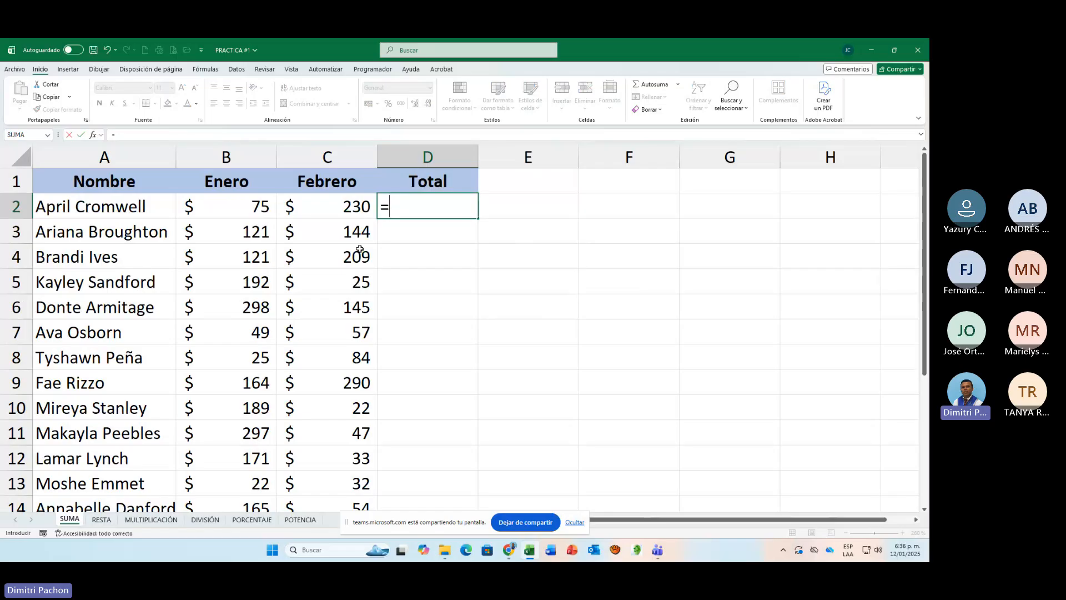
click(229, 218)
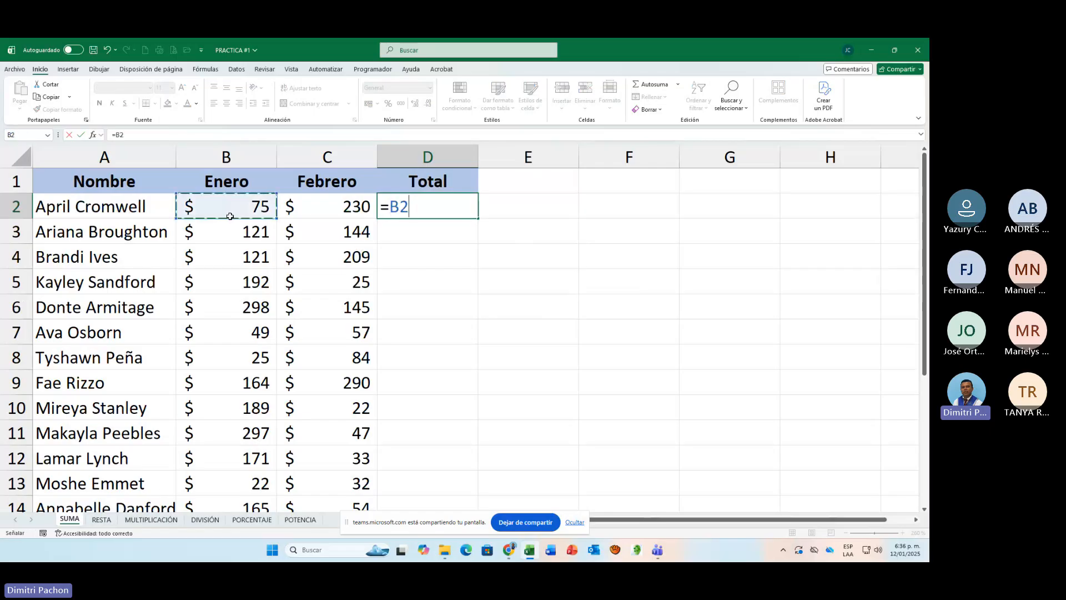
text(+)
click(292, 207)
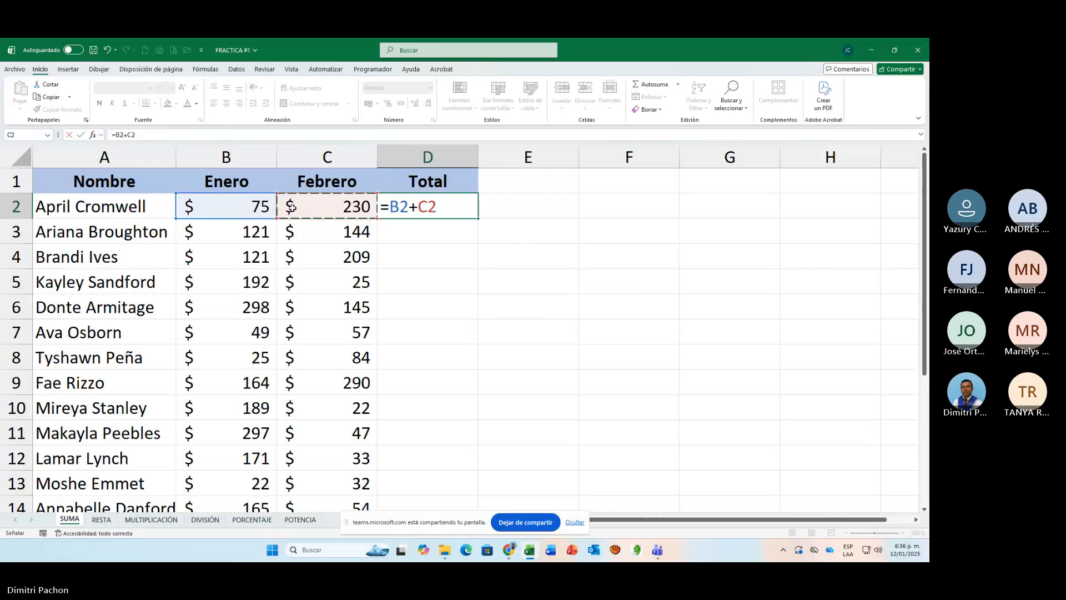
key(Return)
Step: Fill the D2 formula down through D15 and make all the totals bold
click(472, 214)
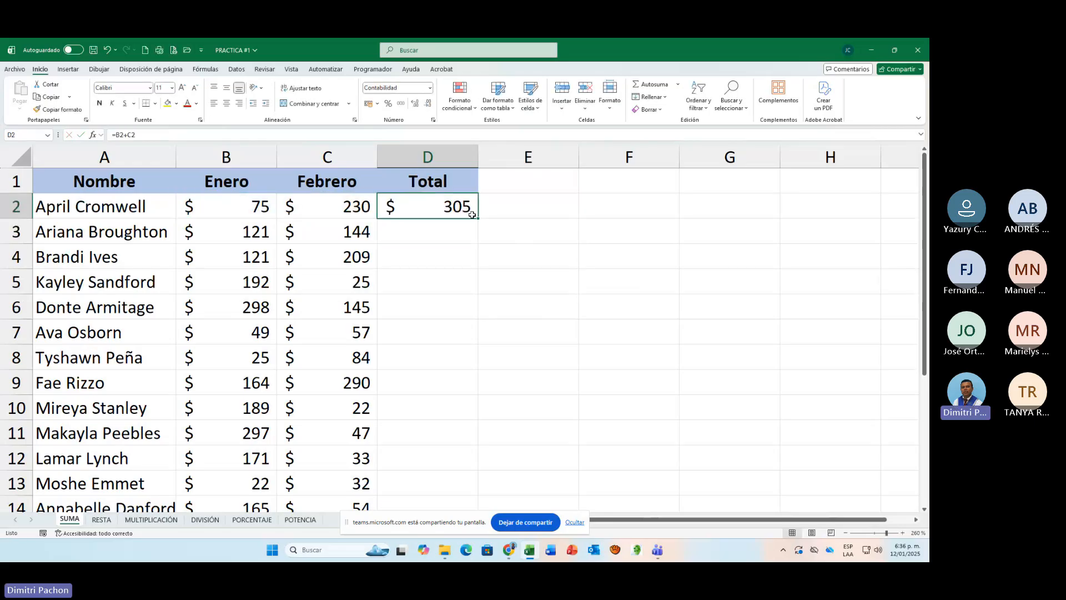
drag(472, 215, 481, 474)
scroll(481, 476, up, 1)
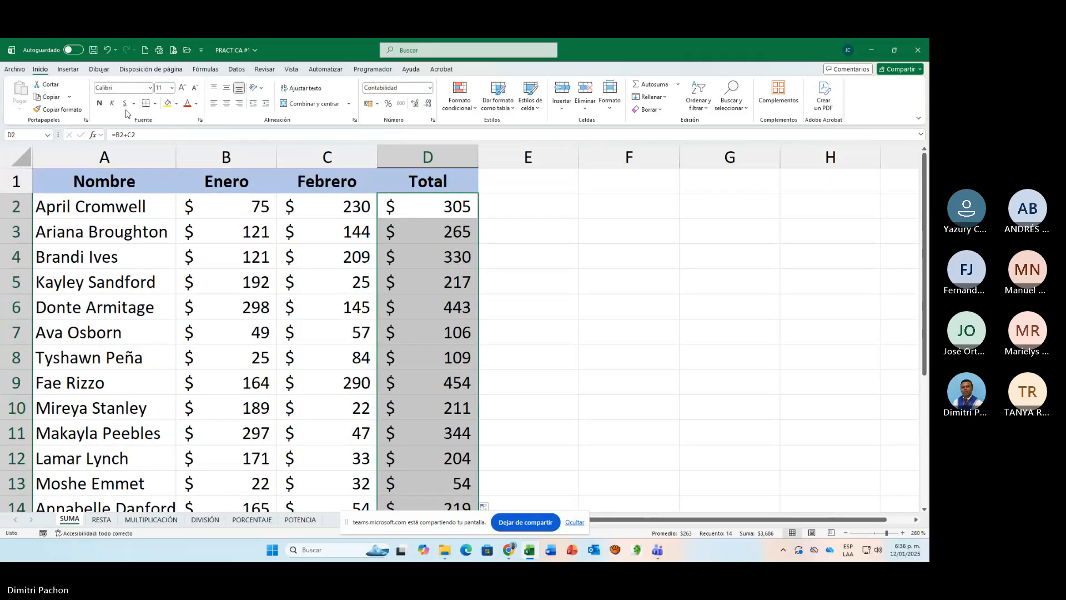
click(99, 103)
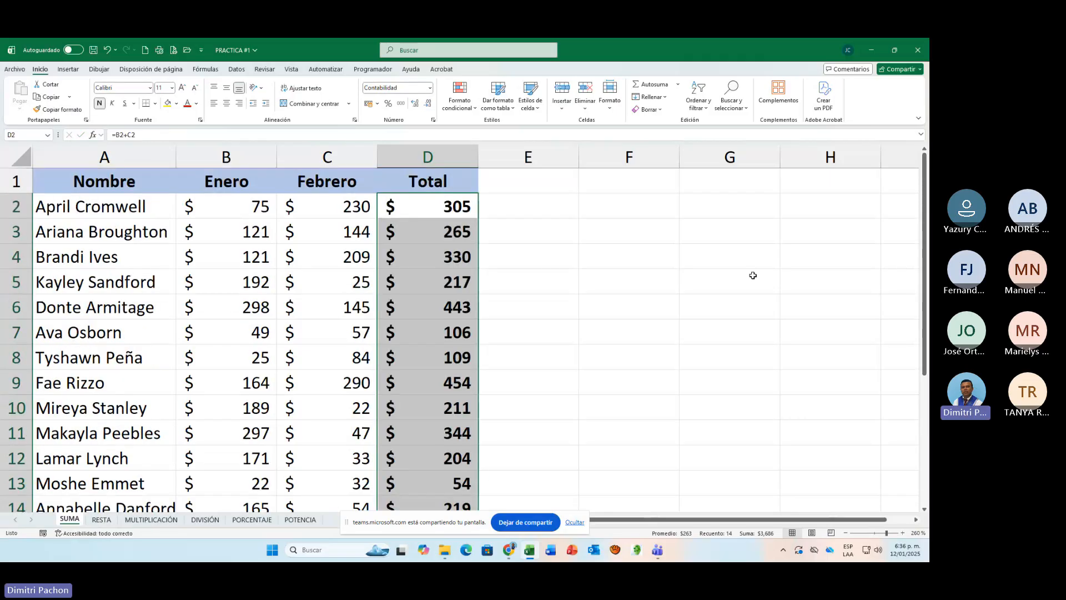
click(687, 297)
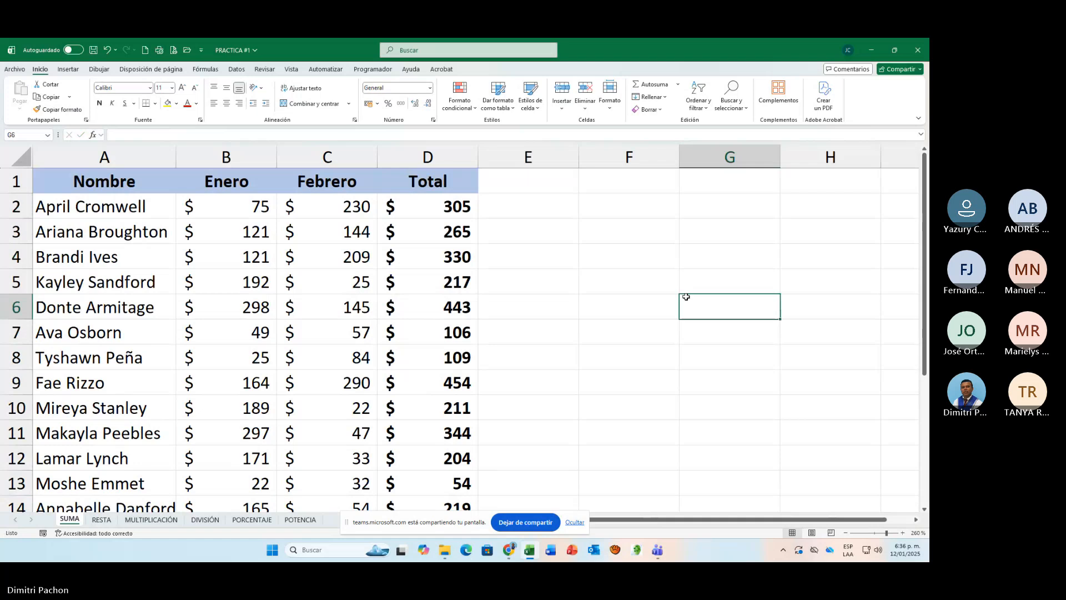
Step: Enter the column header TIPO DE VENTA in cell E1
click(562, 215)
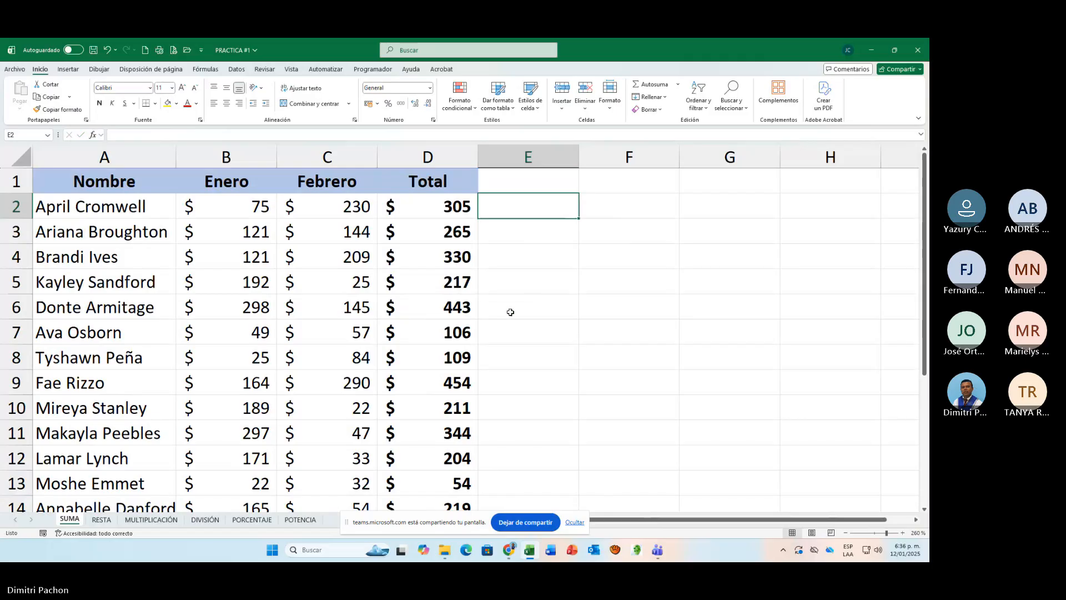
scroll(509, 311, down, 2)
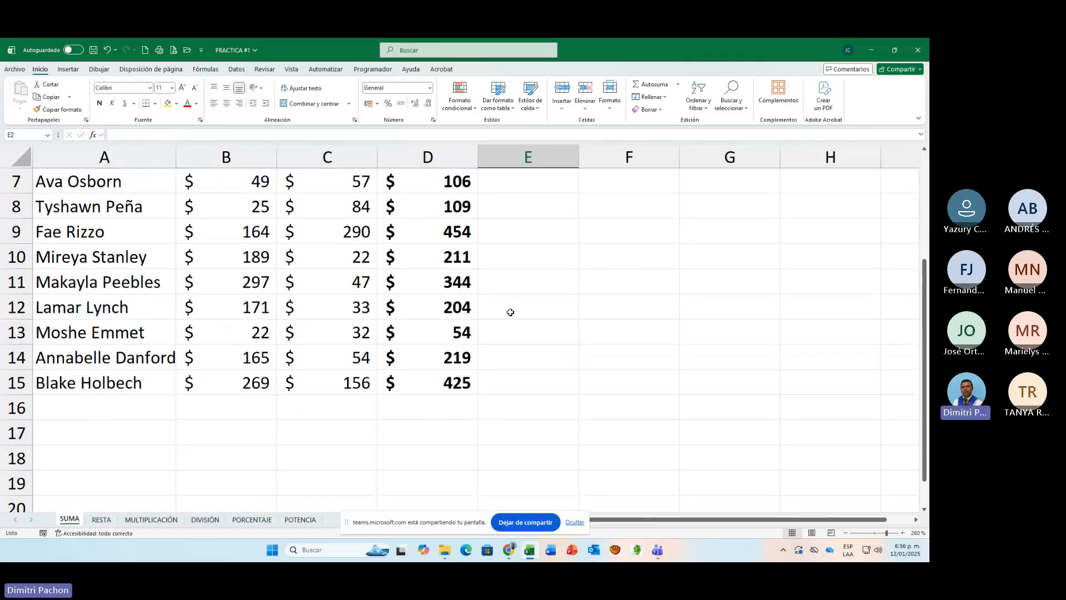
scroll(510, 312, up, 1)
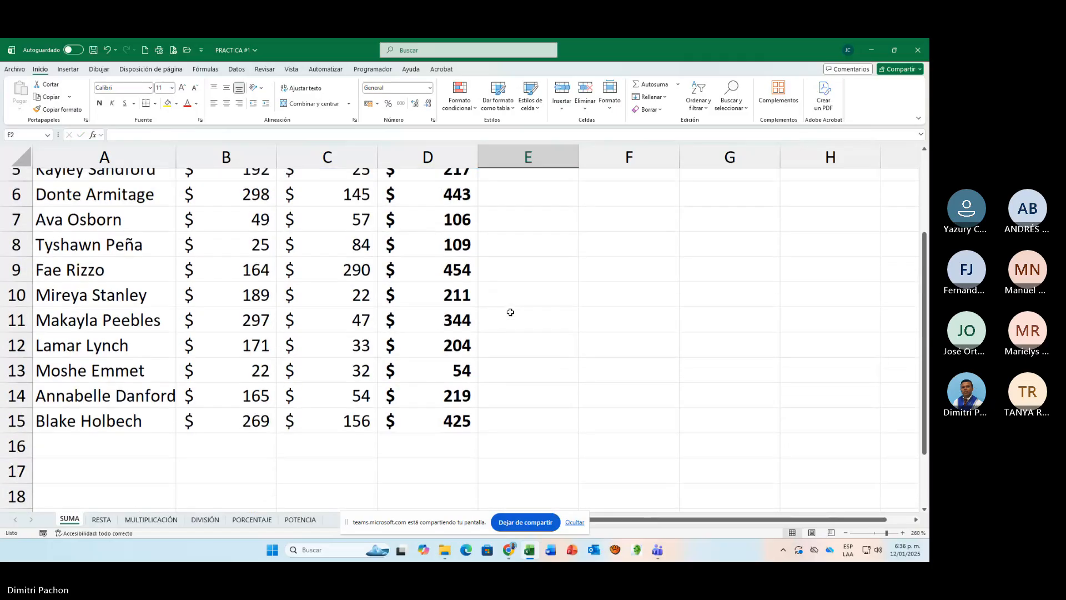
scroll(510, 312, up, 2)
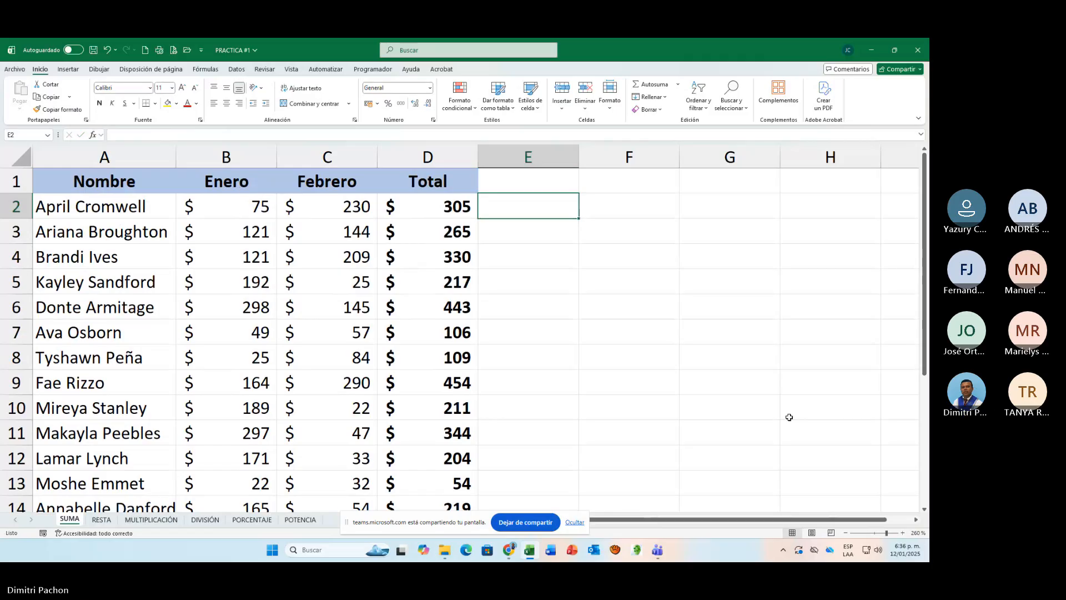
click(535, 180)
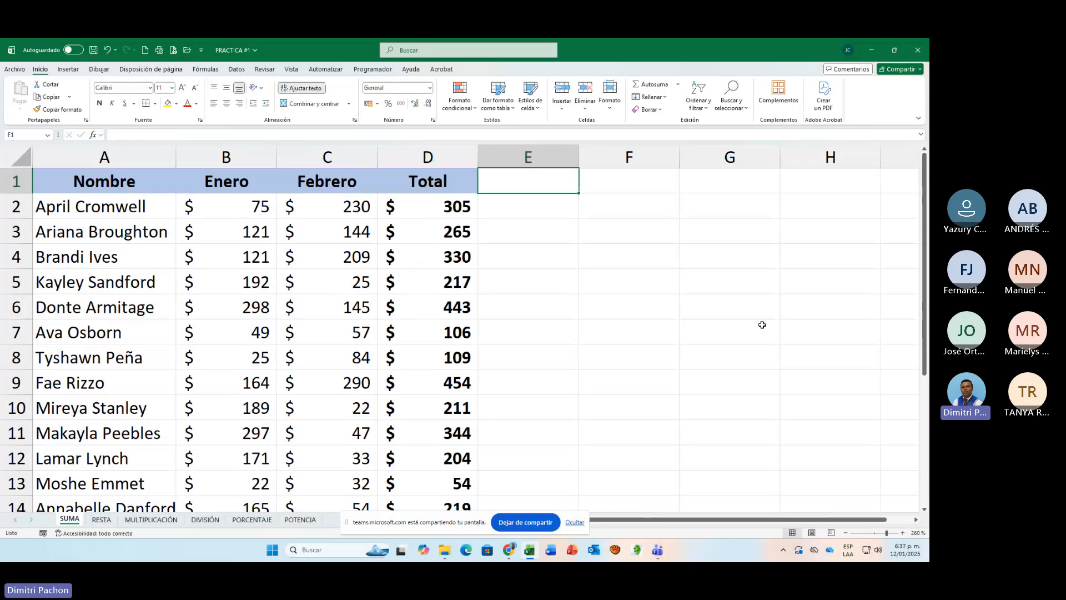
text(TI)
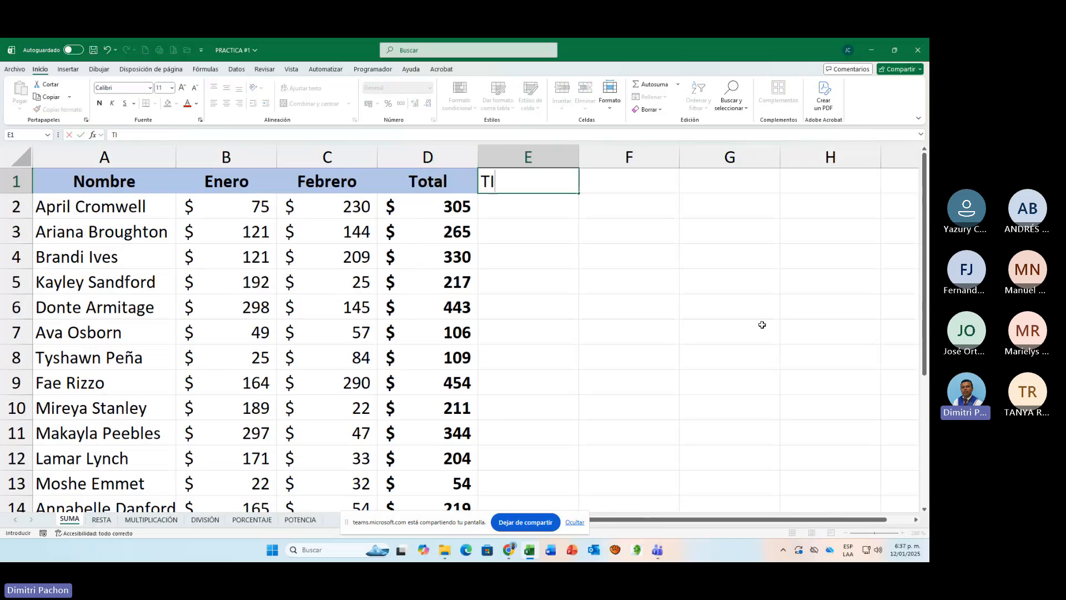
text(PO DE VENTA)
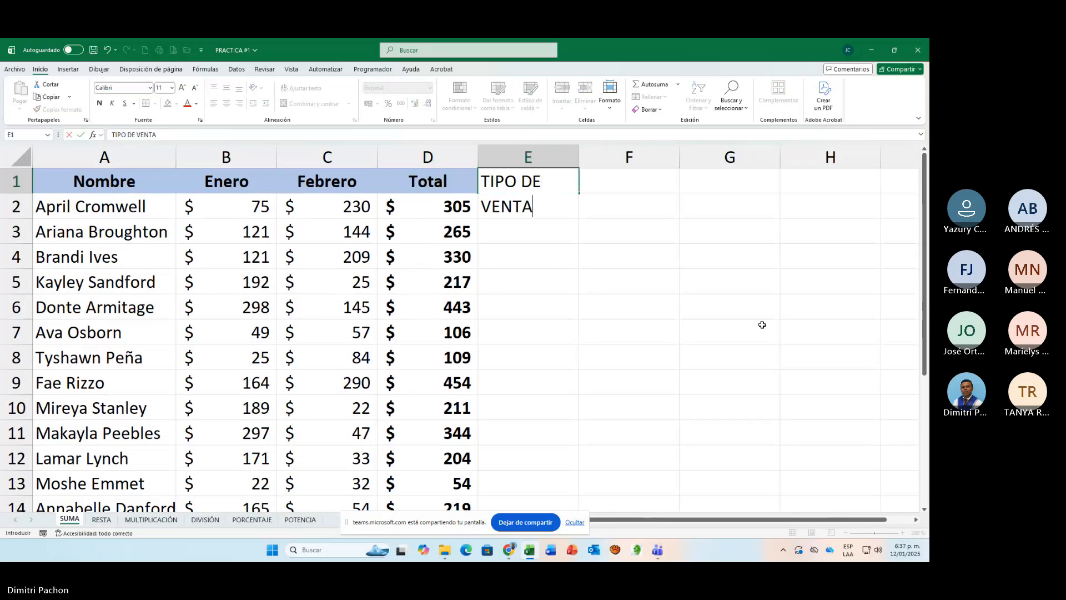
key(Return)
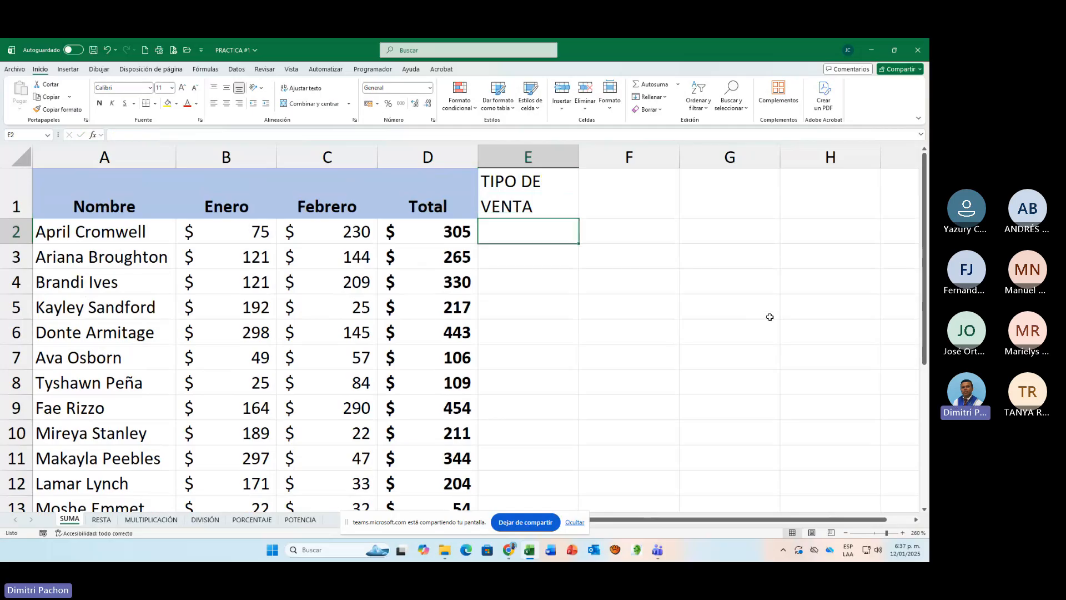
Step: Center the TIPO DE VENTA header horizontally and make it bold
click(542, 193)
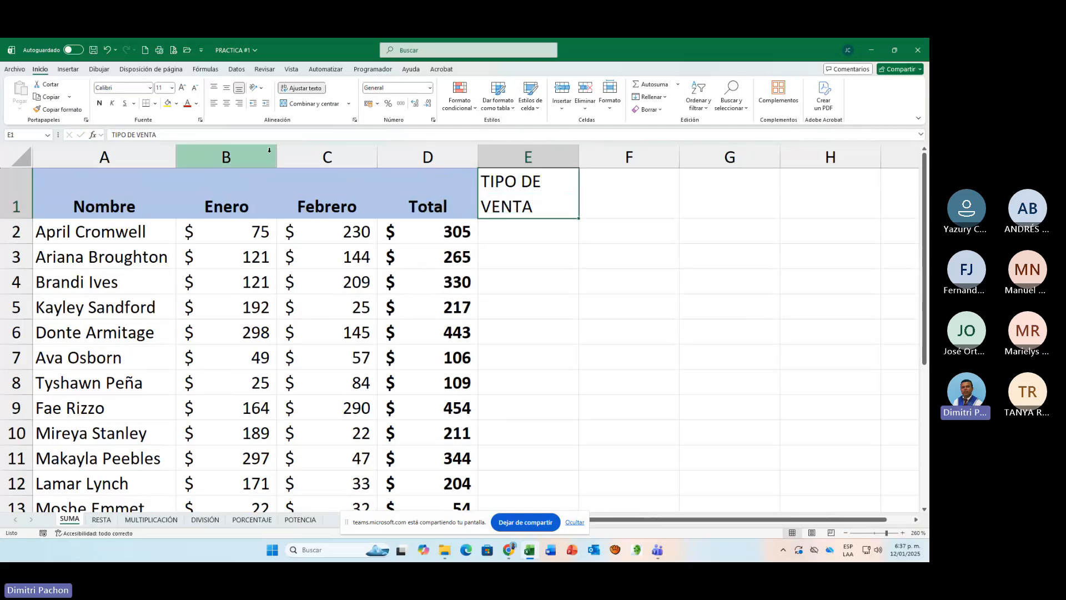
click(226, 103)
click(103, 104)
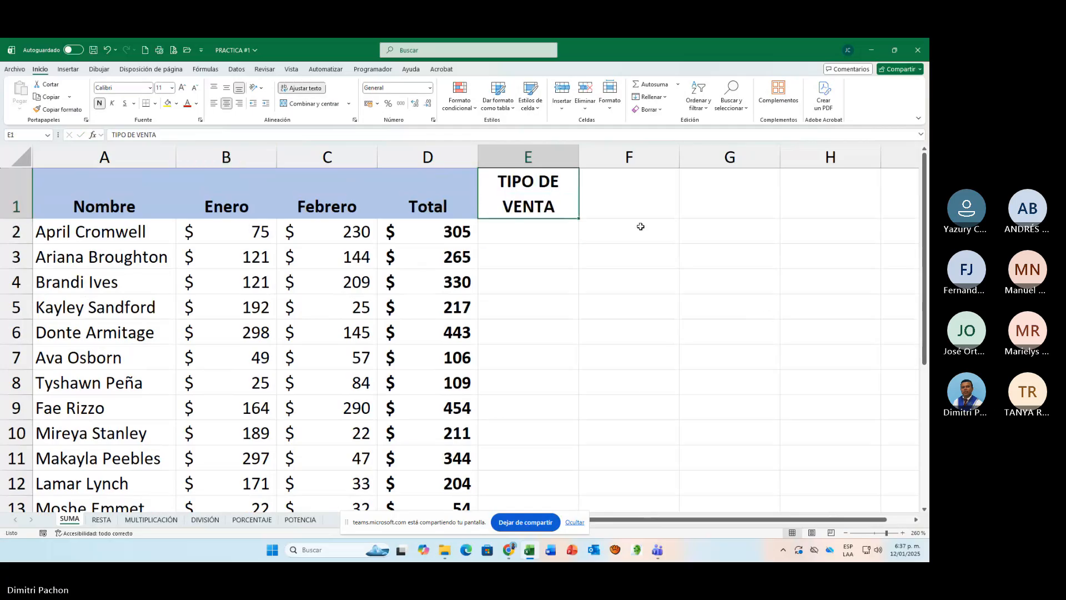
click(546, 231)
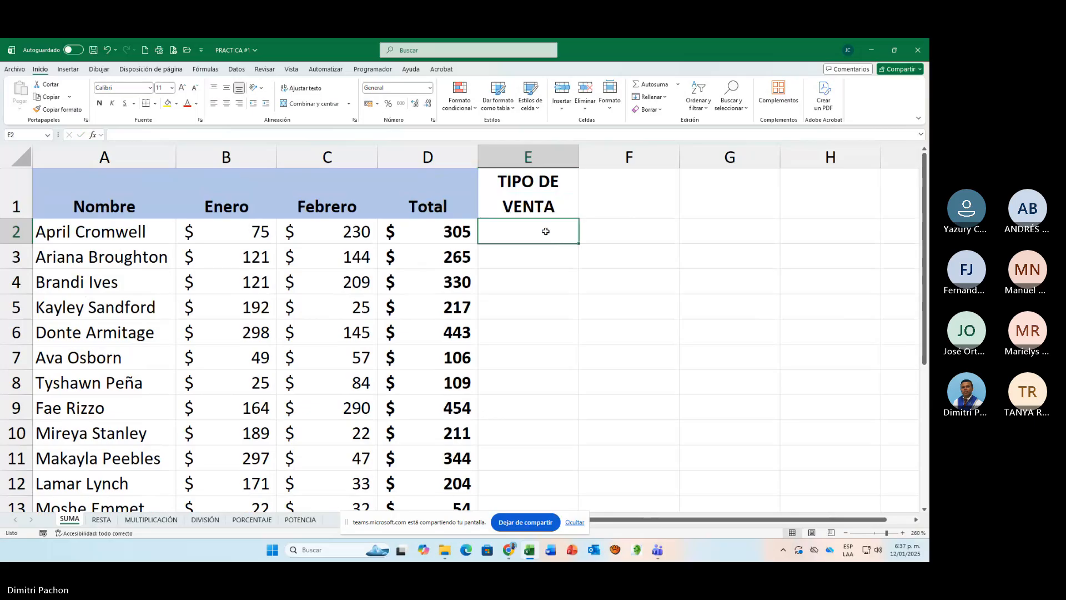
text(=)
key(BackSpace)
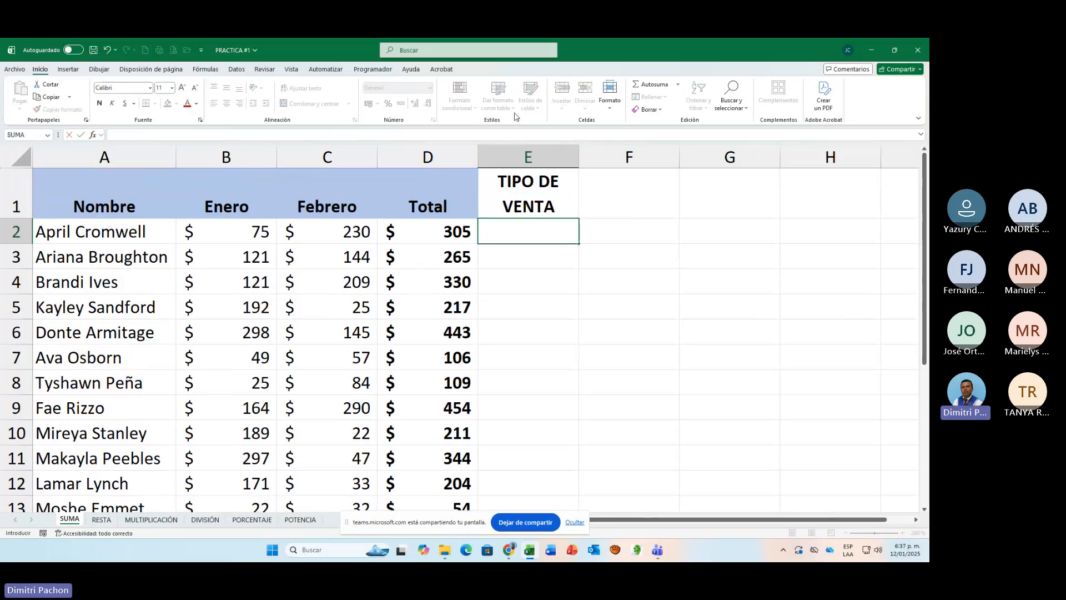
key(Return)
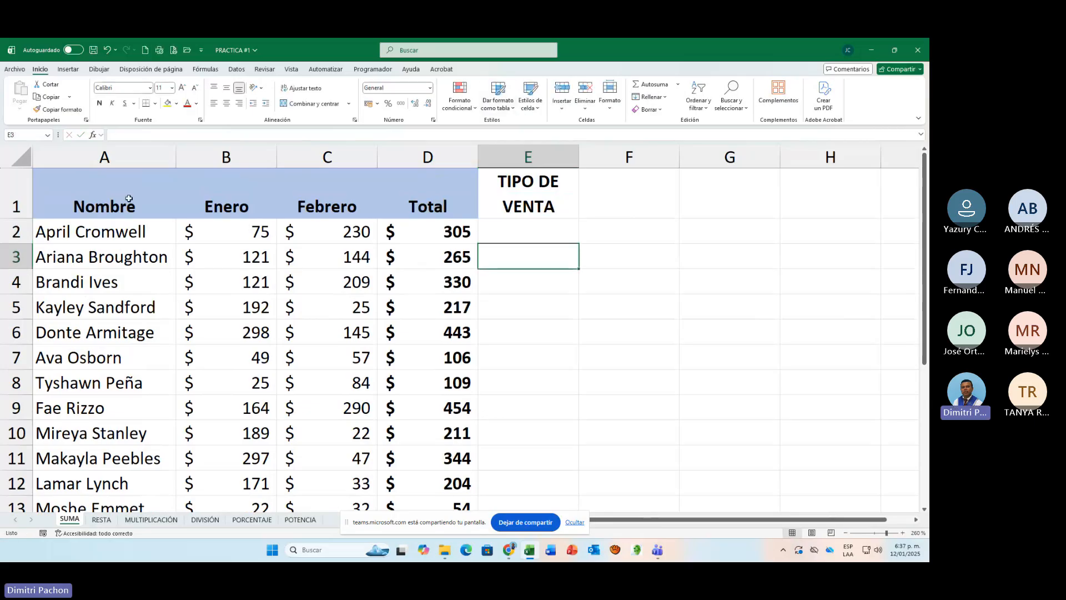
Step: Classify the first person's Enero sales in E2 with the formula =SI(B2>=150;"VENTA ALTA";"VENTA BAJA")
drag(225, 240, 236, 457)
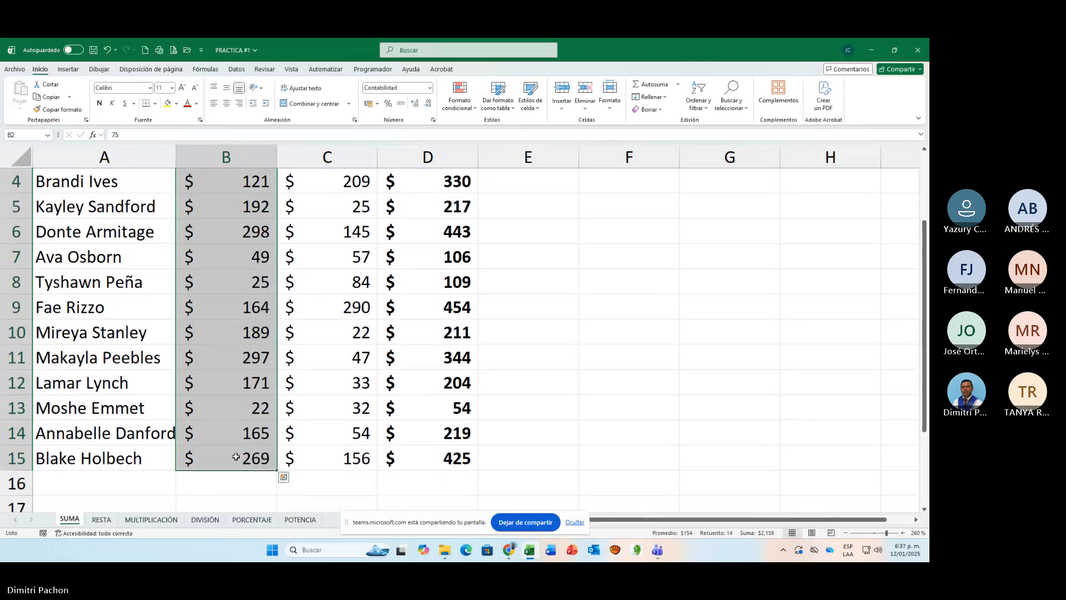
scroll(214, 458, up, 1)
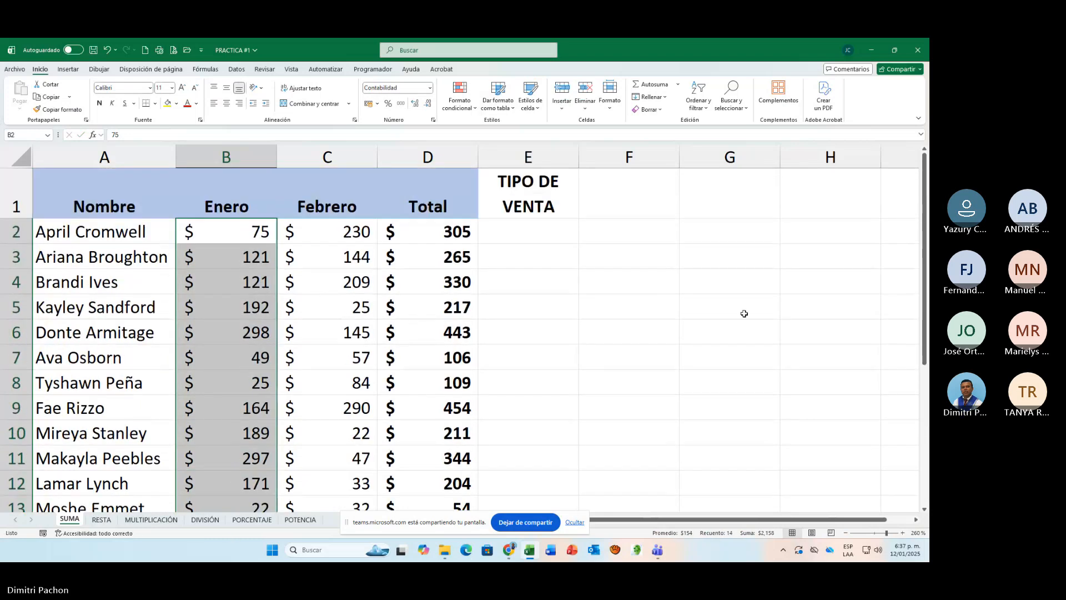
click(554, 234)
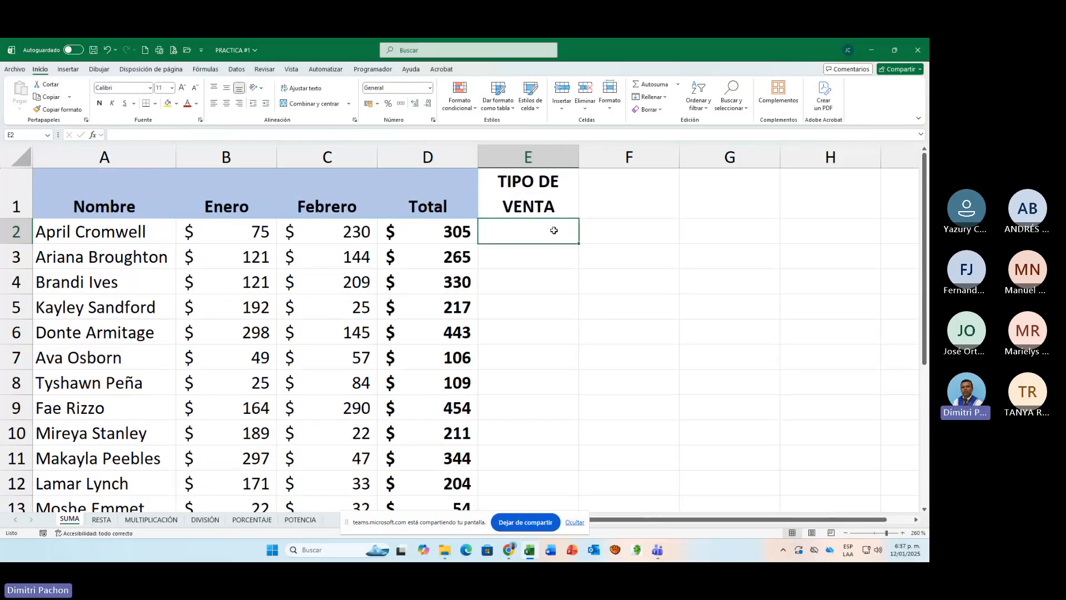
text(=)
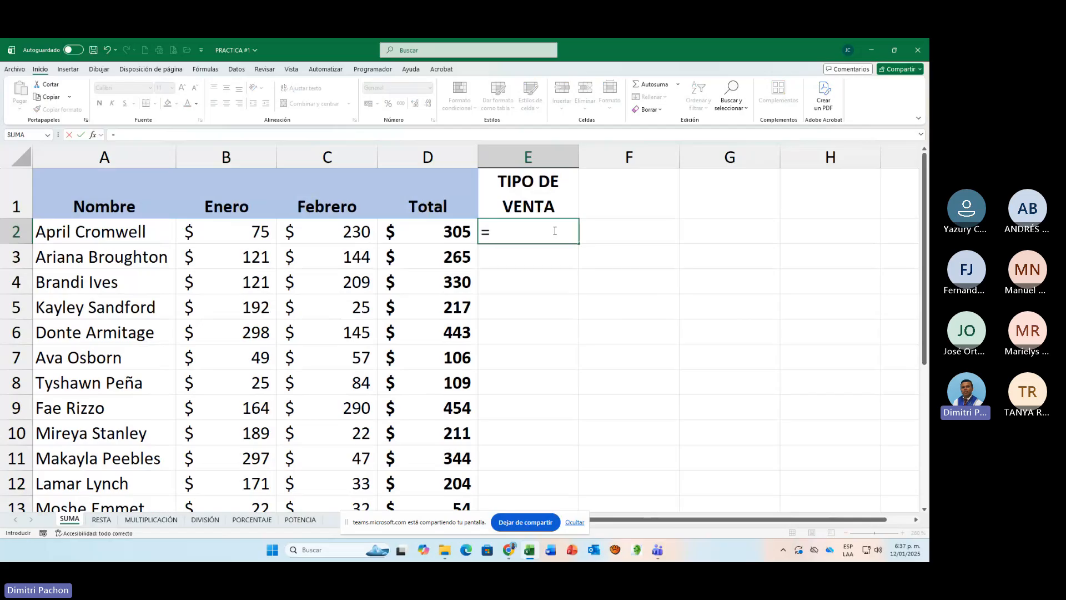
text(SI)
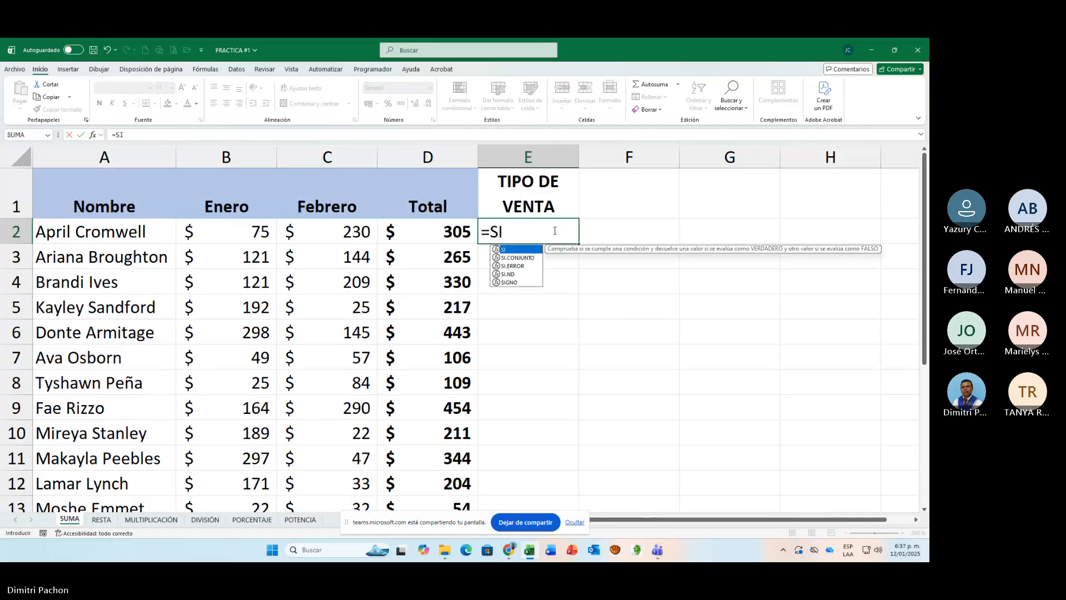
text(()
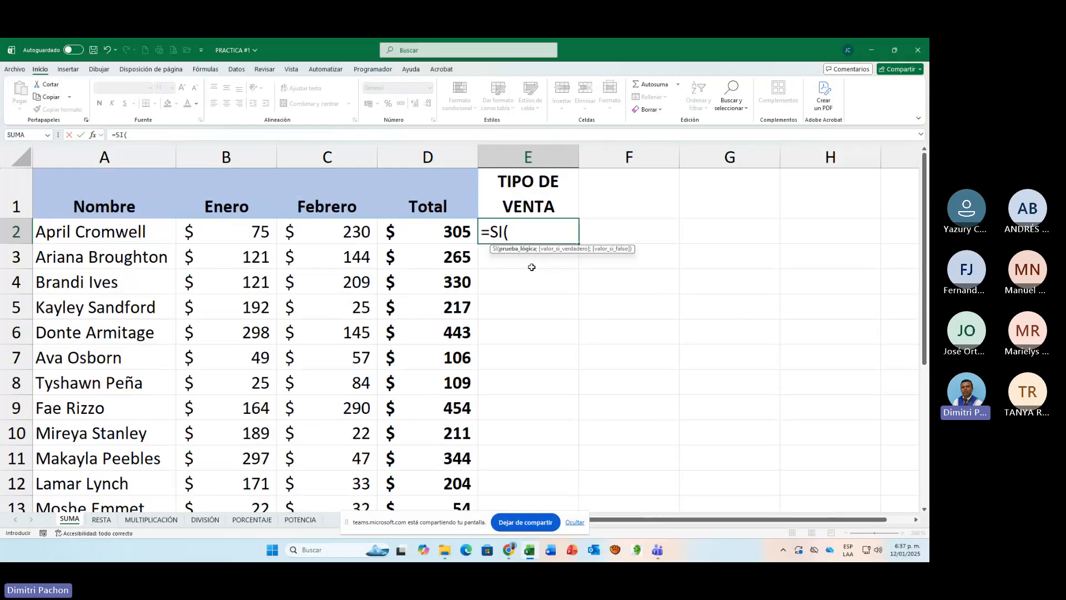
click(231, 236)
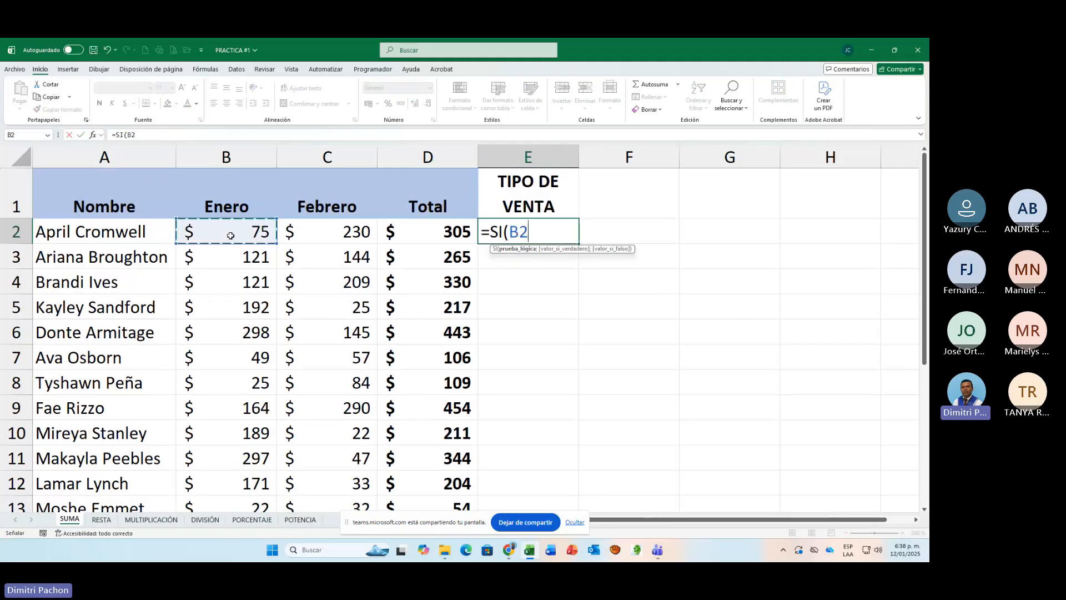
text(>=)
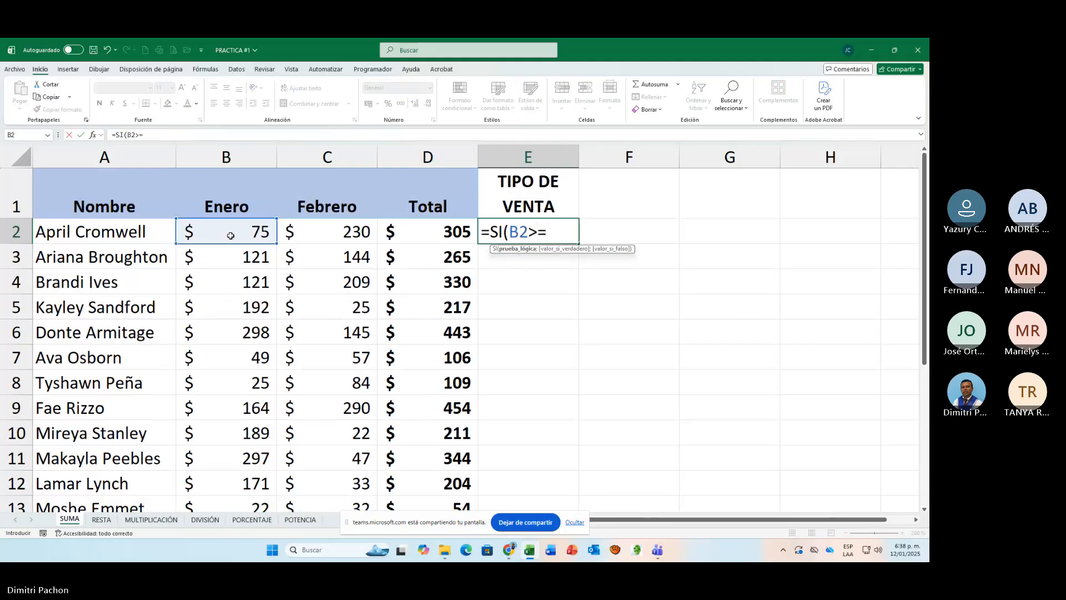
text(150)
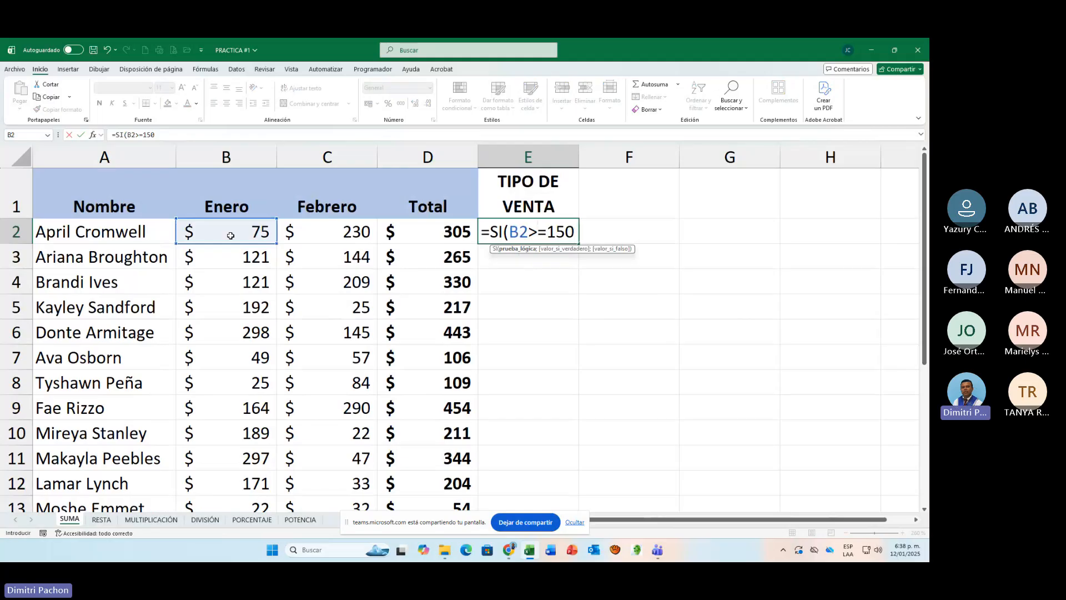
text(;)
text("VENTA)
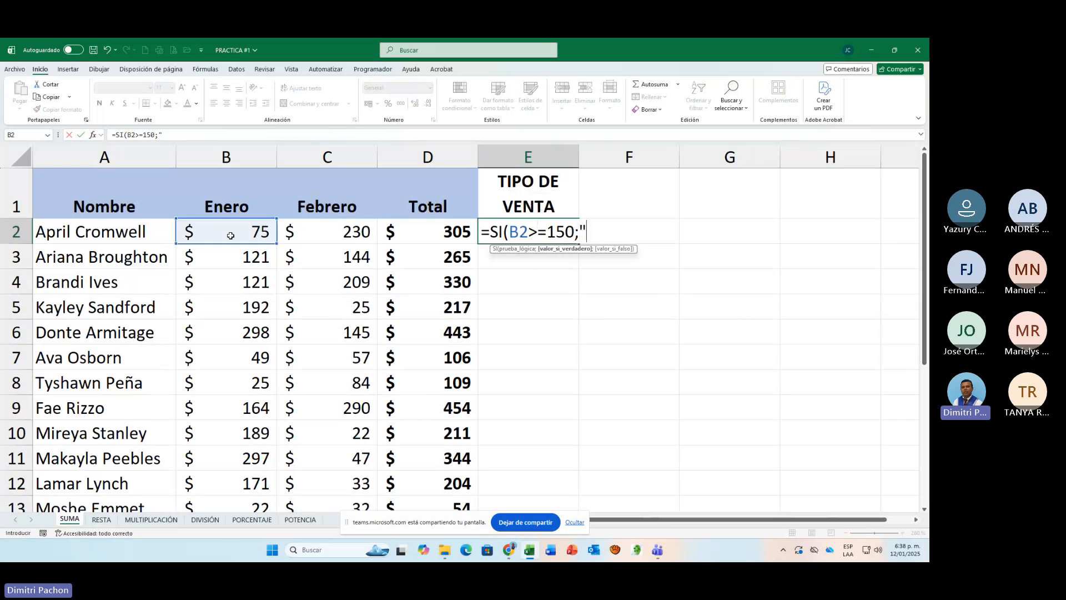
text( A)
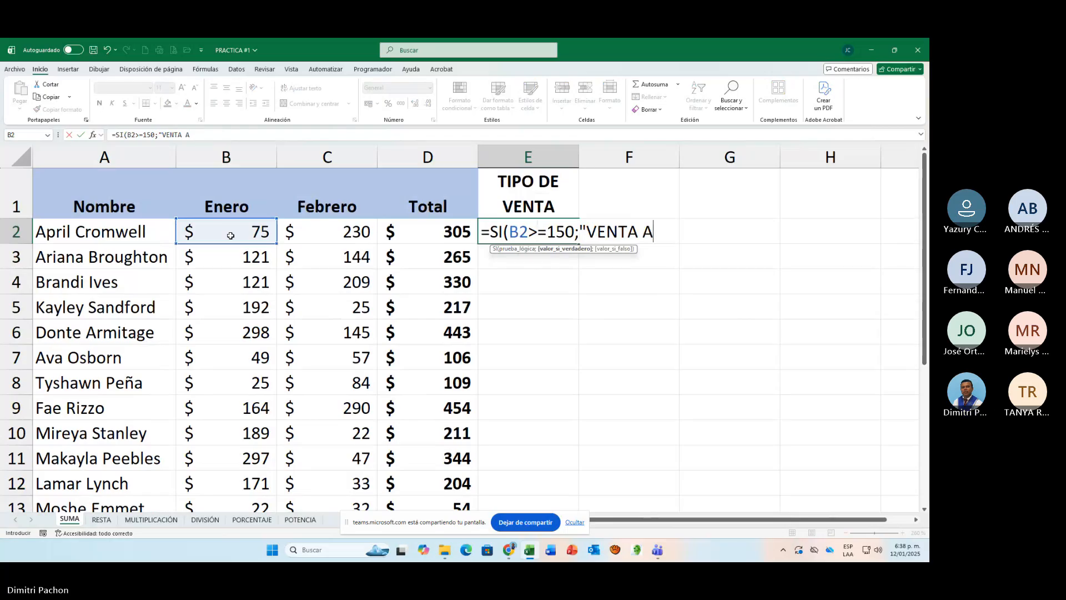
text(LTA";)
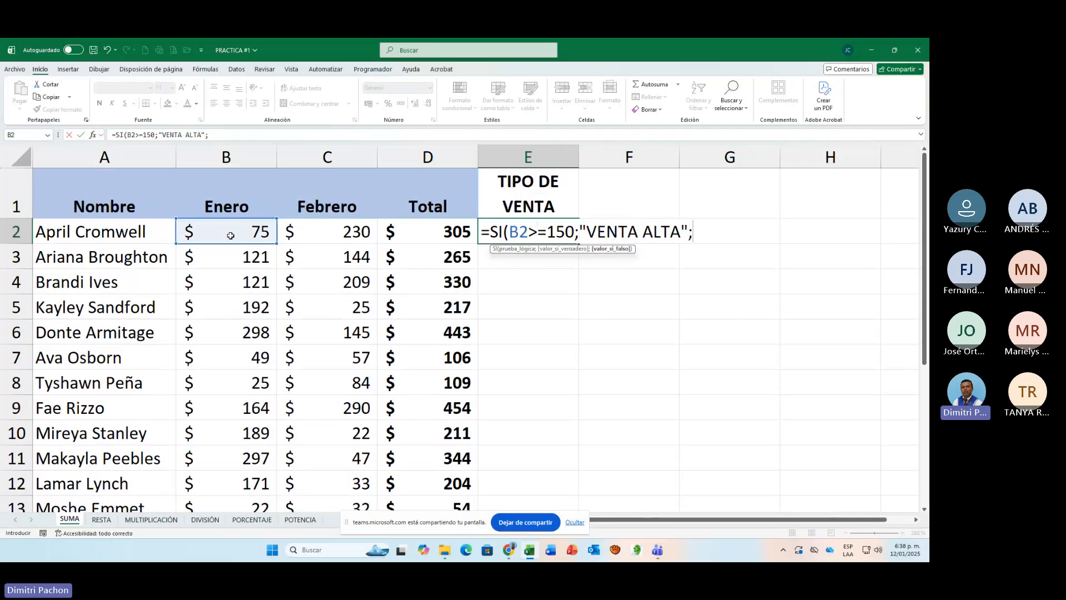
text("VENTA )
text(BAJA)
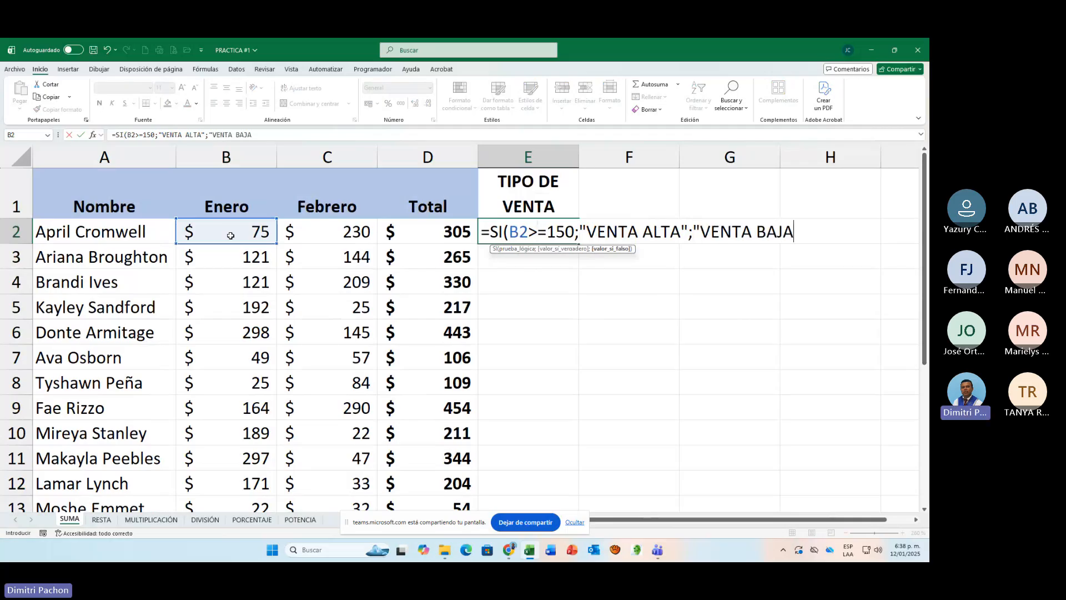
text("))
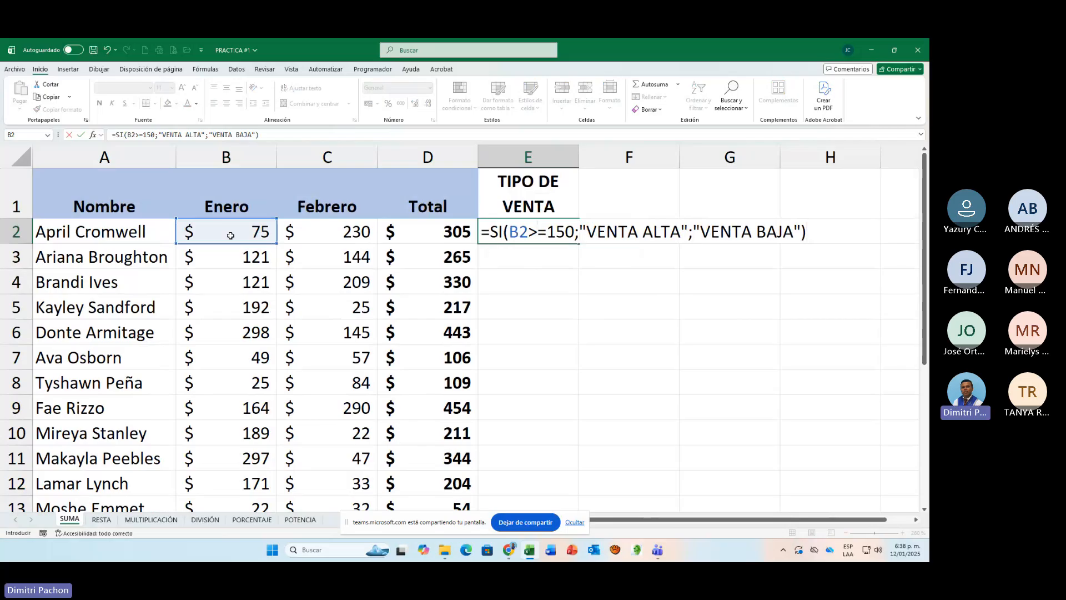
key(Return)
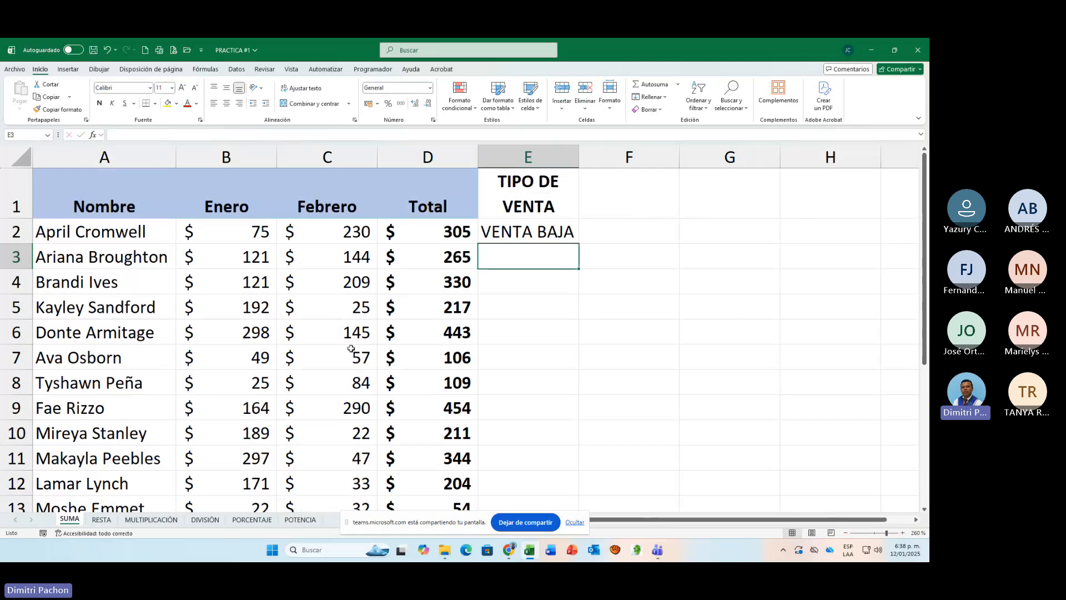
Step: Fill the E2 formula down through E15 and check the copied formulas in rows 9 to 11
click(554, 236)
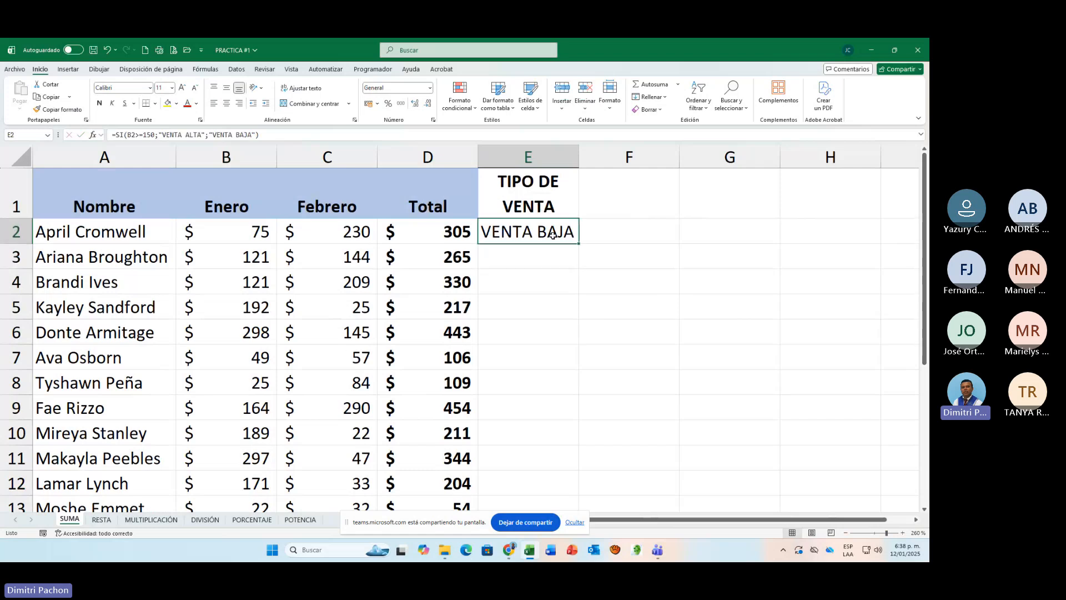
double_click(579, 244)
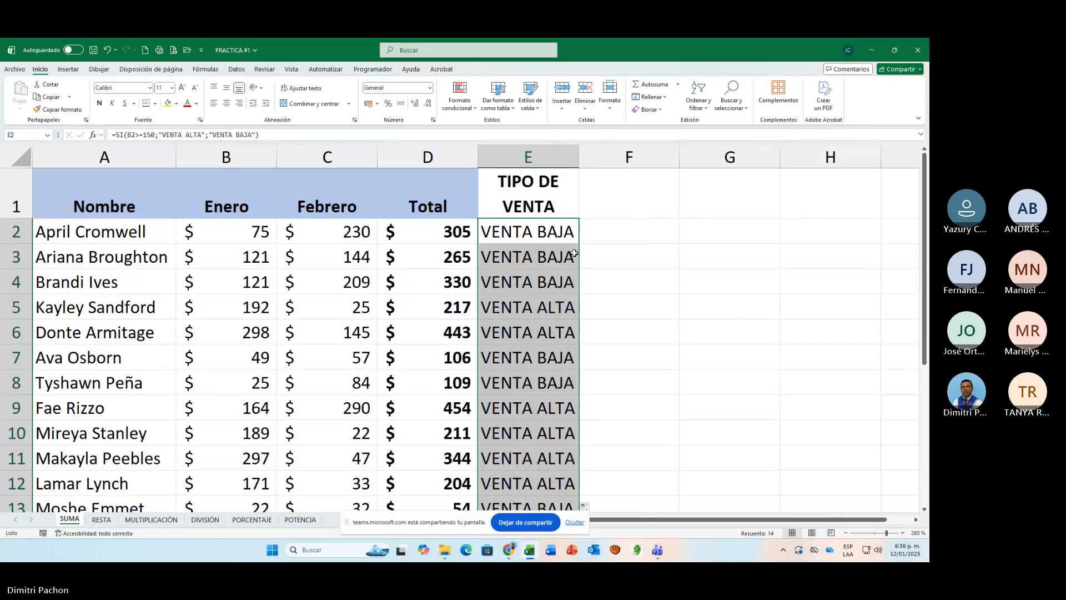
click(532, 422)
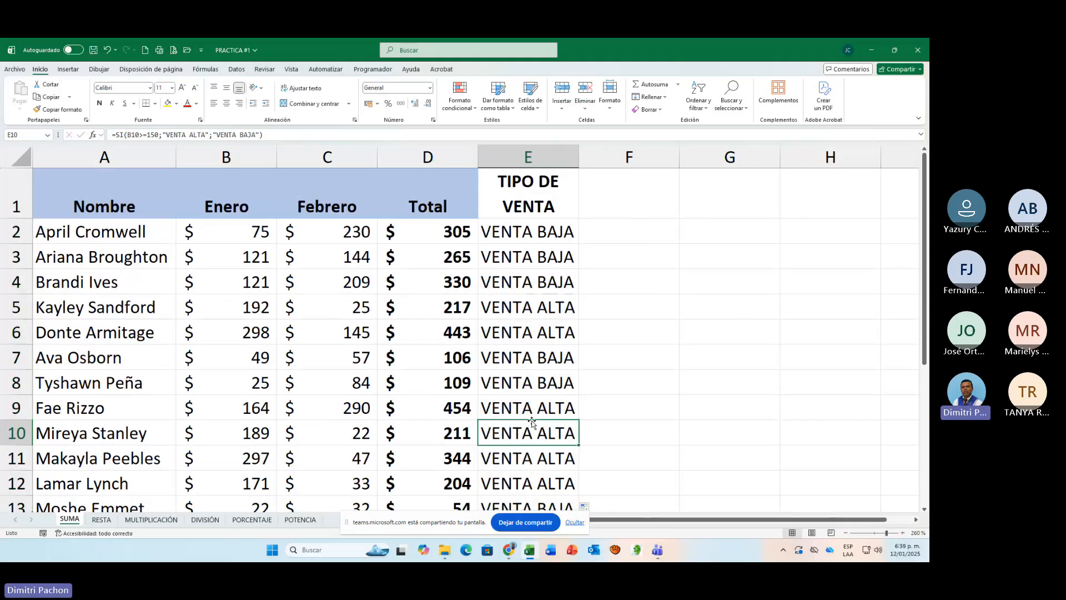
click(531, 414)
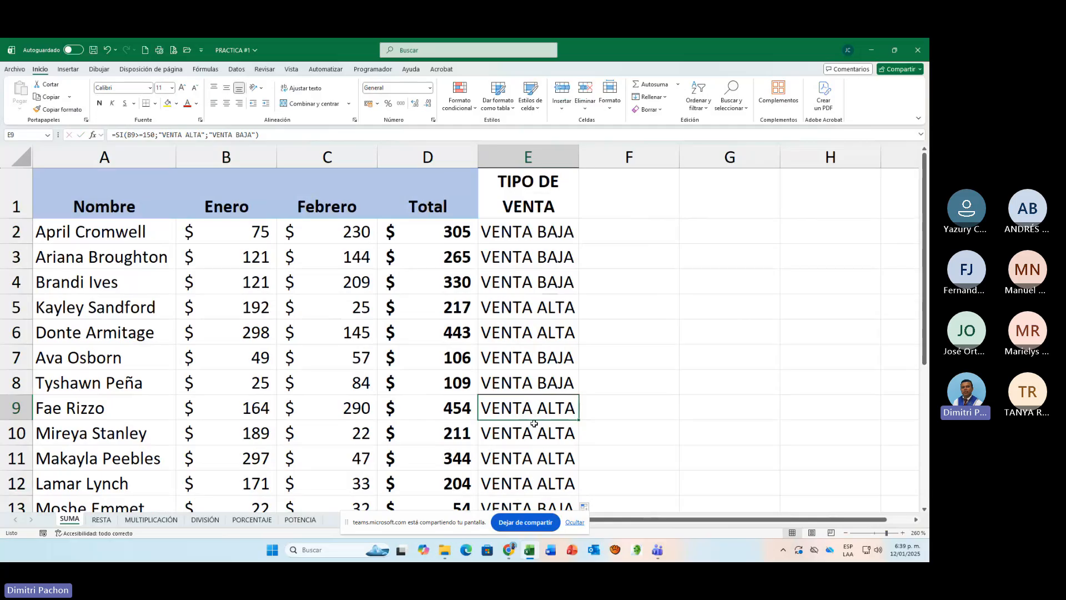
click(532, 424)
click(534, 459)
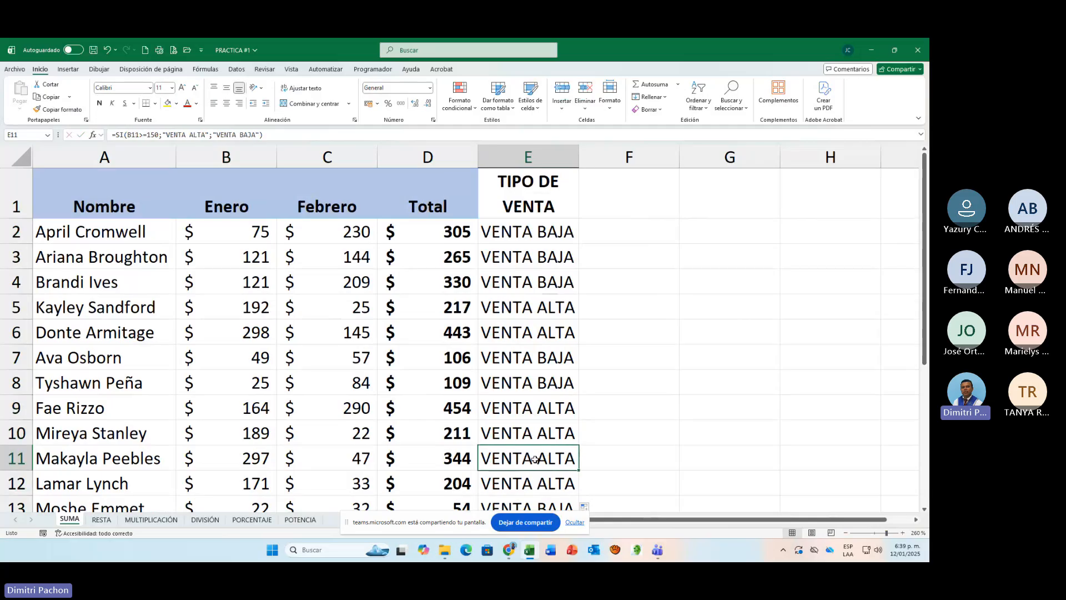
Step: Review the condition and both result texts of the SI formula in E2 without changing it
click(546, 232)
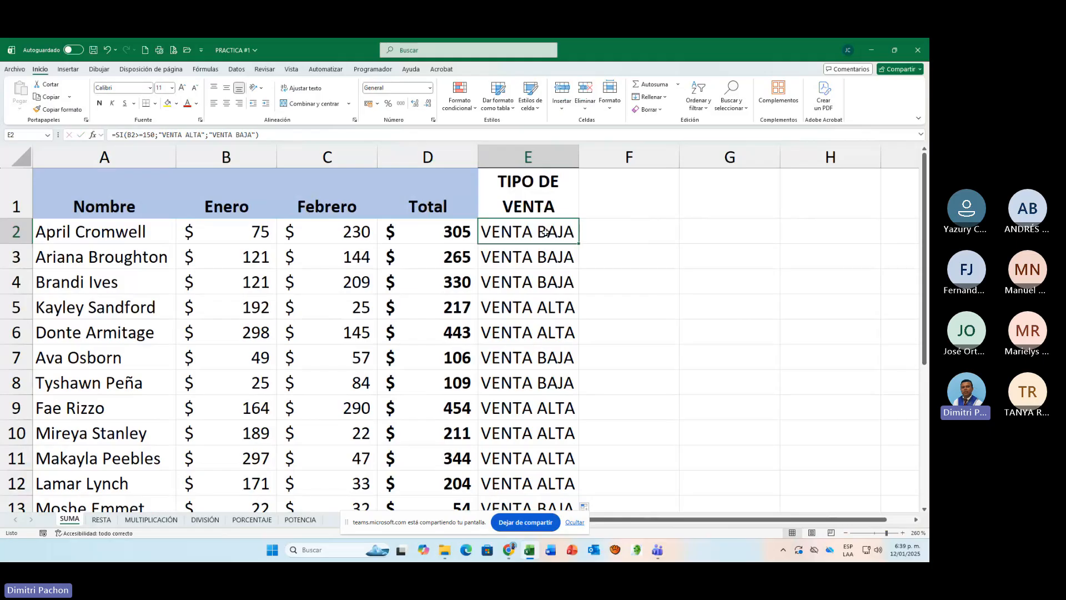
double_click(546, 232)
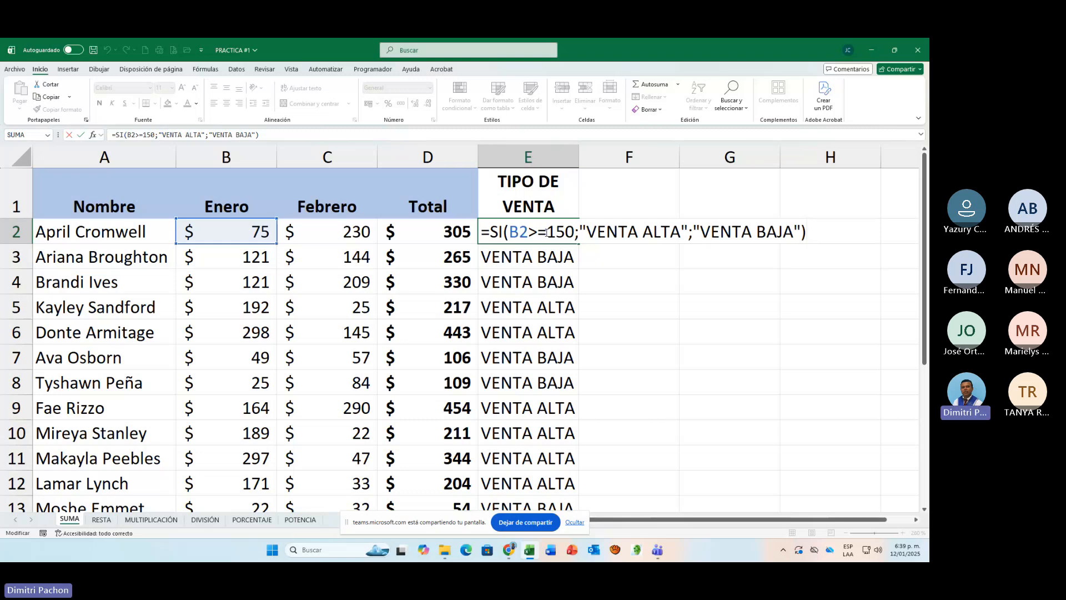
key(Return)
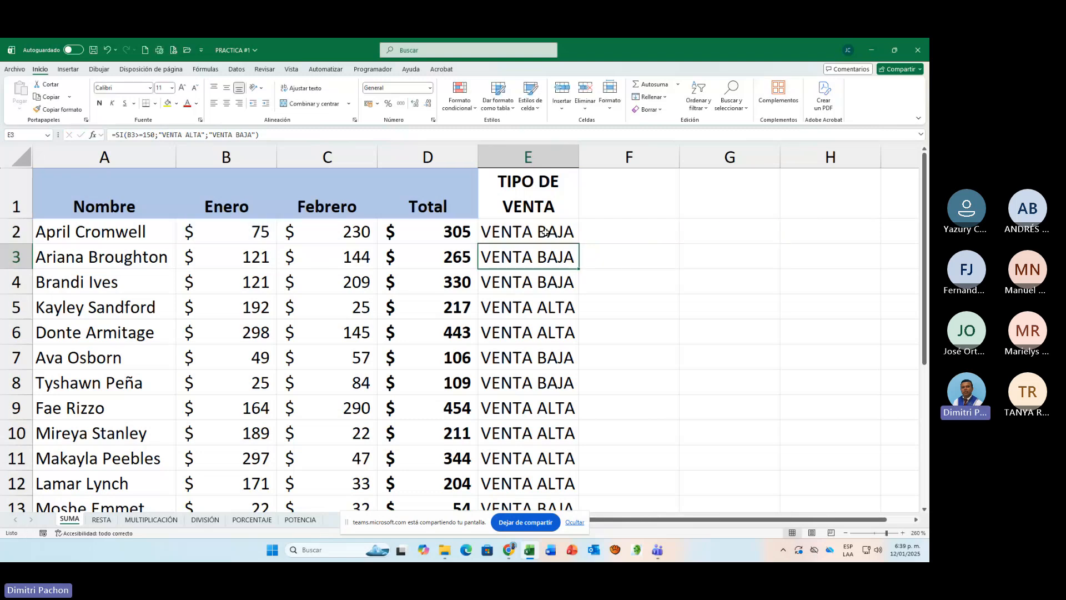
Step: Enter the inverse test =SI(B2<150;"VENTA BAJA";"VENBTA ALTA") in F2 and fill it down through F15
click(635, 242)
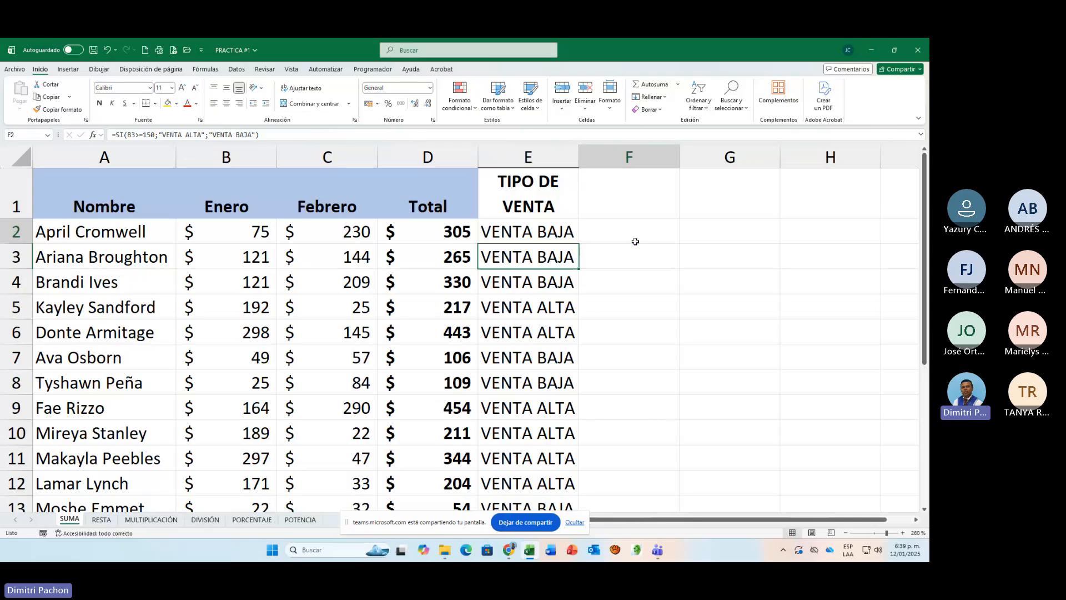
text(=S)
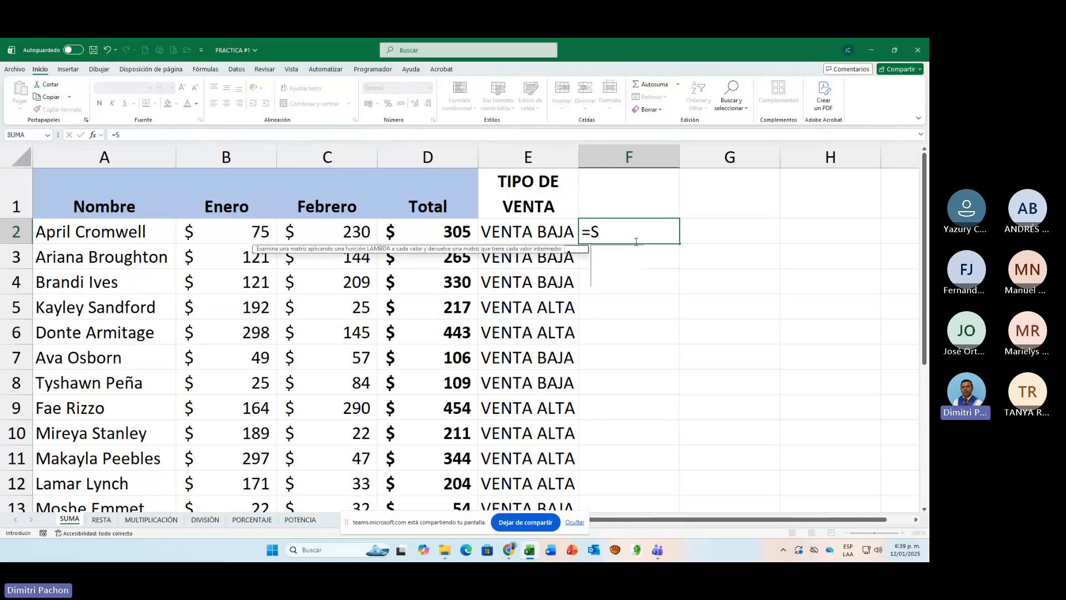
text(I()
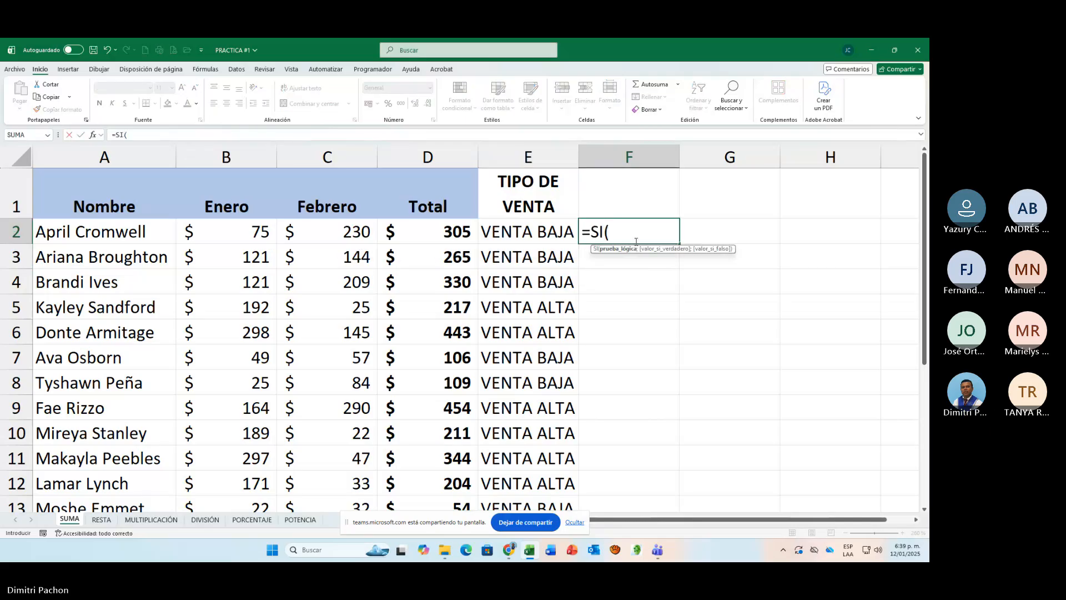
click(257, 238)
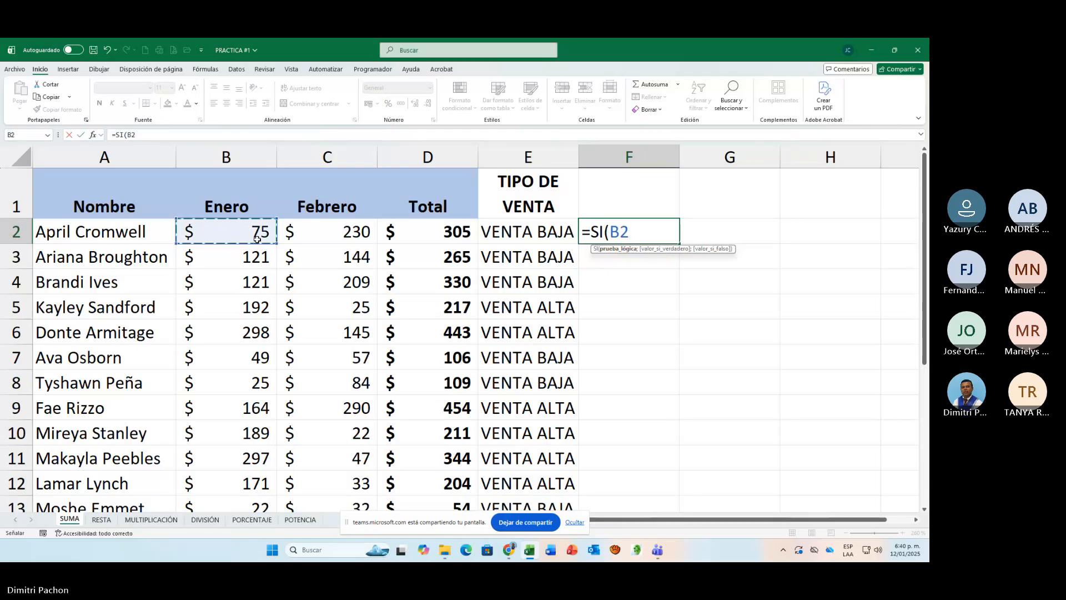
text(<150)
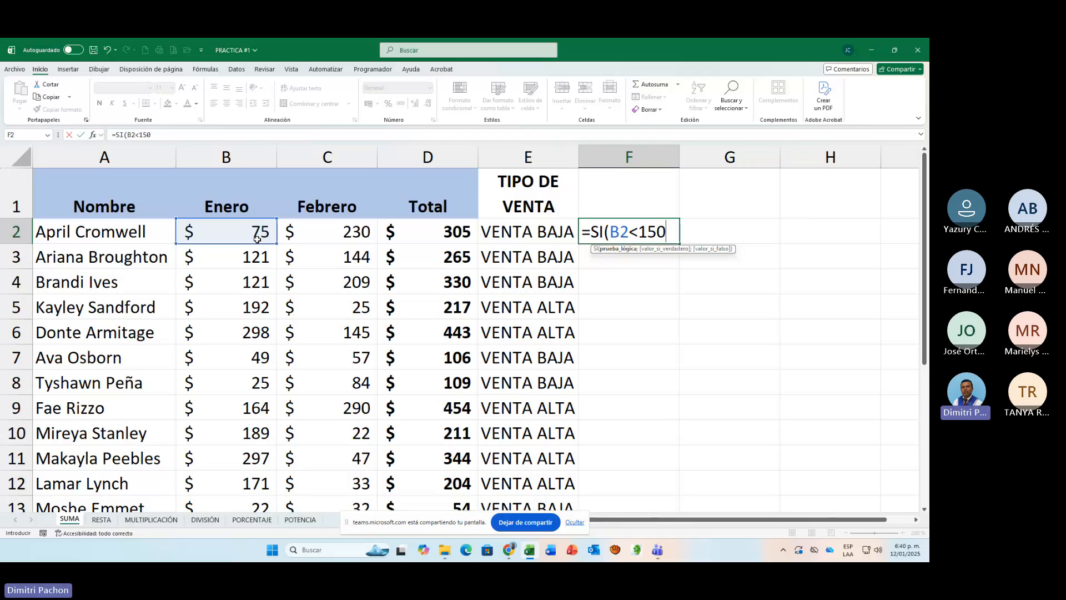
text(;"VE)
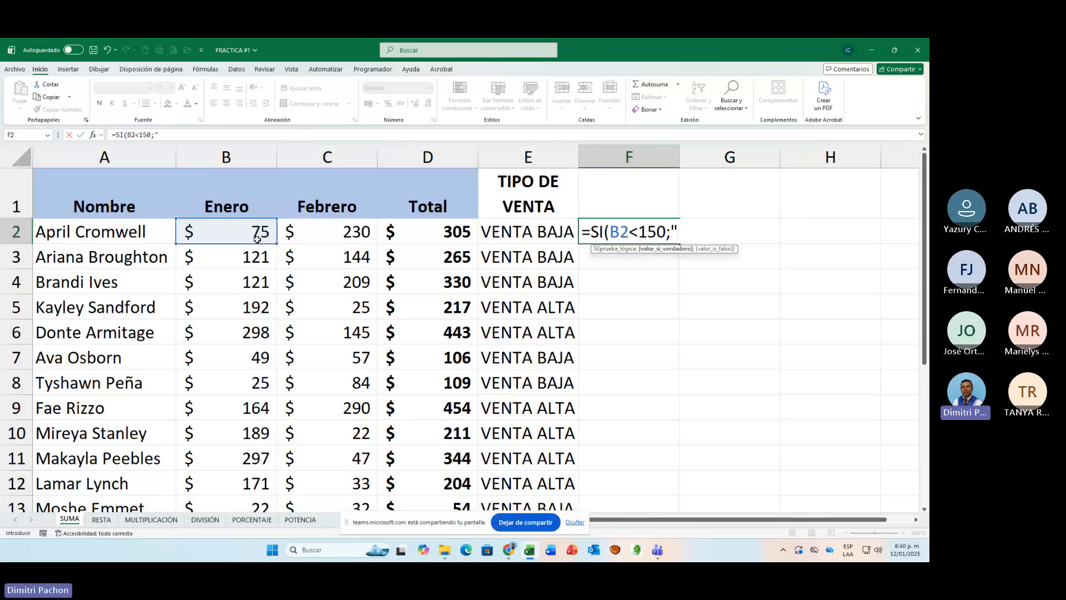
text(NTA BAJA")
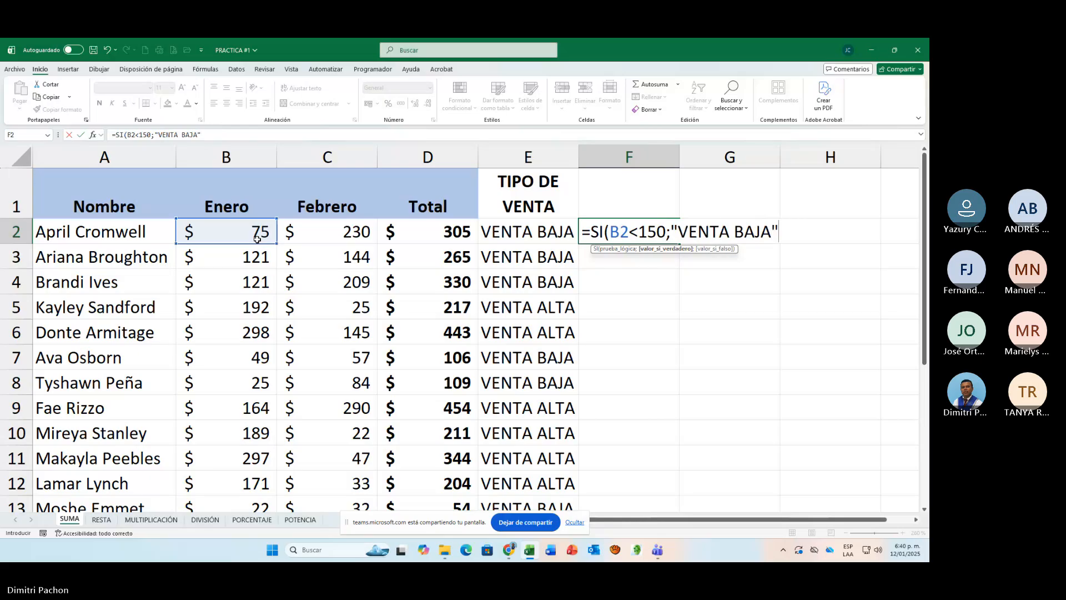
text(;")
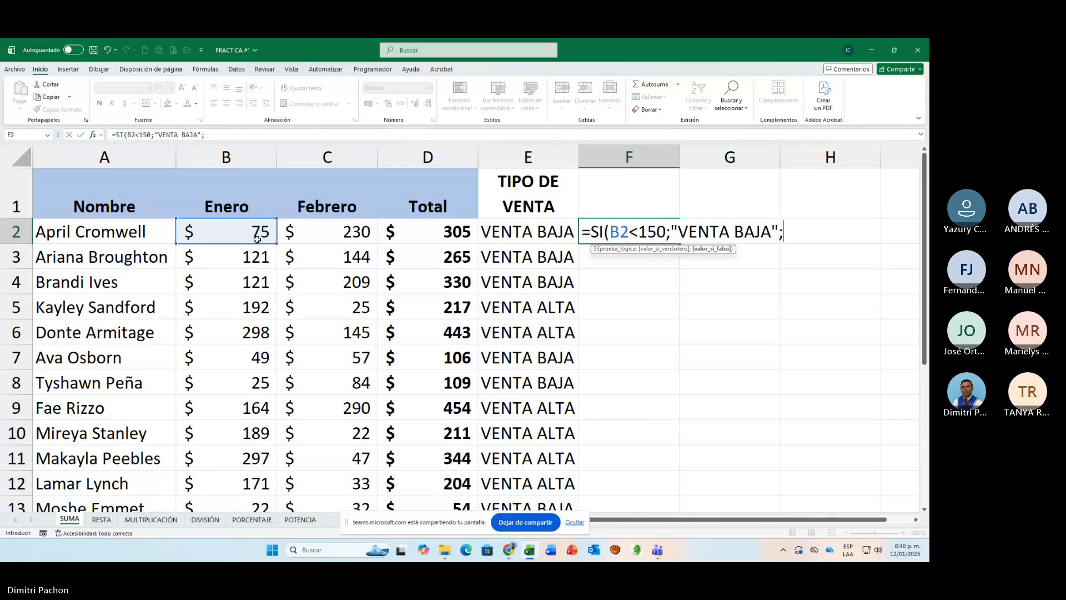
text(VENBTA ALTA)
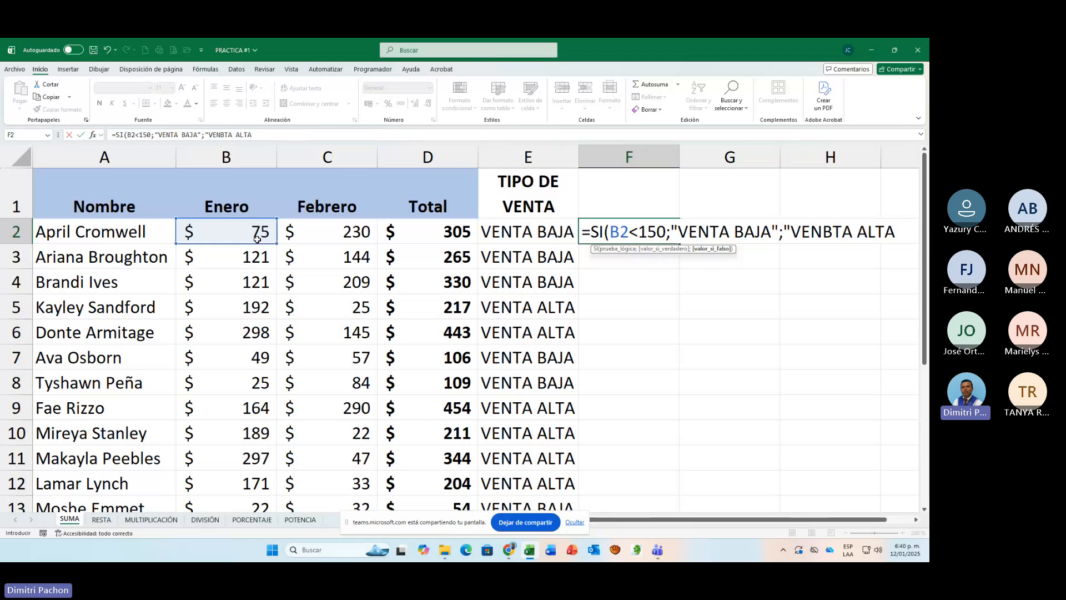
text("))
key(Return)
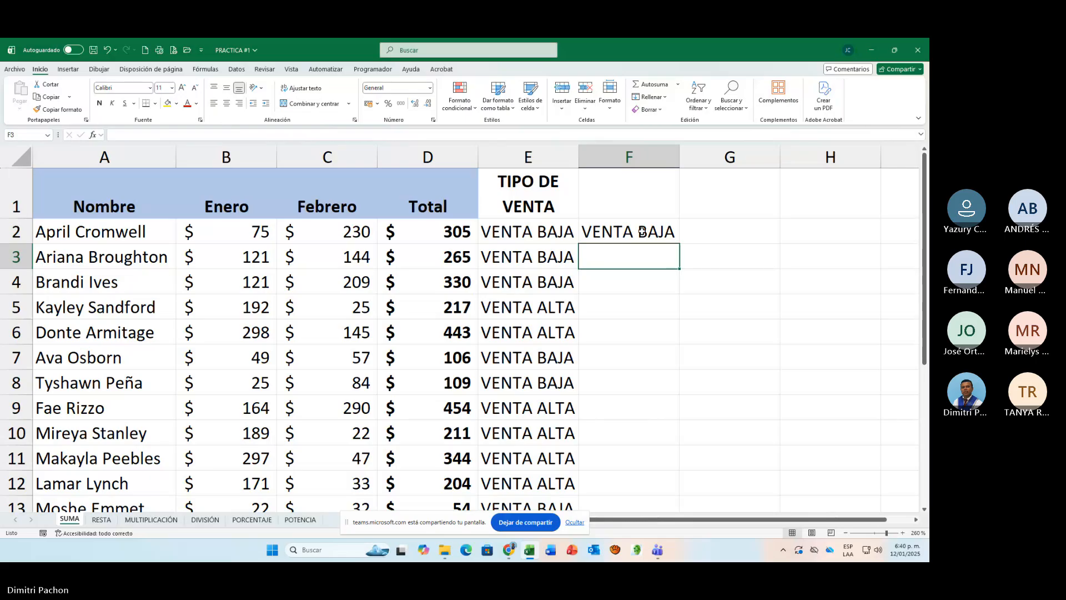
click(665, 235)
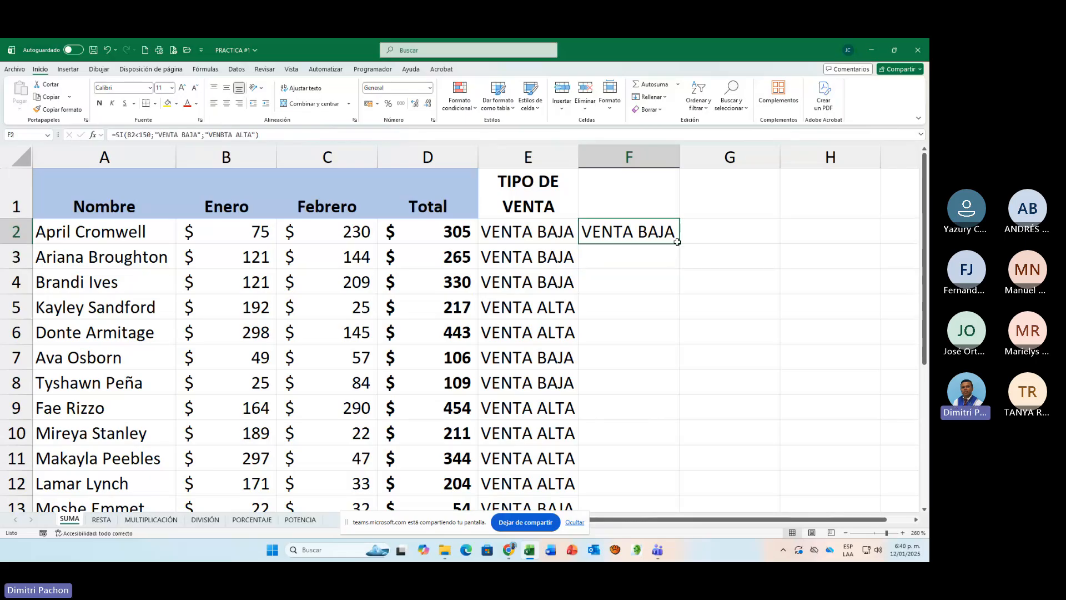
double_click(677, 242)
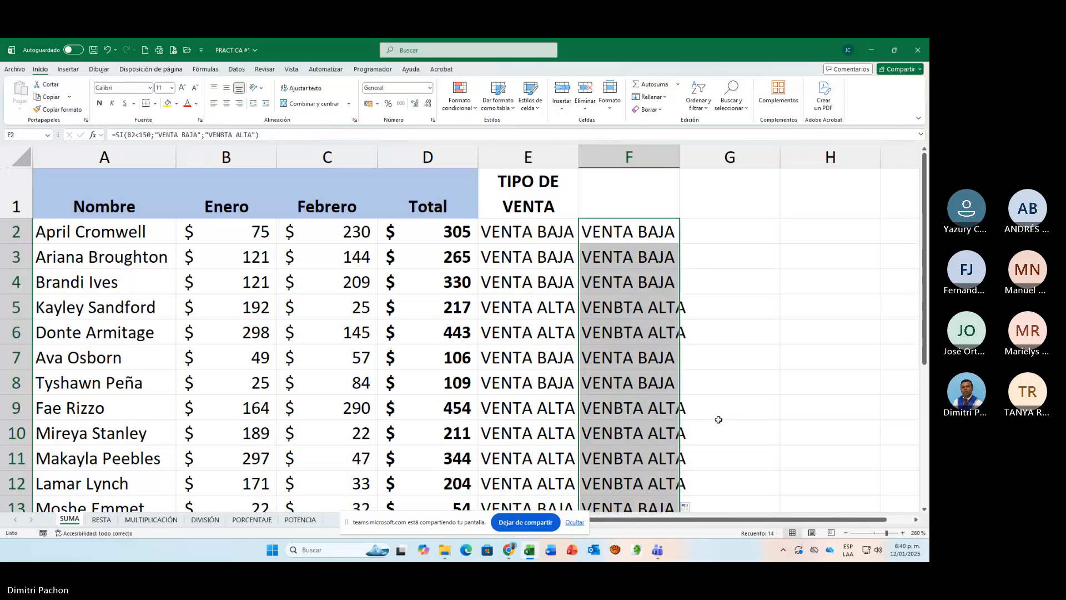
Step: Autofit column F to its texts and compare the two sale classifications in rows 5 to 8
double_click(679, 163)
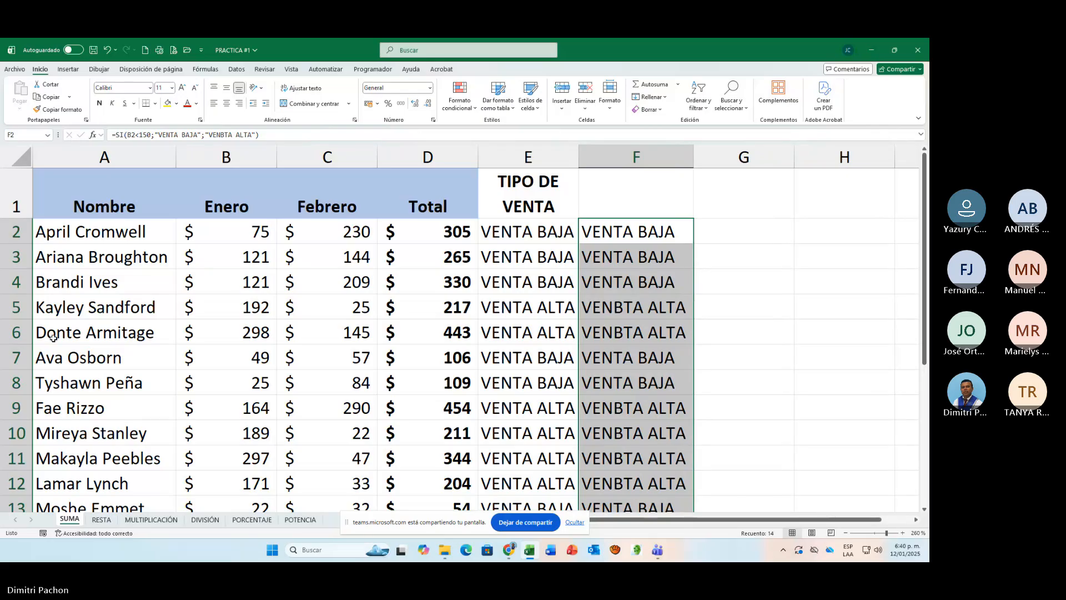
click(8, 307)
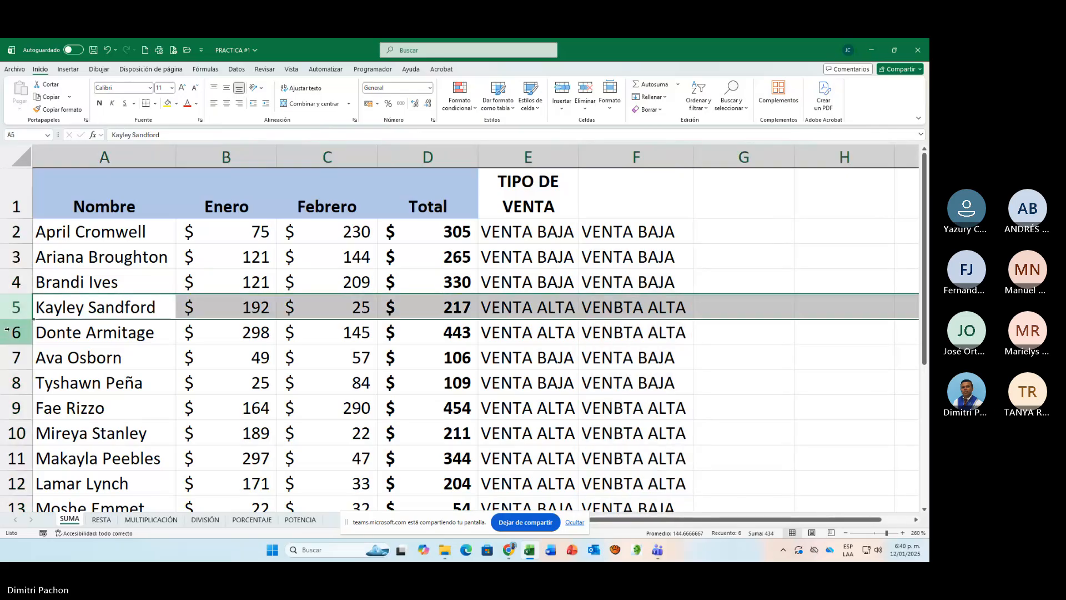
click(7, 332)
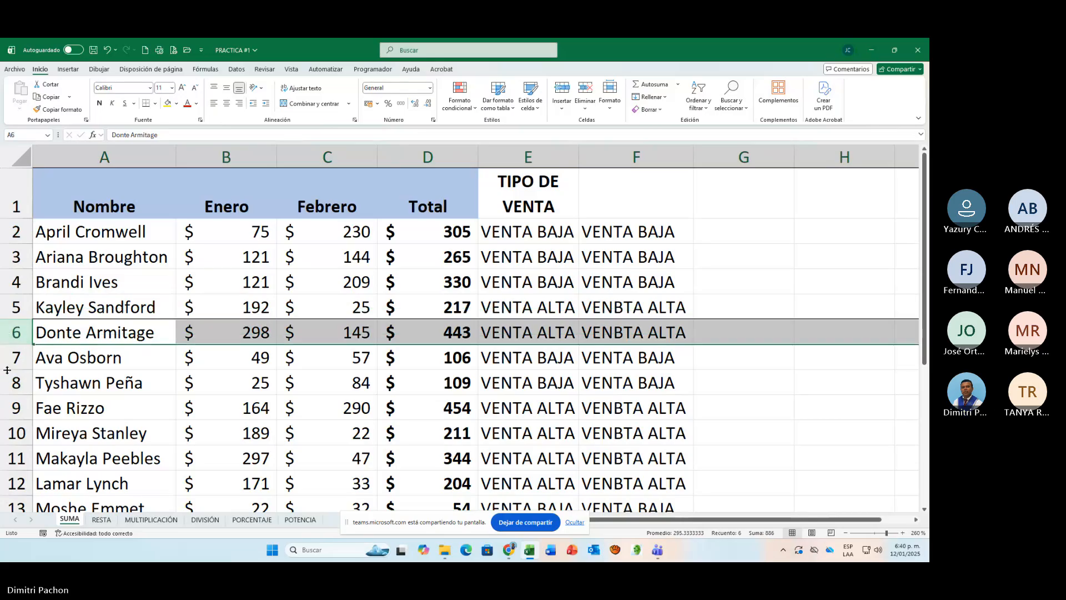
click(6, 359)
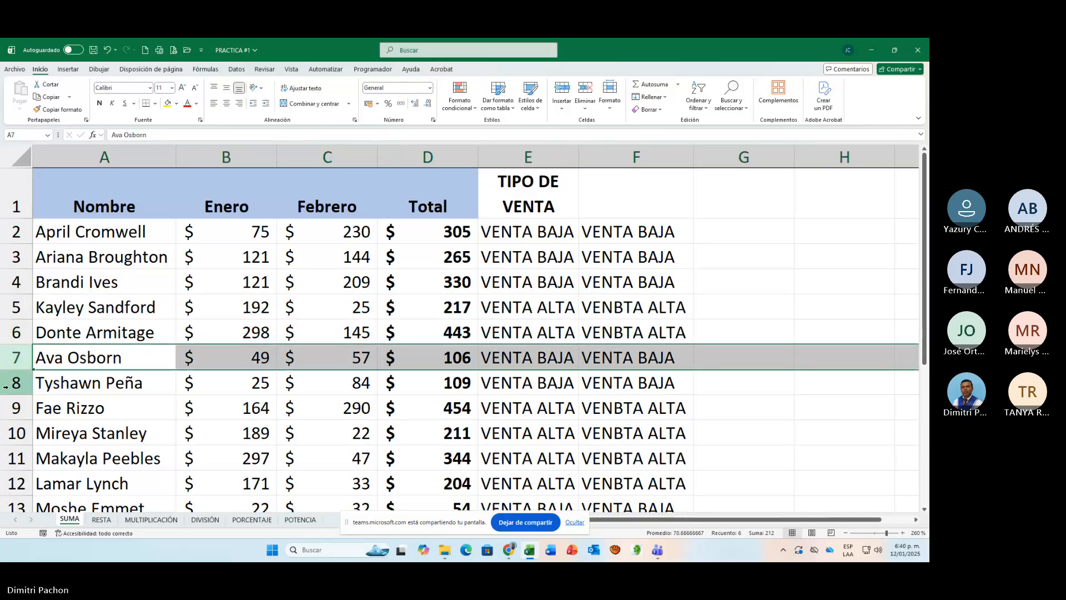
click(6, 387)
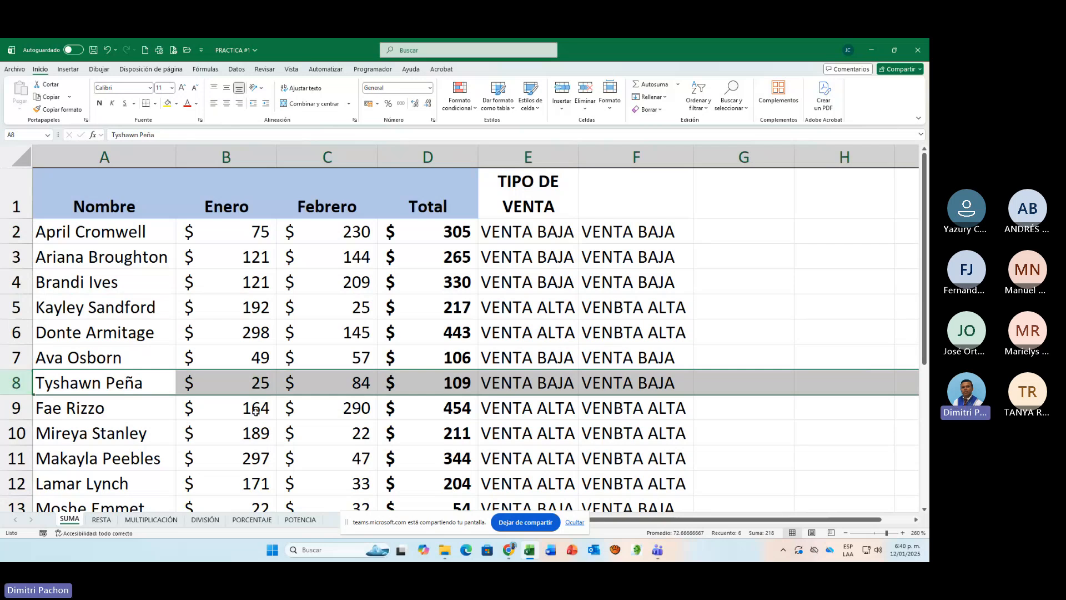
Step: Review the SI formula in E2 without changing it
click(682, 232)
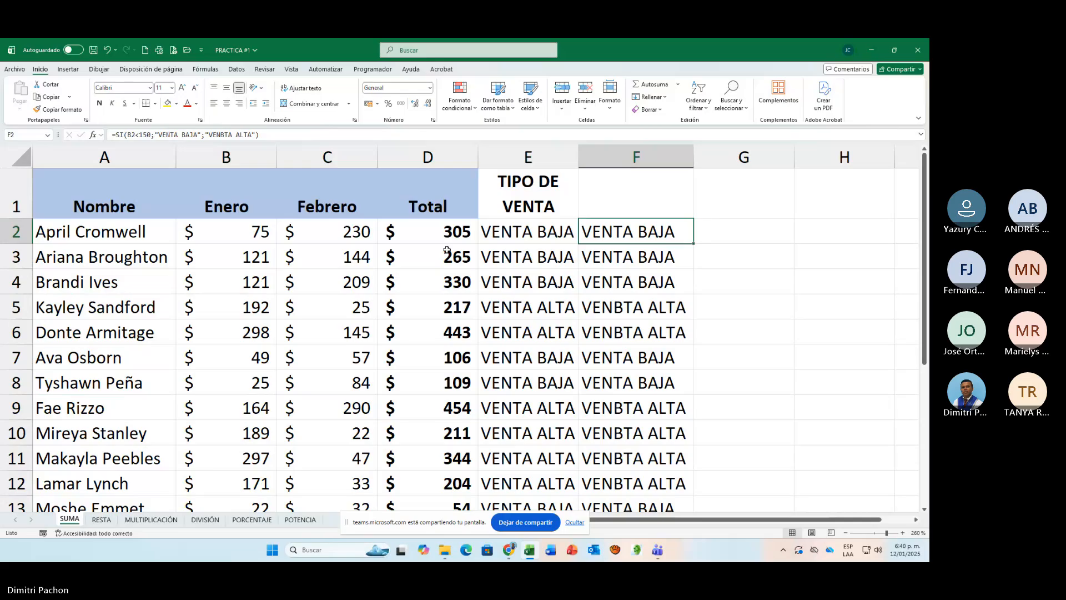
click(488, 233)
key(F2)
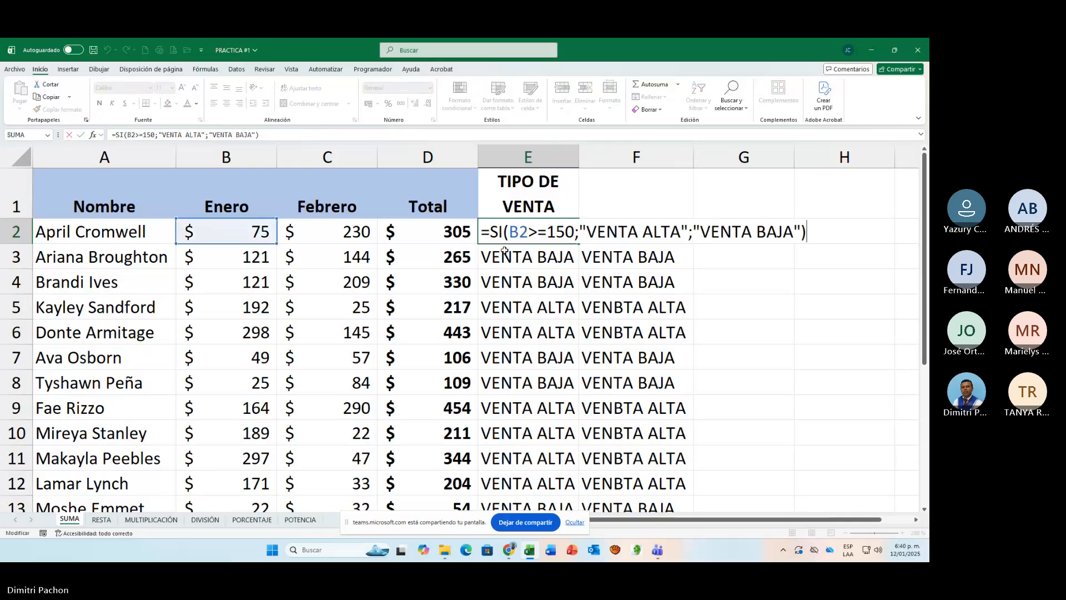
key(Escape)
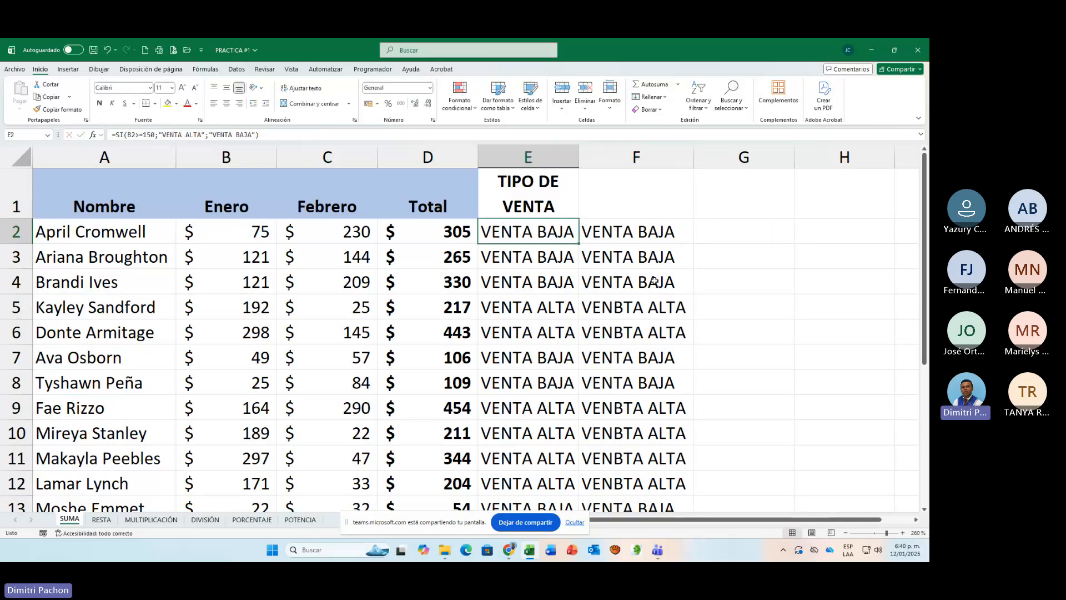
Step: Correct the F2 formula to =SI(B2<150;"VENTA BAJA";"VENTA ALTA") and refill it down through F15
click(654, 231)
key(F2)
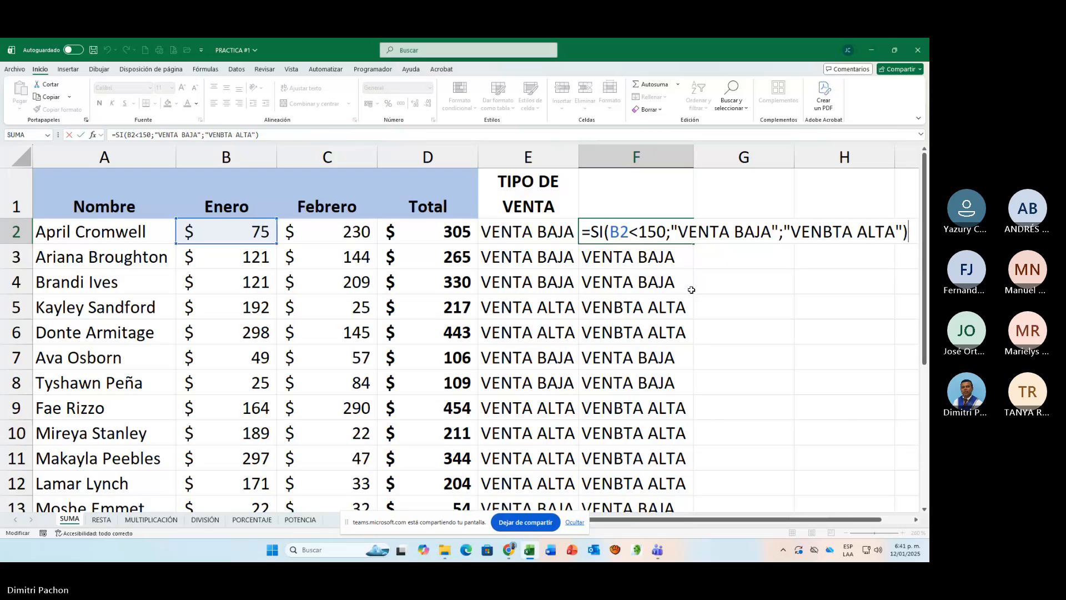
click(824, 232)
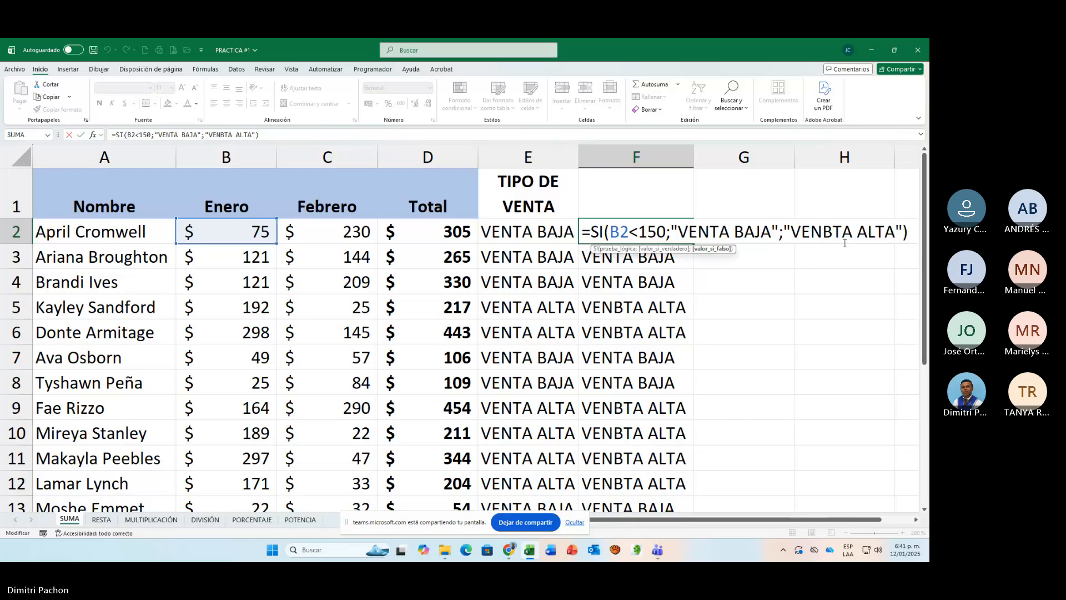
key(Delete)
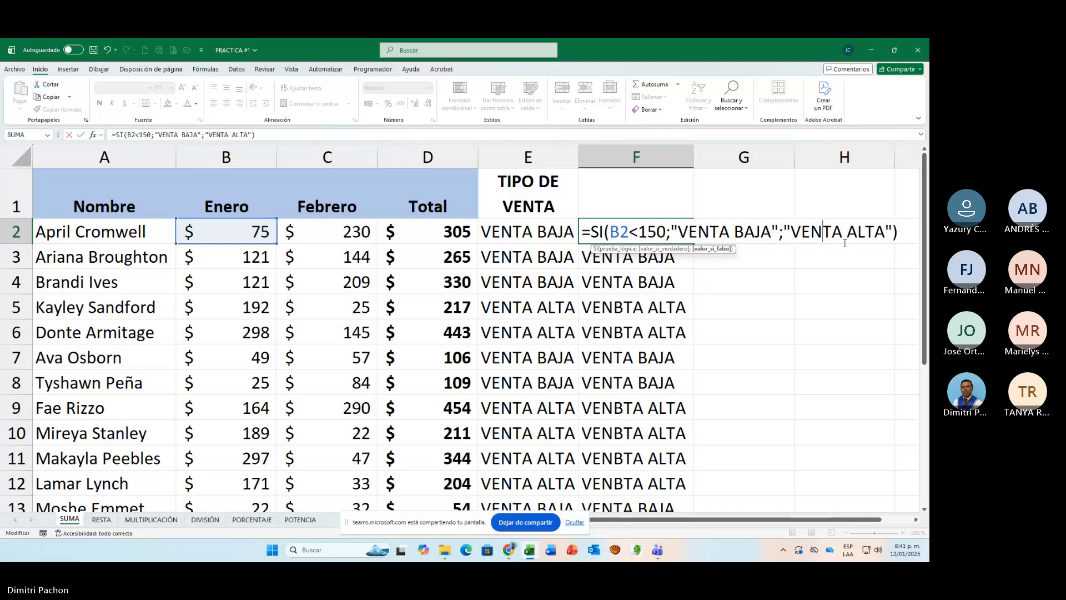
key(Return)
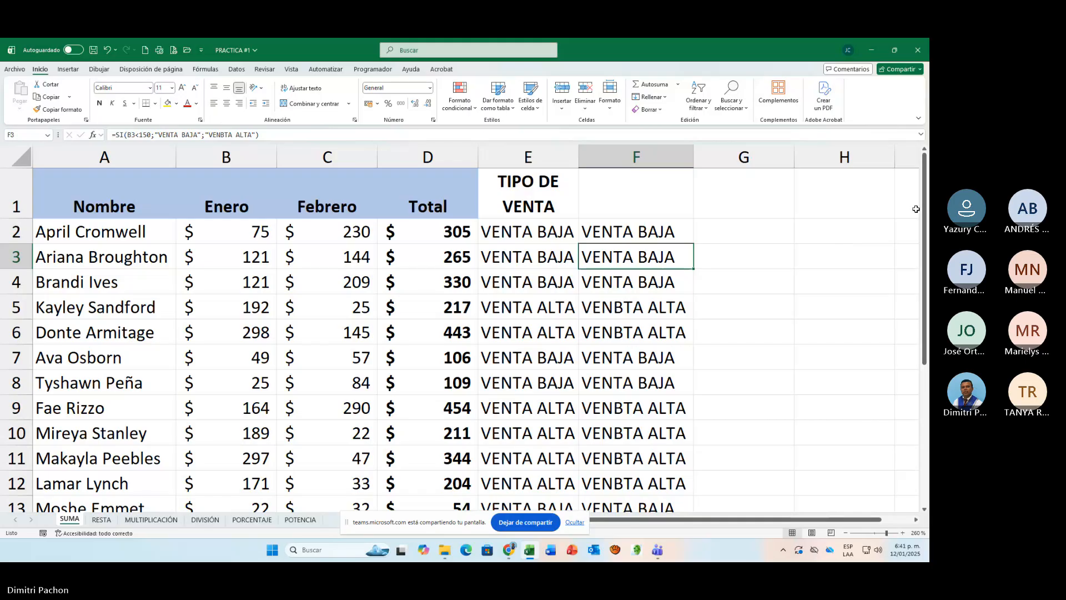
click(681, 232)
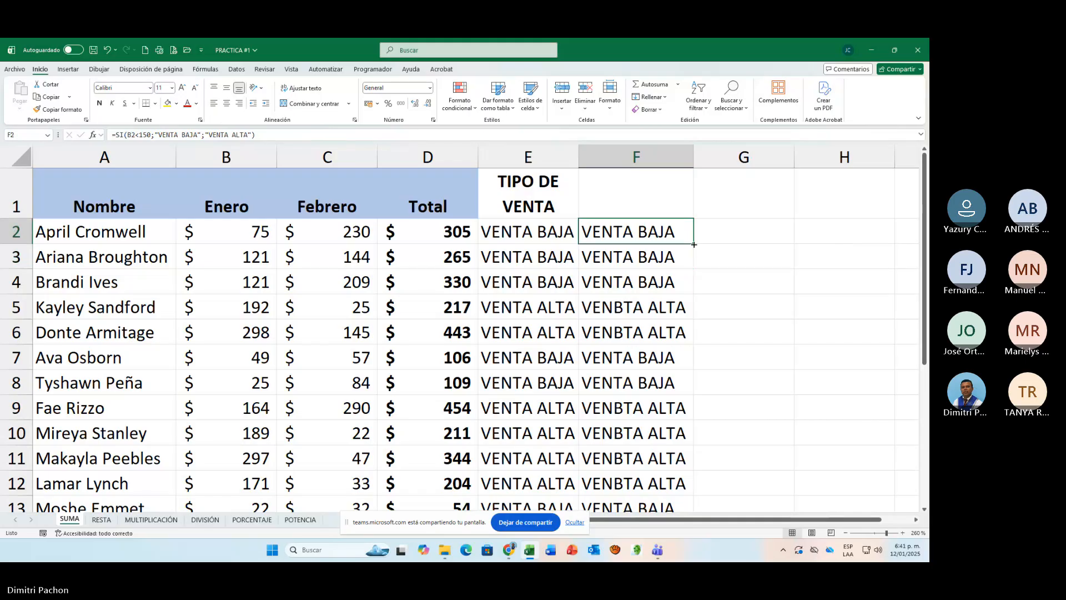
double_click(694, 244)
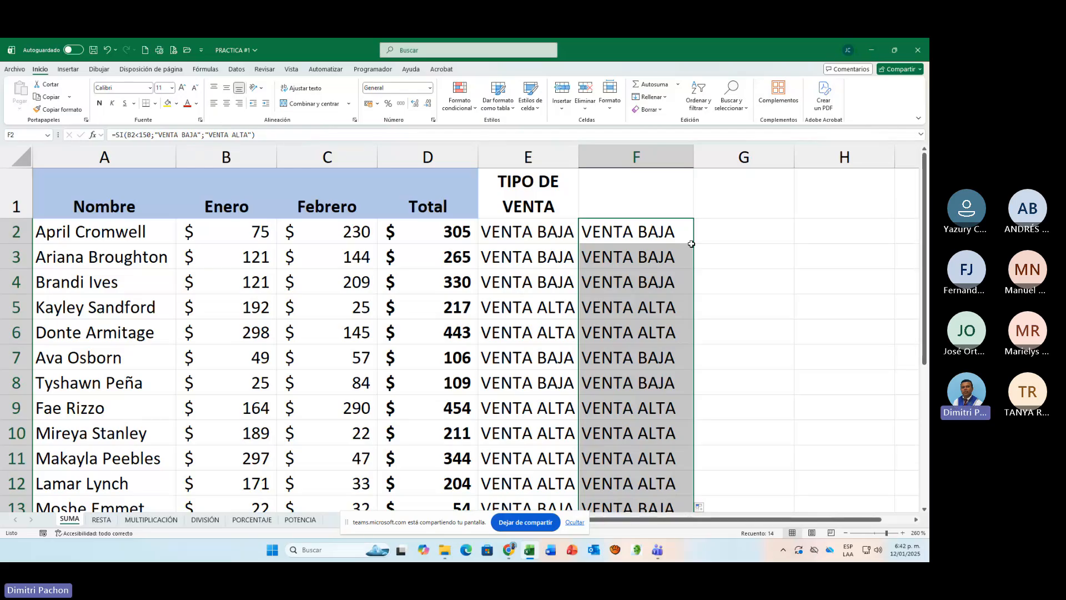
Step: Hide the screen-sharing bar that covers part of the worksheet
click(575, 524)
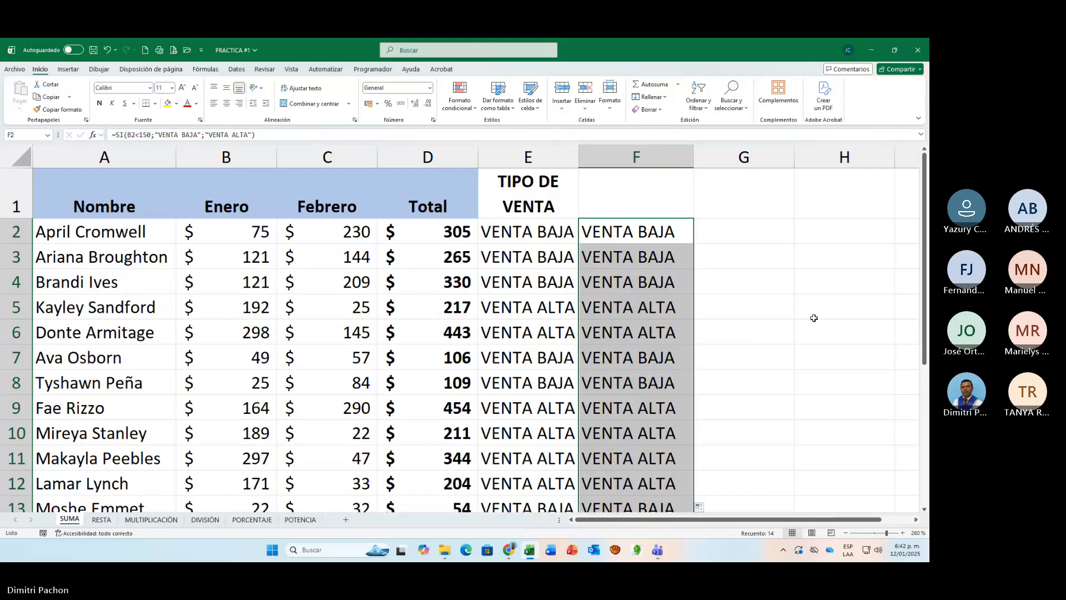
click(746, 256)
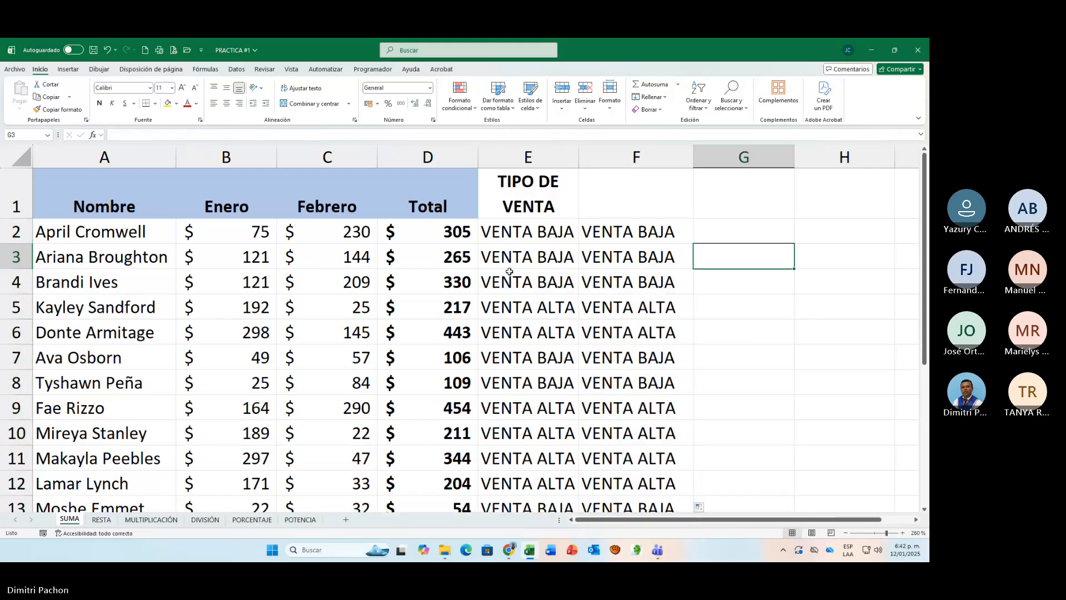
click(727, 207)
click(519, 231)
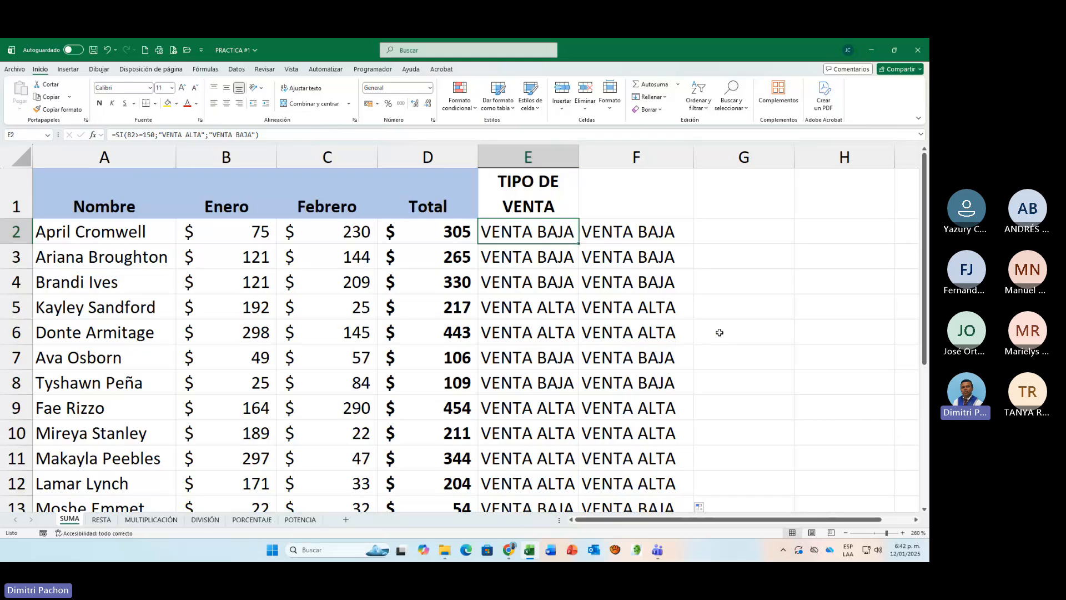
click(677, 200)
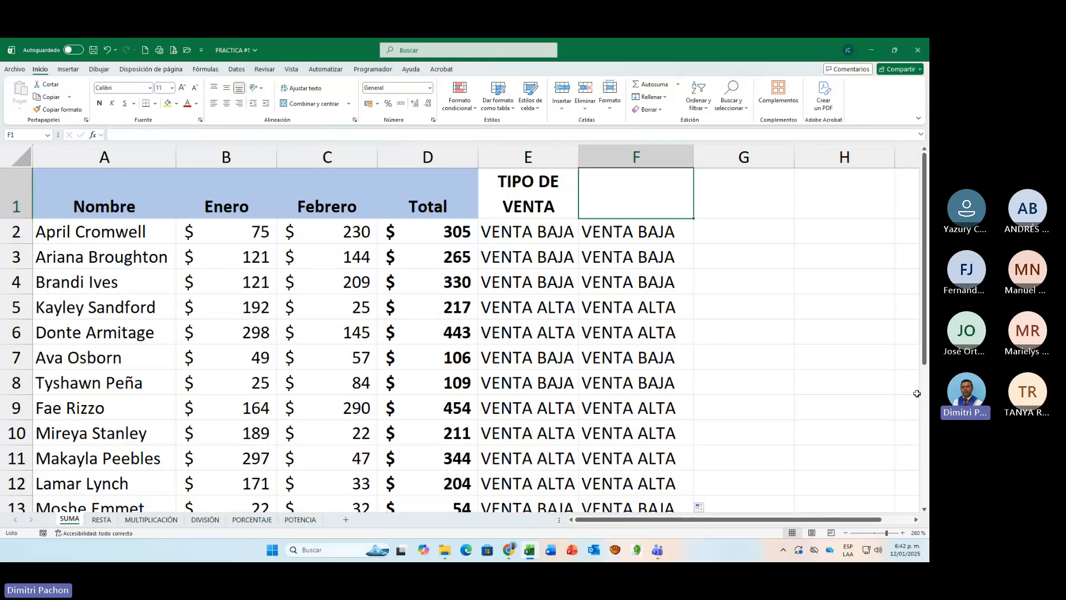
click(776, 216)
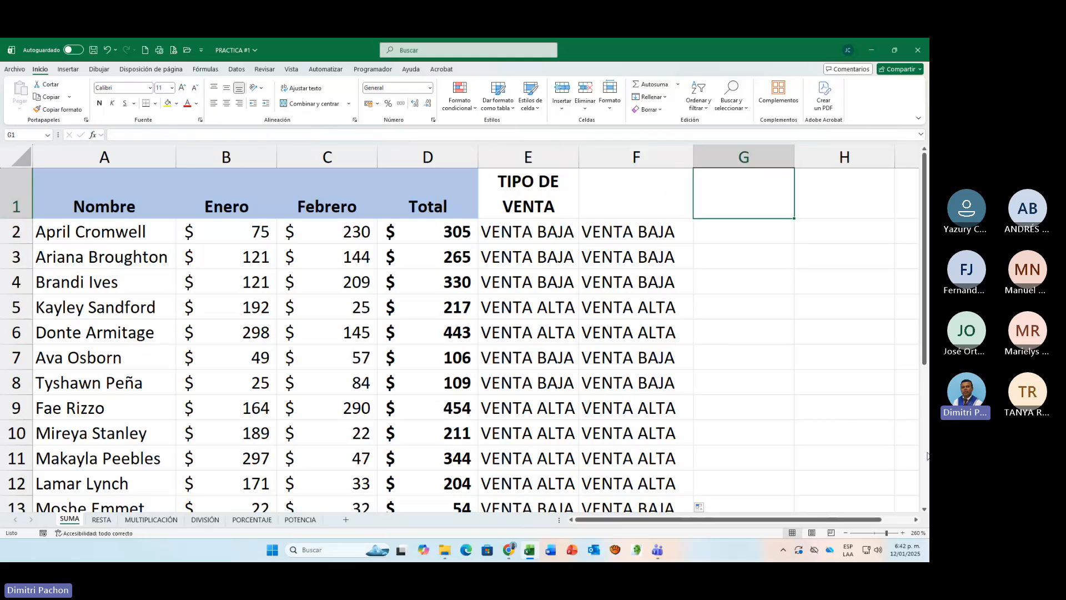
Step: Insert two blank rows above the table's header row
click(13, 191)
right_click(12, 191)
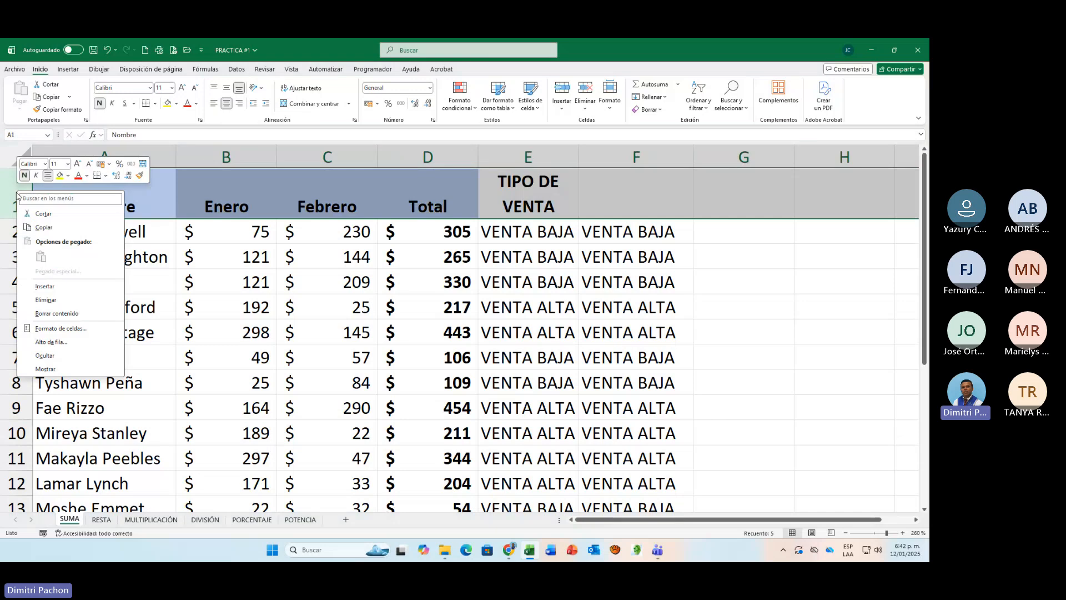
click(40, 298)
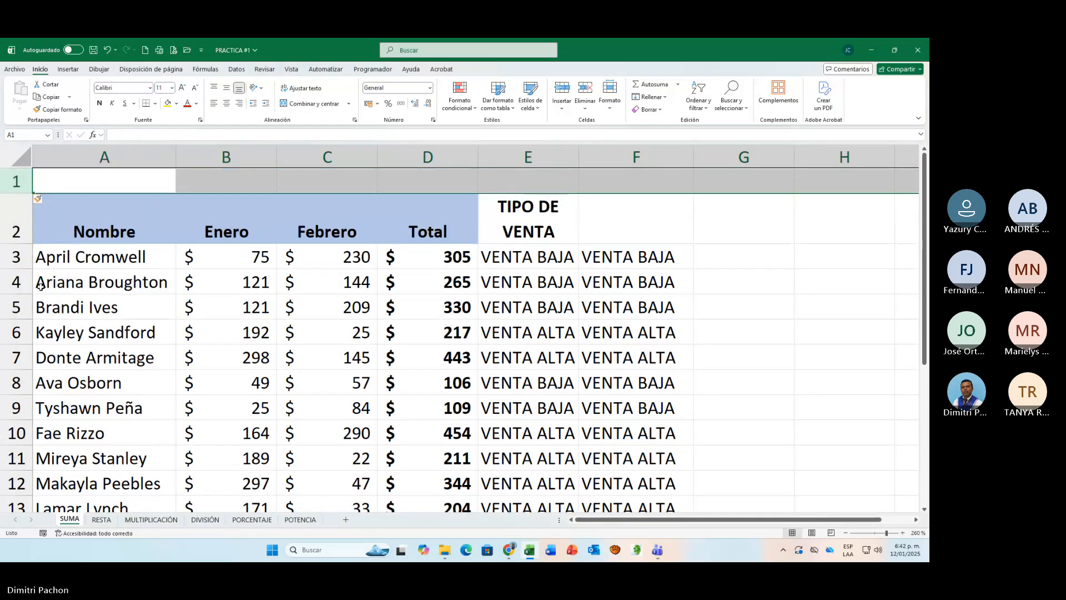
key(F4)
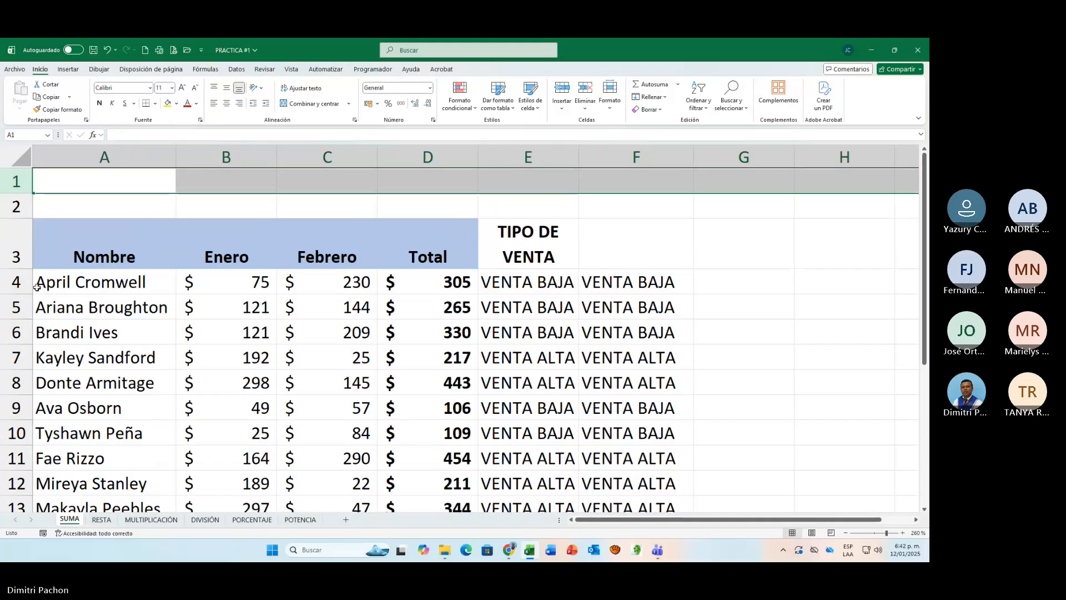
Step: Enter the commission rates 5% in E1 and 3% in F1
click(707, 180)
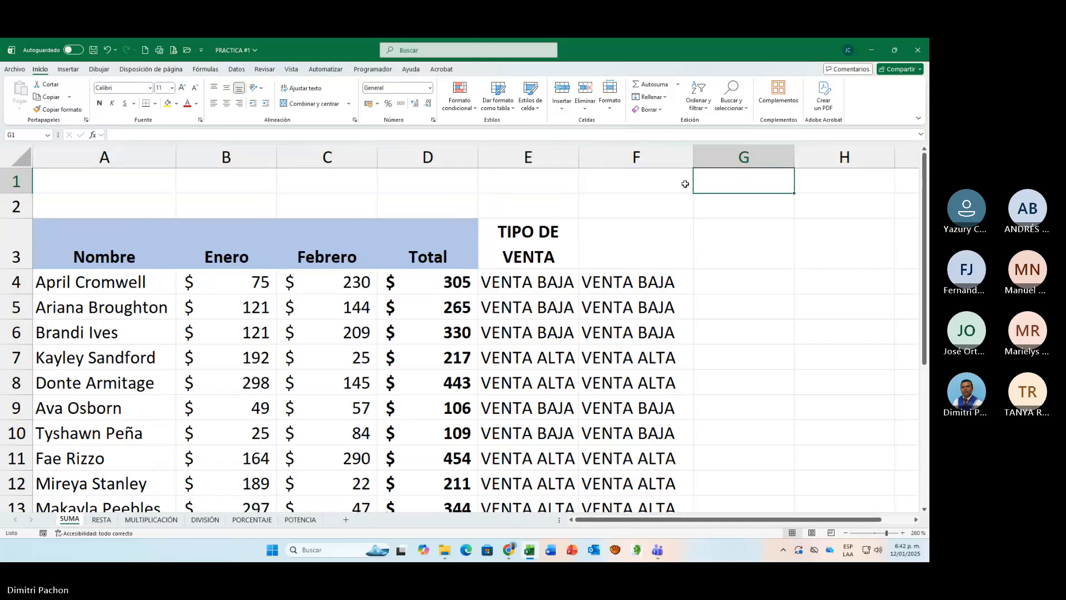
click(619, 174)
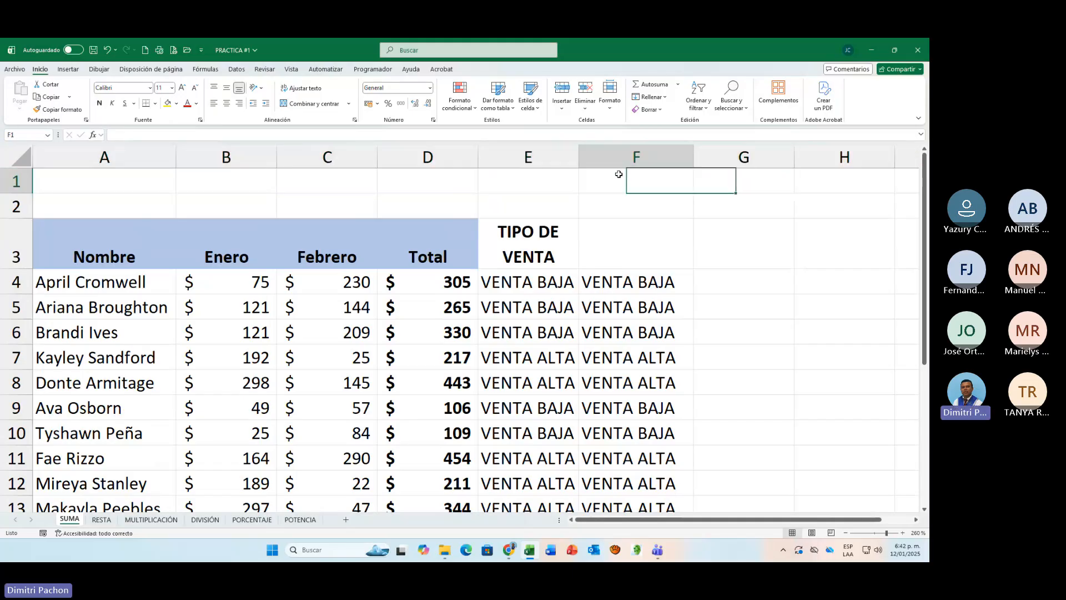
click(549, 174)
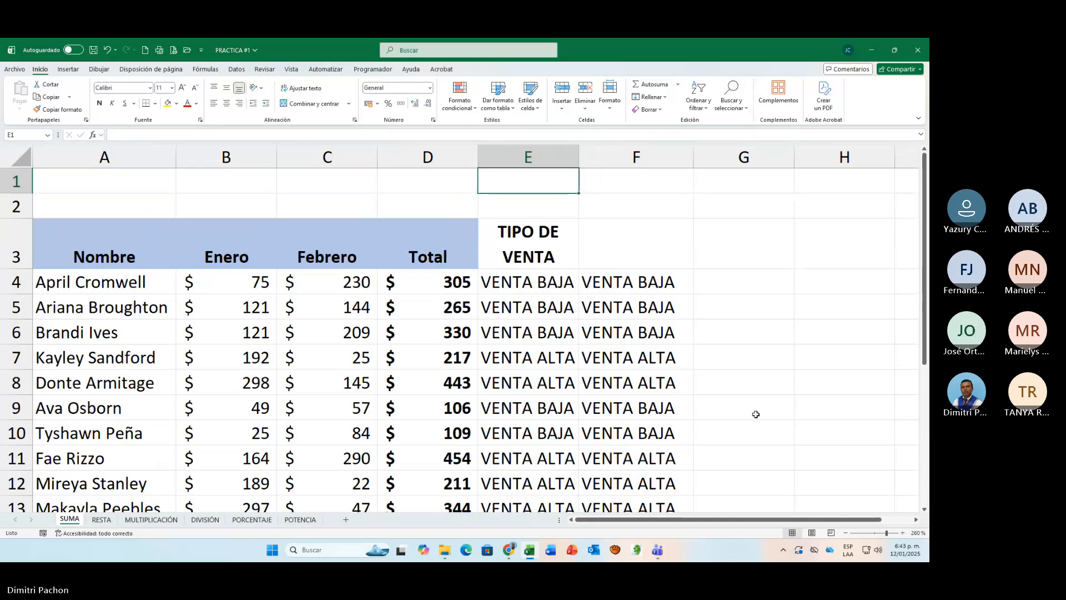
text(5%)
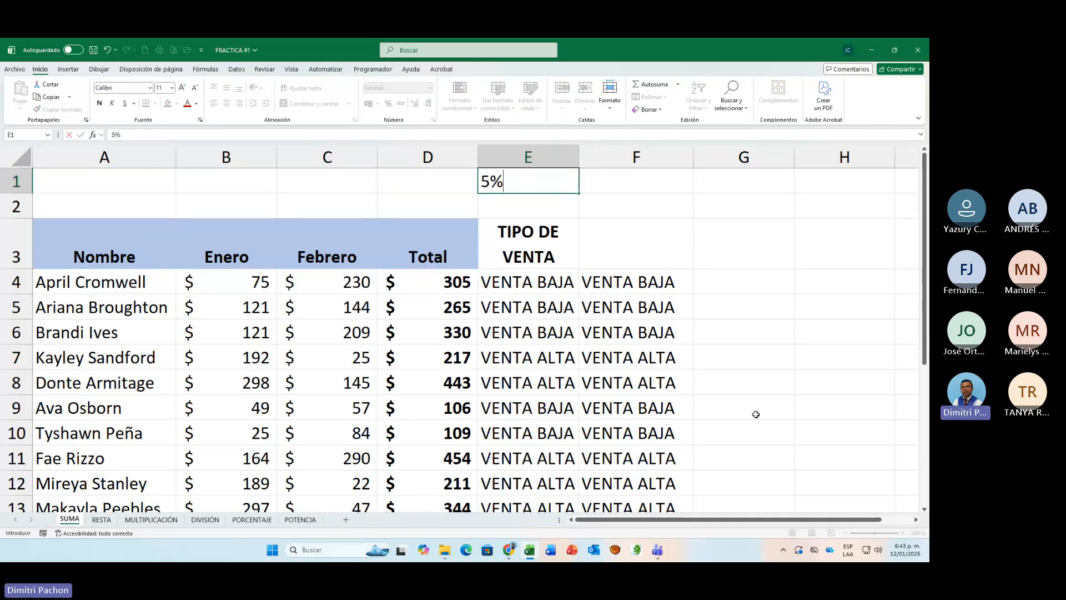
key(Tab)
text(3)
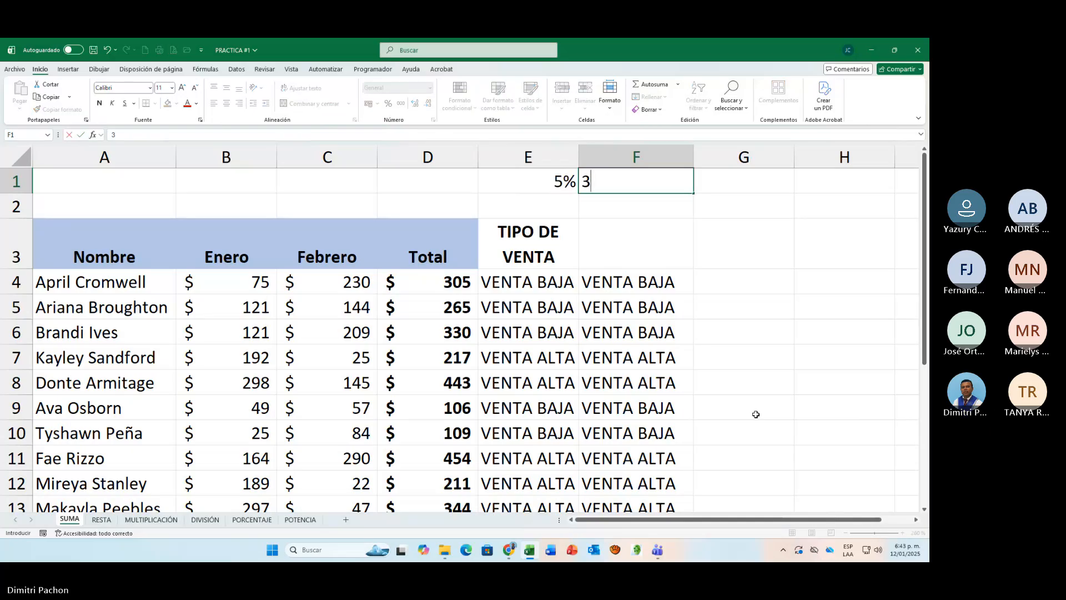
text(%)
key(Return)
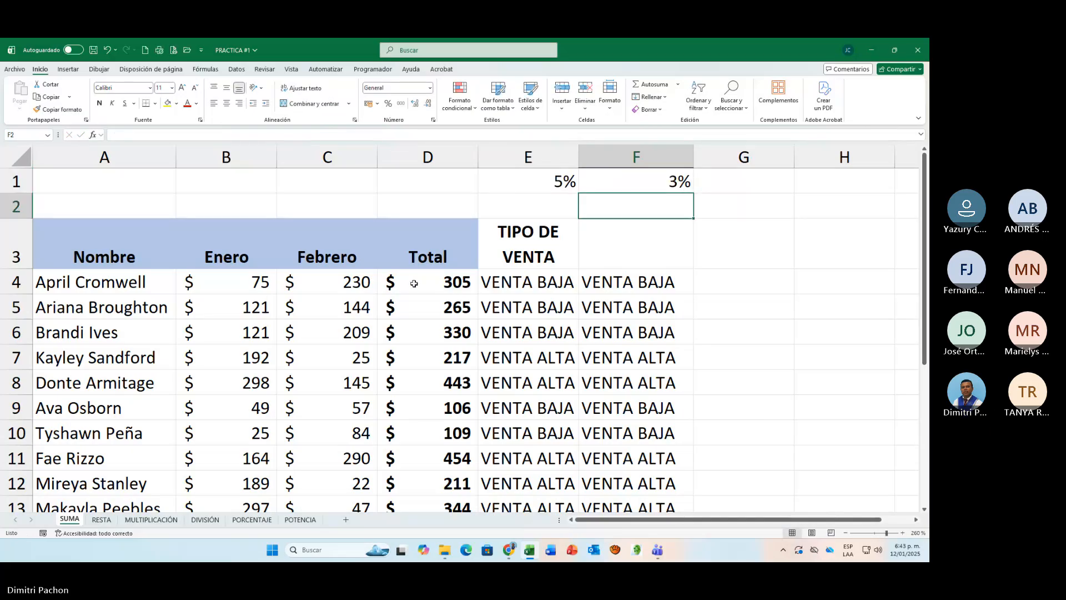
Step: Label the commission rates with COMISION in D1
click(422, 188)
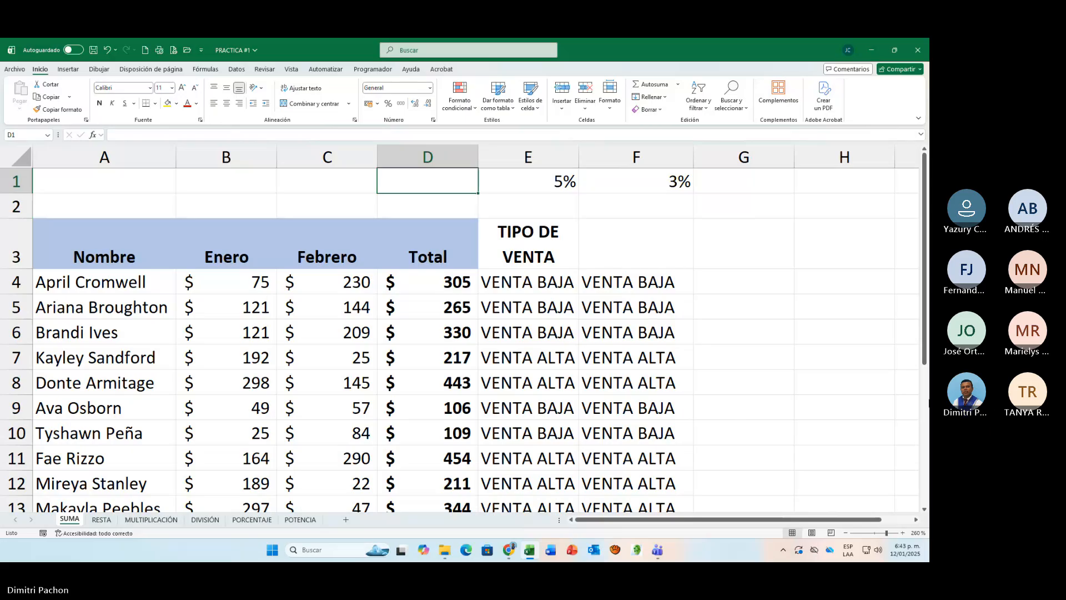
text(COMISION)
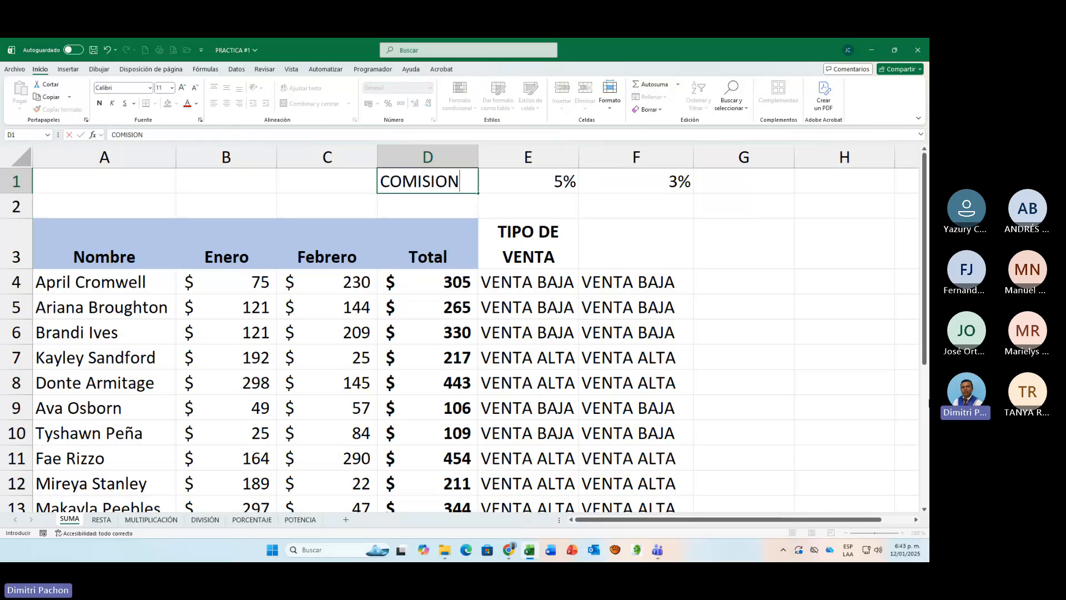
key(Return)
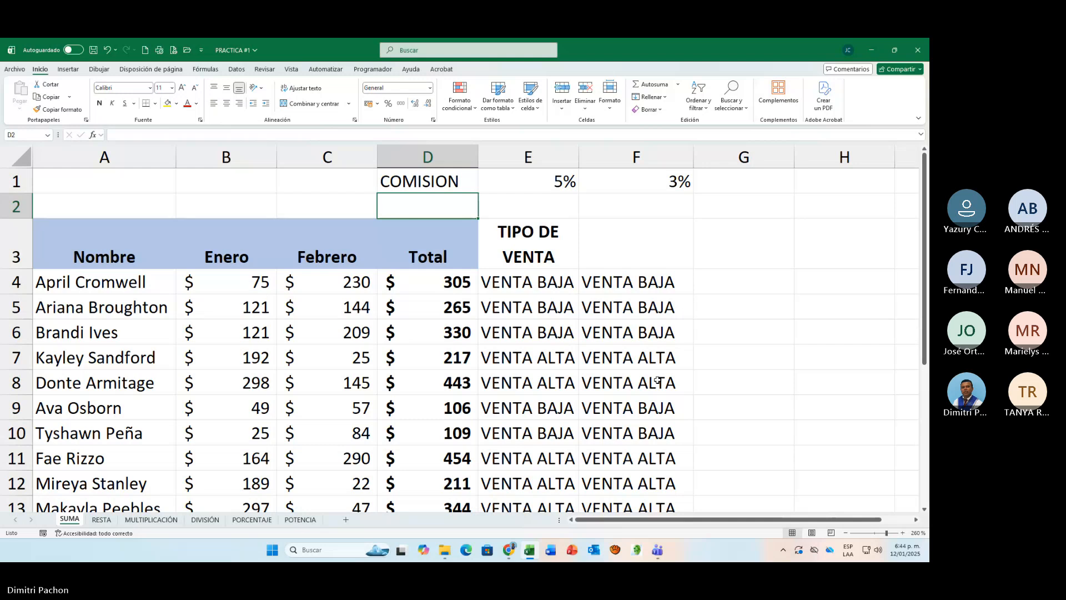
Step: Add the column header COMISION in G3 of the sales table
click(731, 251)
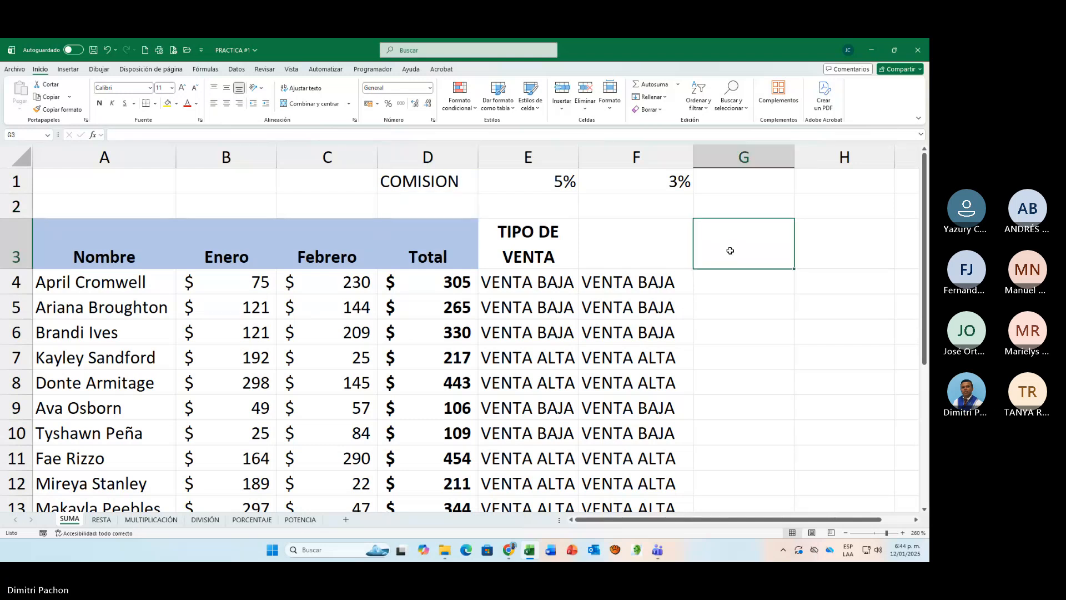
text(COMISO)
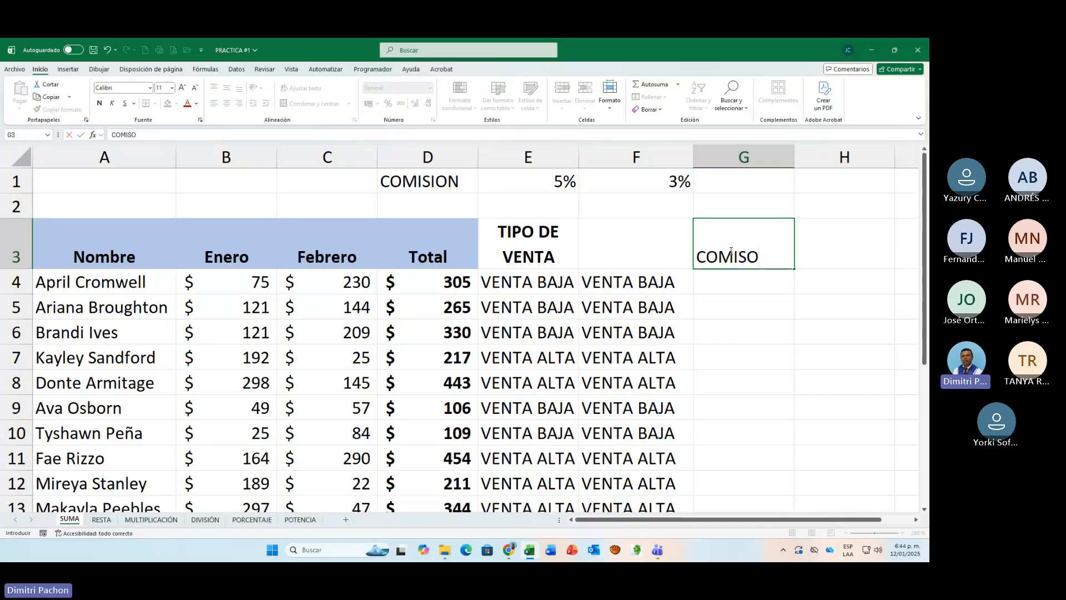
key(BackSpace)
text(ION)
key(Return)
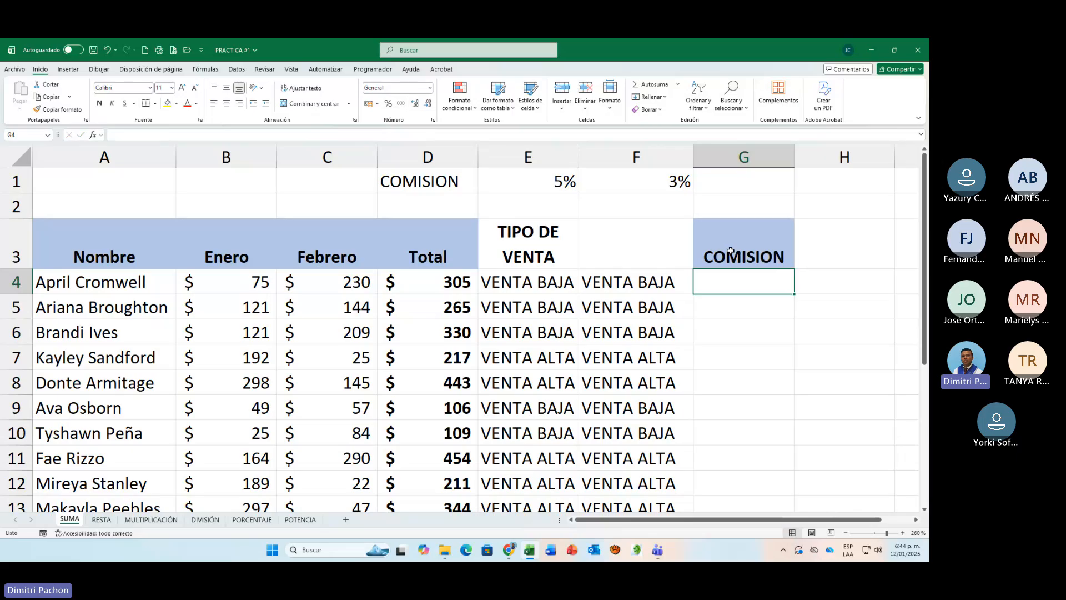
click(731, 254)
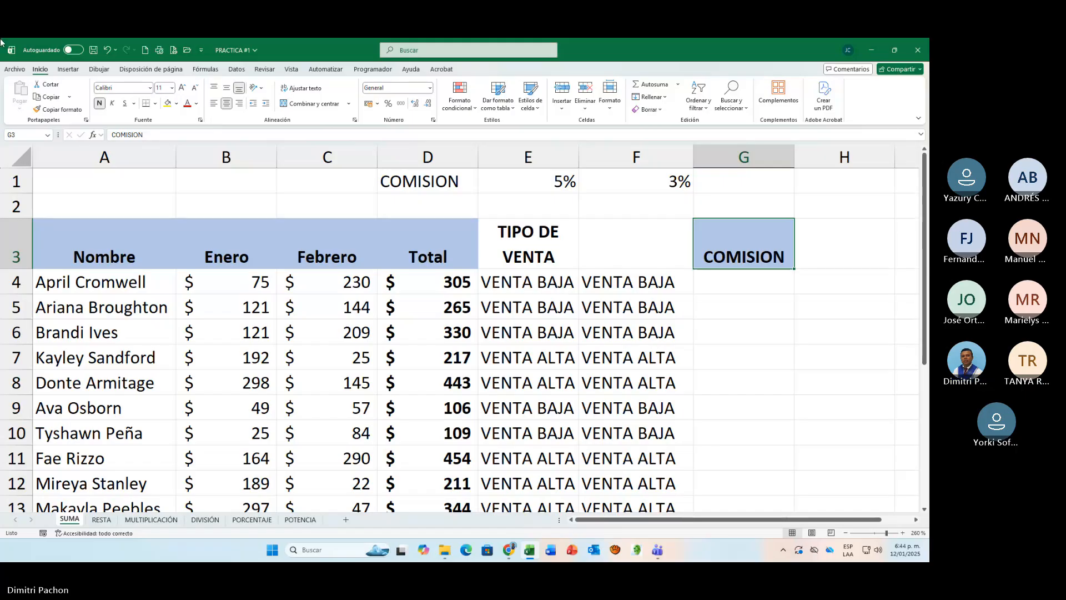
Step: Centre the COMISION header in G3 vertically within its cell
click(227, 88)
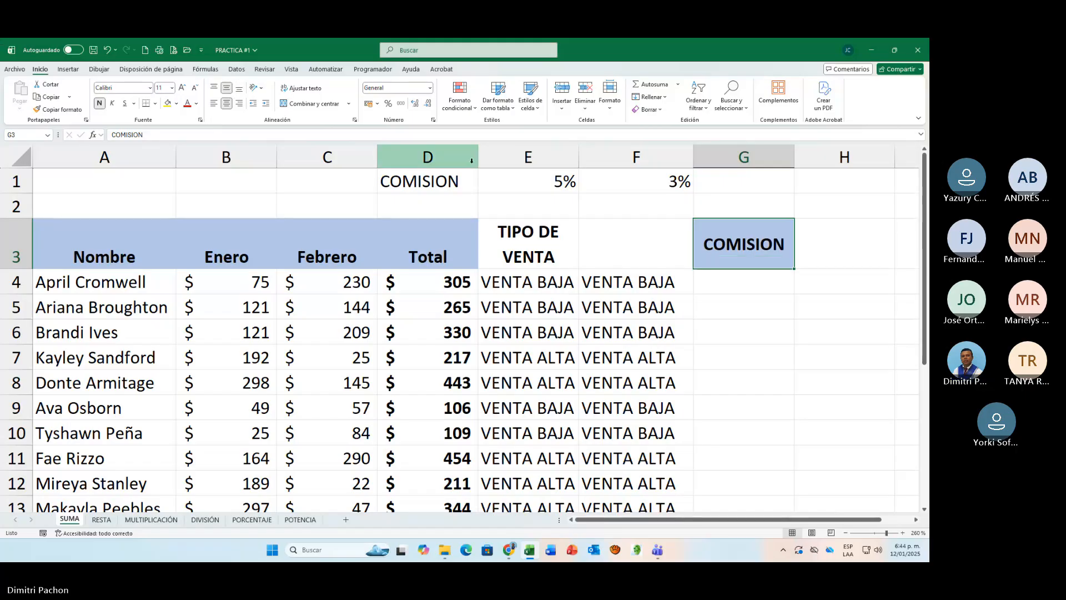
Step: Start an SI formula in G4 with the logical test B4>=150
click(733, 283)
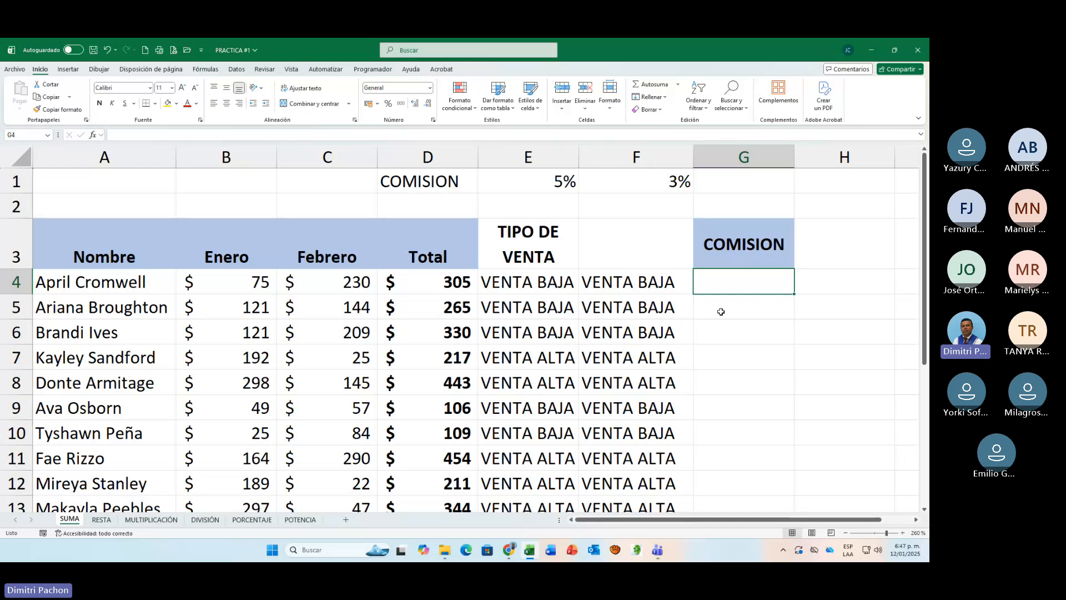
text(=)
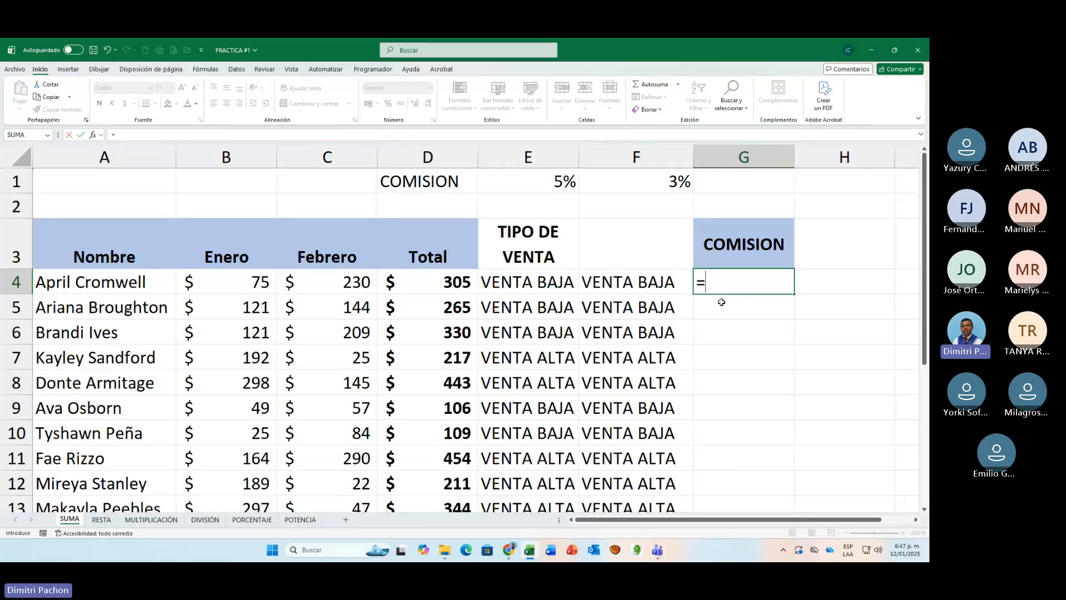
text(SI()
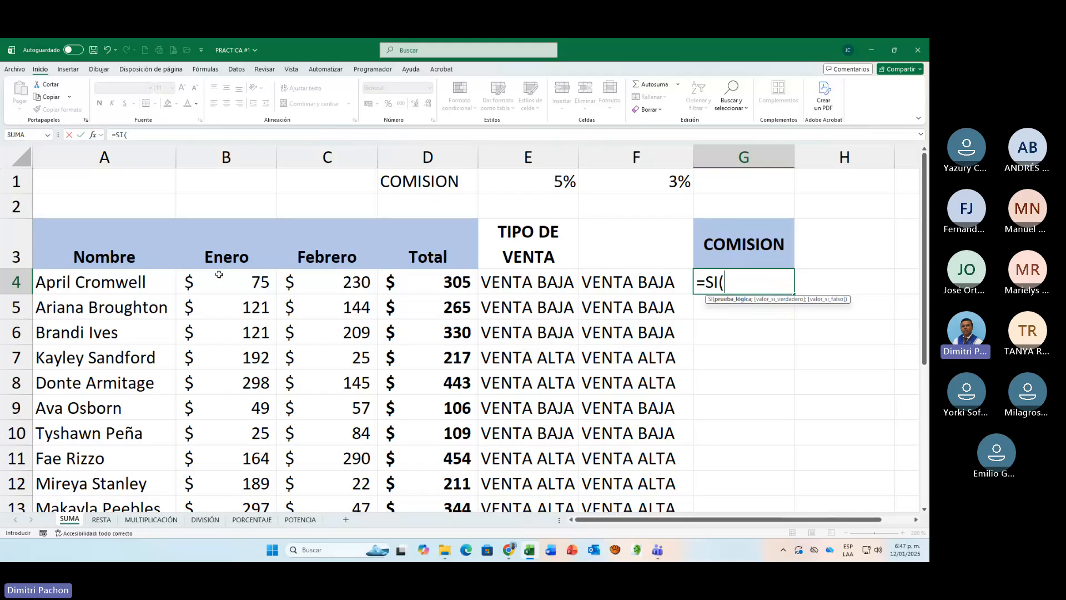
click(202, 284)
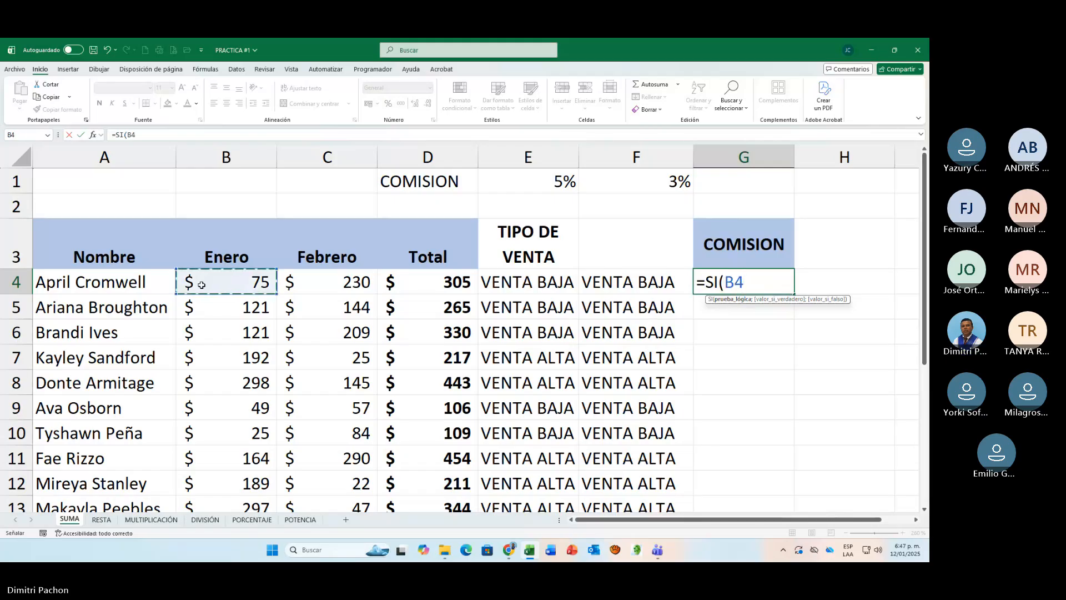
text(>=1)
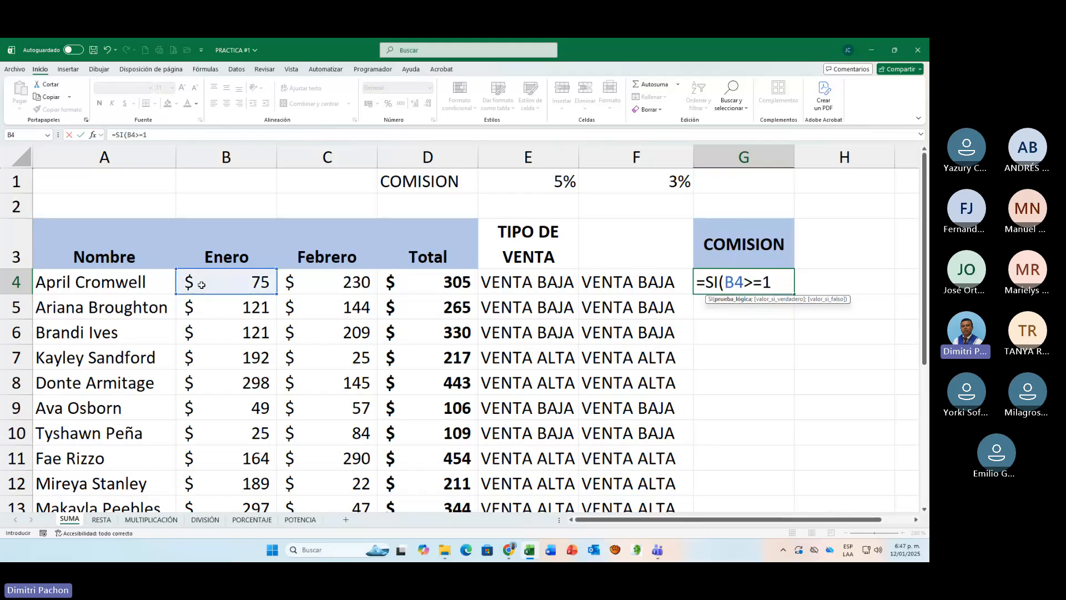
text(50)
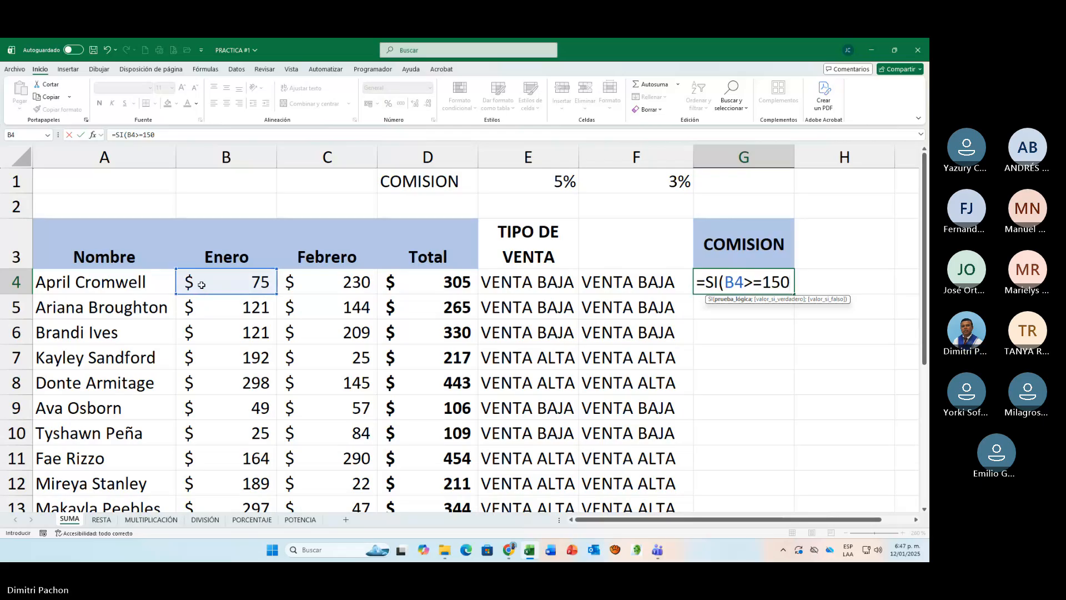
text(;)
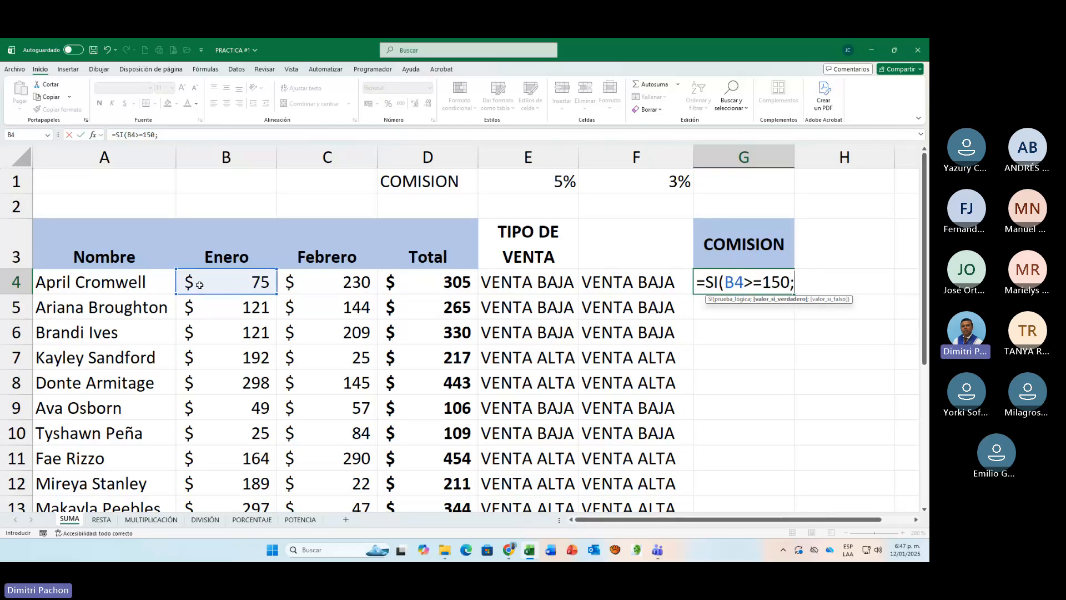
Step: Set the G4 formula's value-if-true to B4*E$1, keeping the 5% rate's row reference fixed
click(216, 280)
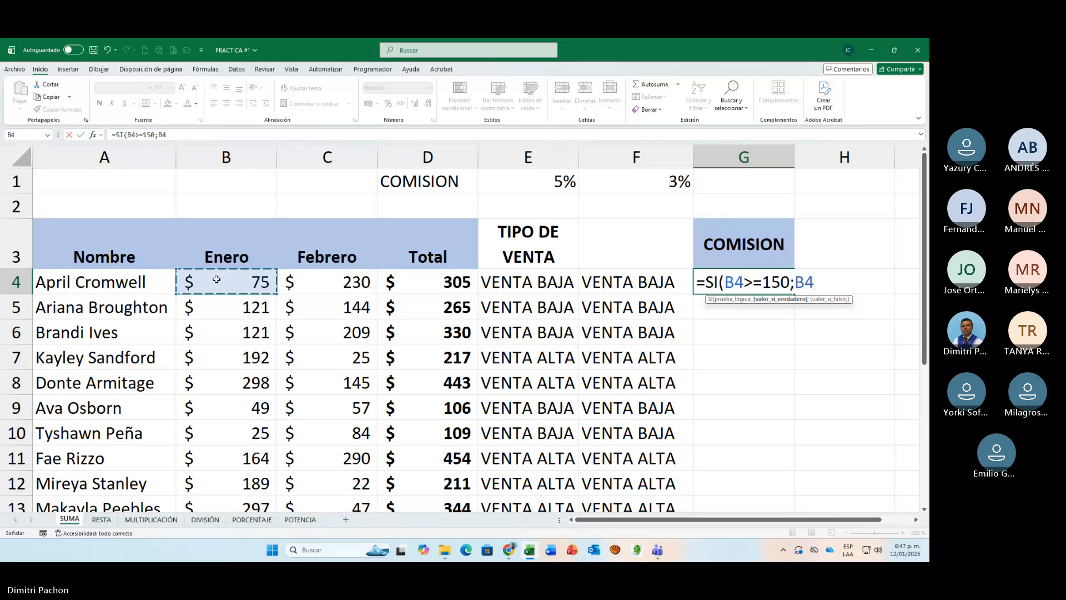
text(*)
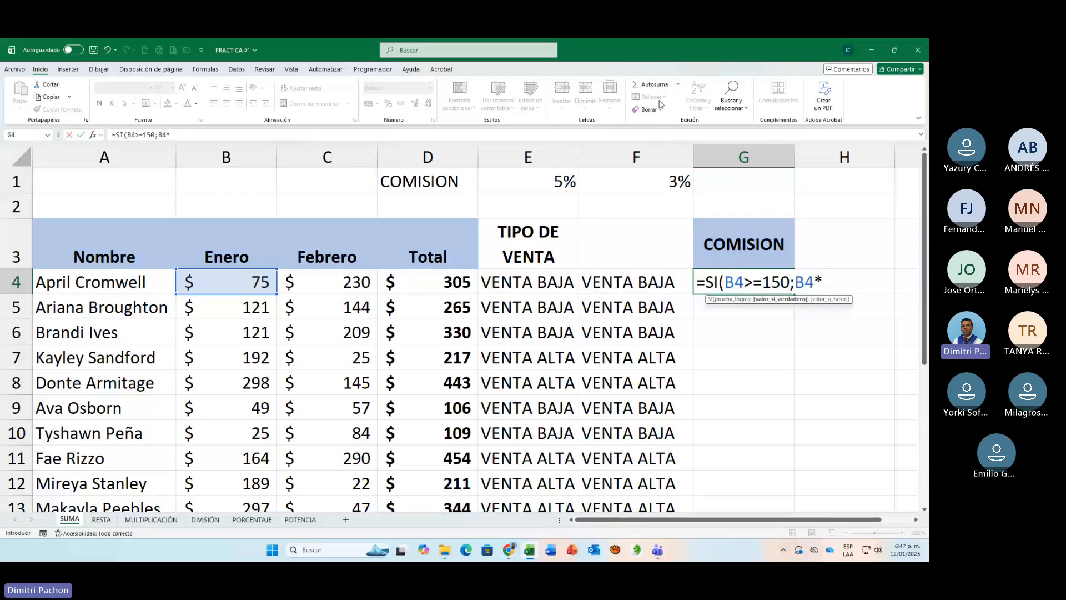
click(564, 179)
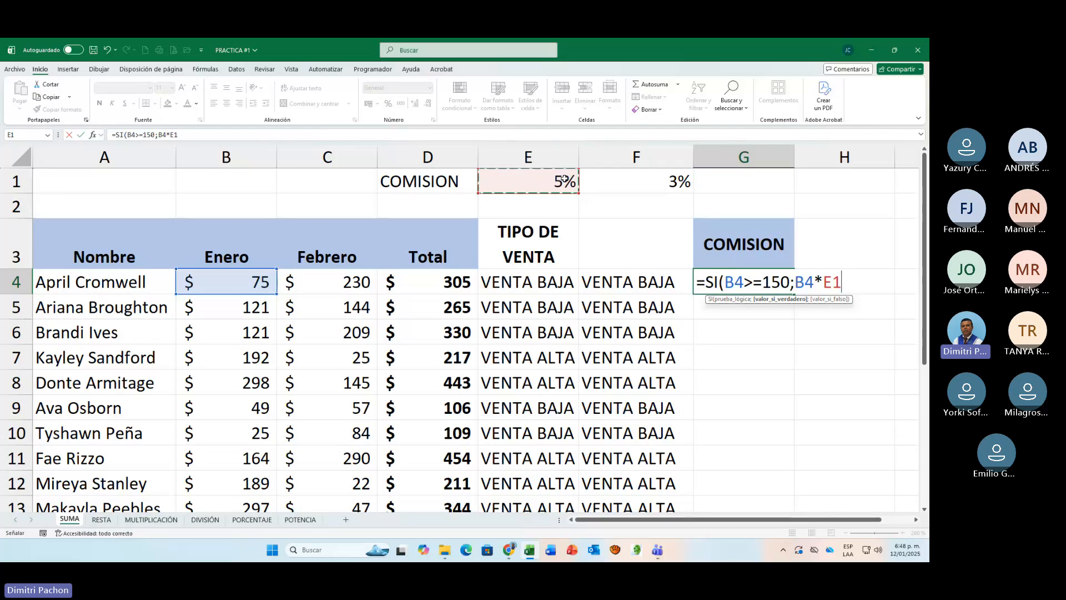
key(F4)
key(F4)
text(;)
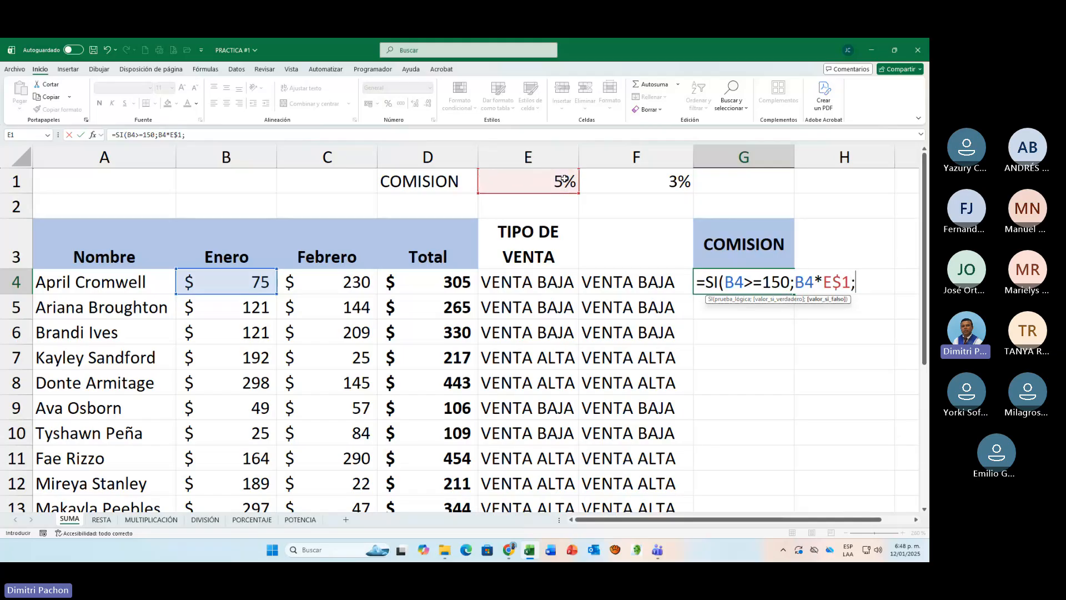
Step: Complete the G4 formula with B4*F$1 as the value-if-false, keeping the 3% rate's row fixed, and enter it
click(228, 292)
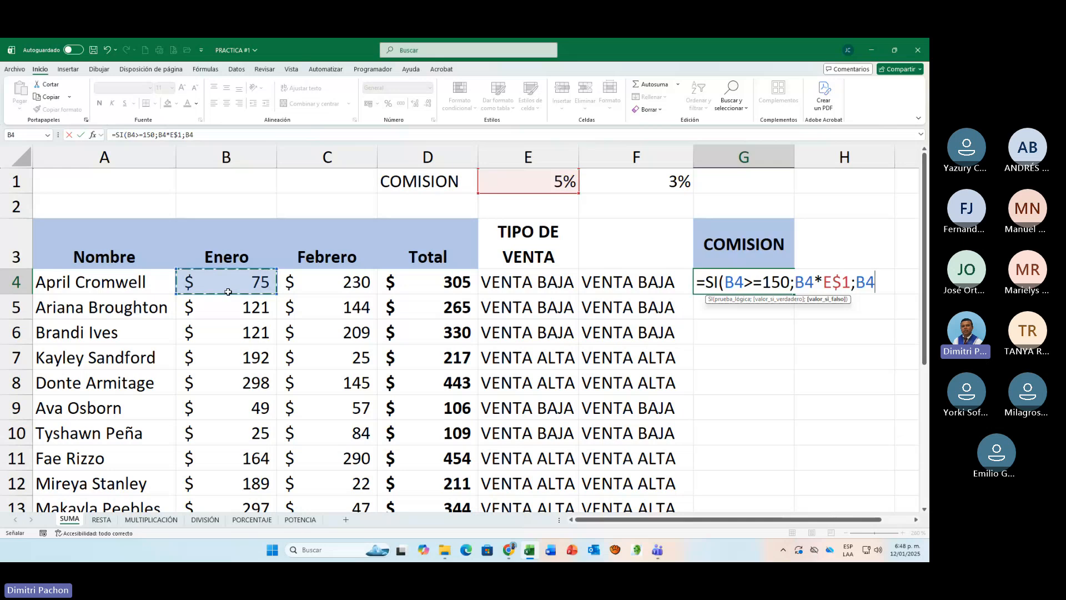
text(*)
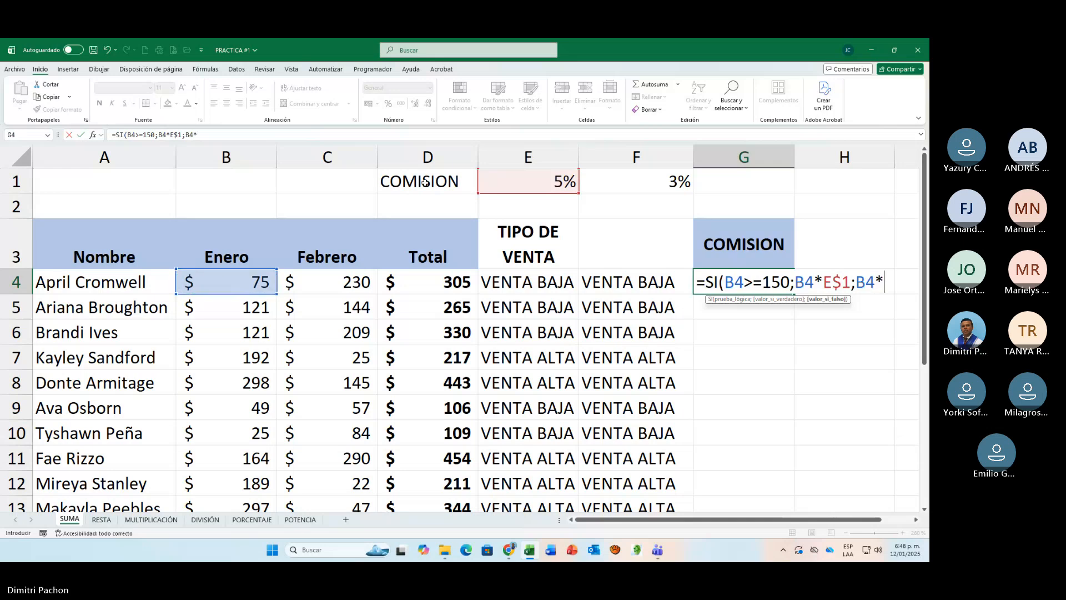
click(687, 179)
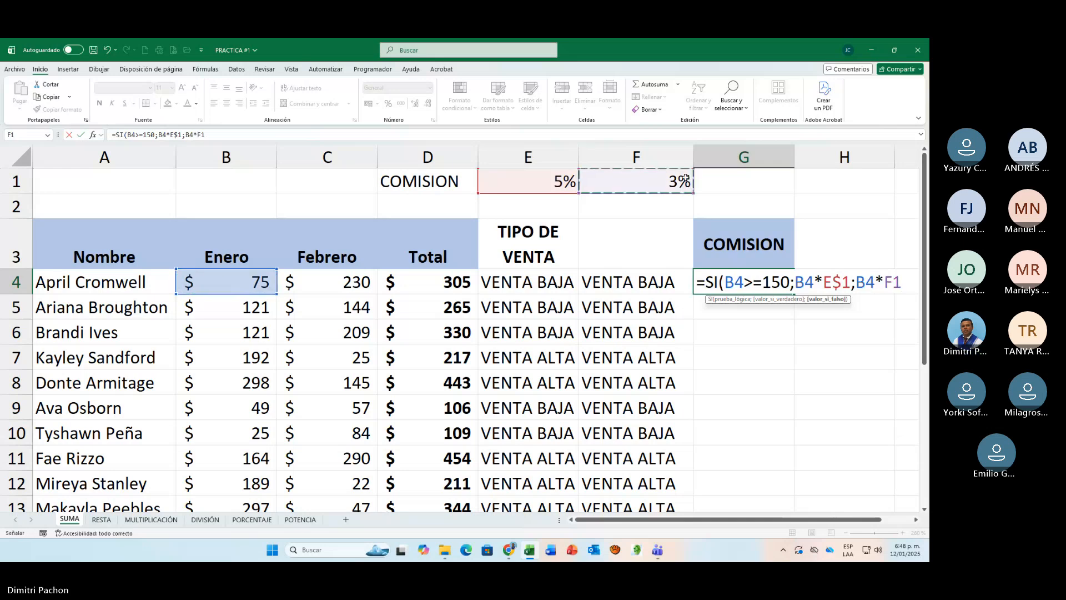
key(F4)
key(F4)
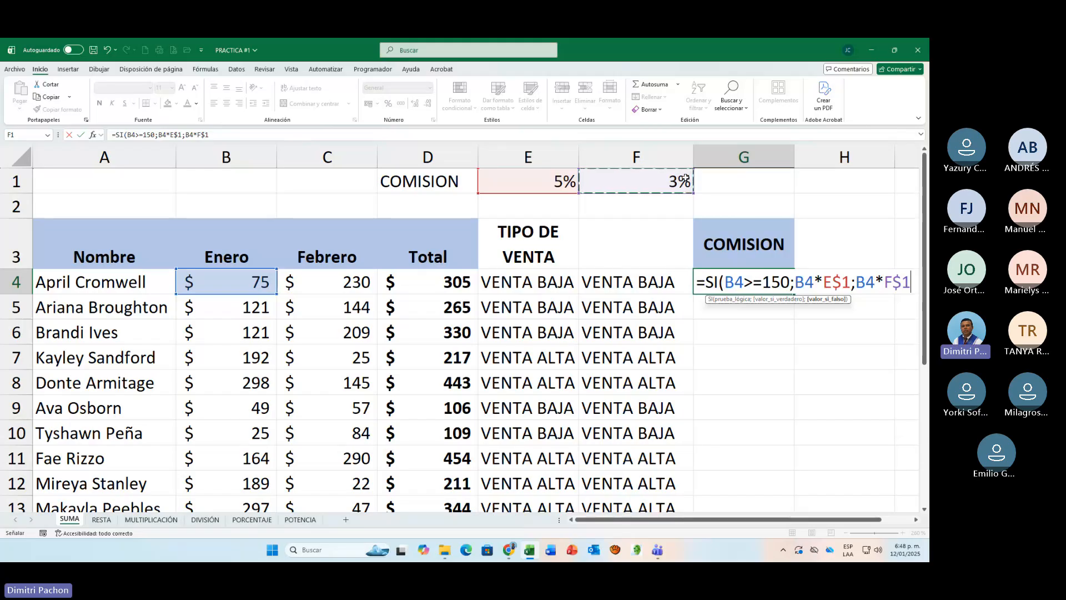
text())
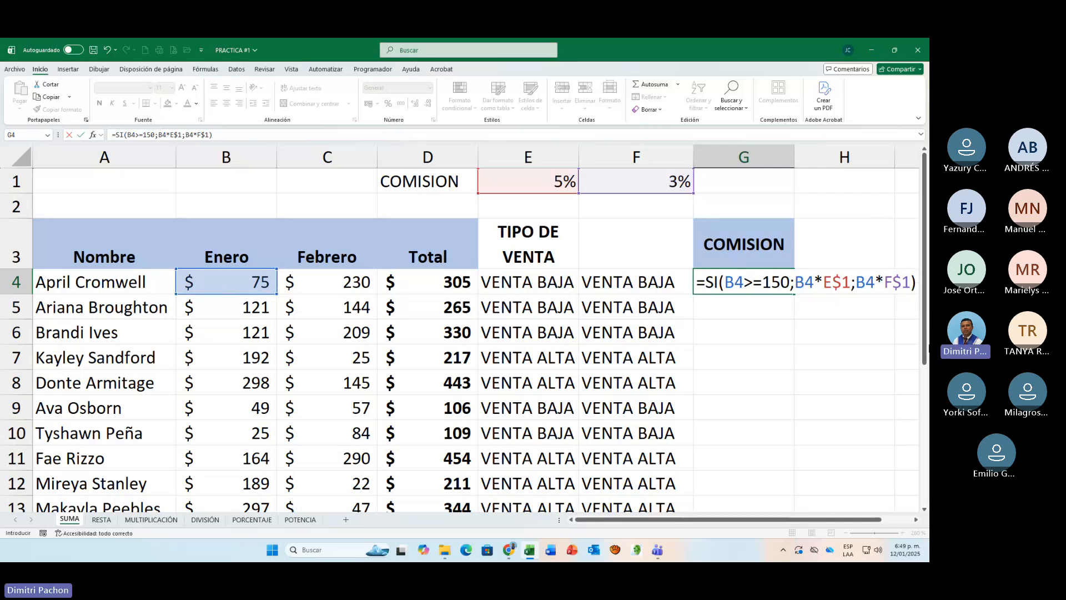
key(Return)
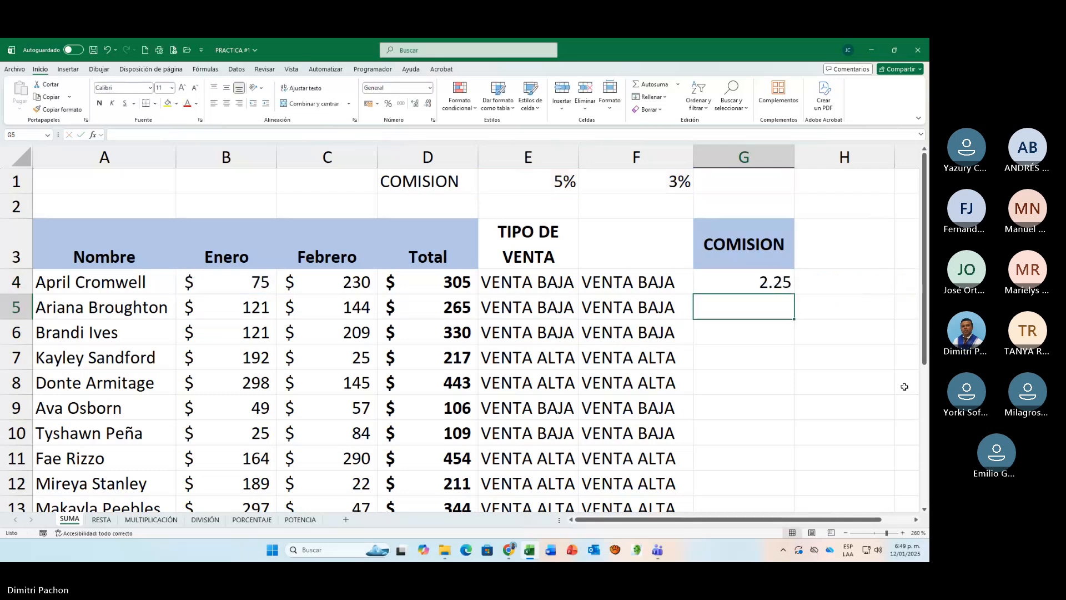
Step: Fill the G4 formula down the COMISION column and apply the B/. accounting format to its values
click(761, 282)
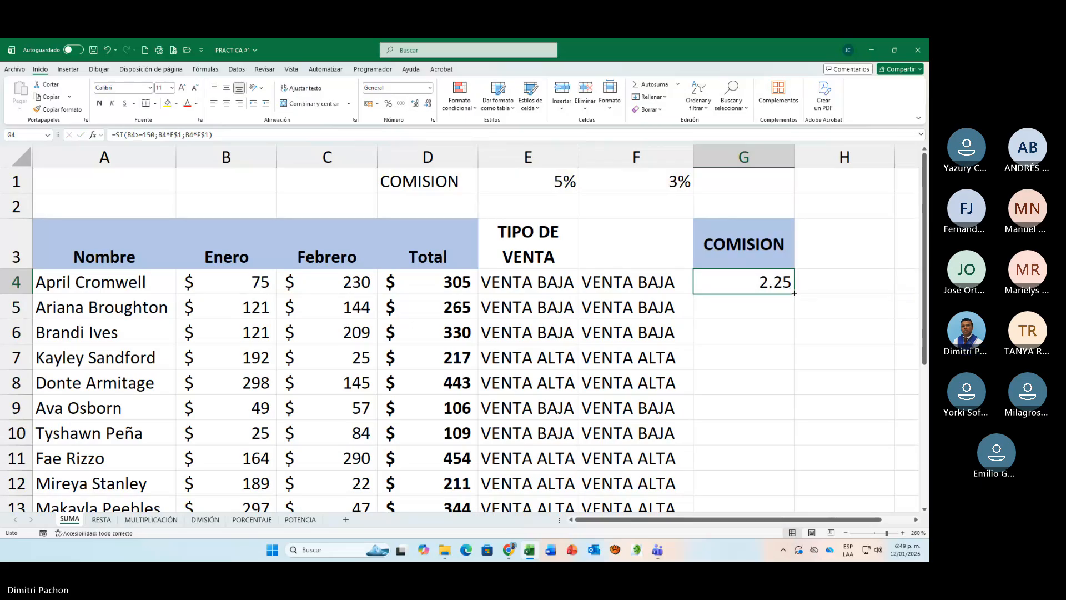
double_click(794, 294)
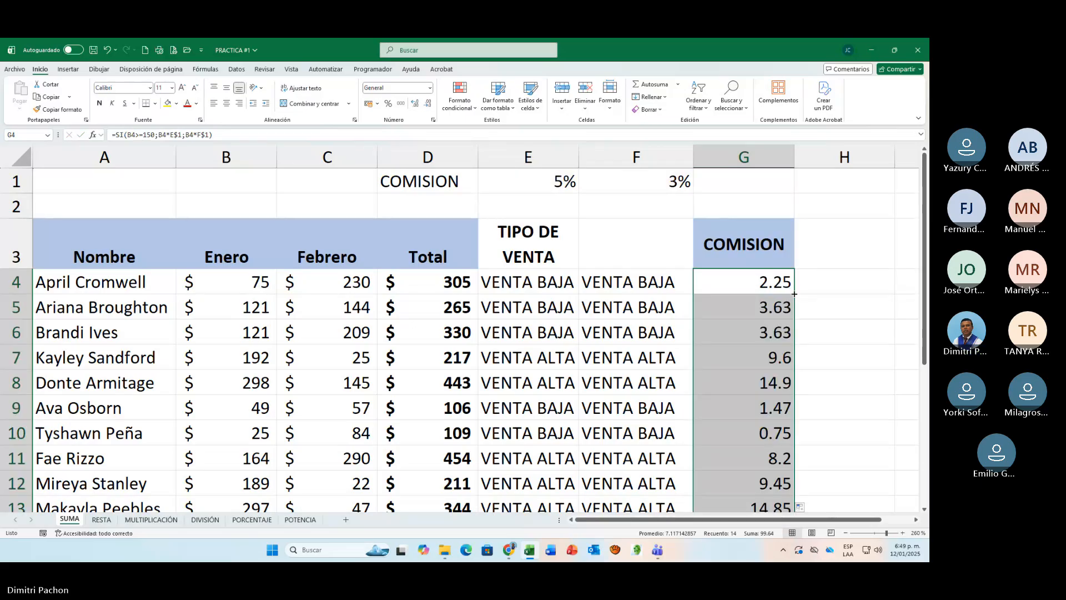
click(377, 104)
click(378, 117)
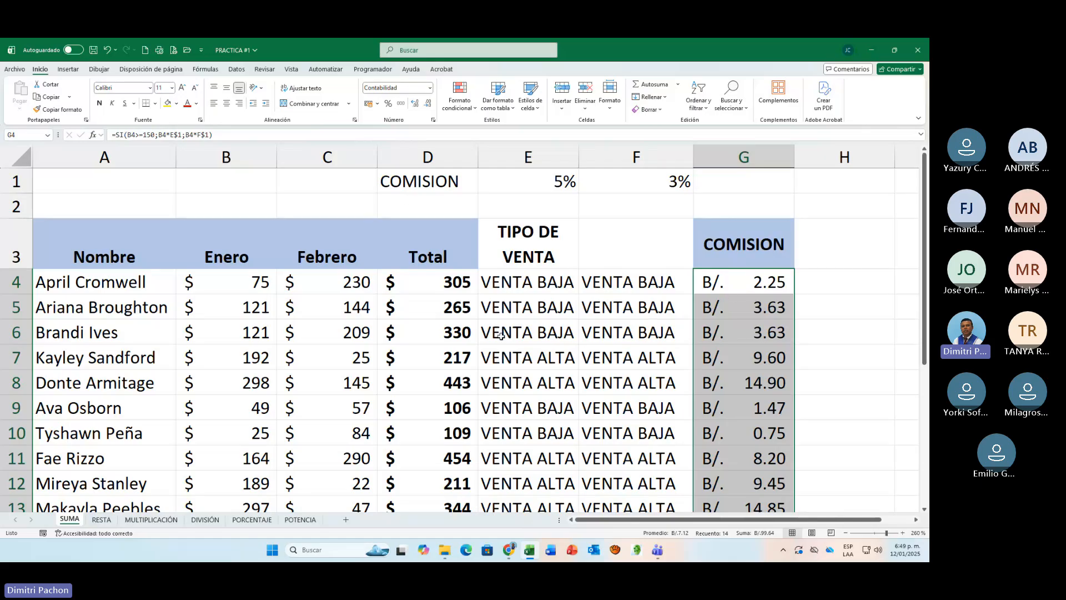
Step: Review the SI formula in G4 and its cell references without changing it
click(722, 286)
double_click(725, 289)
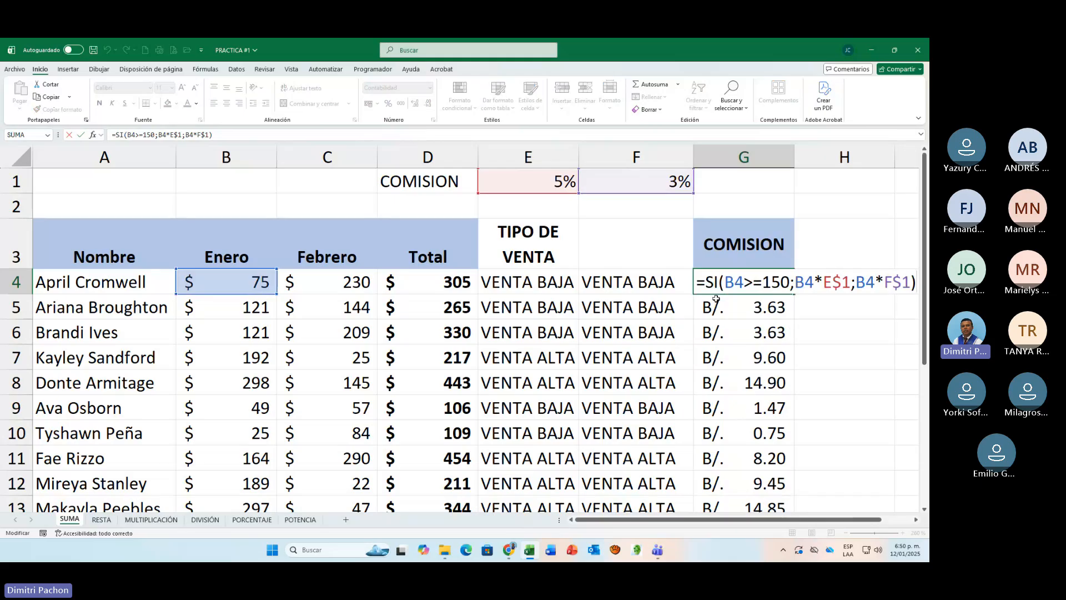
key(Escape)
Step: Start an alternative SI formula in H4 with the logical test B4<150
click(844, 290)
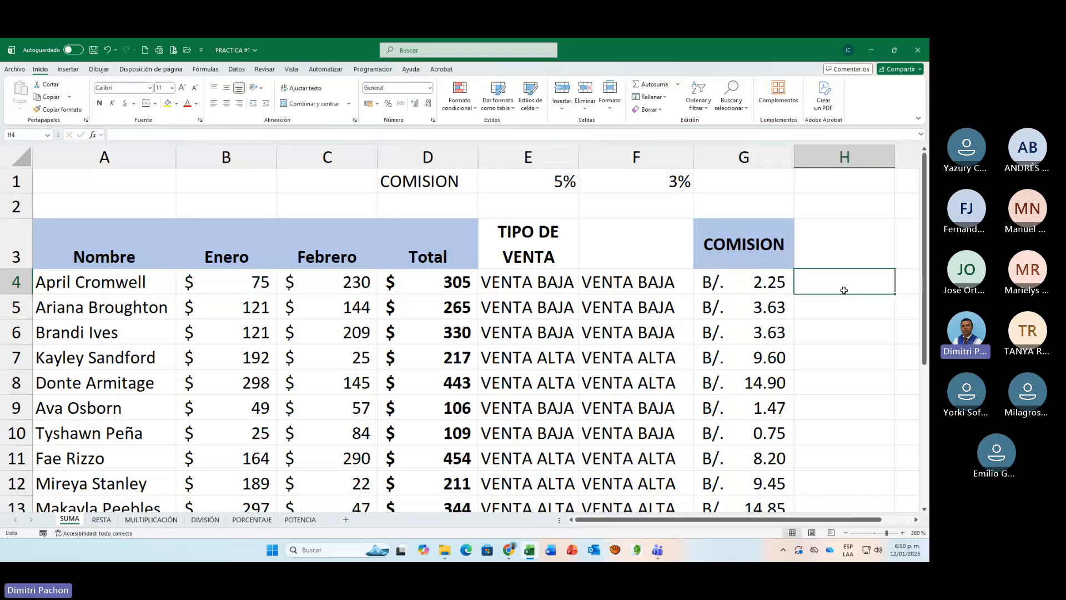
text(=)
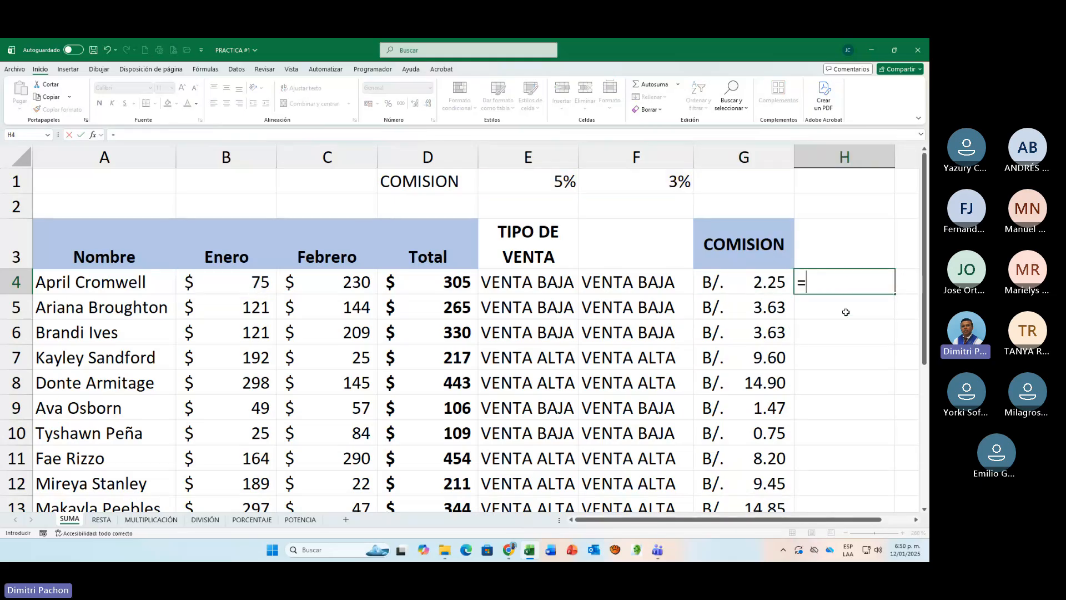
text(SI()
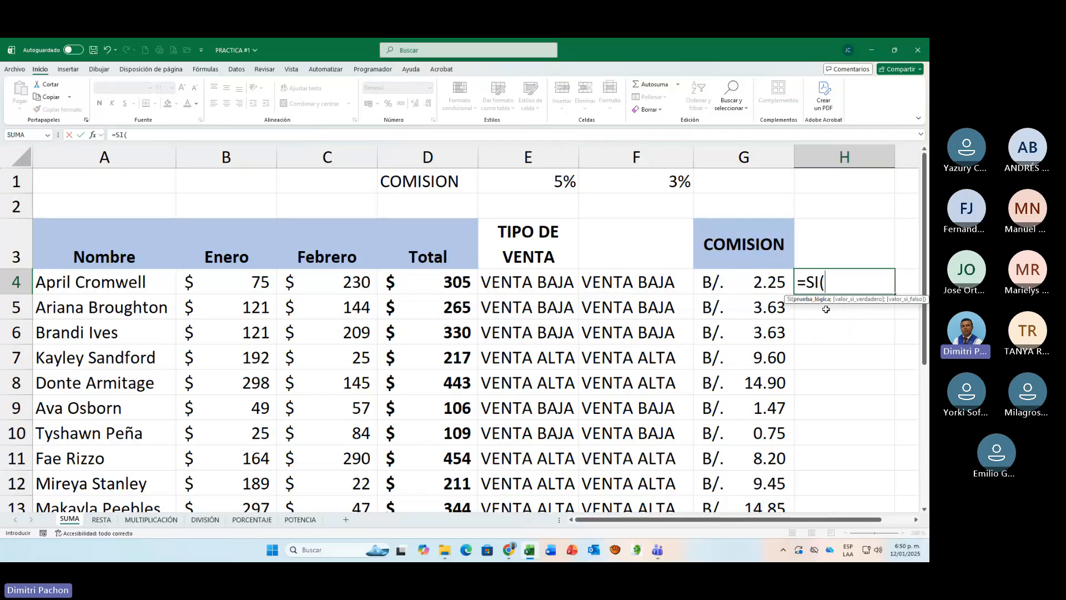
click(226, 289)
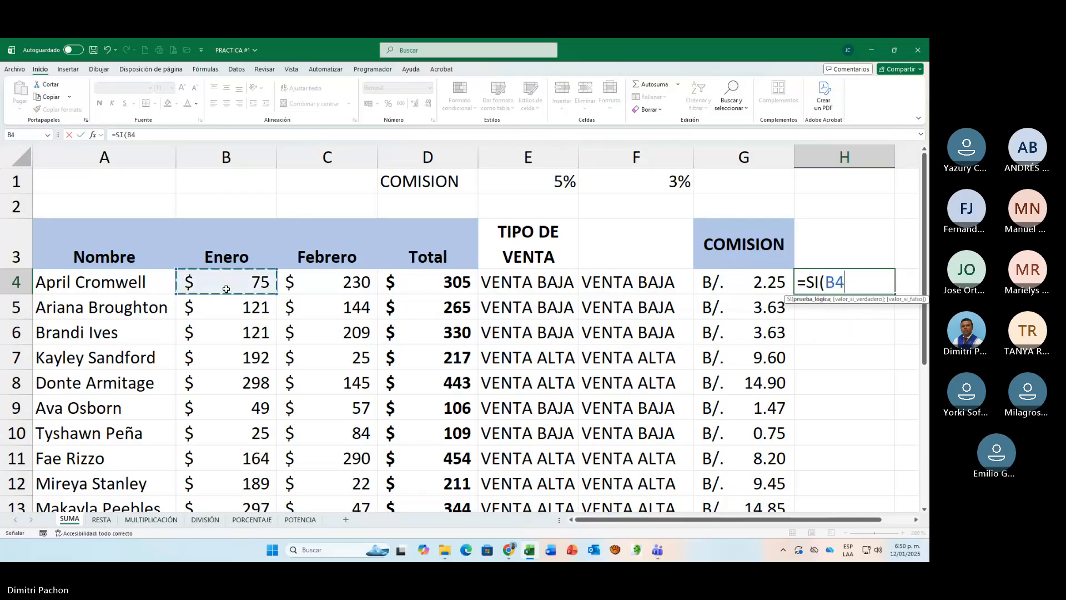
text(<)
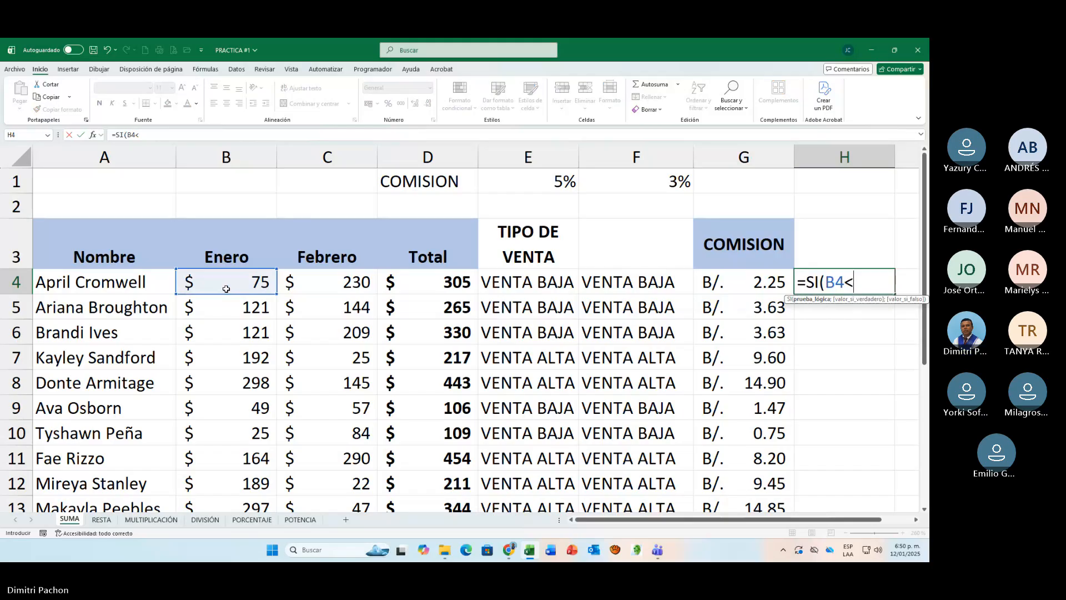
text(150)
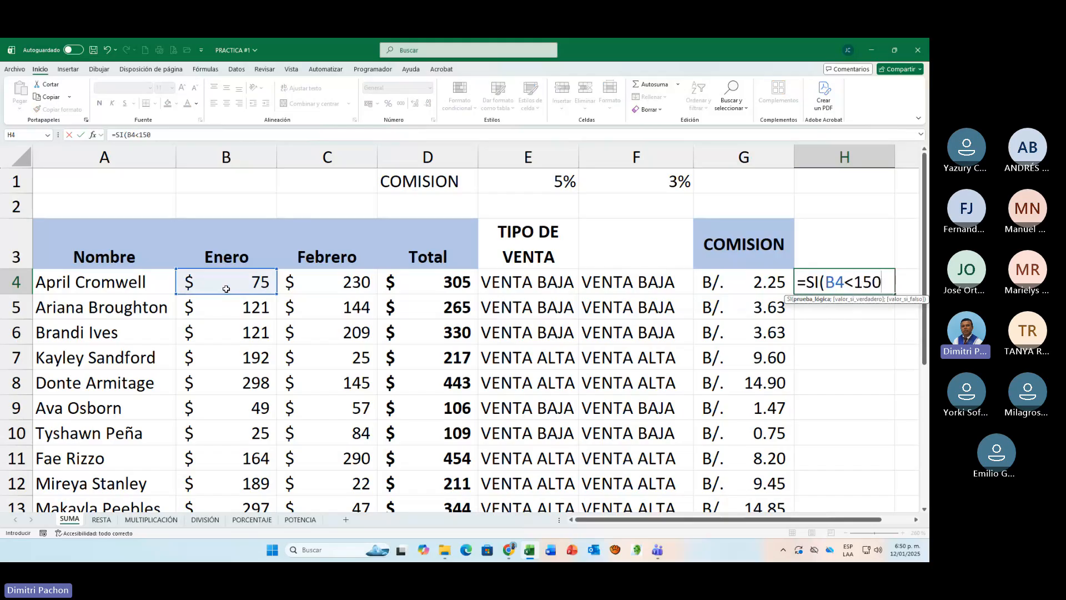
text(;)
Step: Set the H4 formula's value-if-true to B4*F$1, keeping the 3% rate's row reference fixed
click(205, 277)
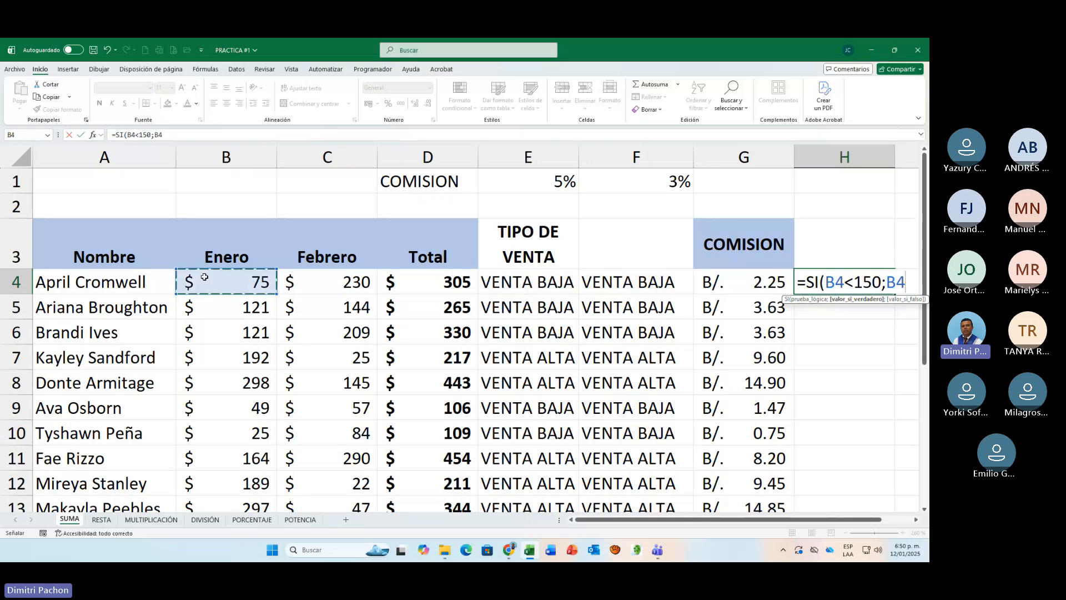
text(*)
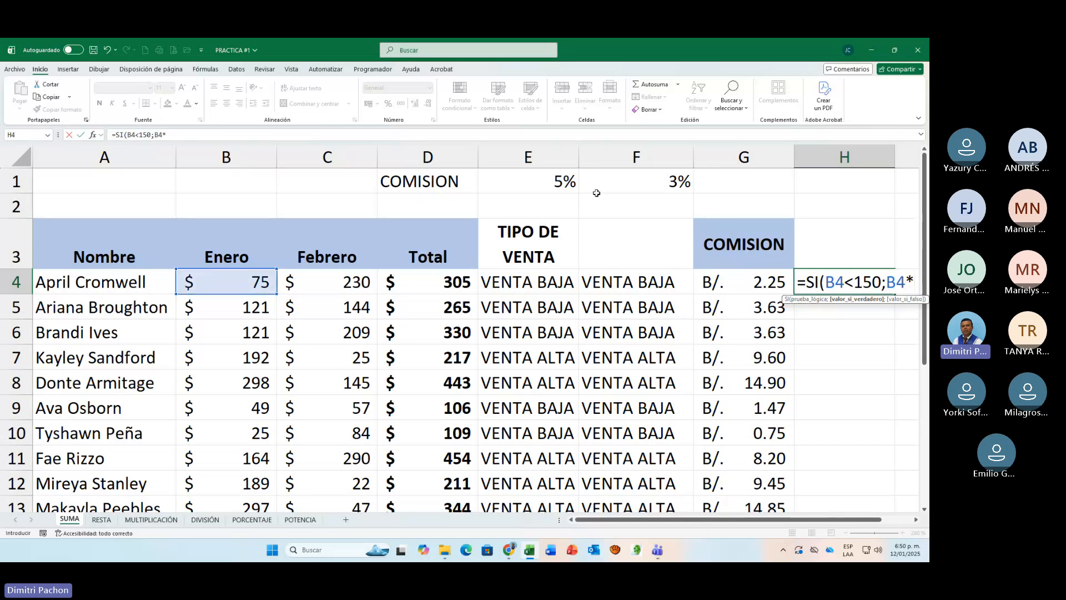
click(684, 184)
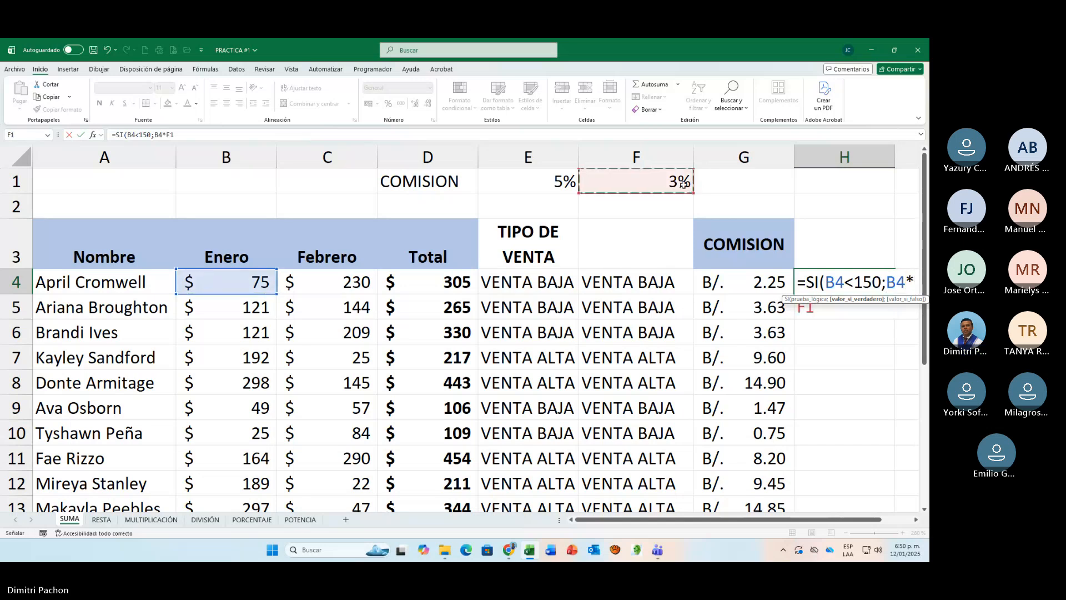
key(F4)
key(F4)
Step: Complete the H4 formula with B4*E$1 as the value-if-false, keeping the 5% rate's row reference fixed
click(916, 519)
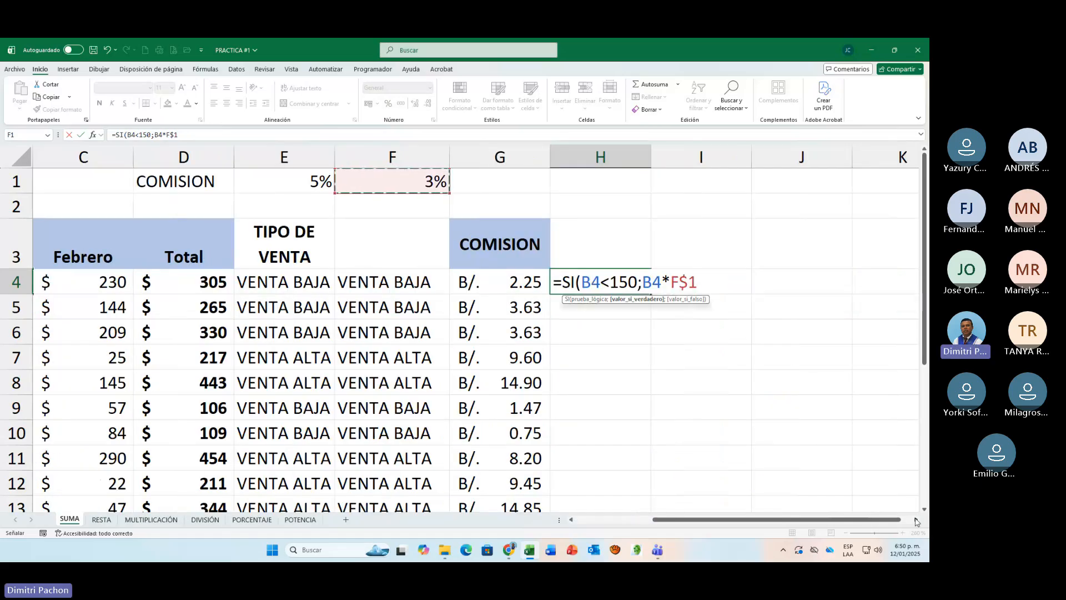
text(;)
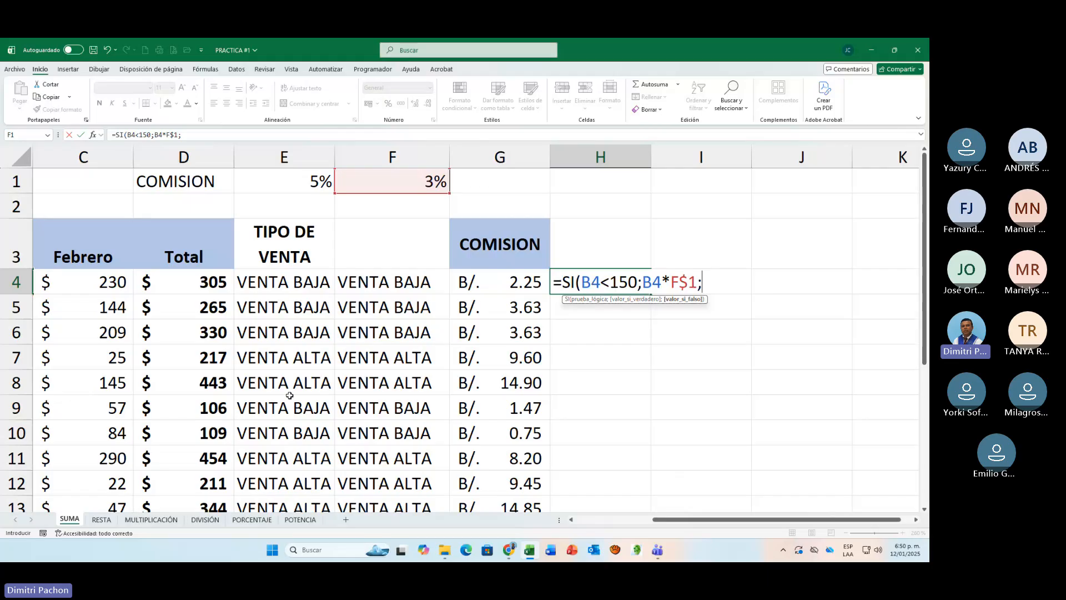
text(B4)
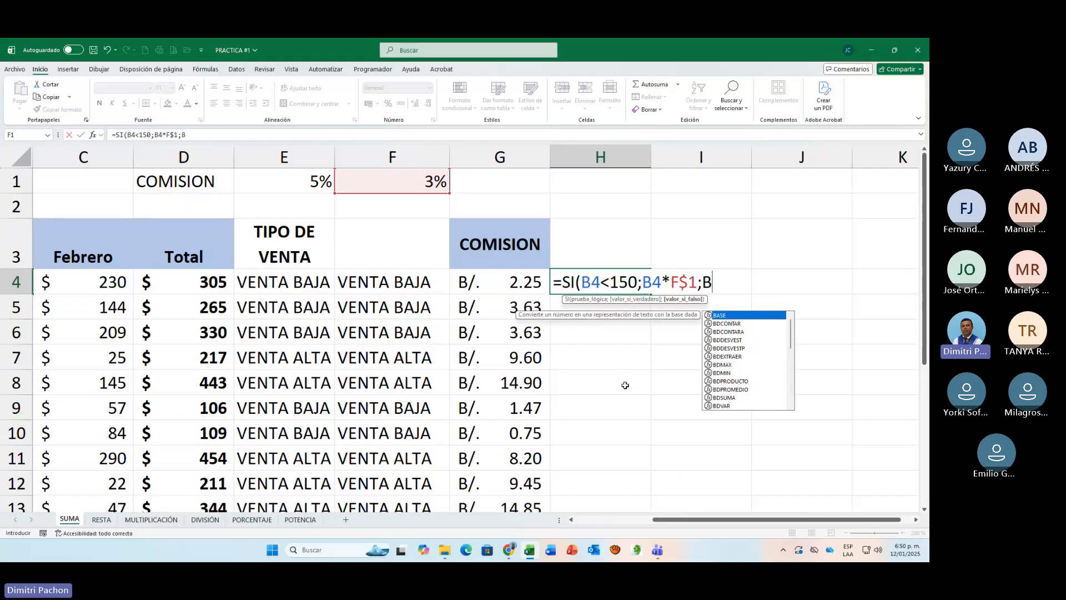
text(*)
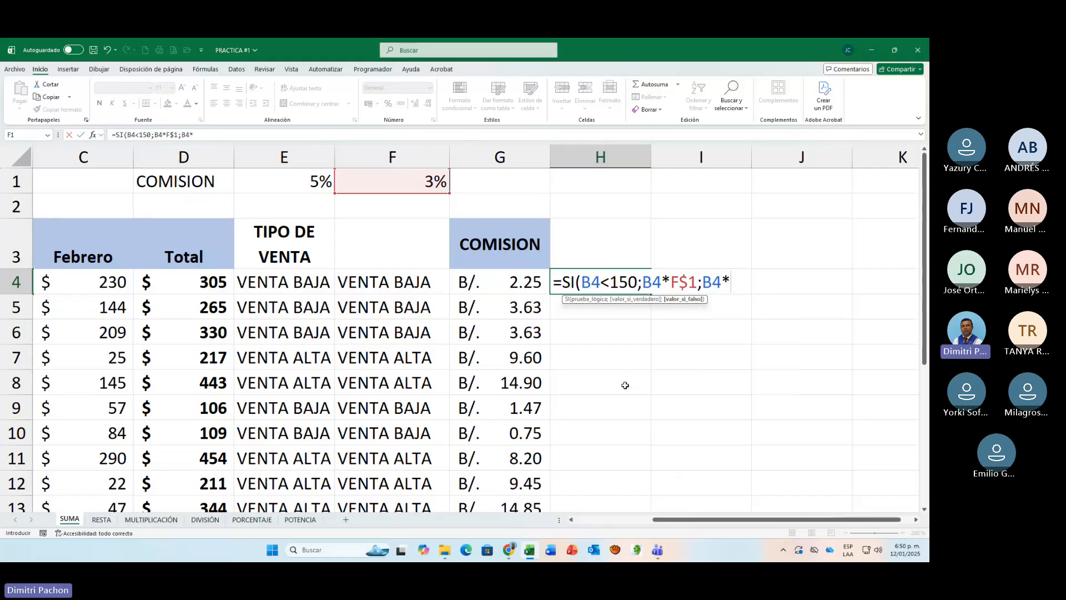
click(317, 187)
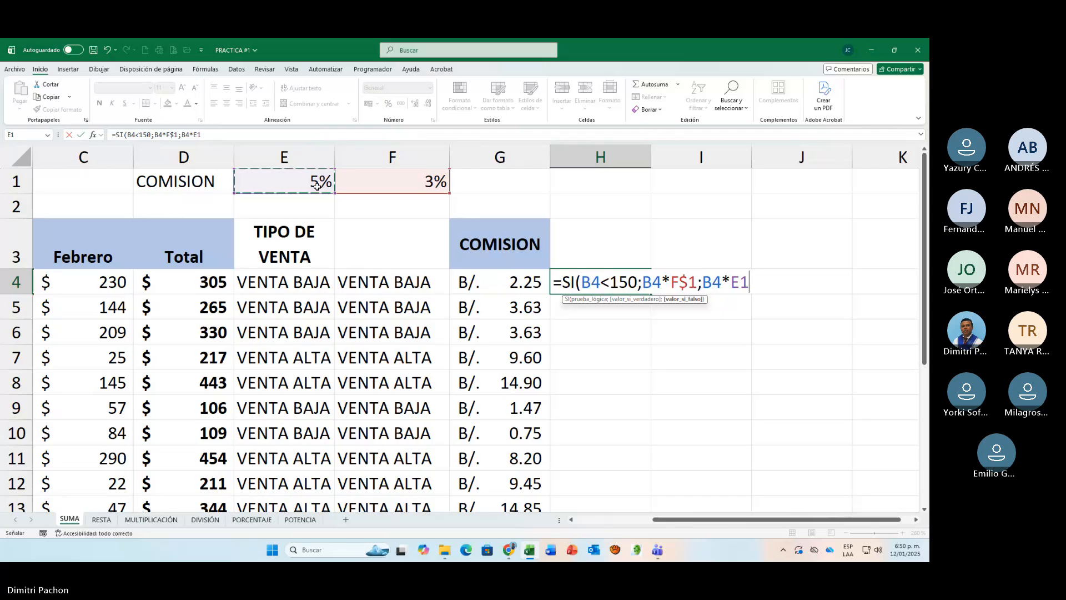
key(F4)
key(F4)
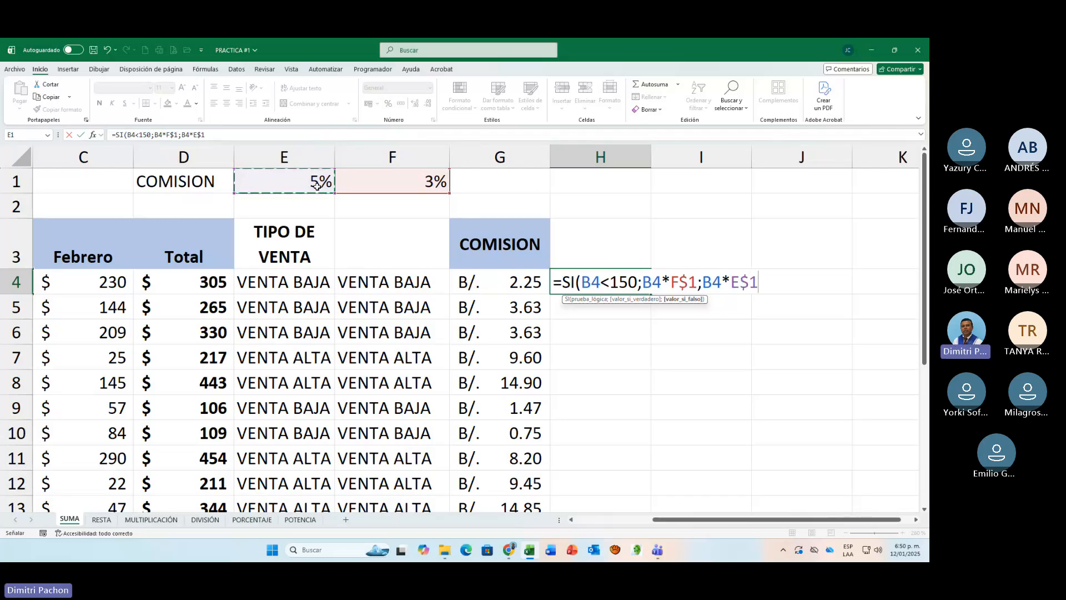
text())
key(Return)
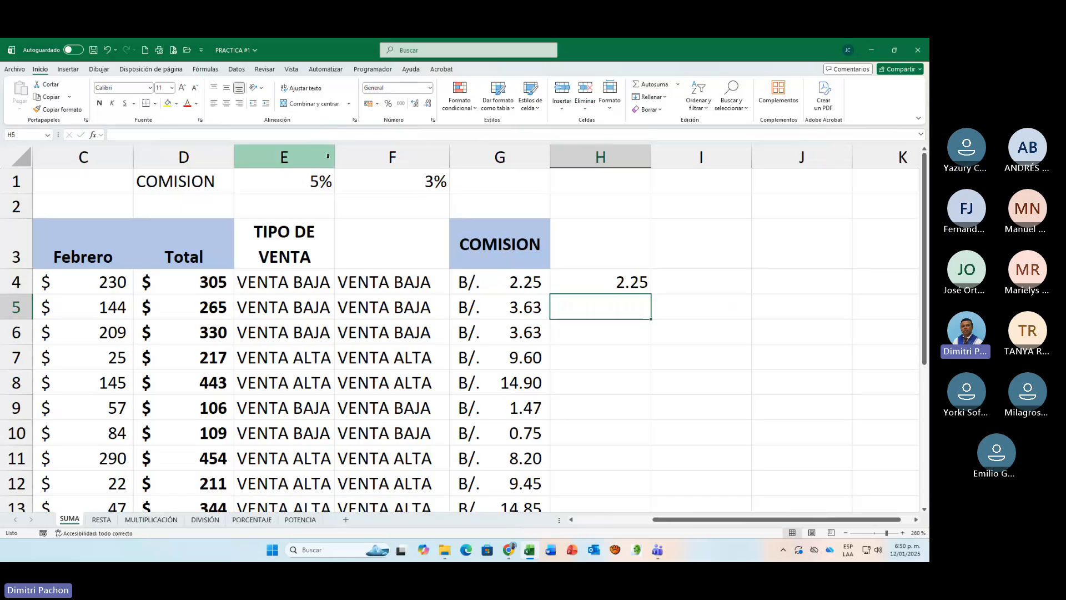
Step: Fill the H4 formula down the column through row 17 and apply the B/. accounting format to its values
click(639, 283)
double_click(651, 292)
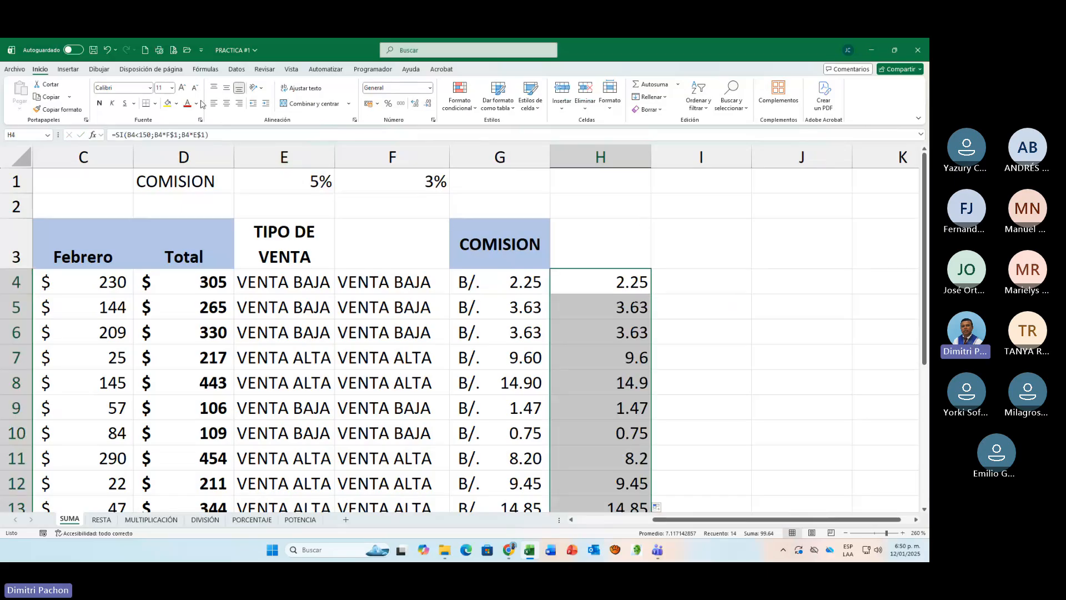
click(366, 104)
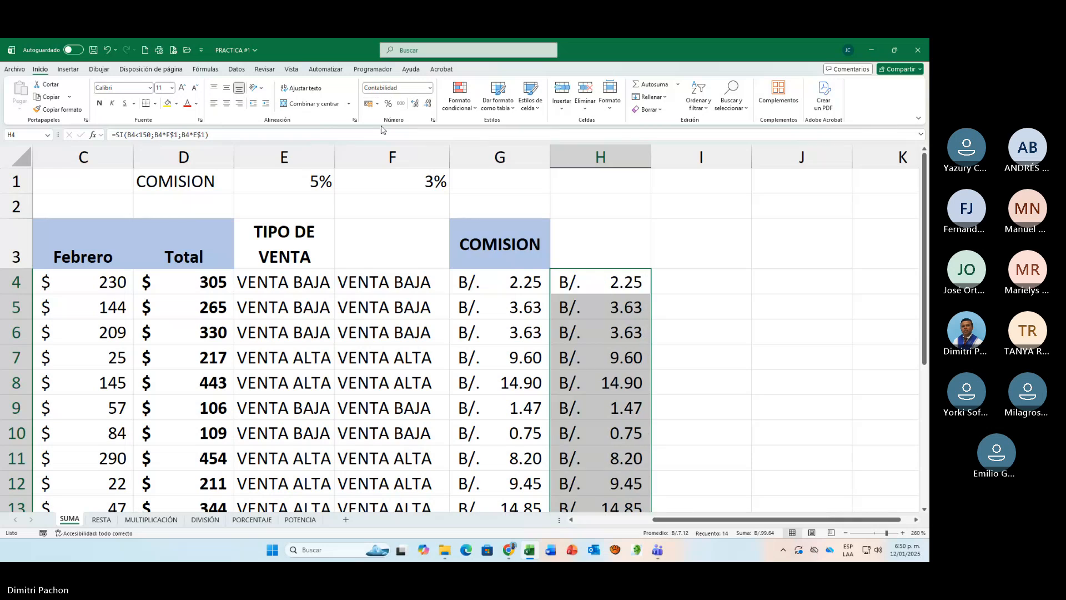
click(621, 392)
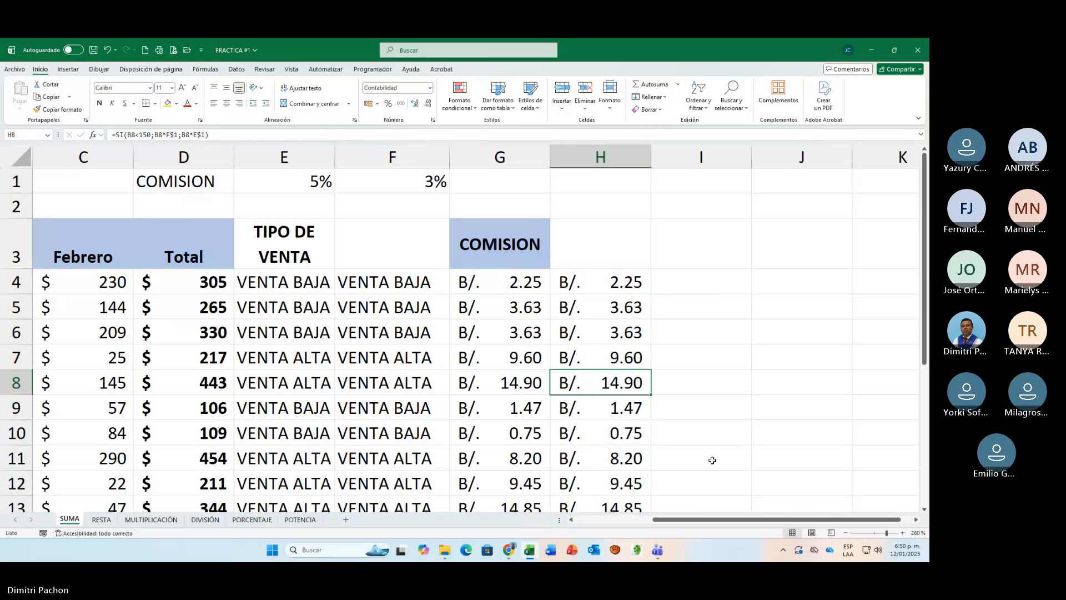
Step: Review the SI formulas in G4, E4 and G5, comparing their tests and results without changing them
click(507, 281)
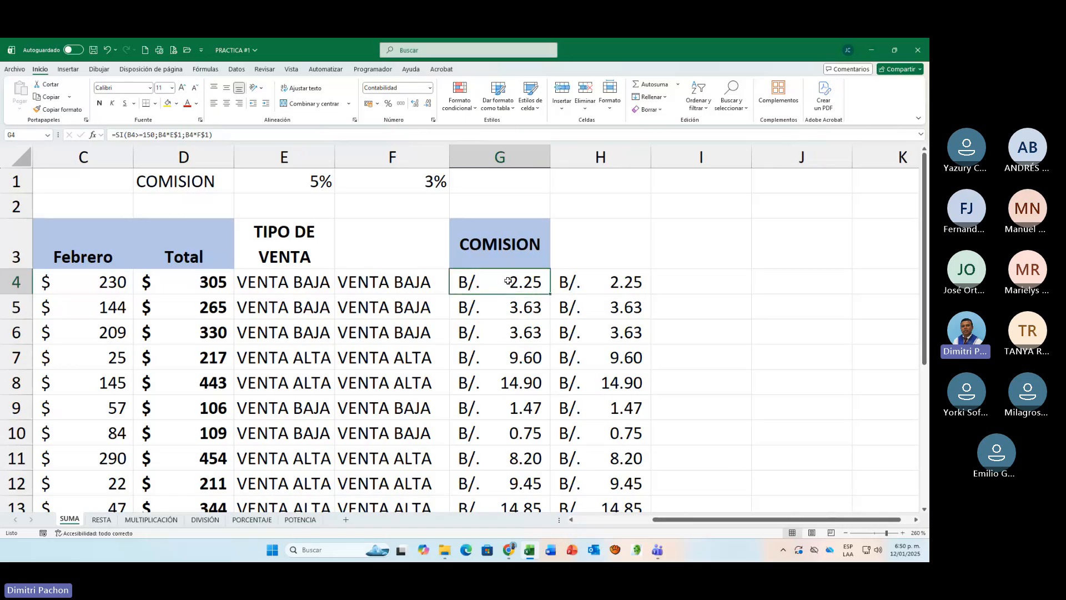
double_click(508, 281)
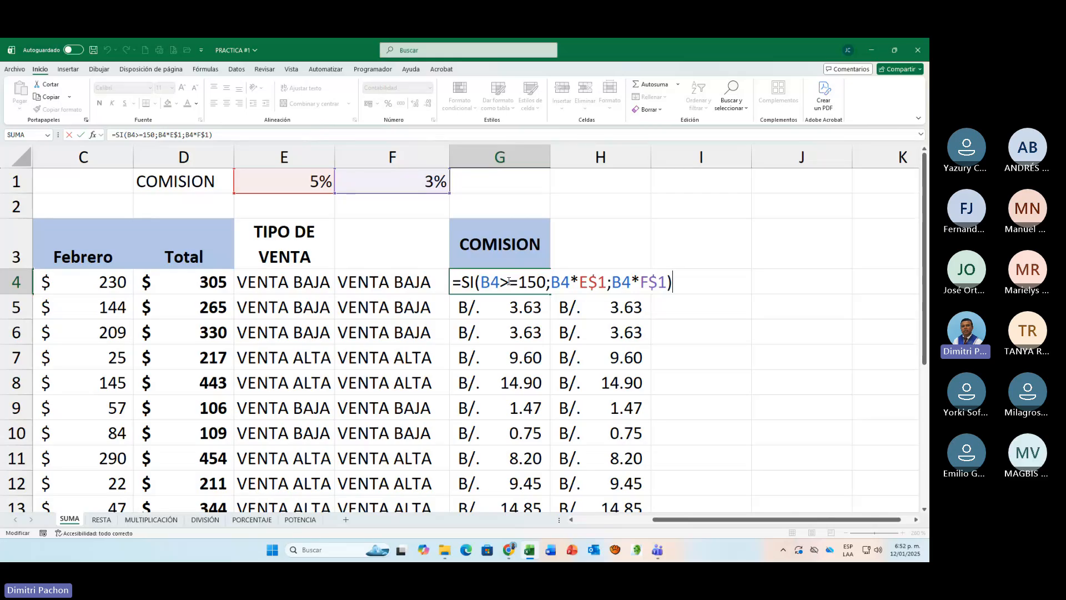
key(Return)
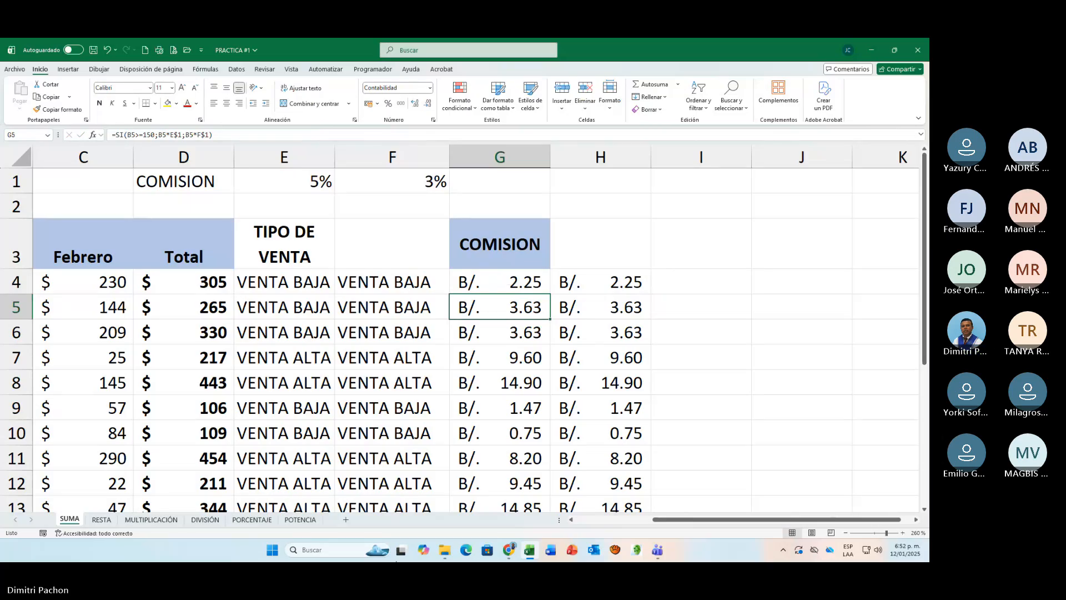
click(519, 286)
click(262, 281)
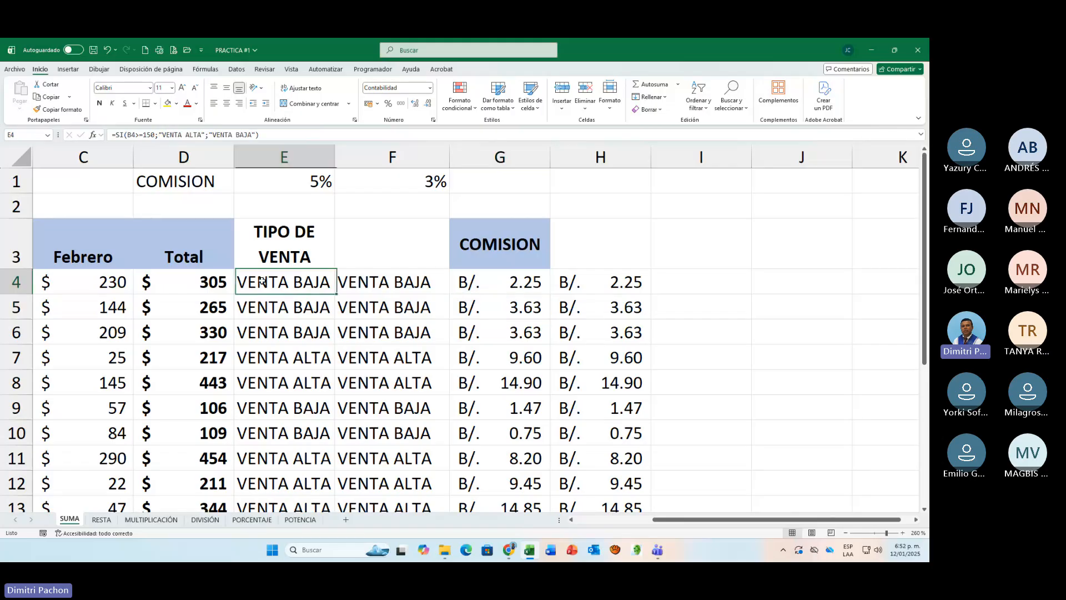
key(F2)
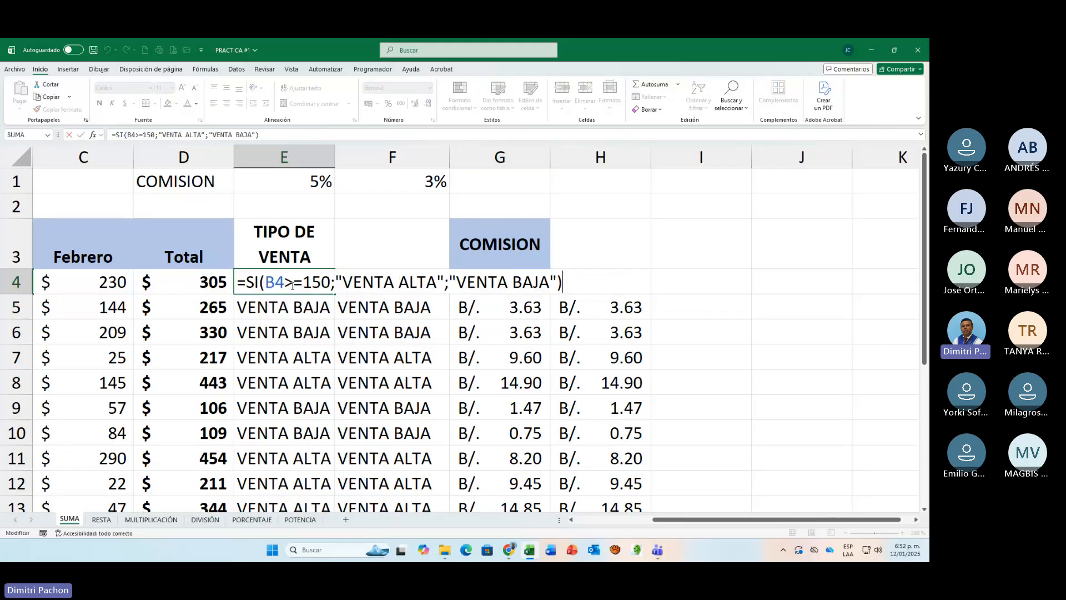
click(494, 316)
key(F2)
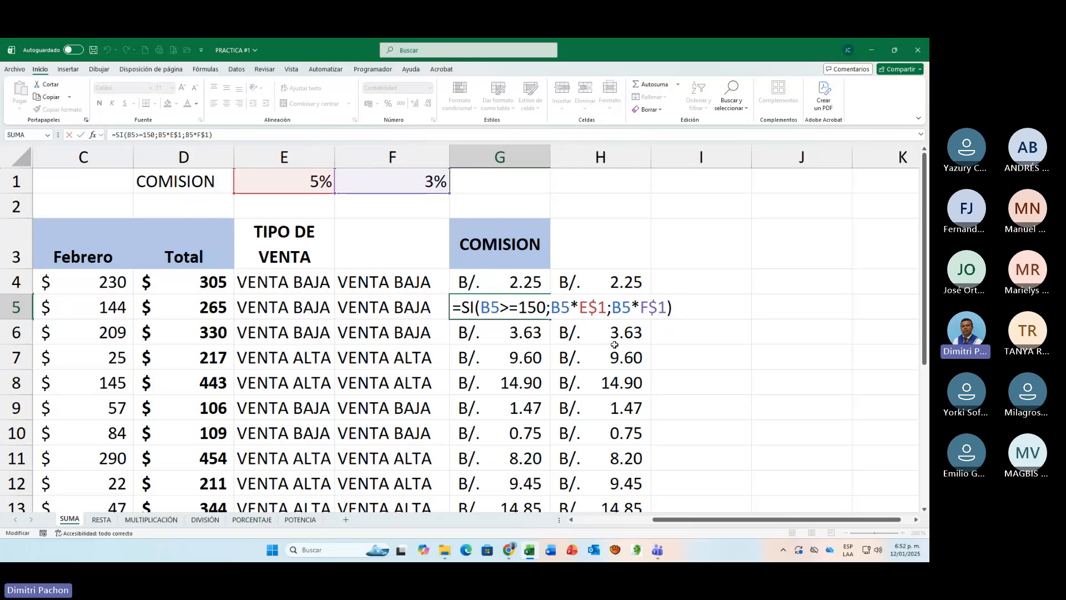
key(Escape)
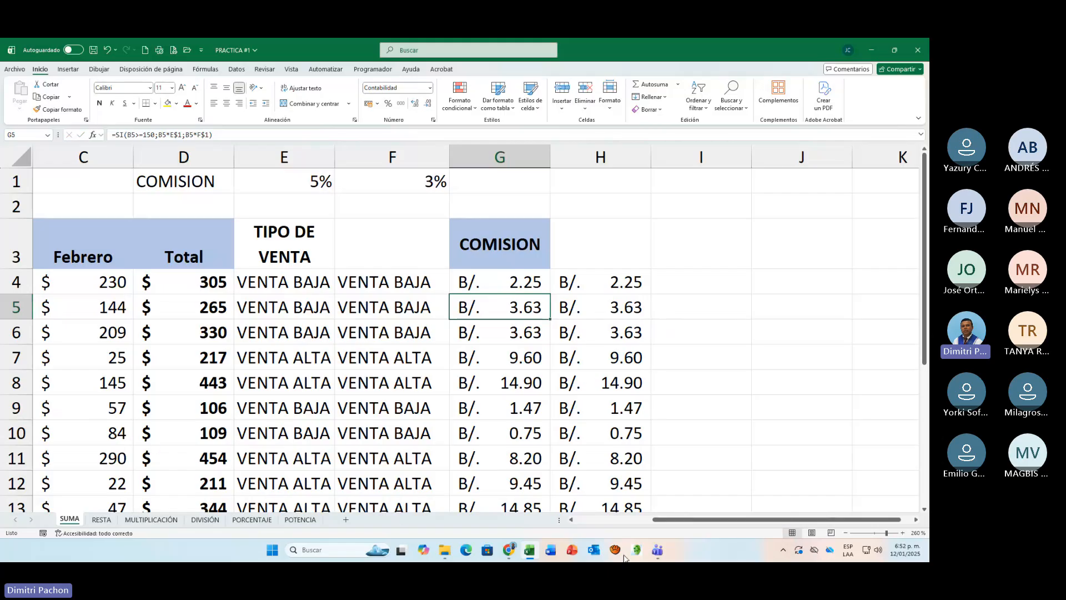
Step: Examine the sales table down to row 17, comparing monthly sales, sale types and commissions, and highlight the Total column
drag(661, 523, 583, 523)
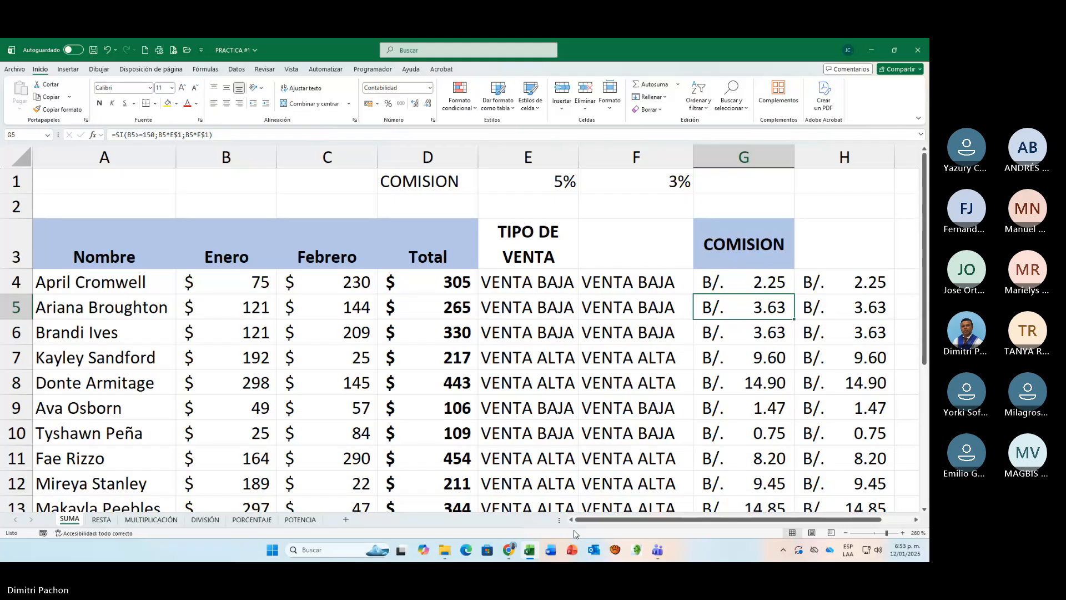
scroll(406, 444, down, 3)
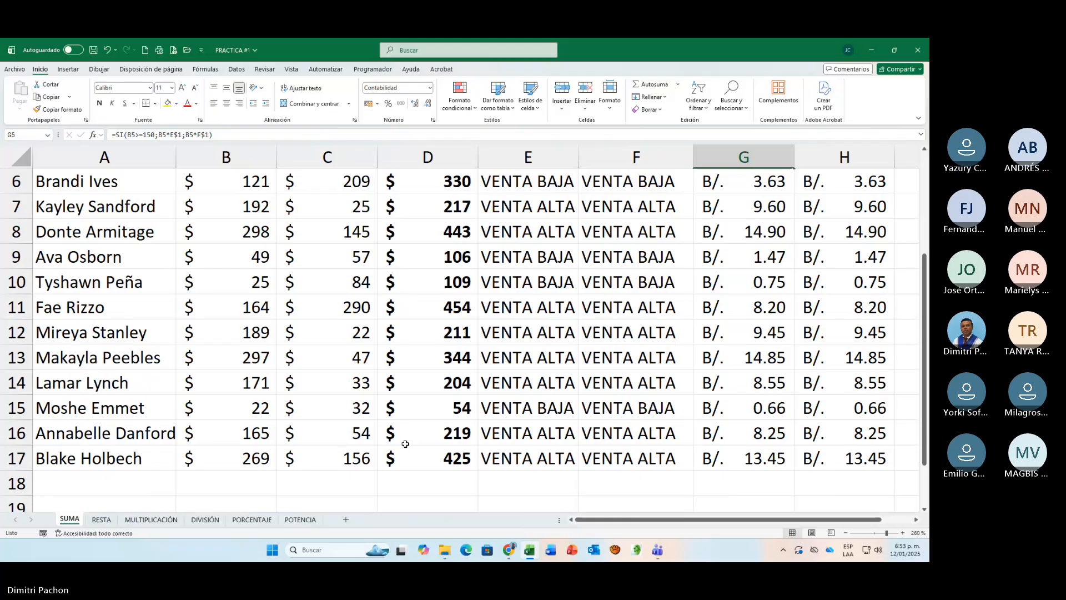
scroll(405, 444, up, 1)
scroll(406, 443, up, 2)
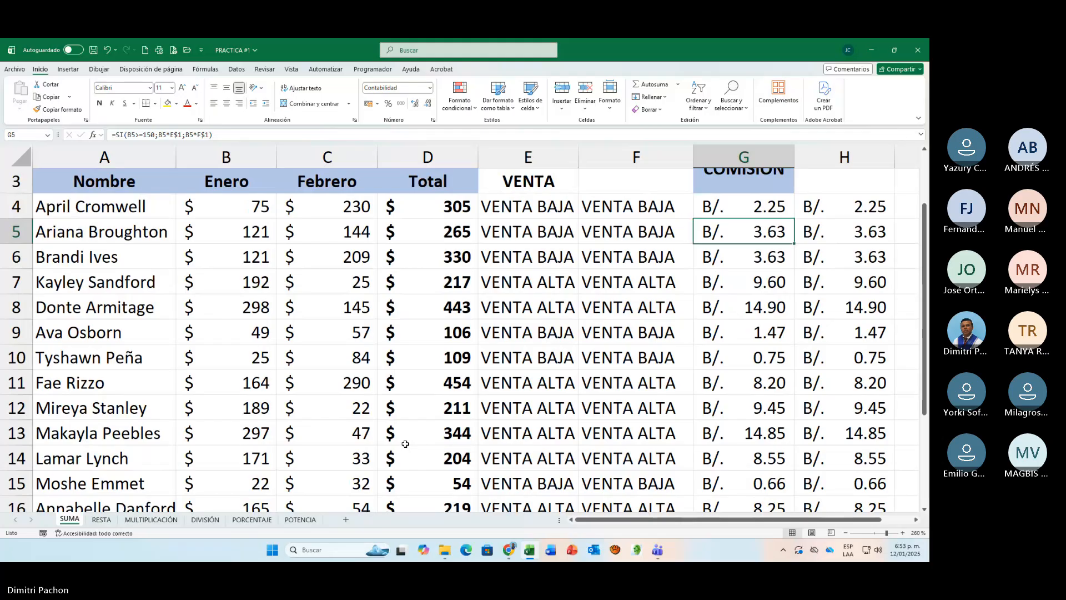
scroll(406, 444, down, 3)
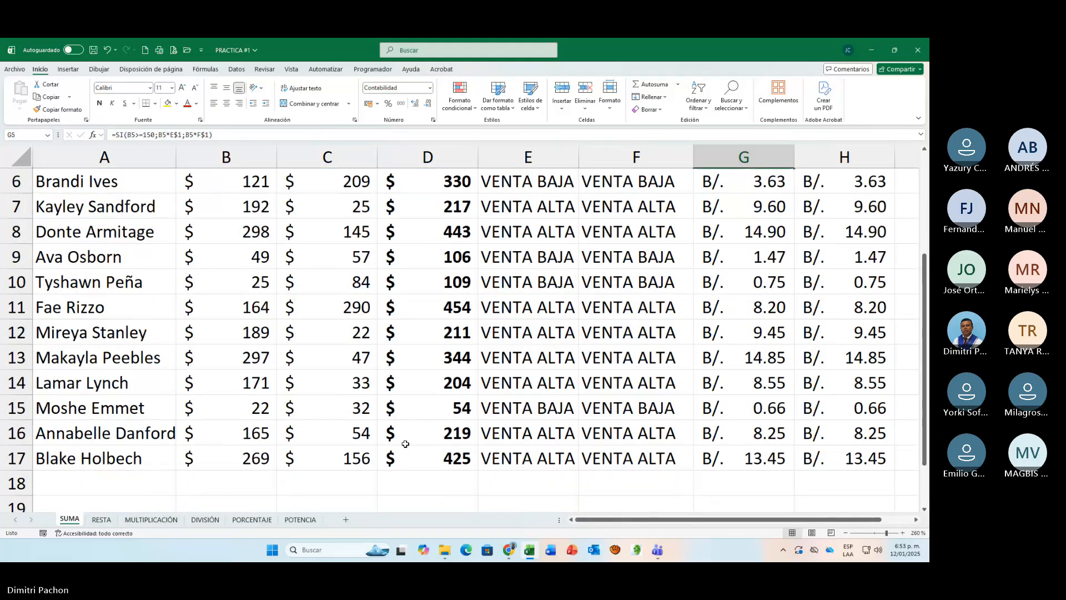
scroll(406, 444, up, 1)
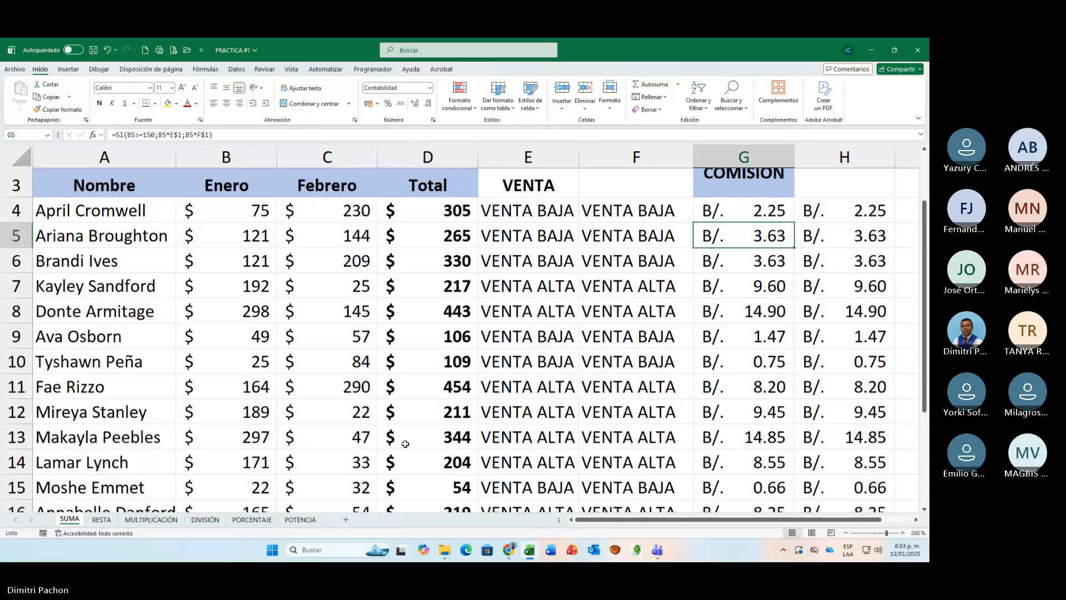
scroll(406, 444, down, 1)
scroll(406, 444, down, 3)
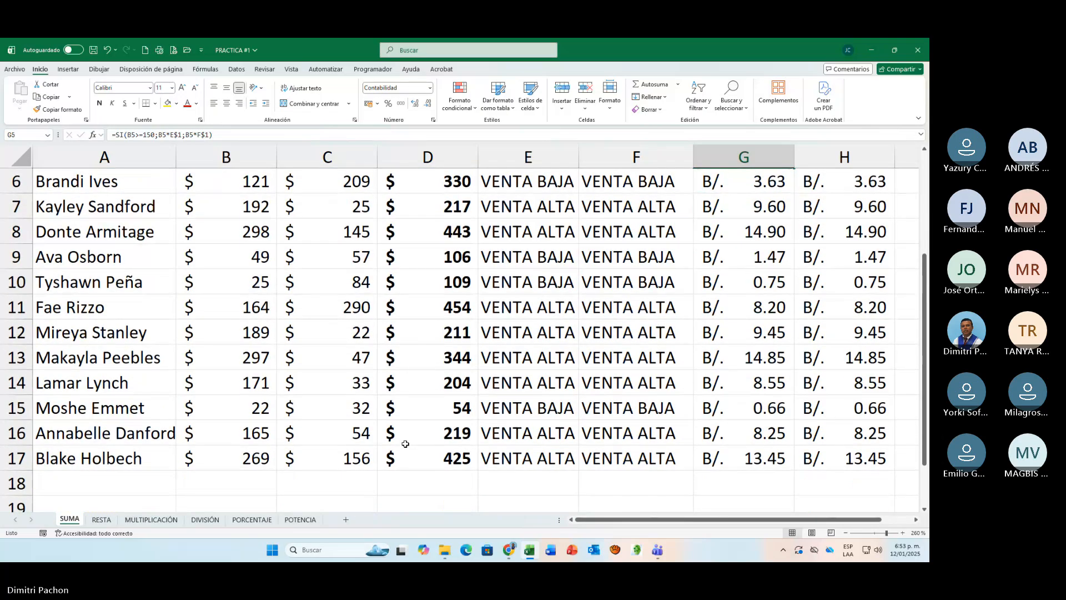
scroll(405, 444, up, 3)
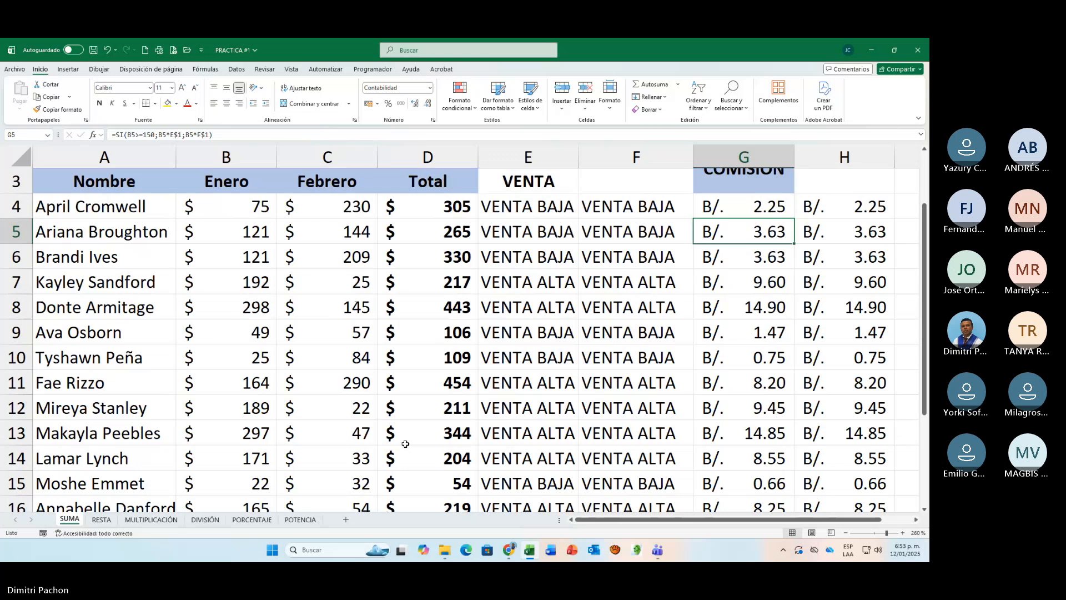
scroll(405, 444, down, 3)
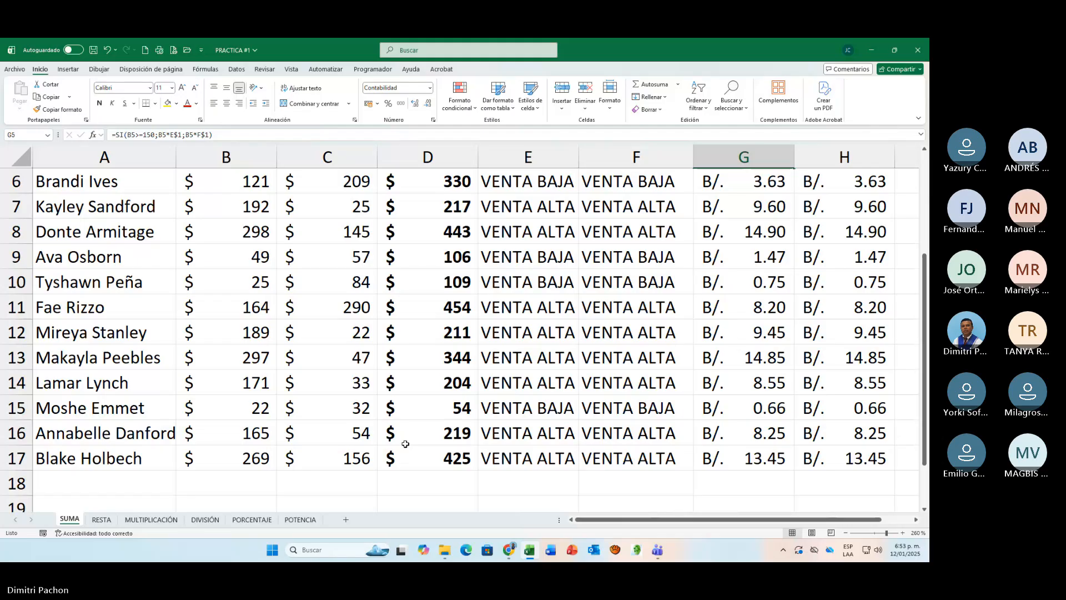
scroll(405, 444, up, 6)
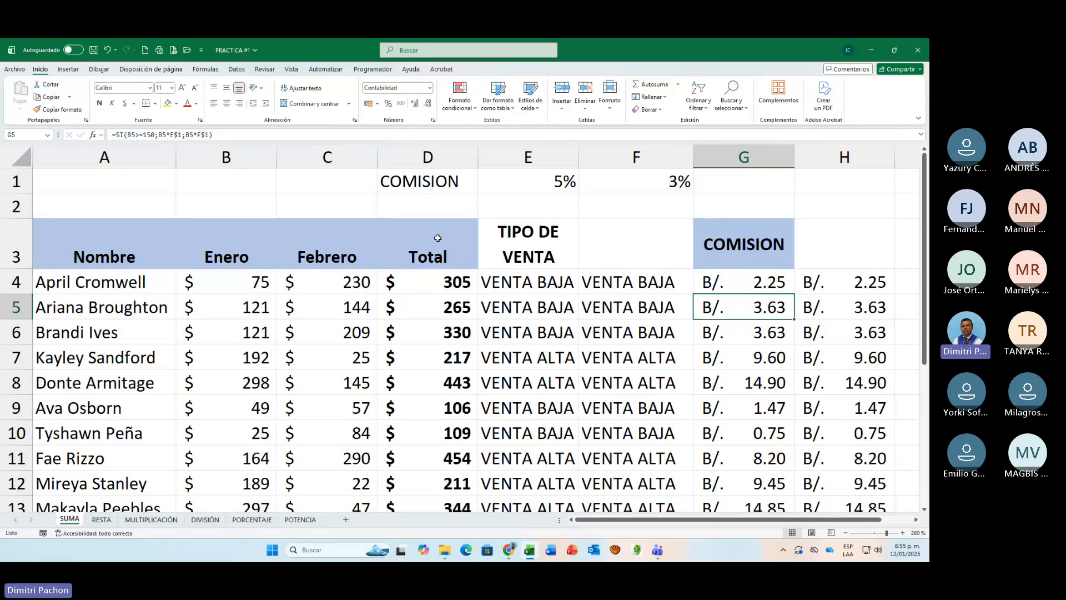
drag(438, 237, 454, 559)
scroll(469, 462, up, 2)
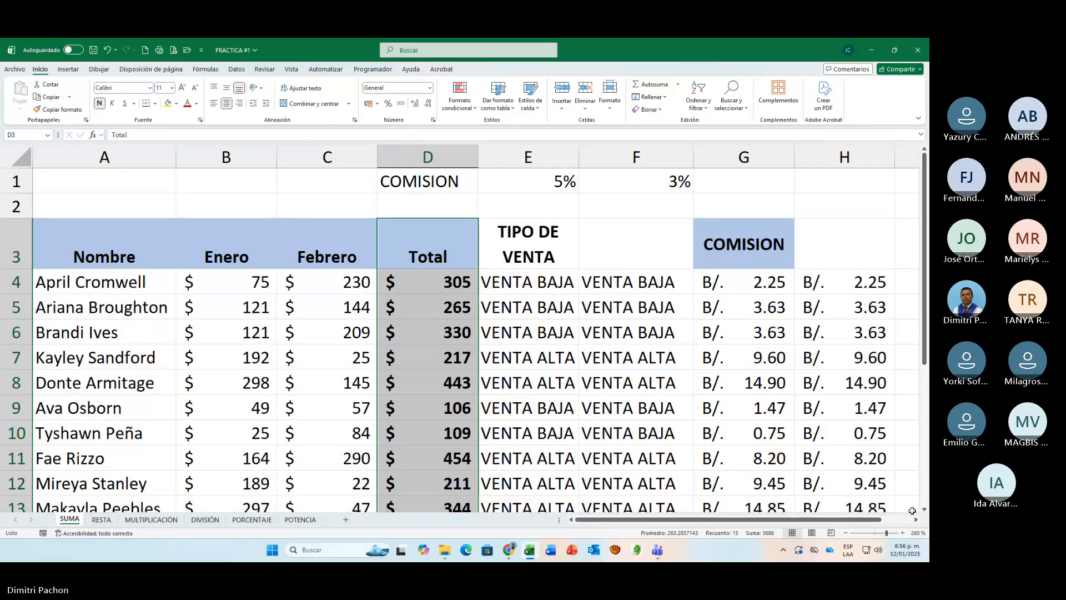
Step: Enter the heading BONIFICACIÓN 10% in cell I3
scroll(912, 510, right, 2)
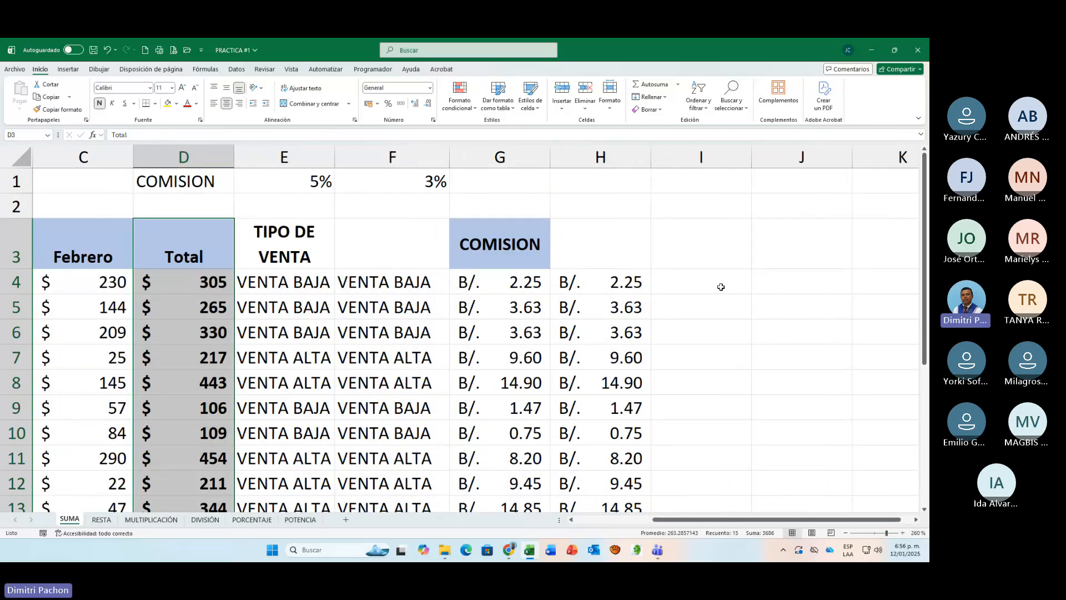
click(707, 257)
text(B)
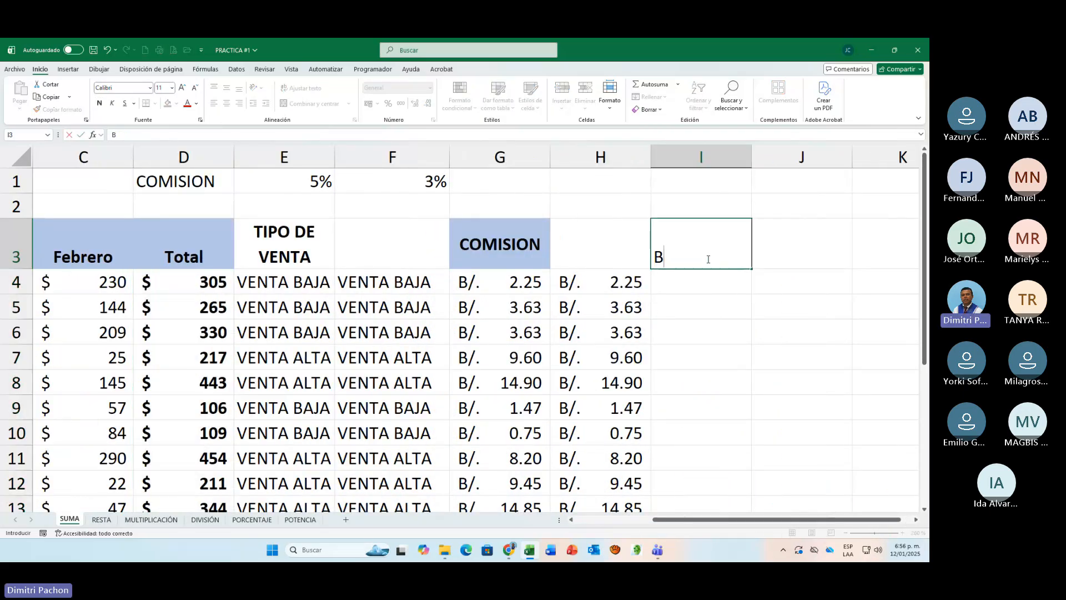
text(ONIFICAC)
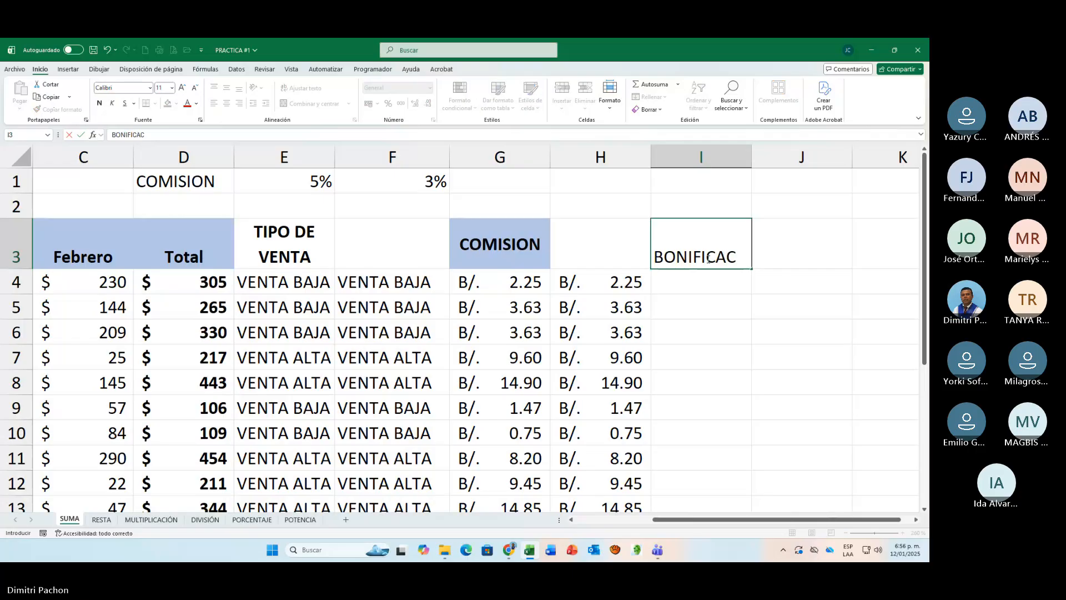
text(IÓN 10%)
key(Return)
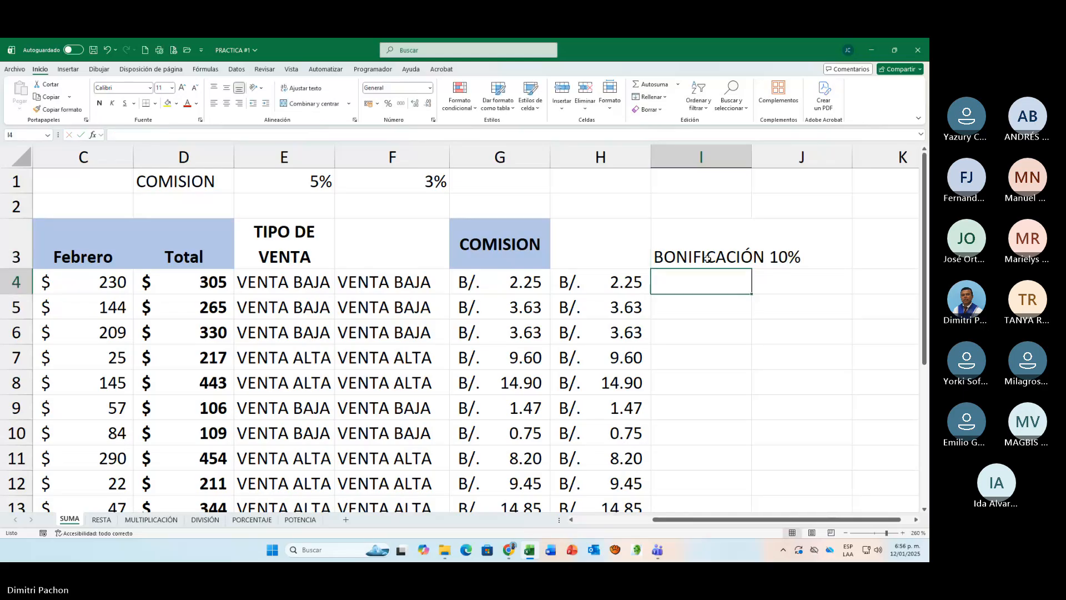
Step: Wrap the I3 heading, widen column I to fit BONIFICACIÓN on one line, and centre the text horizontally and vertically
click(696, 232)
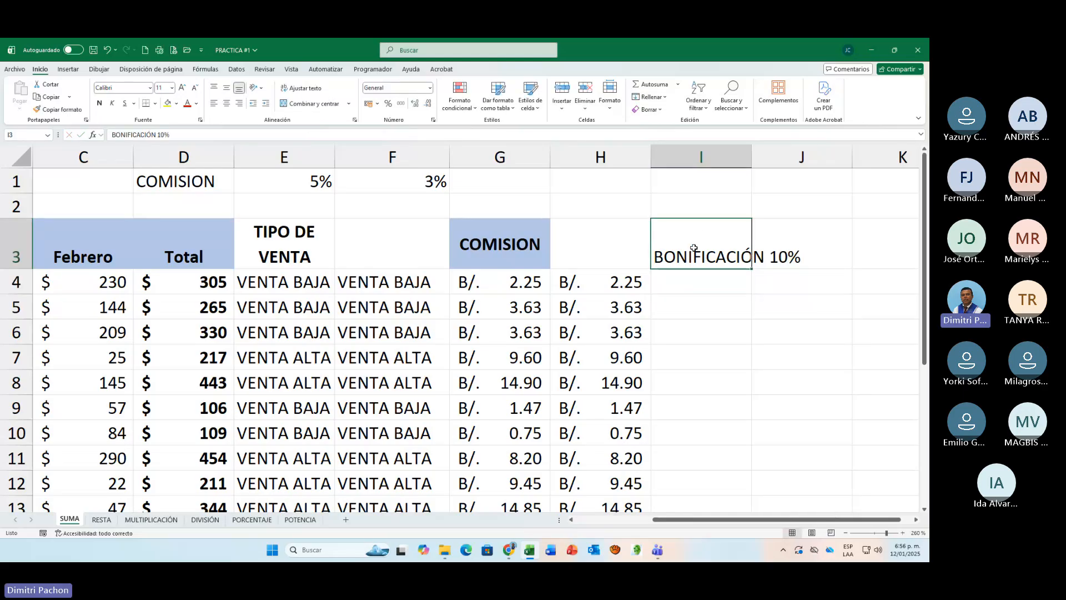
click(303, 93)
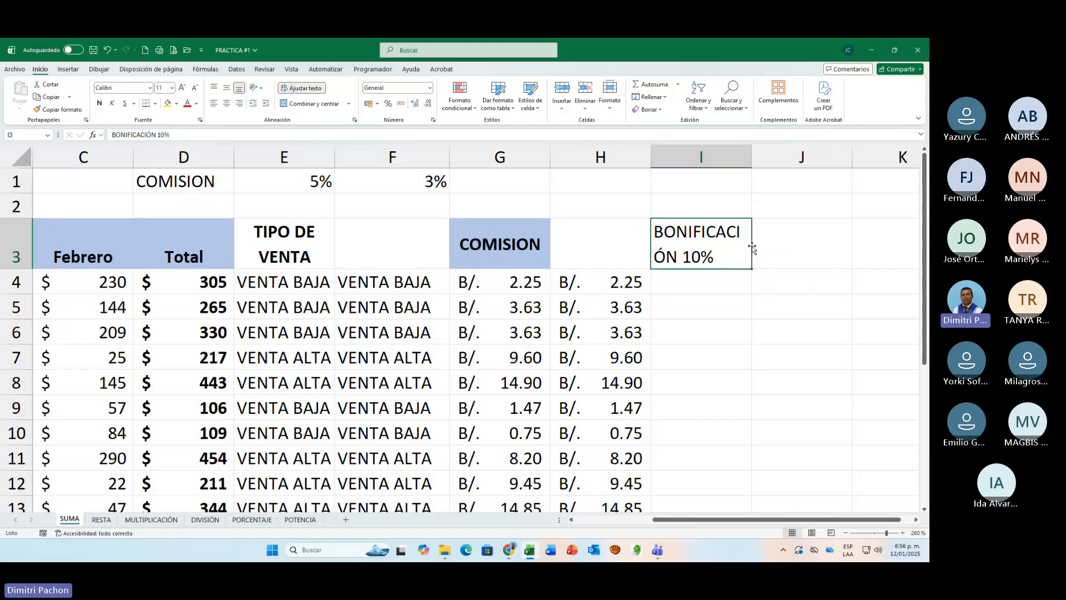
drag(751, 157, 769, 161)
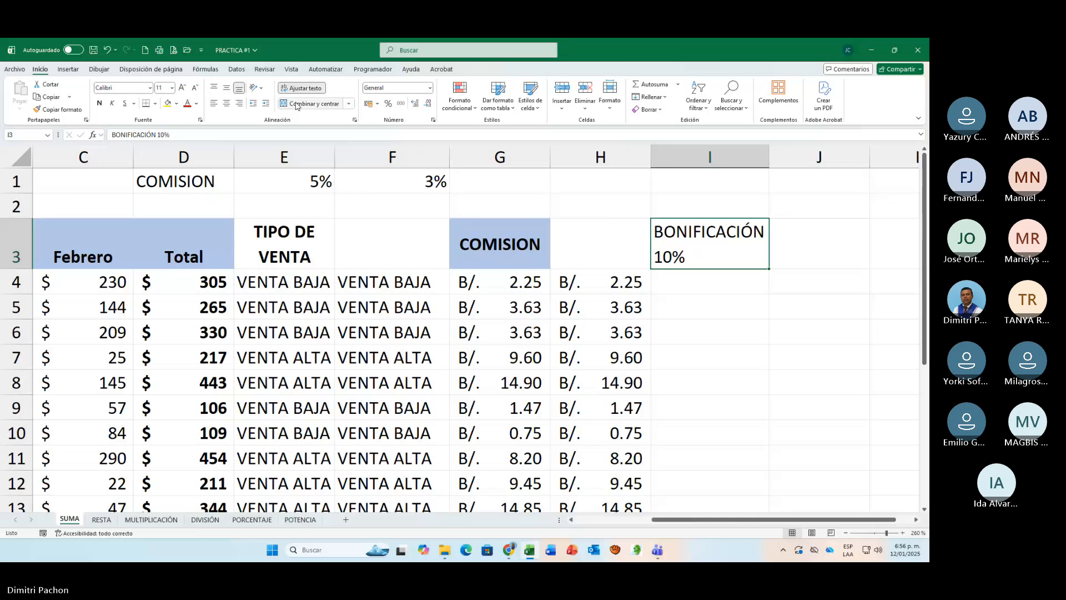
click(227, 104)
click(227, 88)
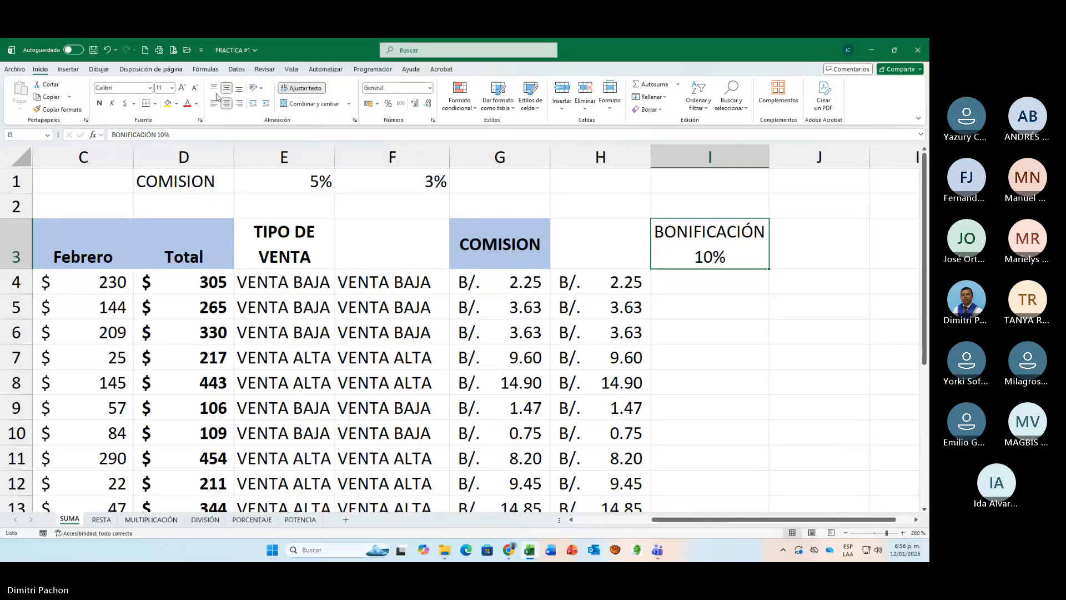
Step: Make the I3 heading bold, copy the COMISION heading's format from G3 onto it, and wrap its text again
click(100, 104)
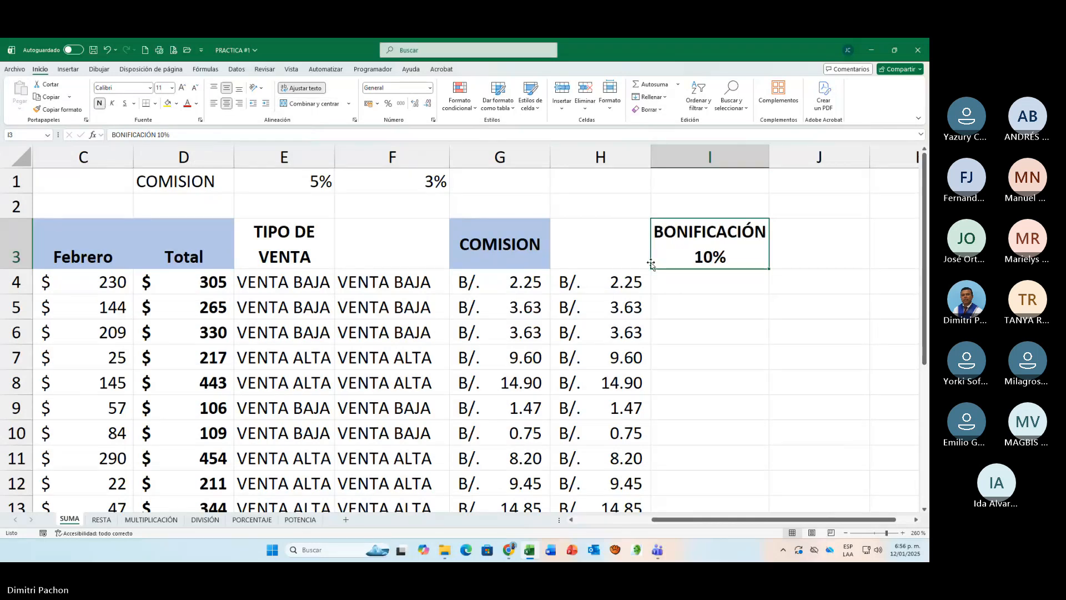
click(705, 295)
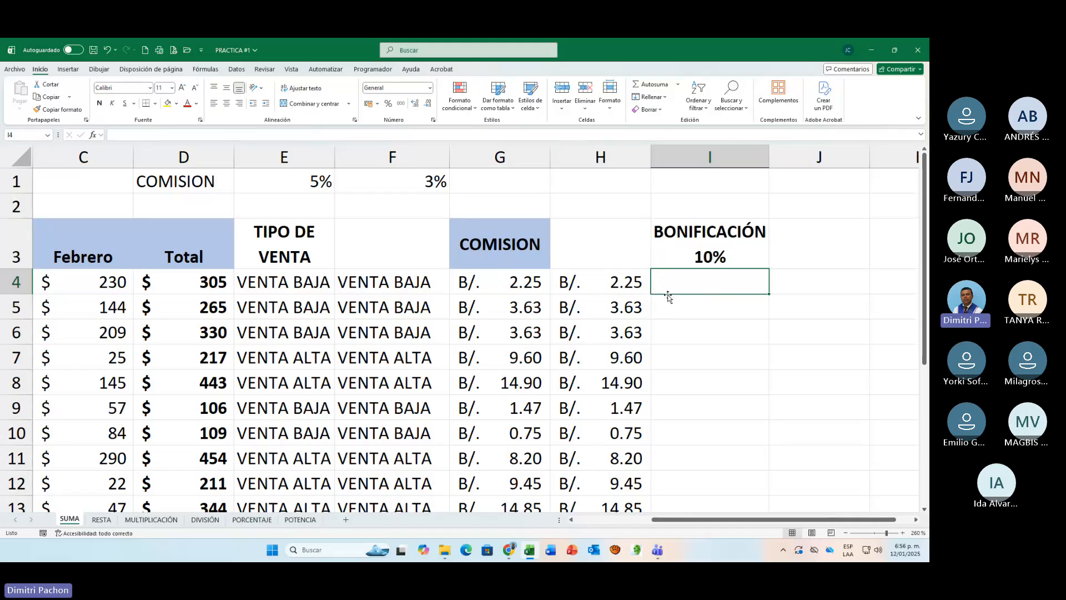
click(547, 264)
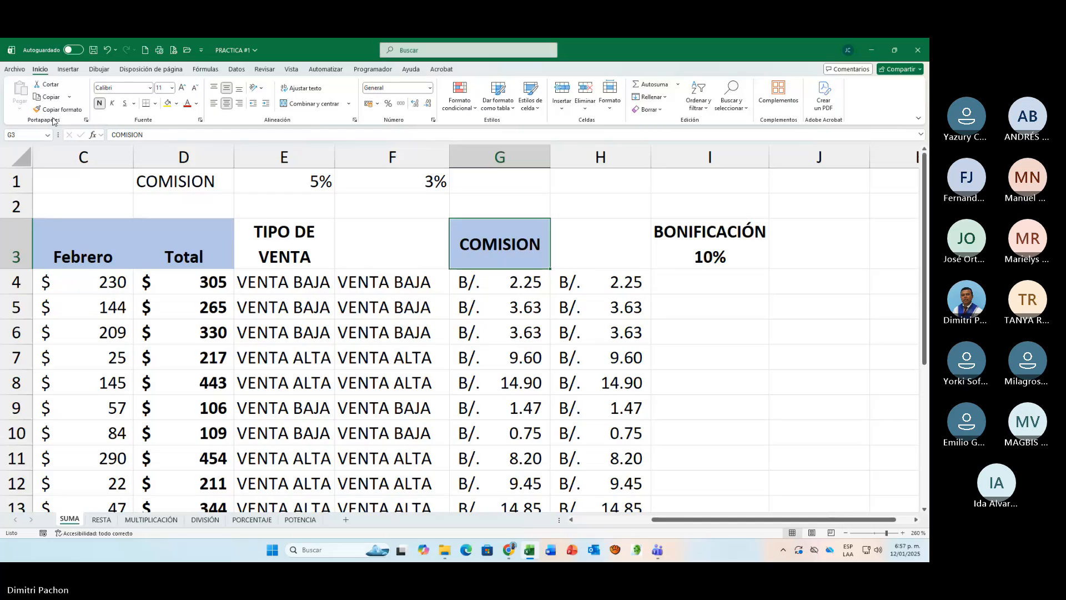
click(56, 110)
click(739, 230)
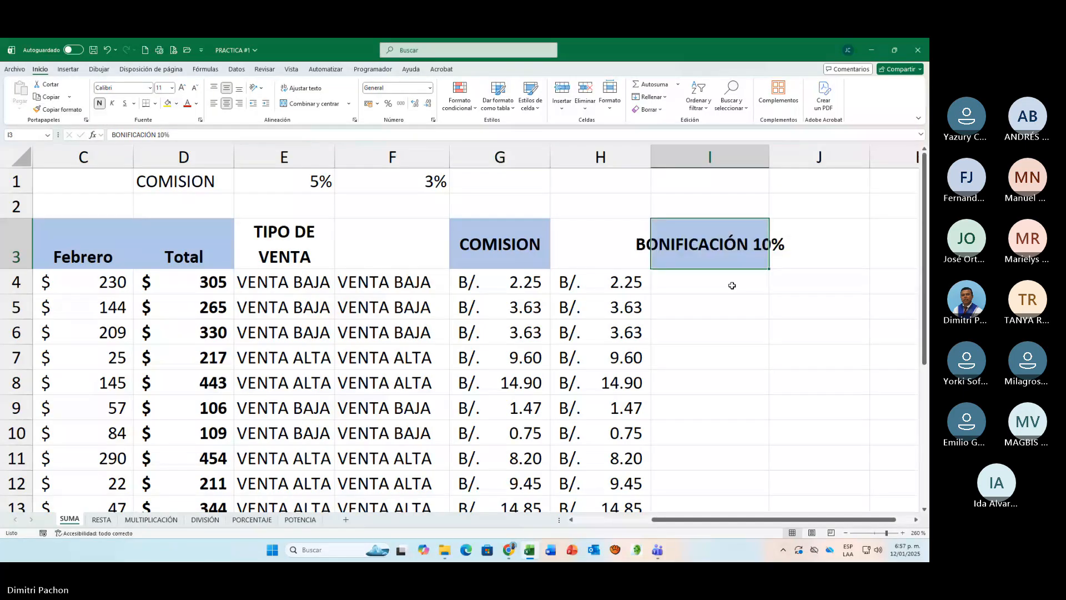
click(305, 88)
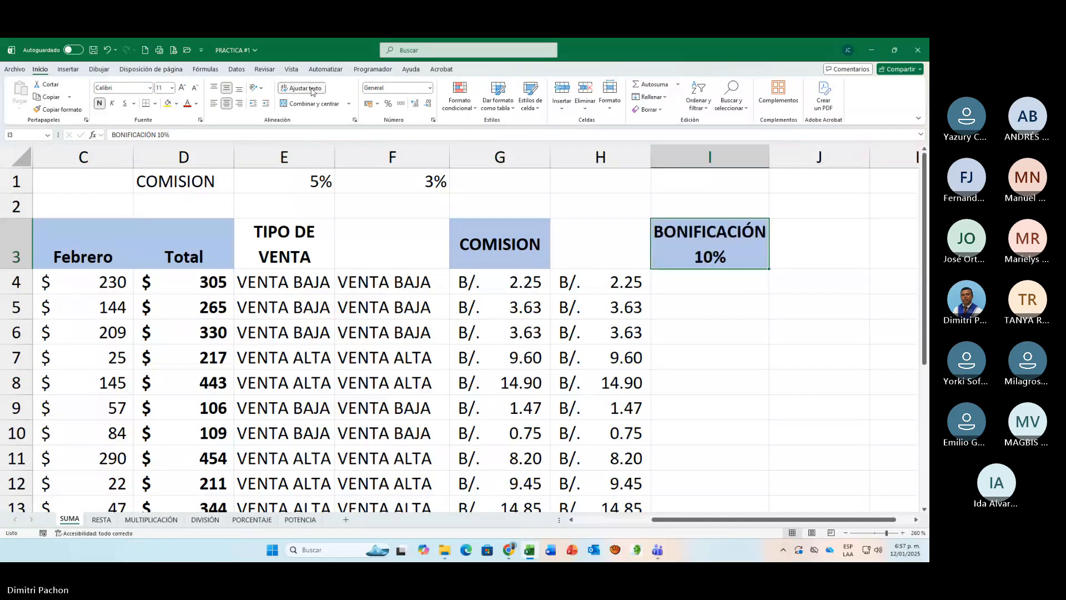
click(708, 284)
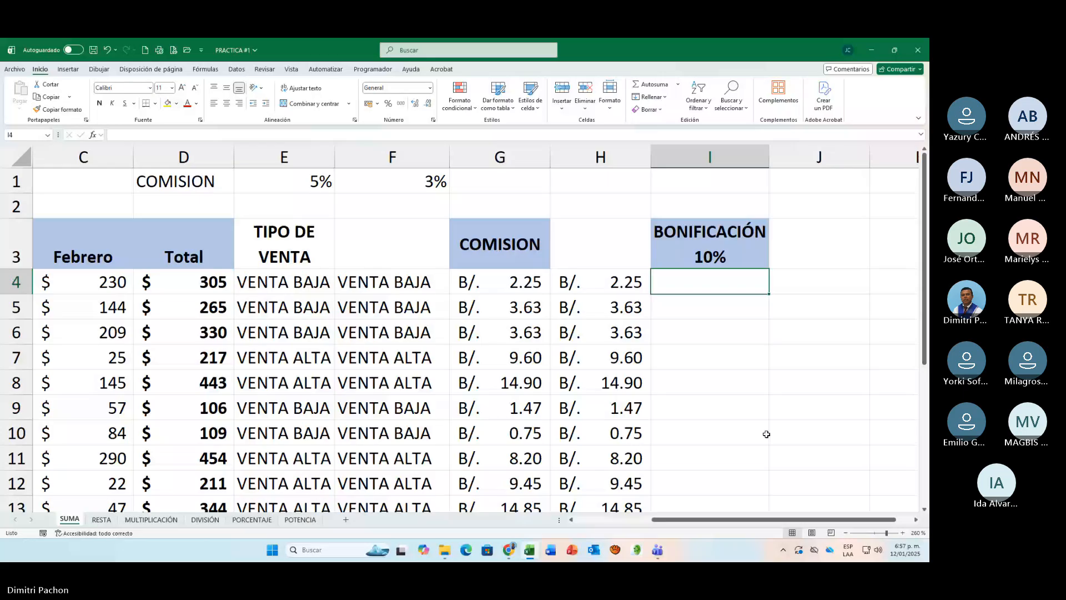
click(201, 149)
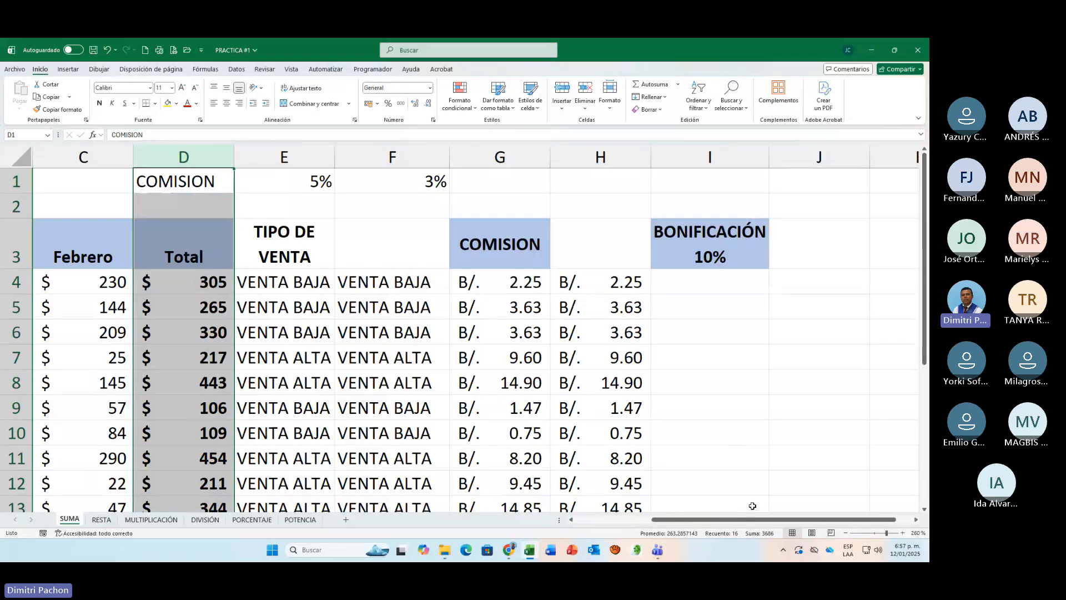
drag(750, 520, 642, 524)
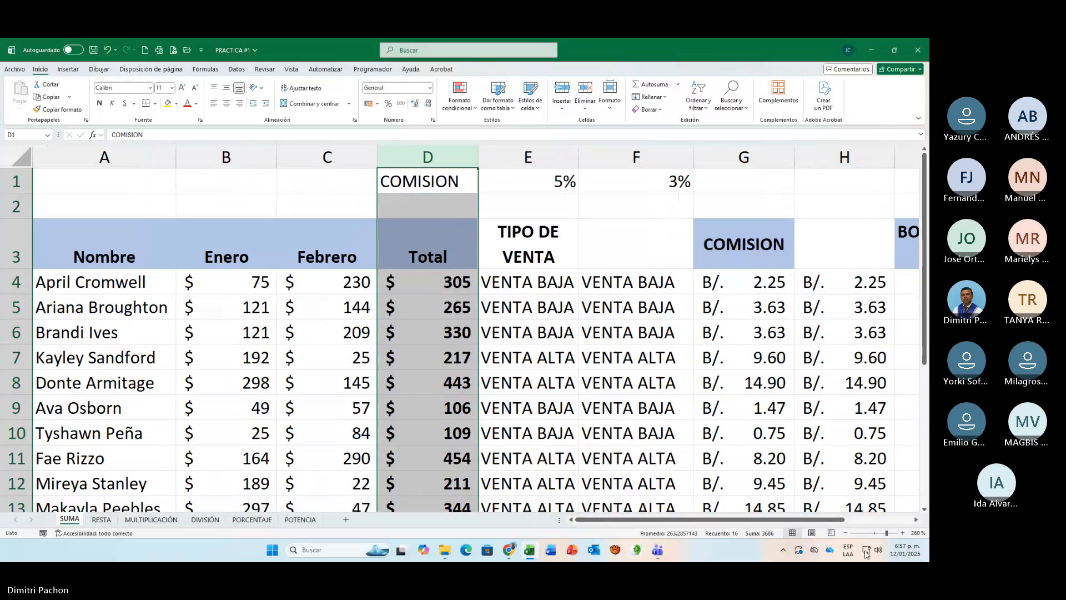
drag(804, 520, 872, 521)
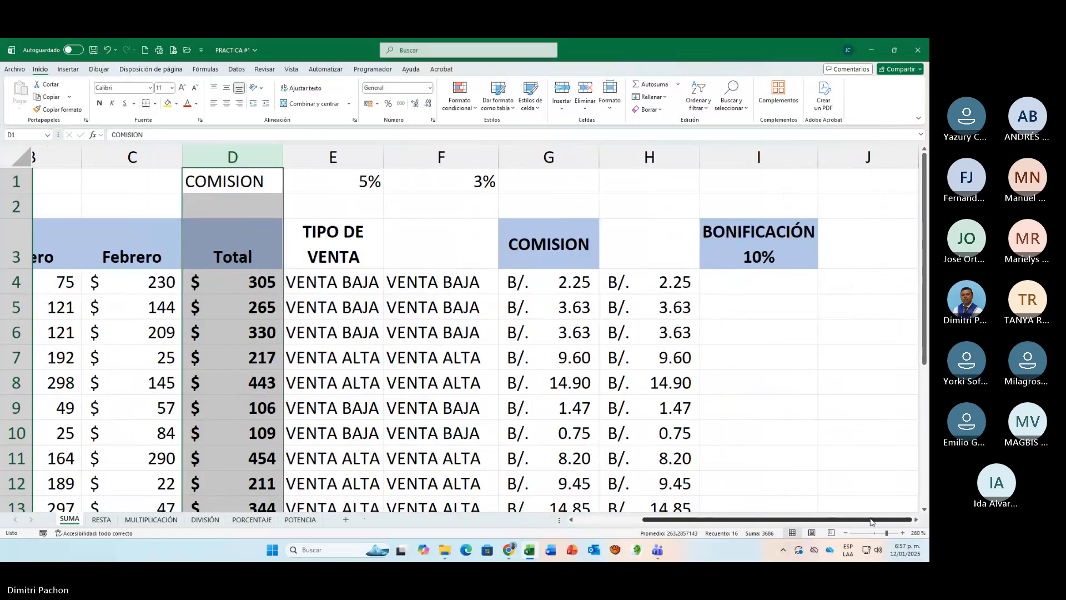
click(759, 290)
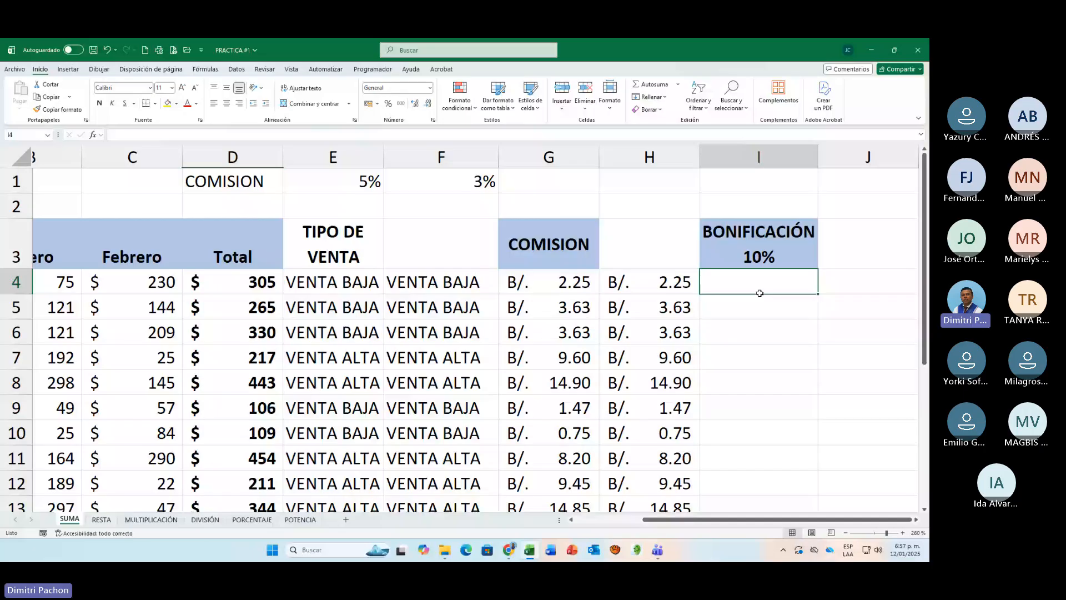
text(=)
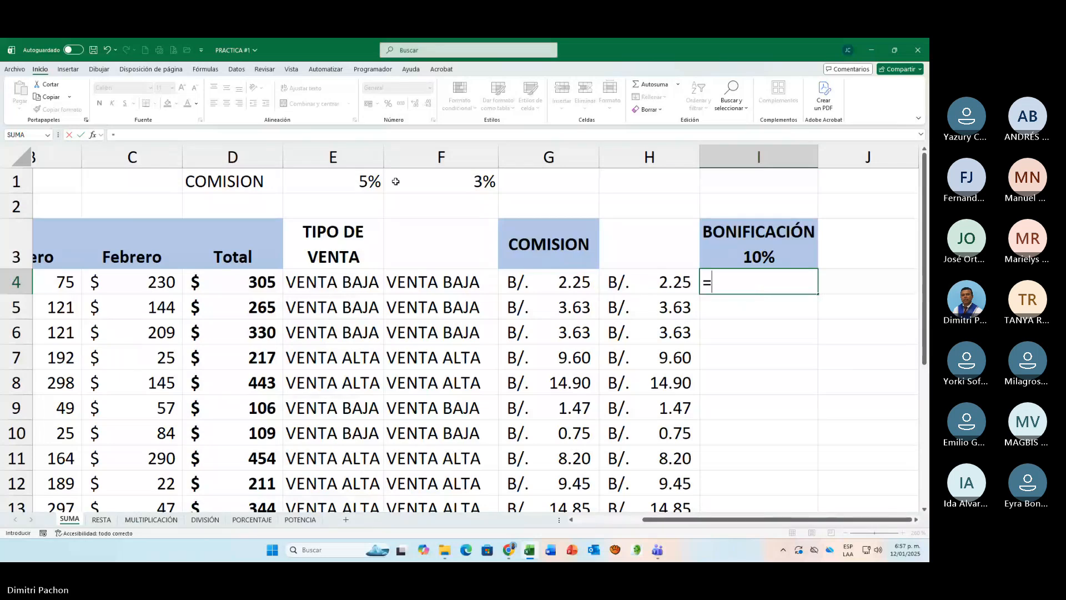
click(244, 151)
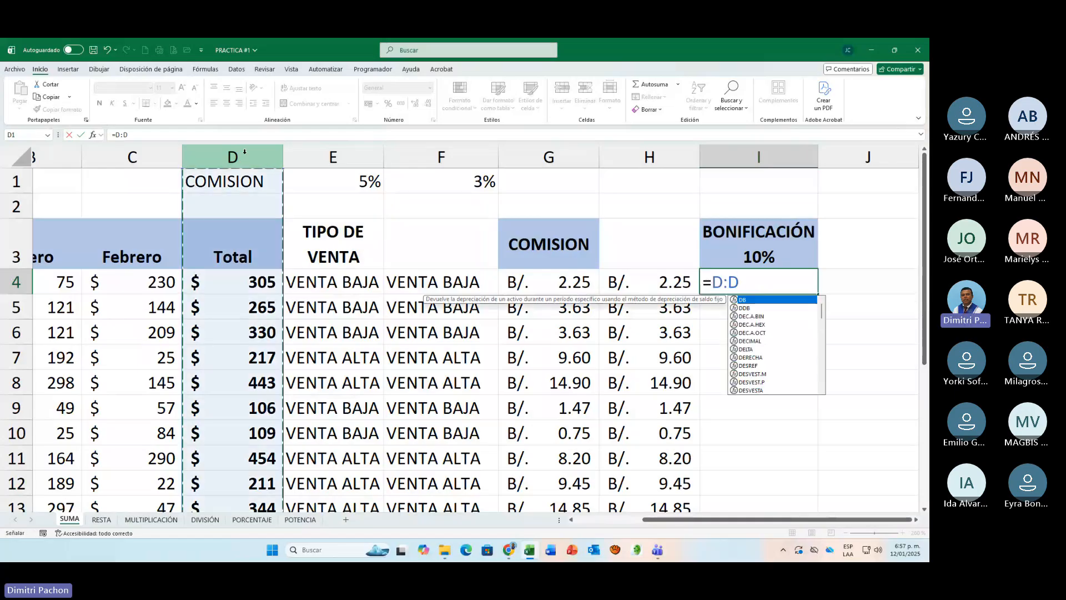
key(BackSpace)
key(BackSpace)
key(BackSpace)
key(BackSpace)
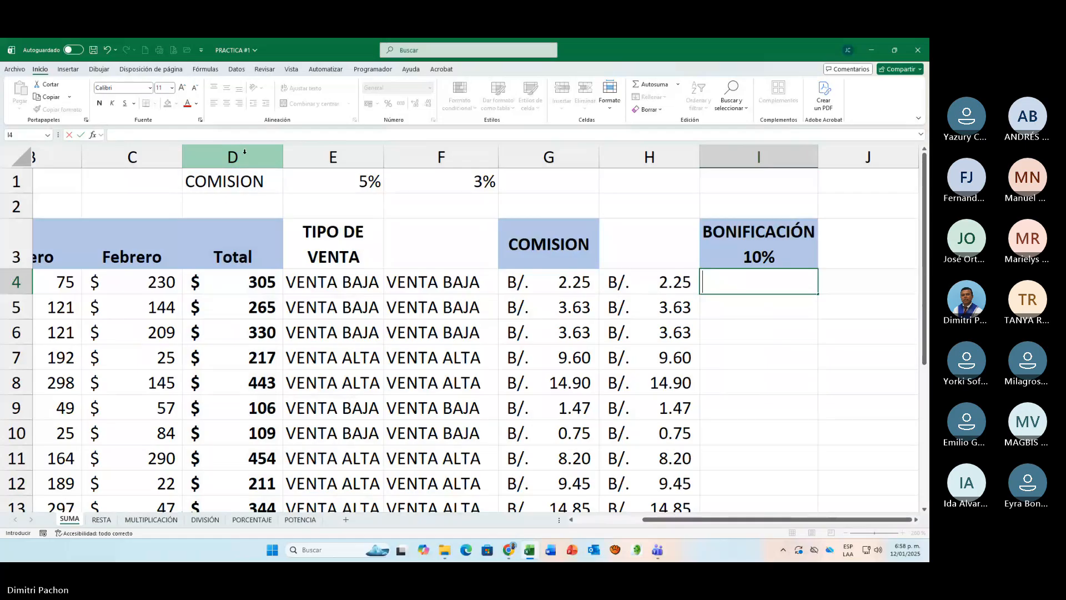
Step: Hide the Total column (column D)
click(245, 152)
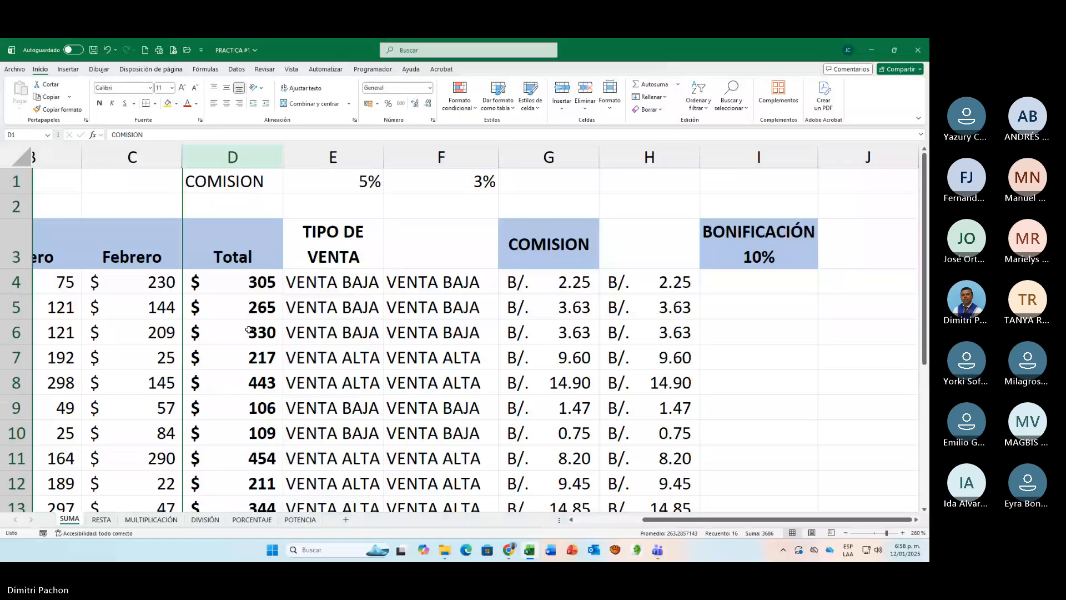
key(ctrl+0)
Step: Start an SI formula in cell I4 for the first seller's 10% bonus
click(644, 282)
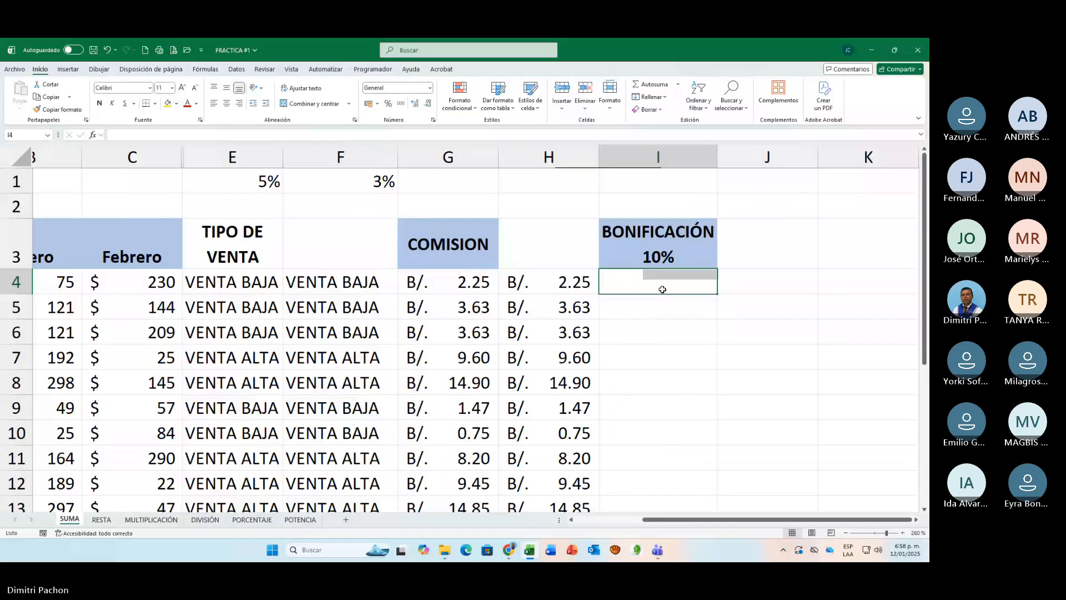
drag(835, 519, 768, 527)
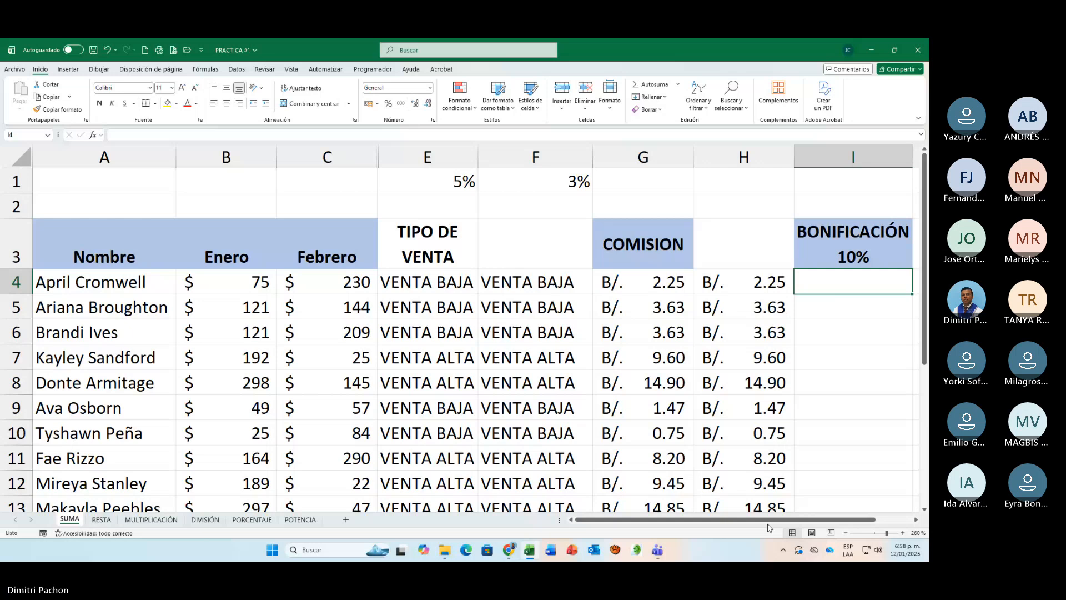
text(=SI()
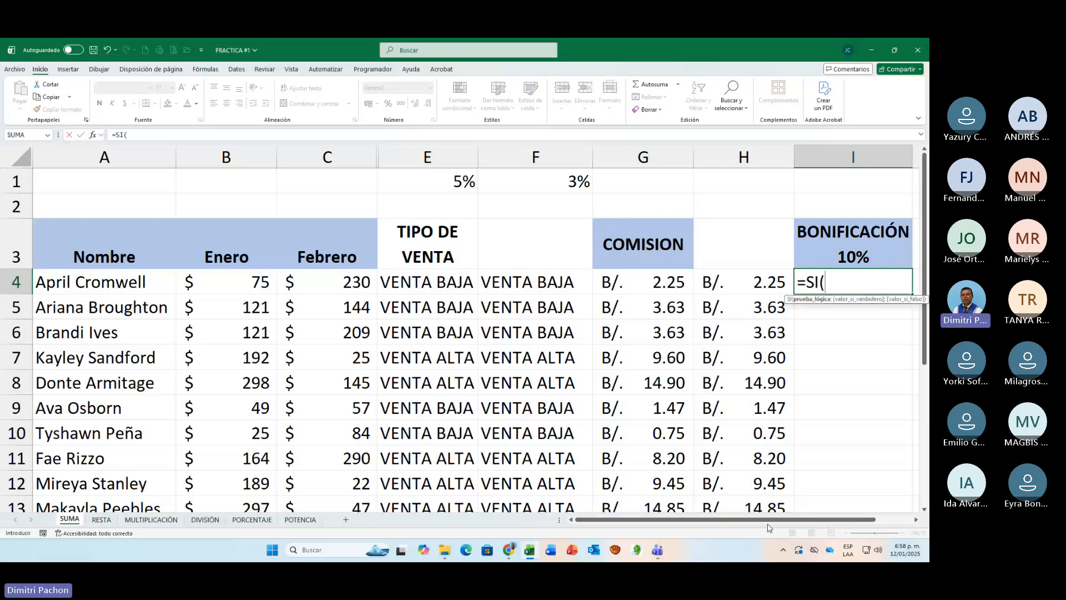
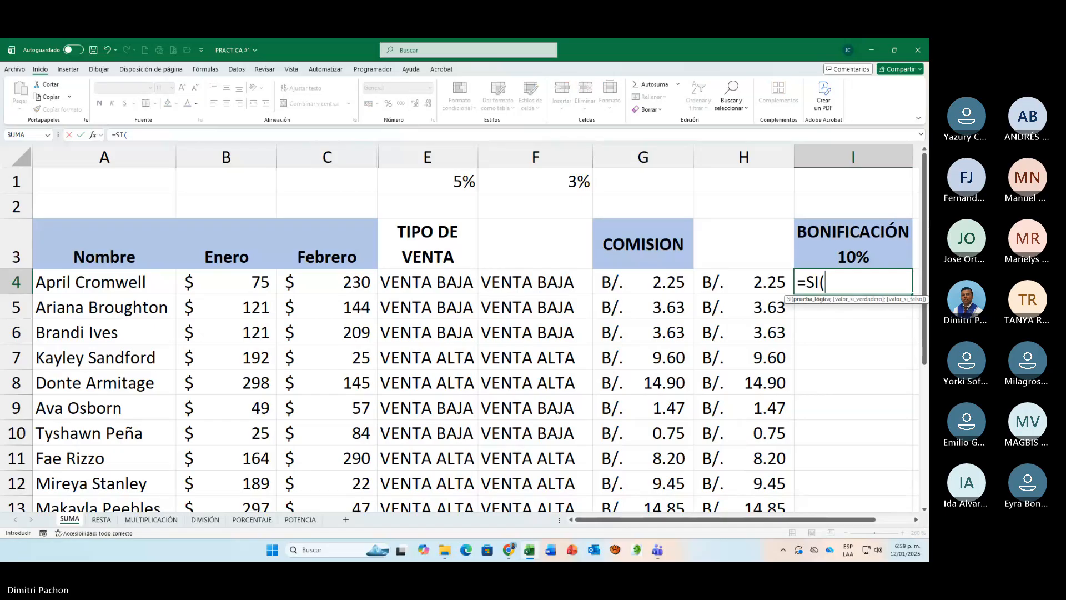
Step: Set the logical test of the SI formula in I4 to the Enero plus Febrero sales, B4+C4>=400
click(251, 283)
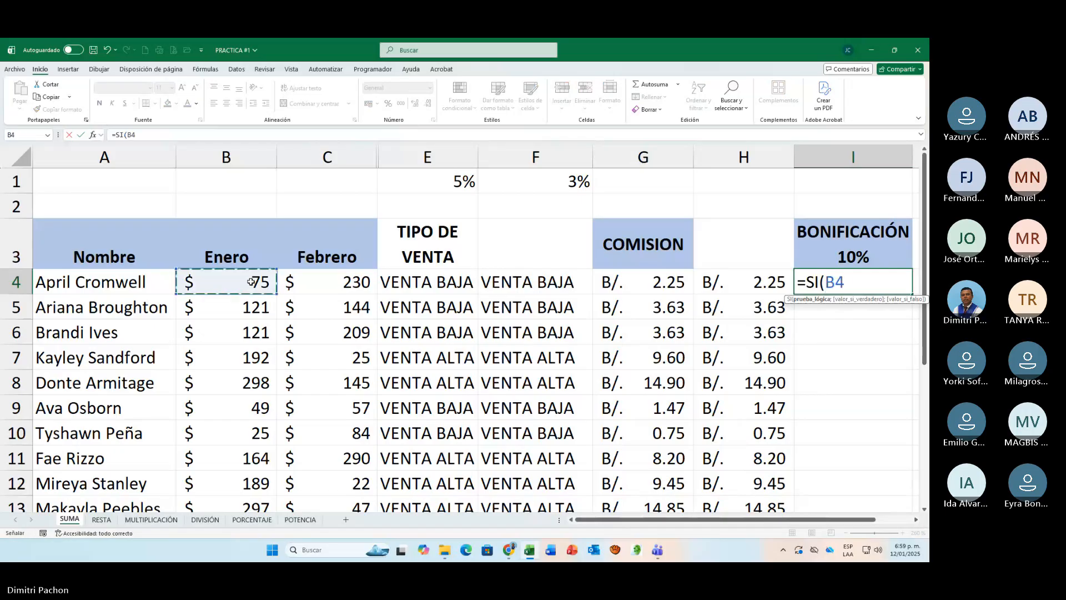
text(+)
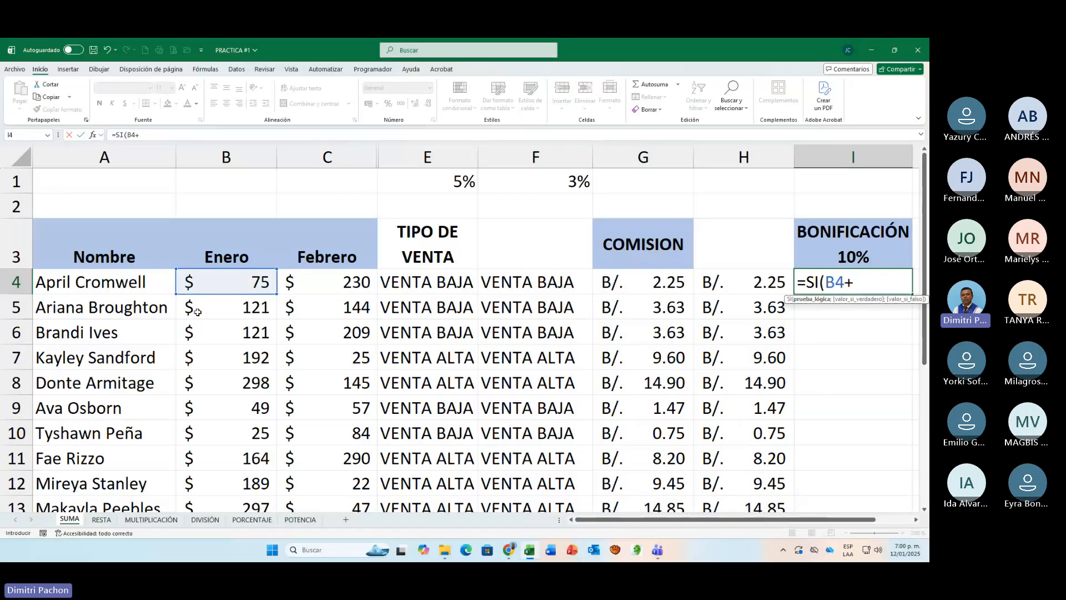
click(307, 287)
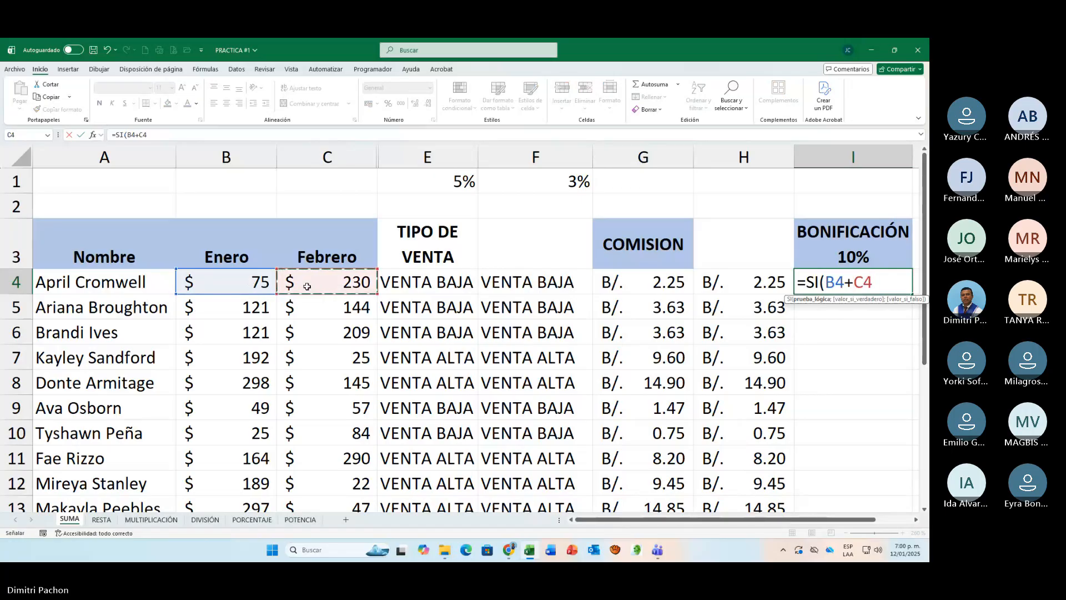
text(>=)
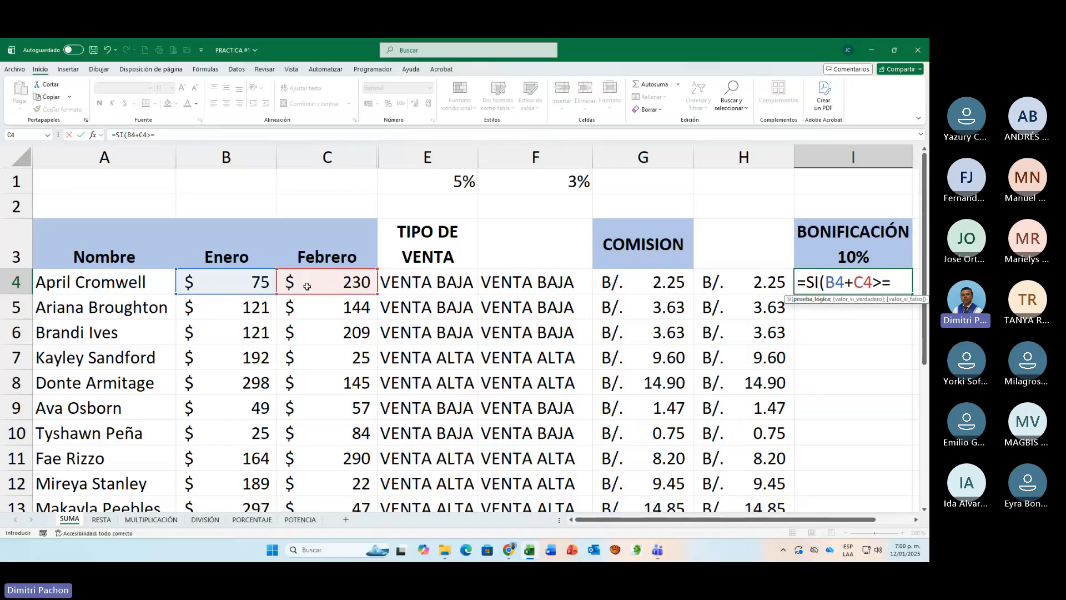
text(400)
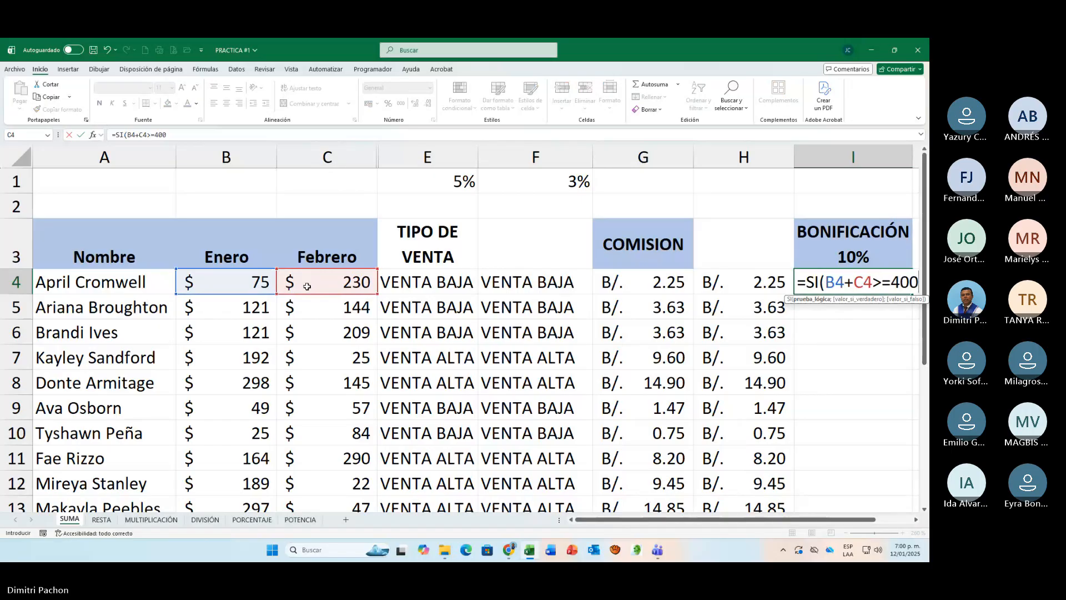
text(;)
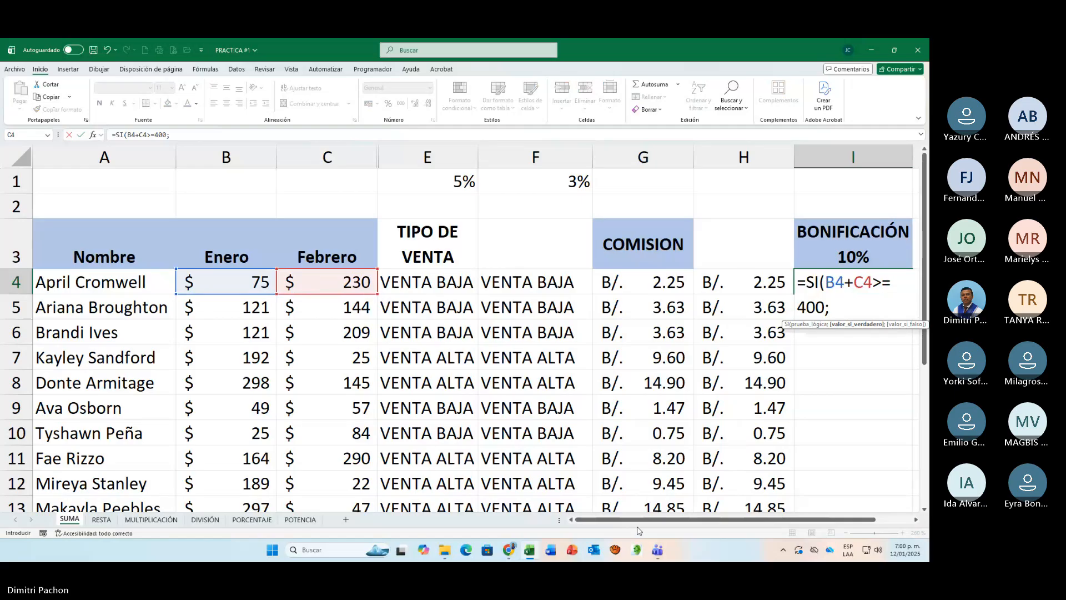
Step: Complete the SI formula in I4 with 10% as the value if true and 0% as the value if false
click(917, 520)
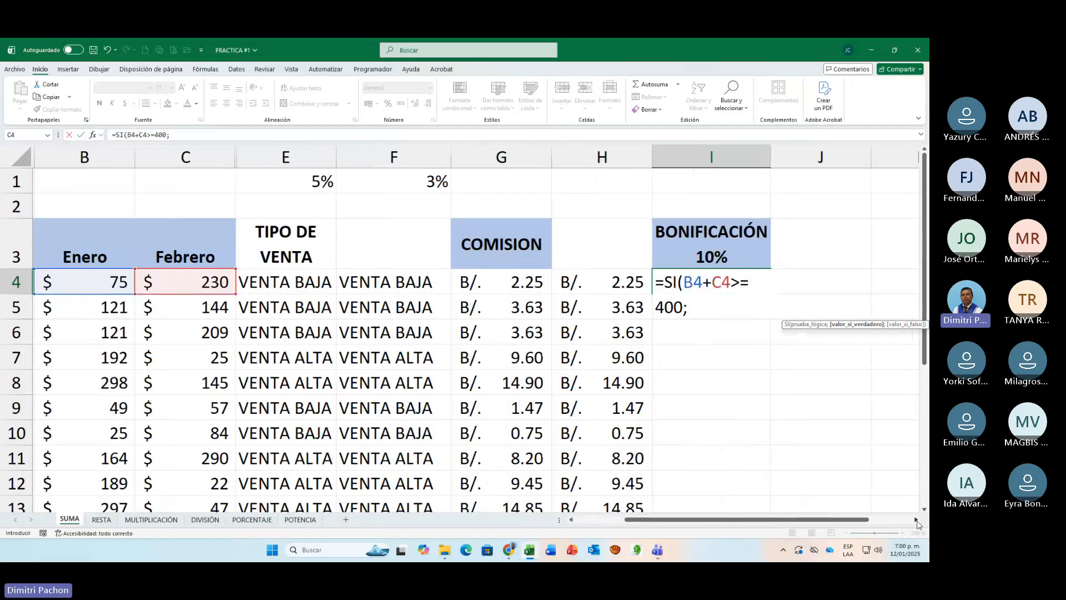
click(917, 520)
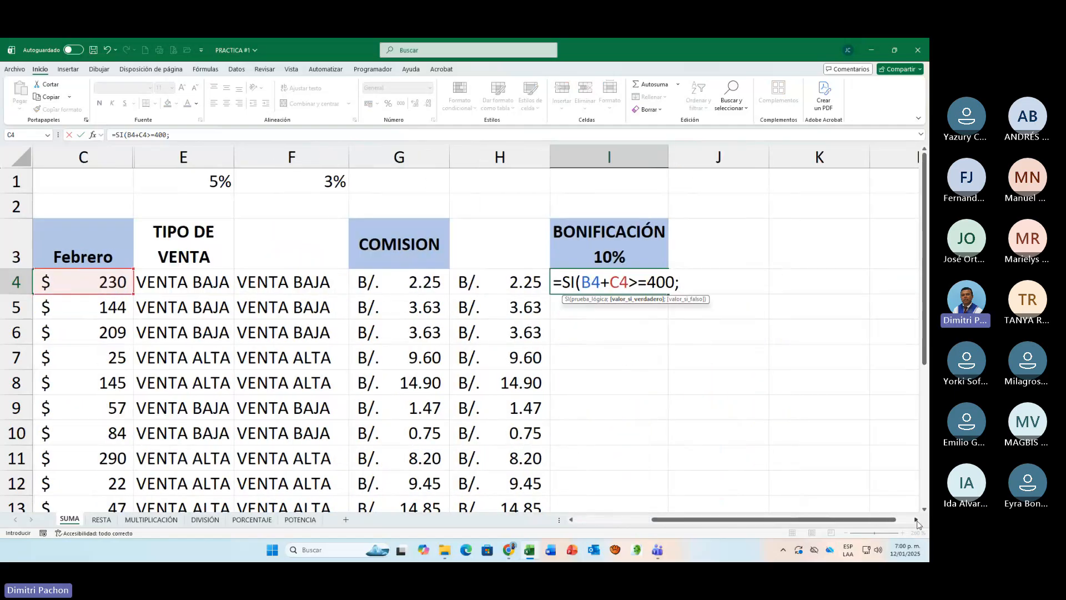
text(10%)
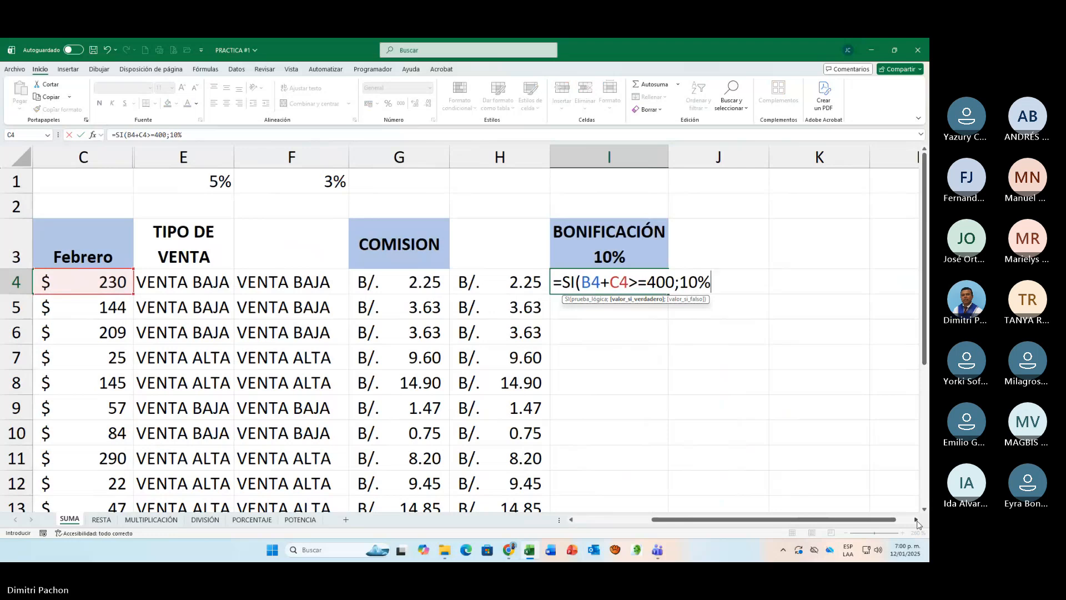
text(;0)
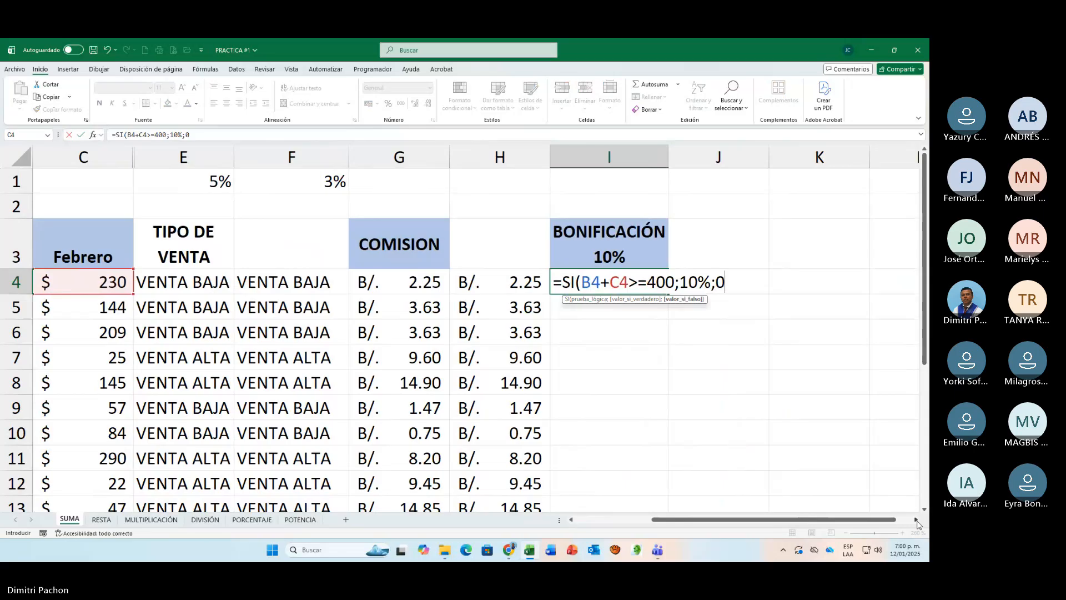
text(%)
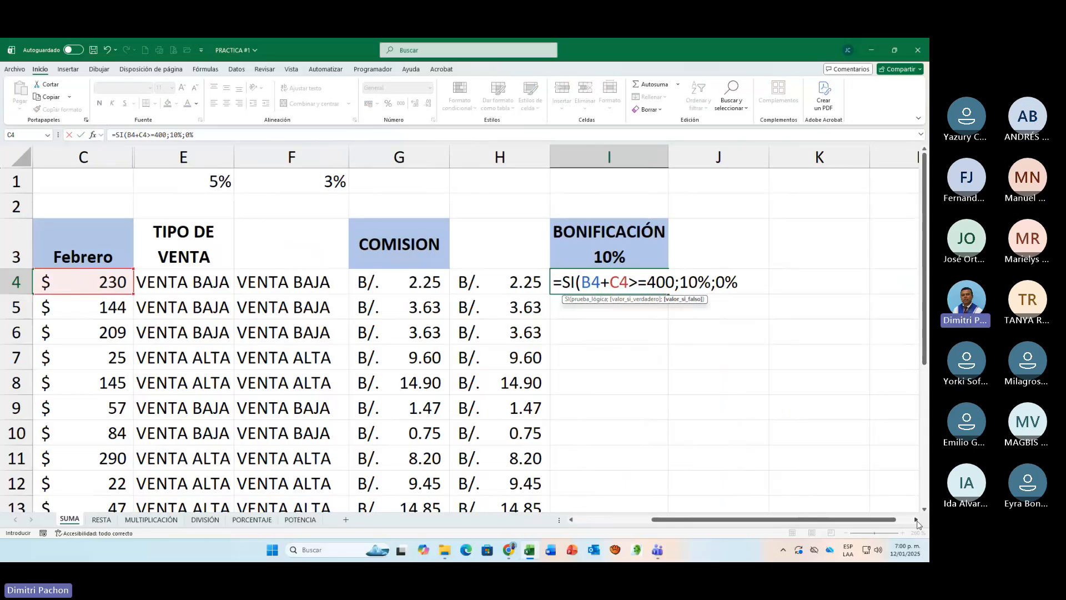
text())
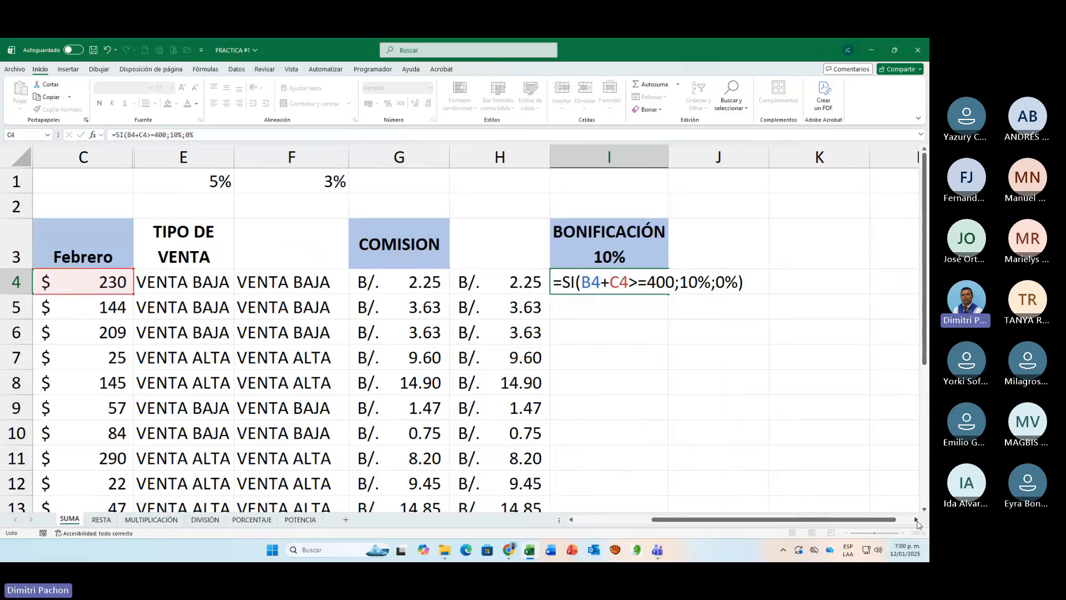
key(Return)
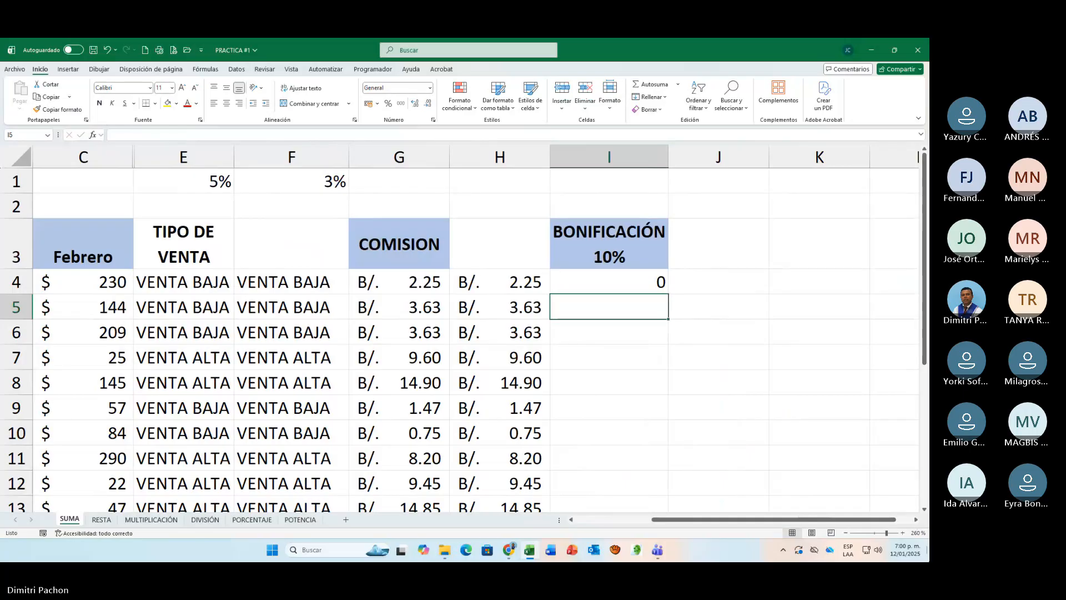
Step: Fill the bonus formula from I4 down to I17 for all the sellers
drag(694, 520, 639, 525)
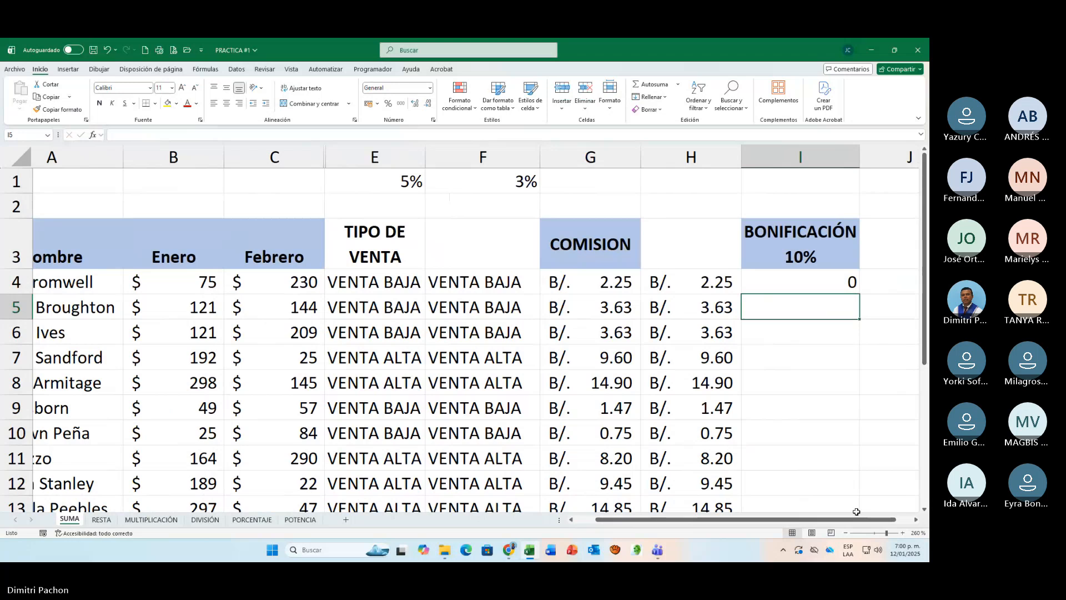
click(836, 288)
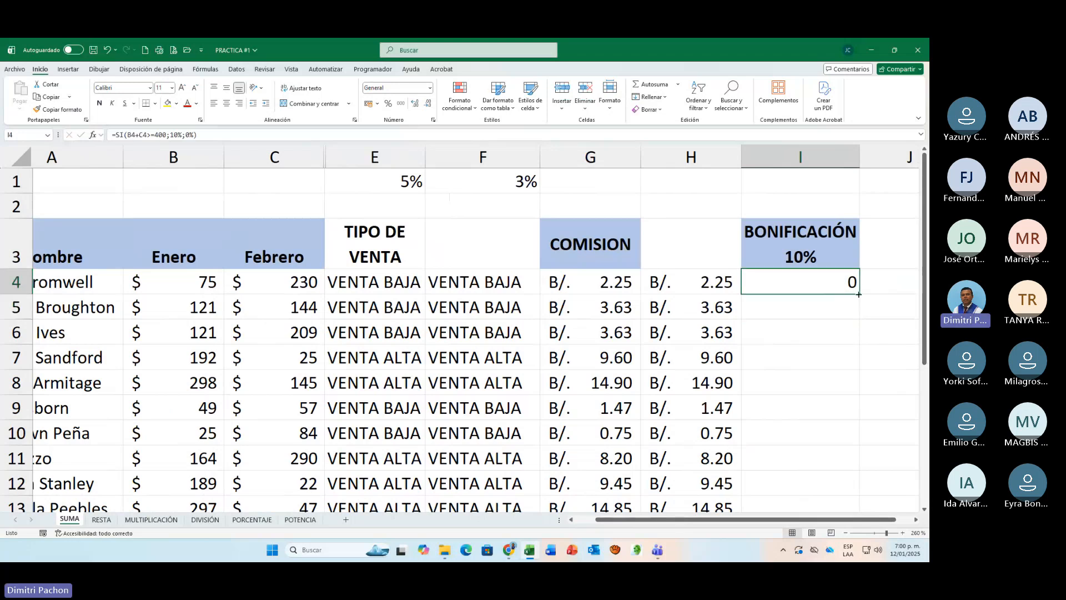
double_click(860, 295)
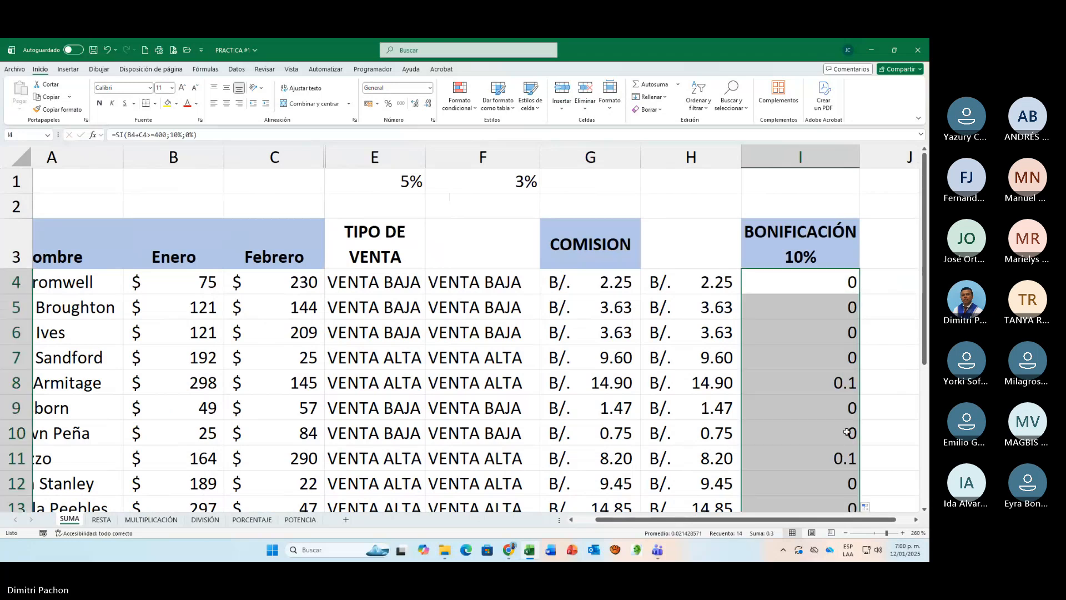
scroll(847, 432, down, 4)
scroll(847, 432, up, 4)
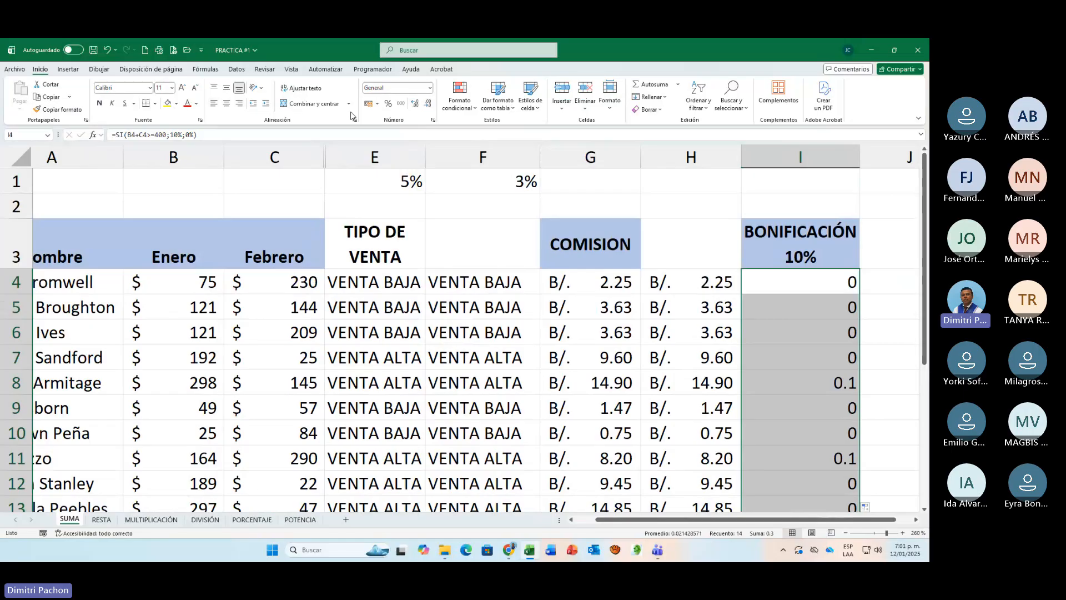
Step: Format the bonus results in I4:I17 as percentages
click(389, 105)
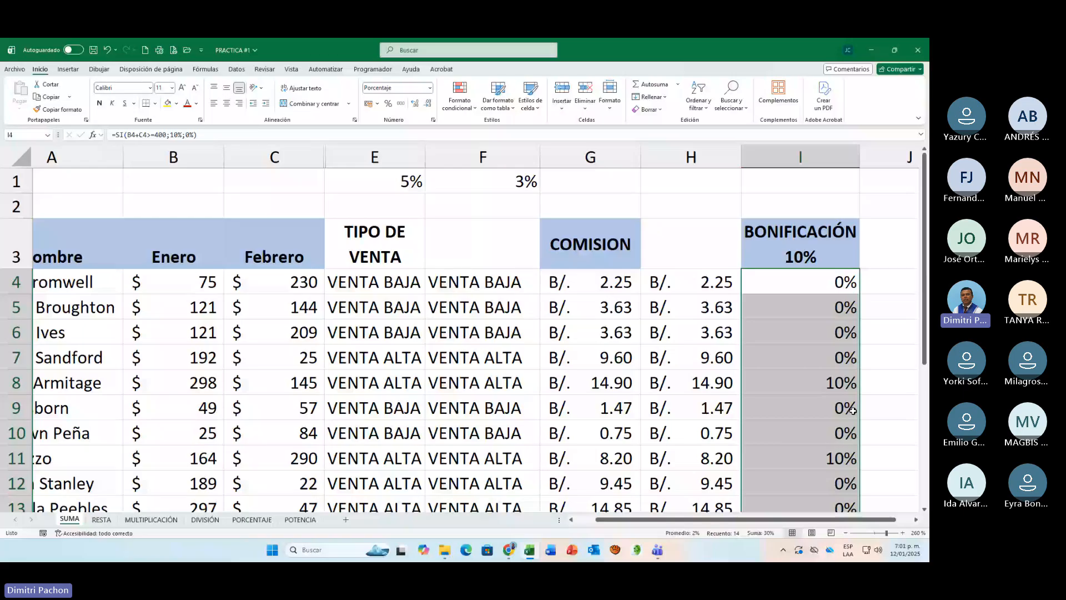
scroll(847, 436, down, 2)
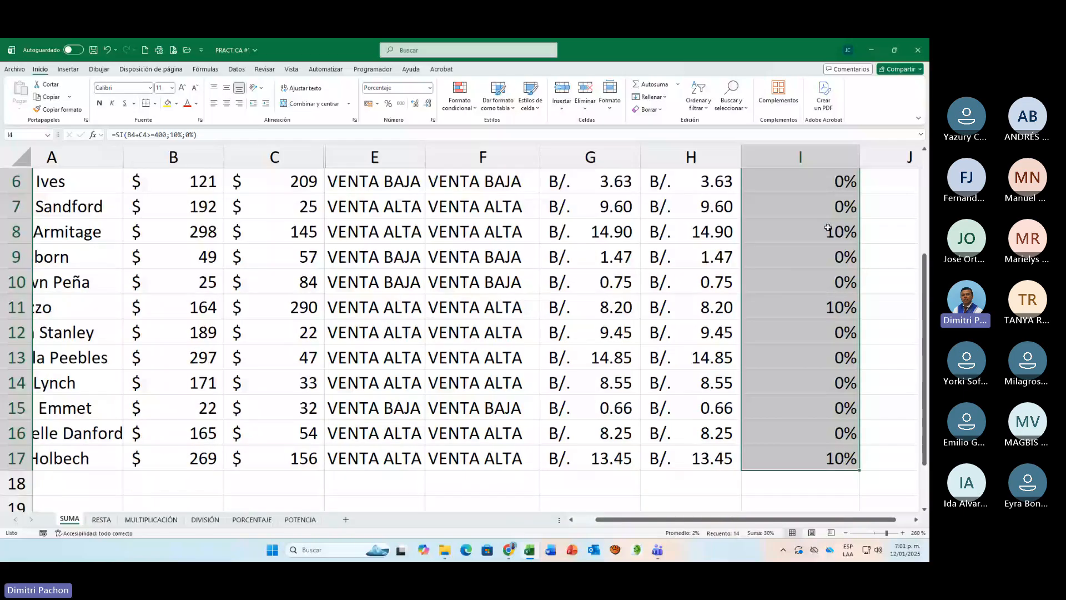
scroll(841, 362, up, 2)
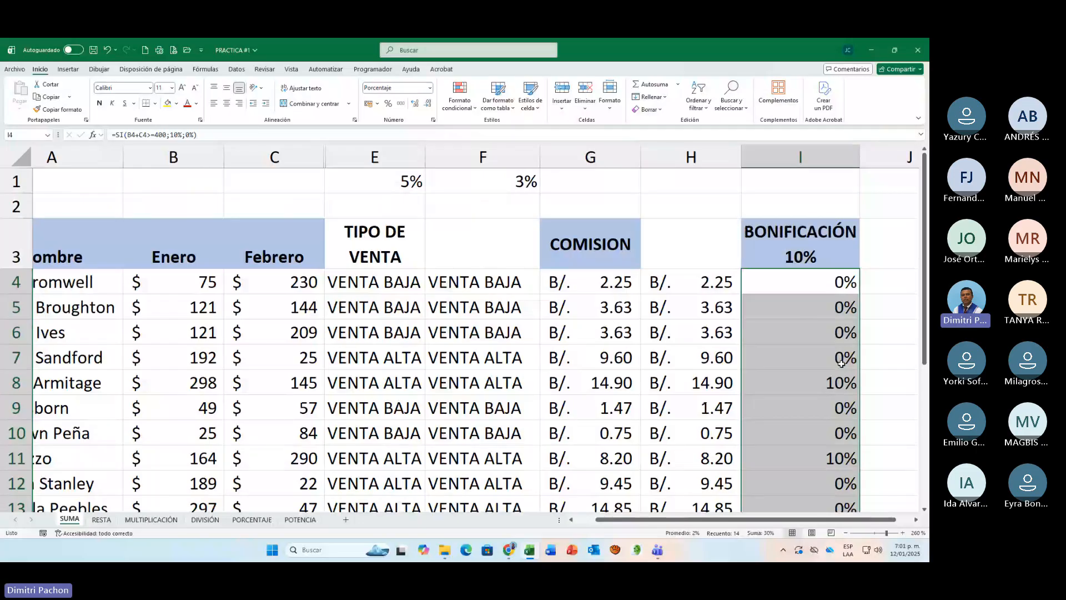
Step: Edit the formula in I4, replacing B4+C4 in the logical test with the opening of a SUMA function
drag(817, 519, 788, 520)
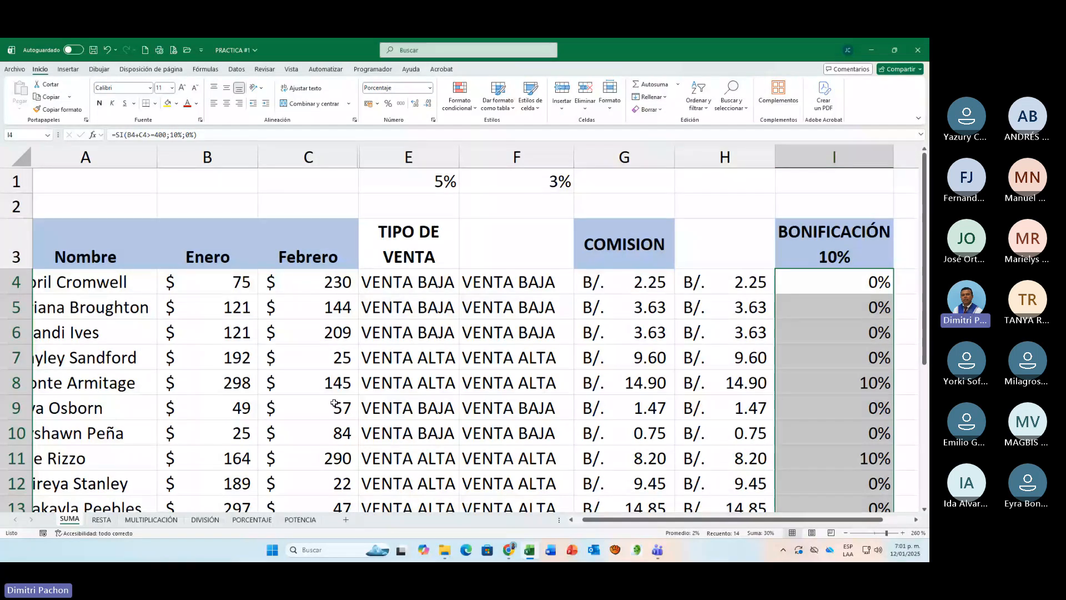
key(F2)
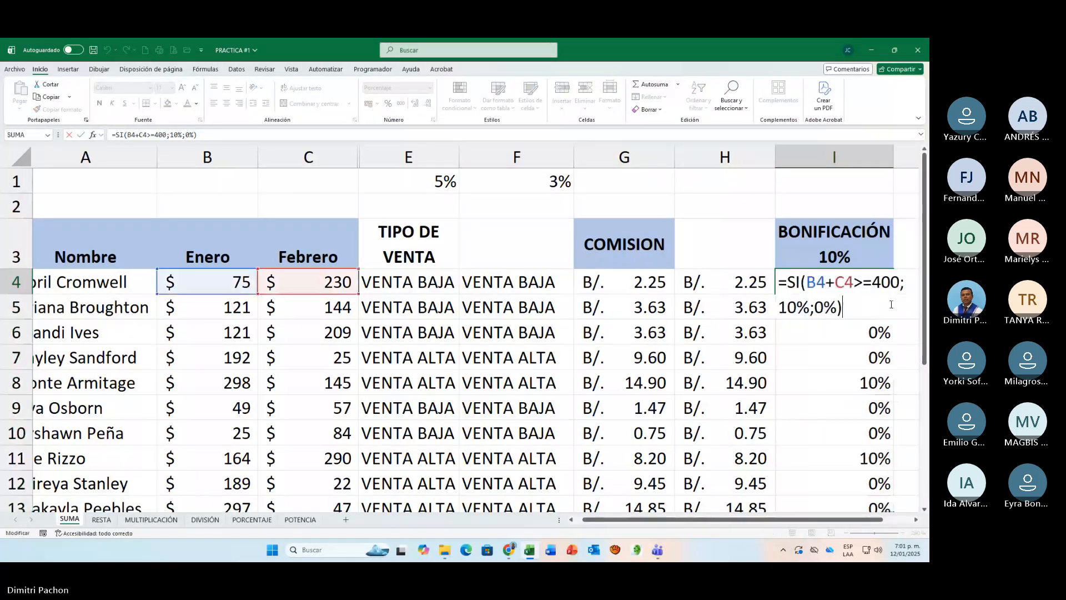
click(916, 520)
click(916, 520)
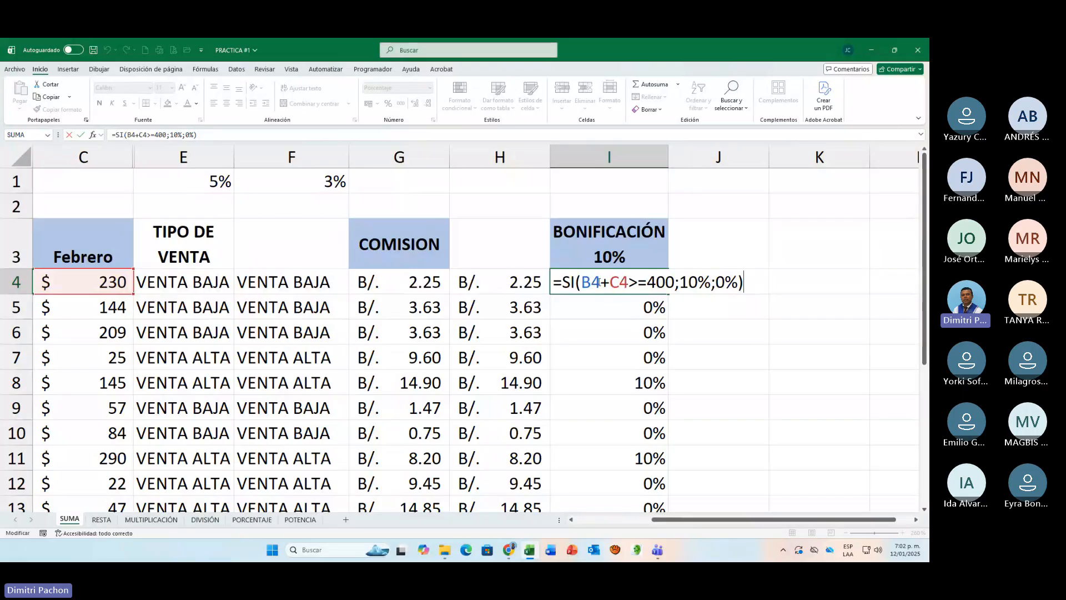
click(581, 283)
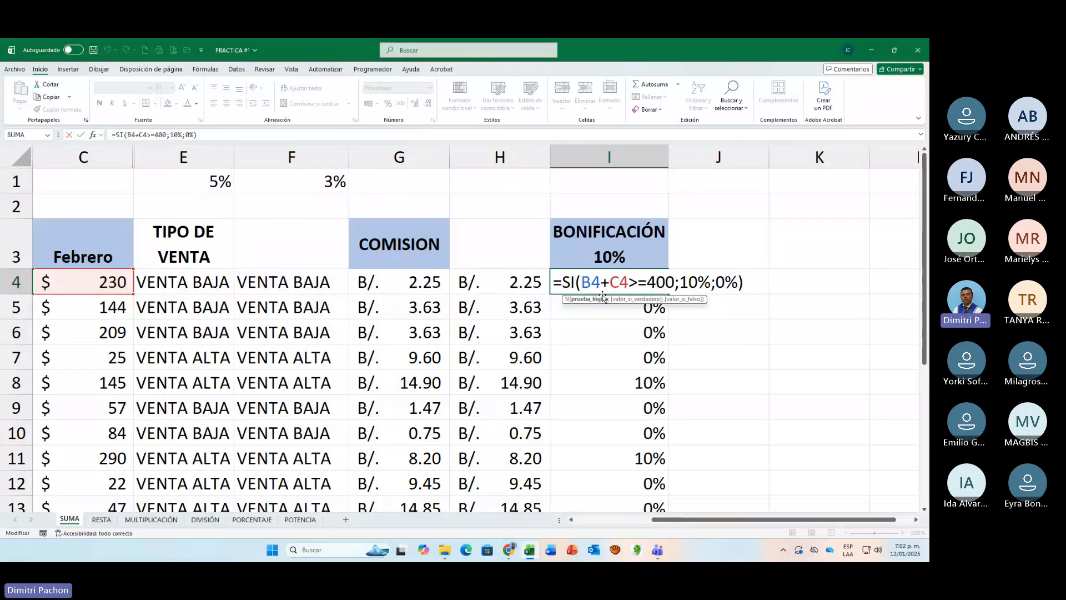
text(SUMA)
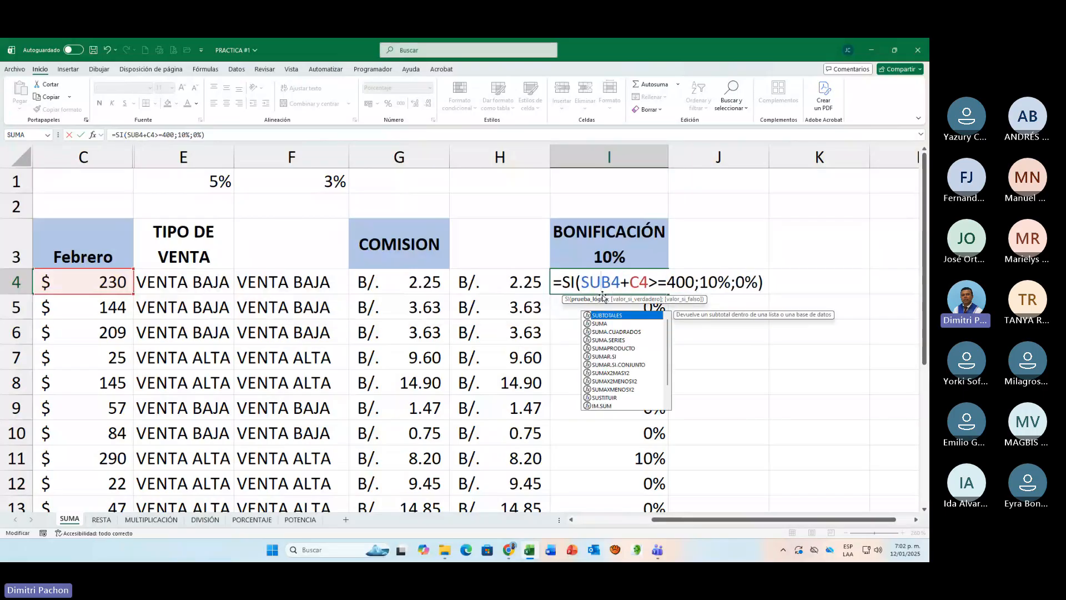
text(()
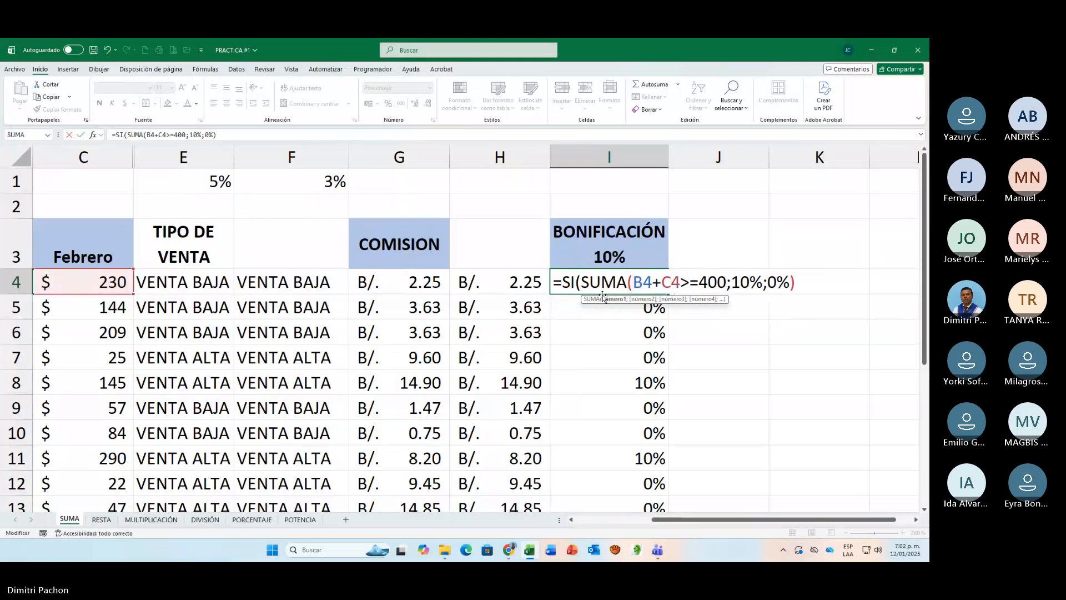
key(Delete)
key(Delete)
key(Delete)
key(Delete)
key(Delete)
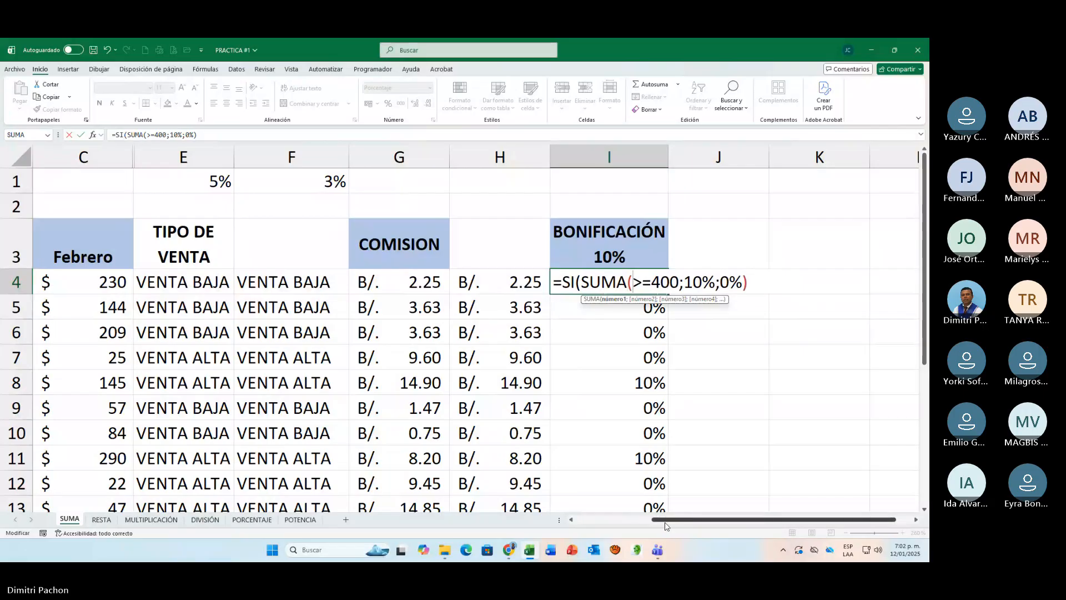
Step: Give SUMA the range B4:C4 and enter the formula in I4 as =SI(SUMA(B4:C4)>=400;10%;0%)
drag(665, 522, 608, 522)
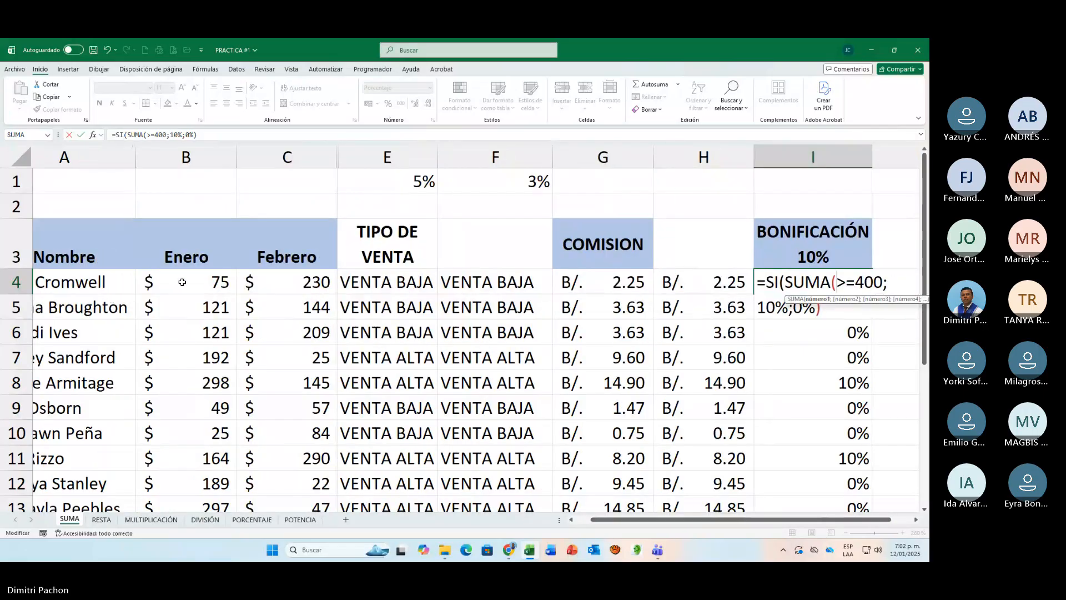
drag(182, 282, 240, 282)
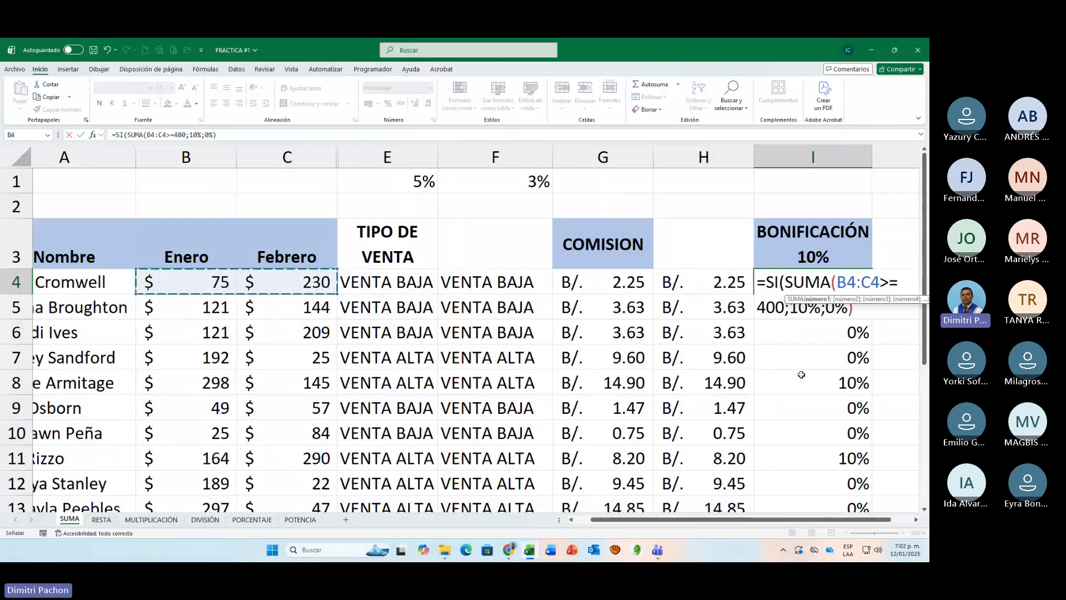
text())
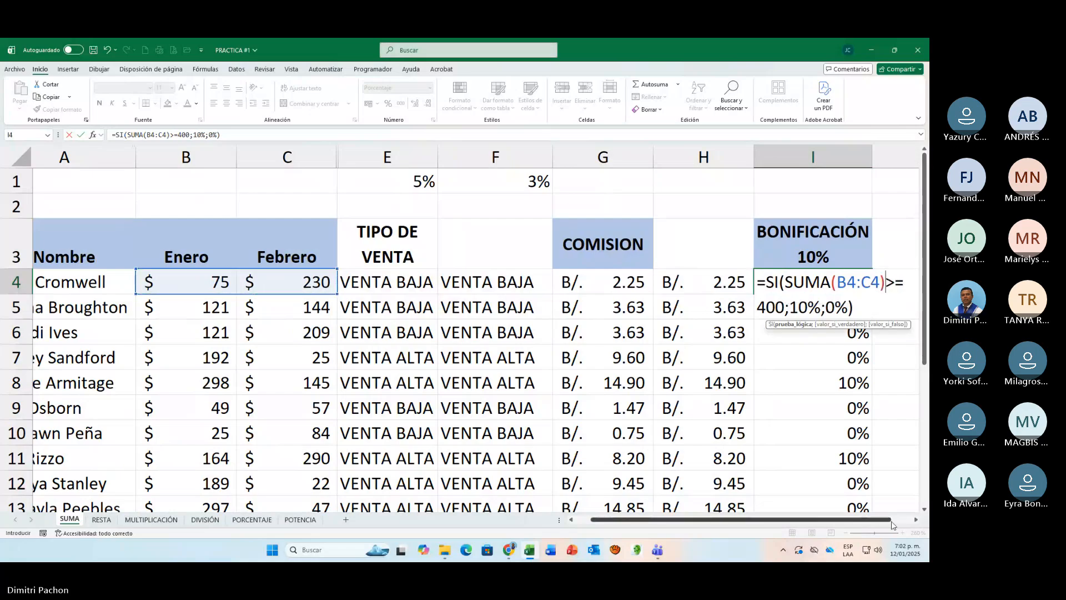
click(916, 521)
click(916, 521)
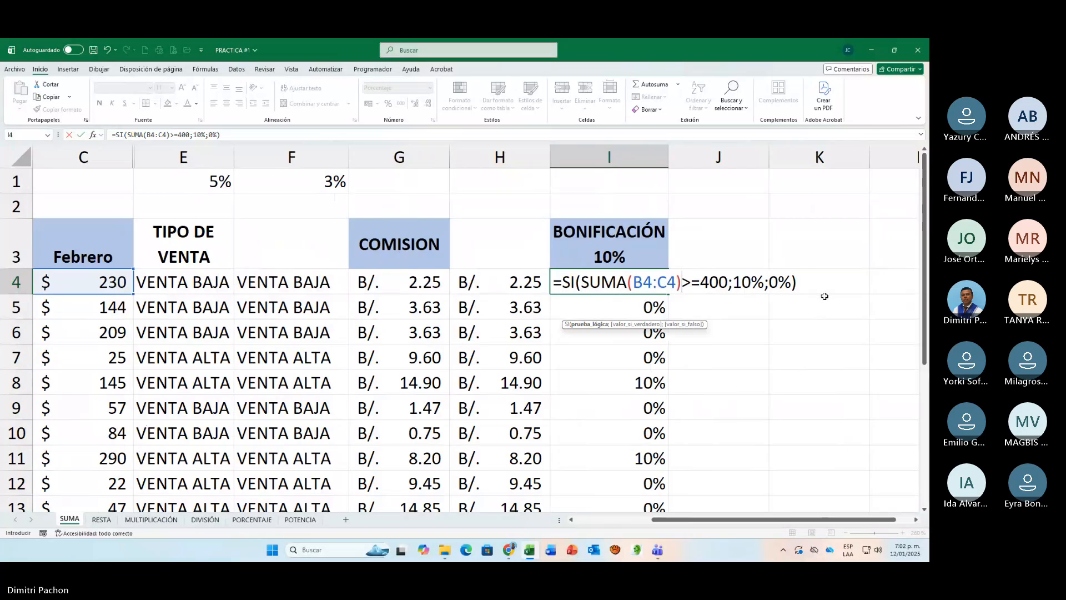
key(ctrl+Return)
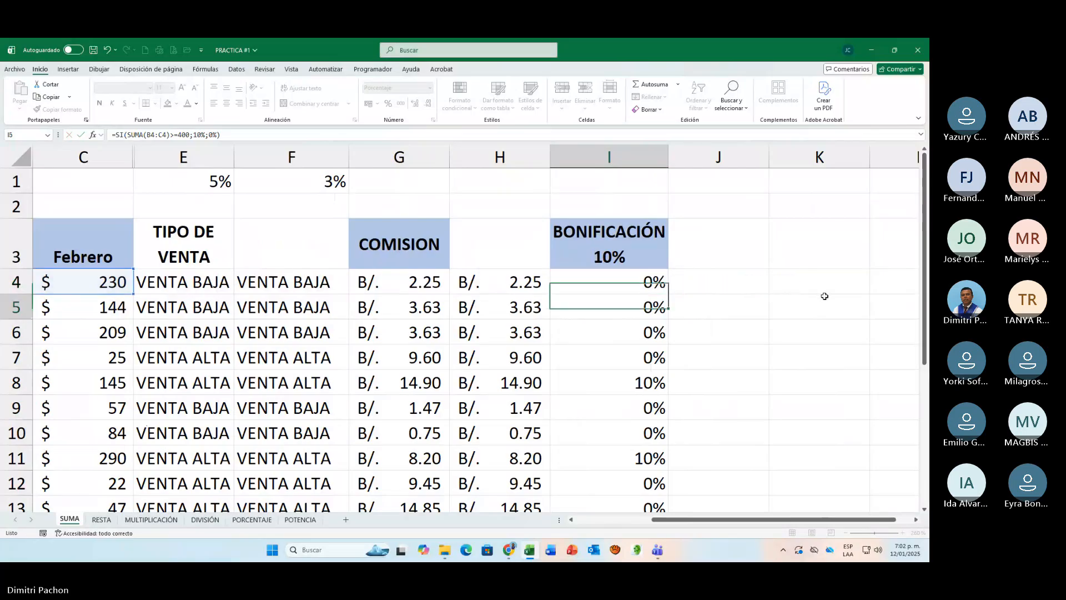
Step: Fill the SUMA-based bonus formula from I4 down to I17, and open the I4 formula for review
double_click(668, 293)
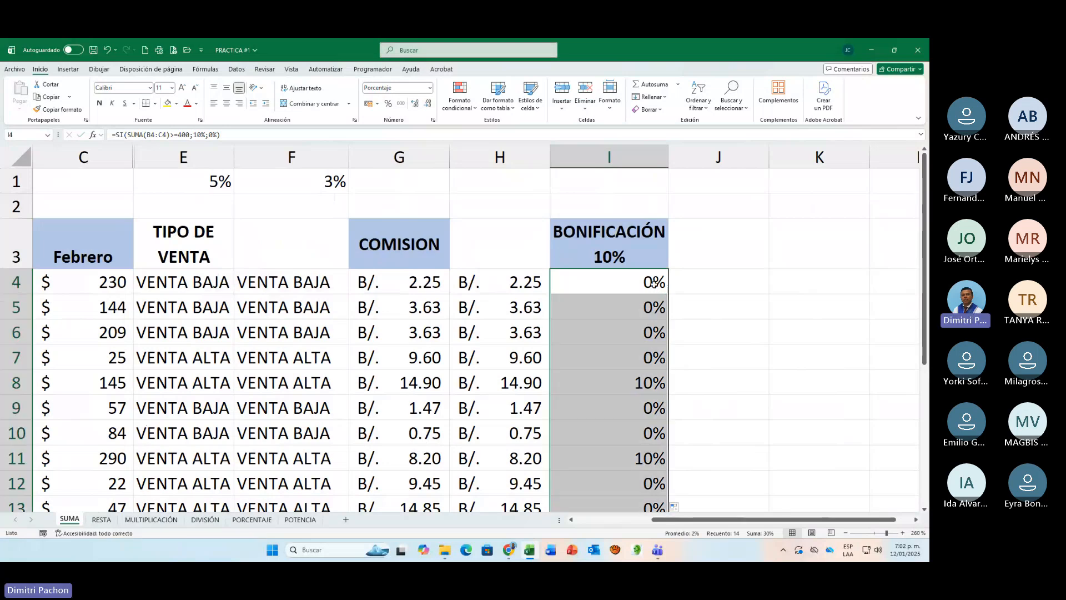
click(648, 281)
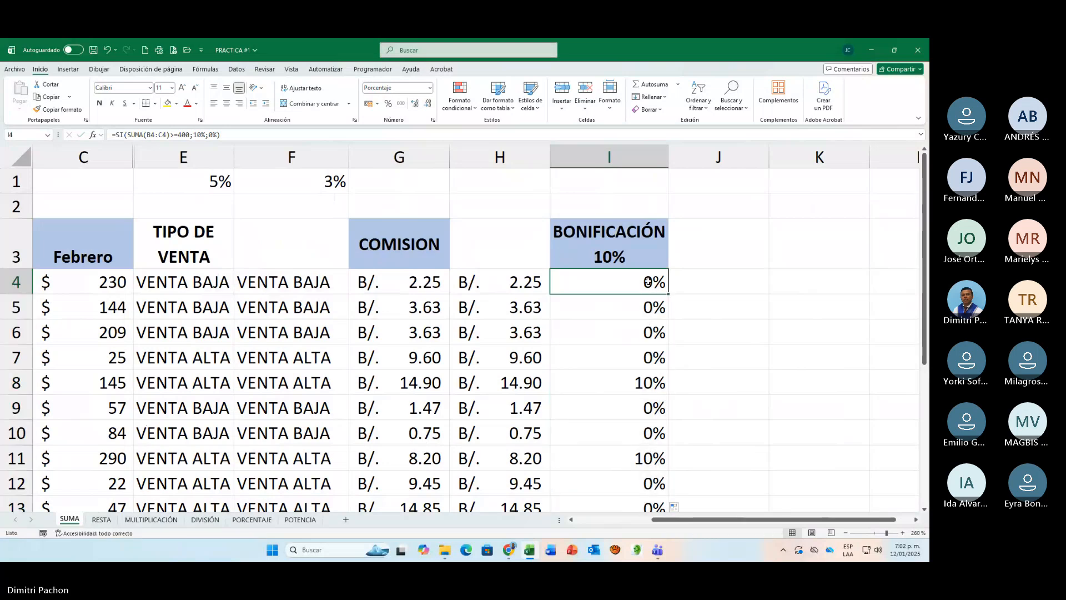
double_click(648, 282)
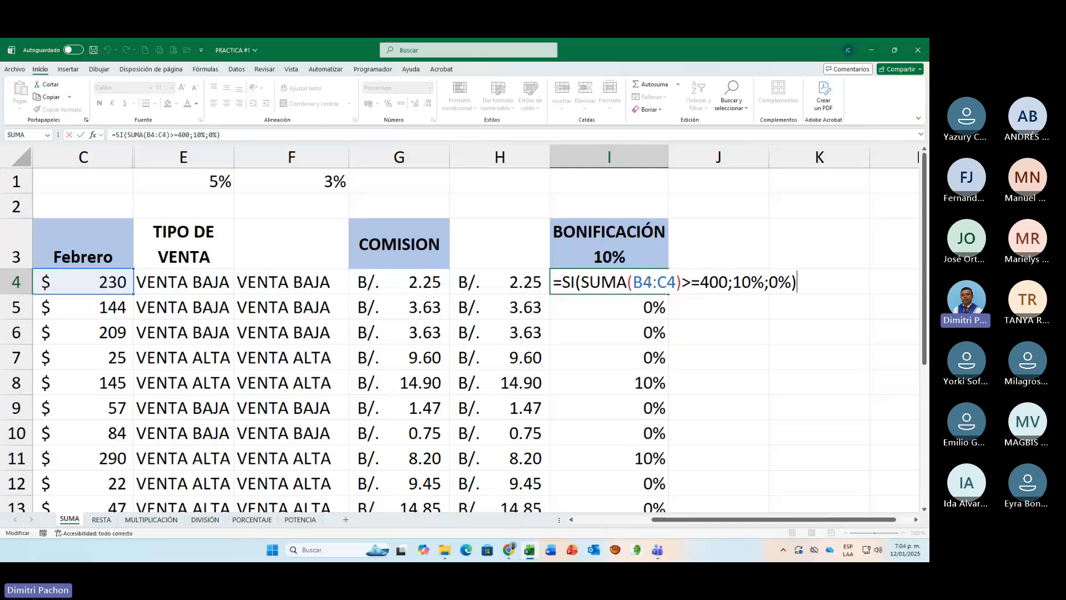
Step: Close the I4 formula and start an SI function in J4 with =SI(
key(Return)
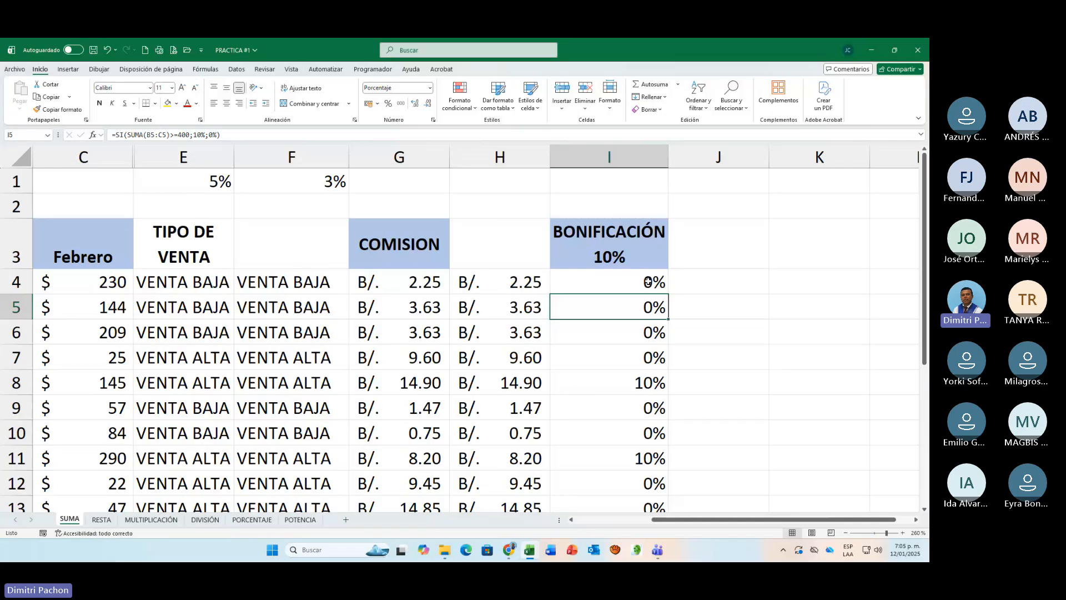
click(649, 282)
key(Right)
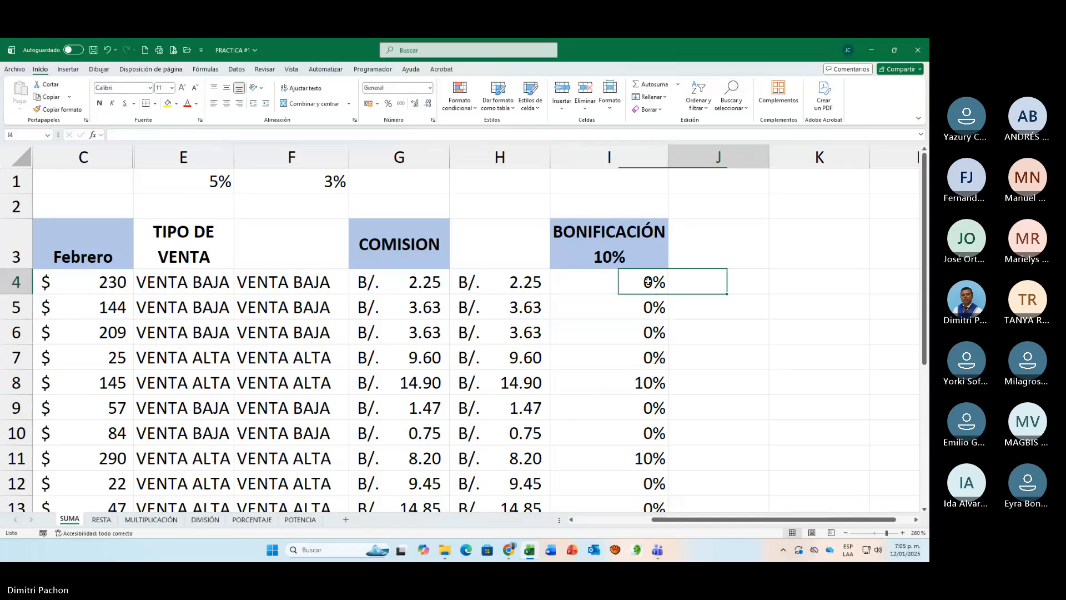
text(=)
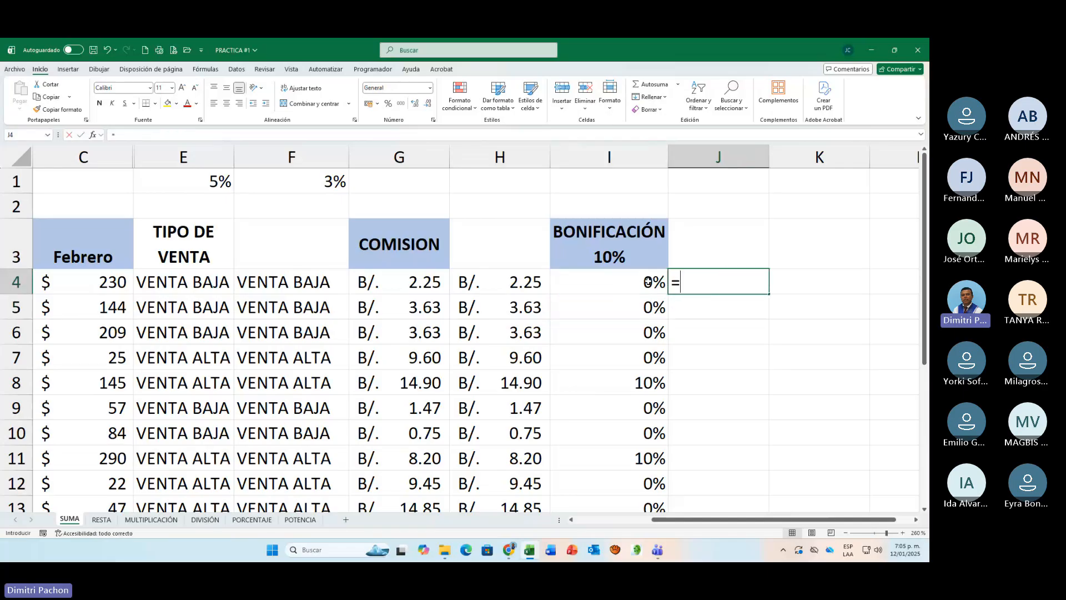
text(SI)
key(Caps_Lock)
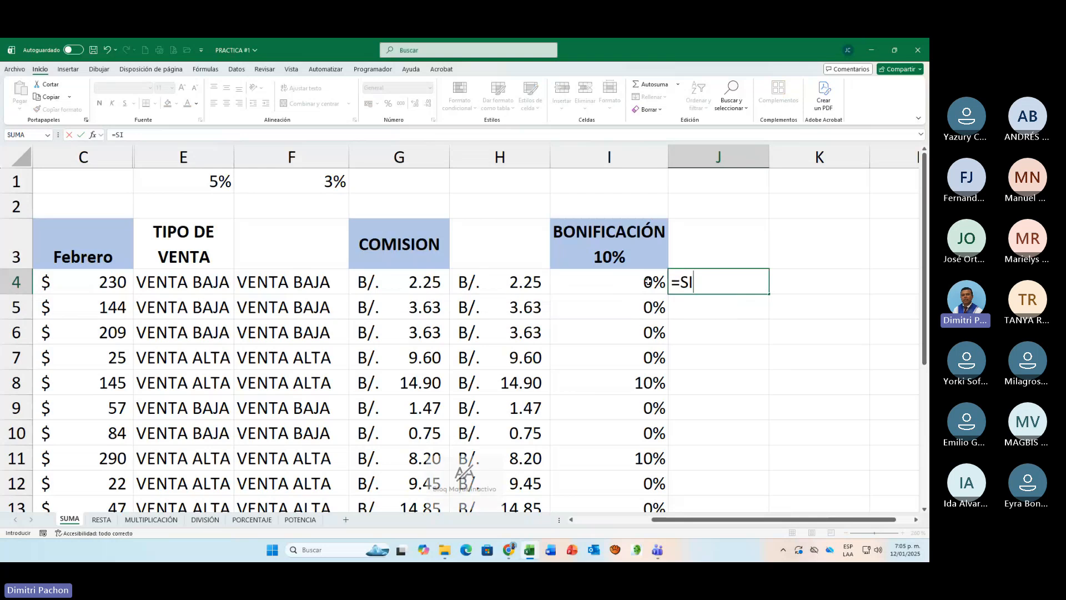
text(()
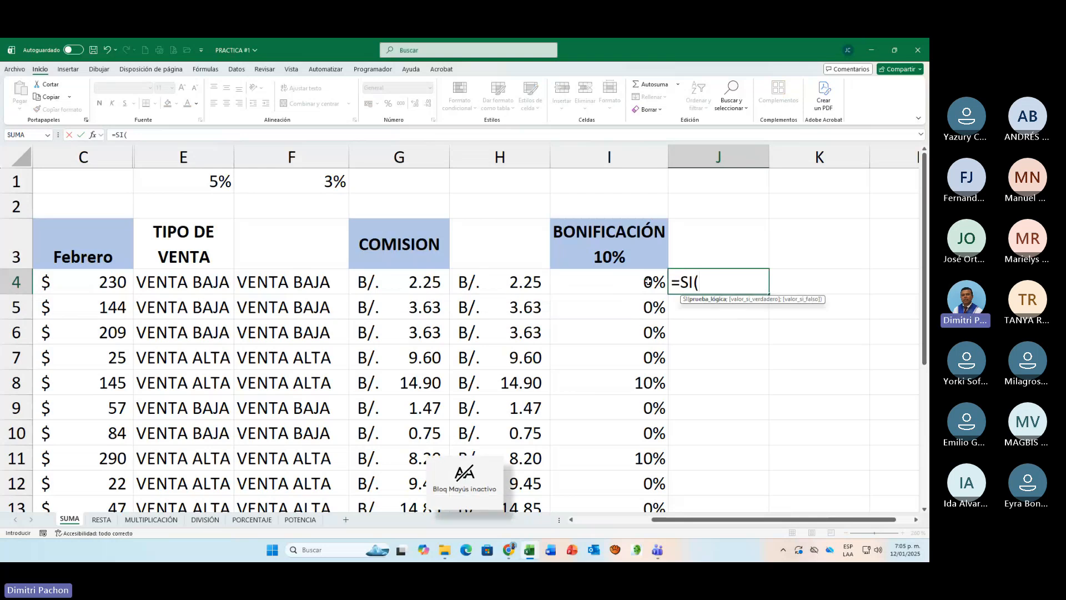
text(suma()
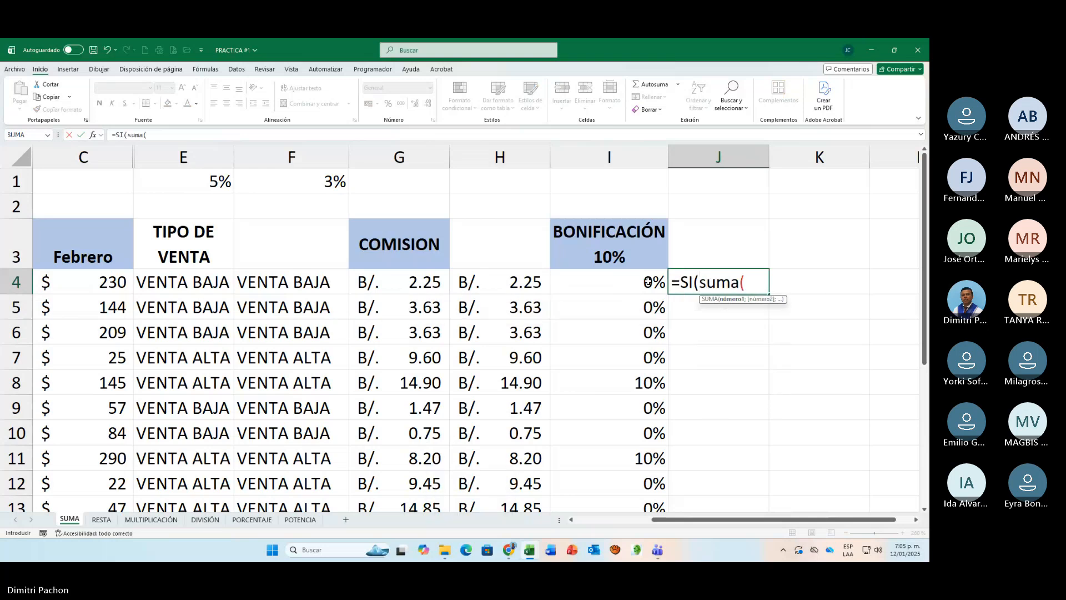
key(BackSpace)
key(BackSpace)
key(BackSpace)
key(BackSpace)
key(BackSpace)
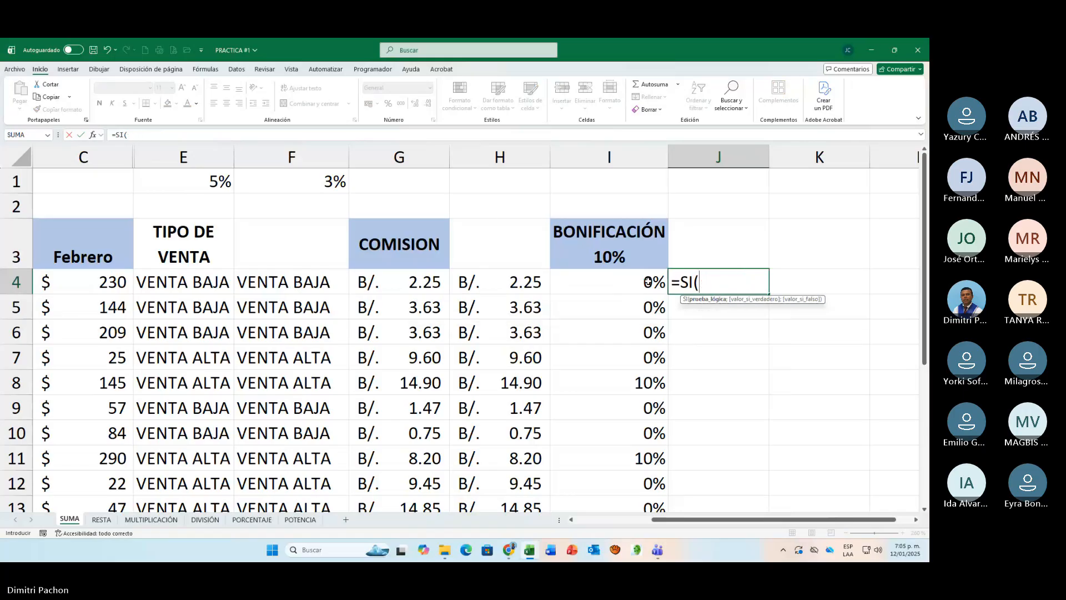
Step: Enter SUMA(B4:C4)>=400 in uppercase as the logical test of the SI formula in J4
key(Caps_Lock)
text(SUMA()
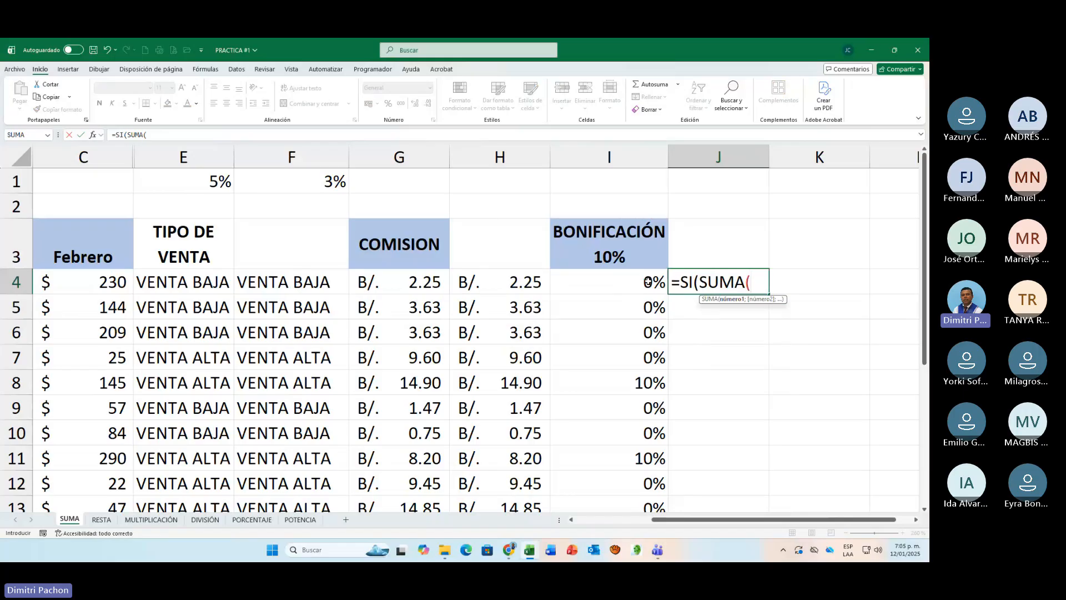
text(B4:C4)
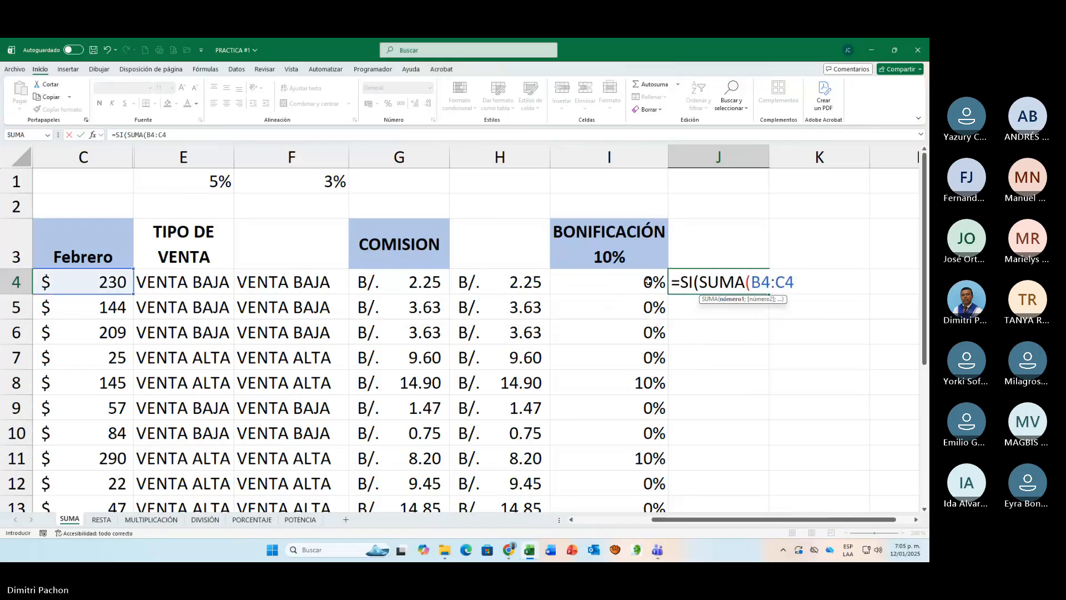
text())
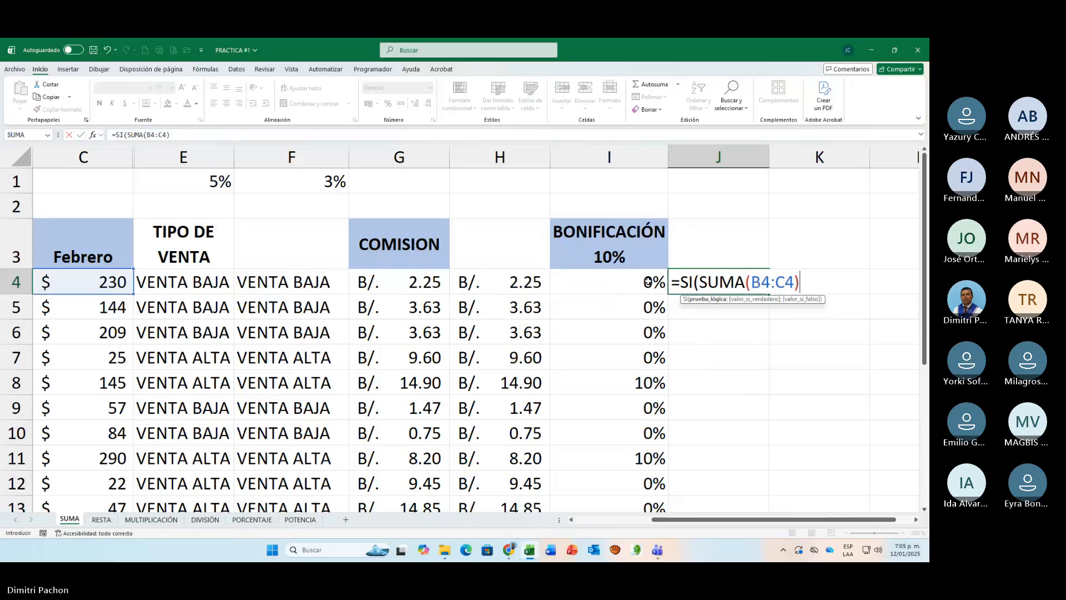
text(>=)
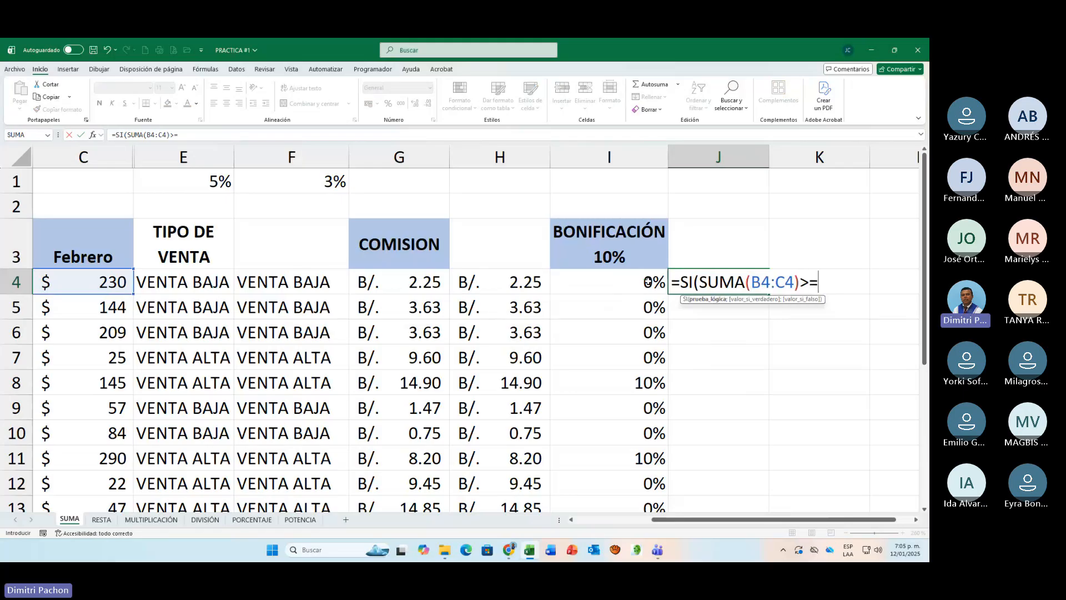
text(400;)
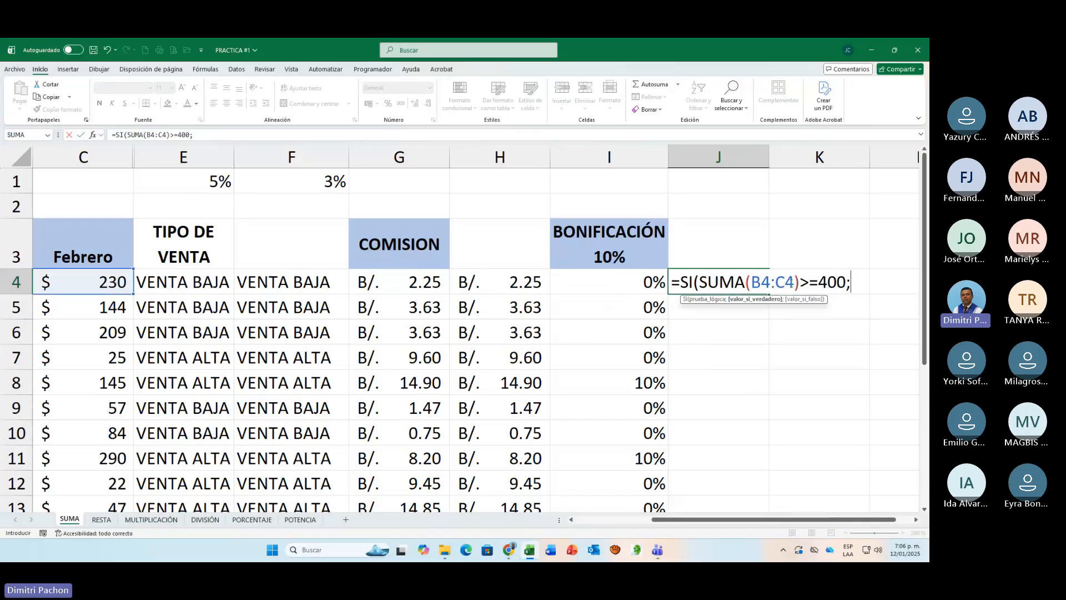
Step: Set the value if true in the J4 formula to SUMA(B4:C4)*I$1, keeping the row of I1 fixed
text(S)
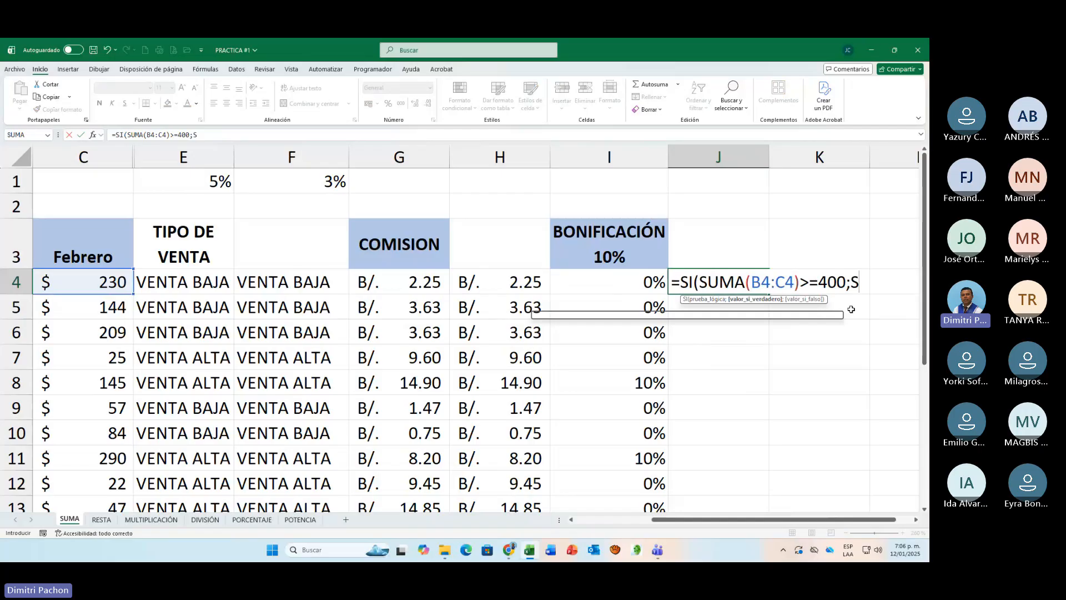
text(UMA()
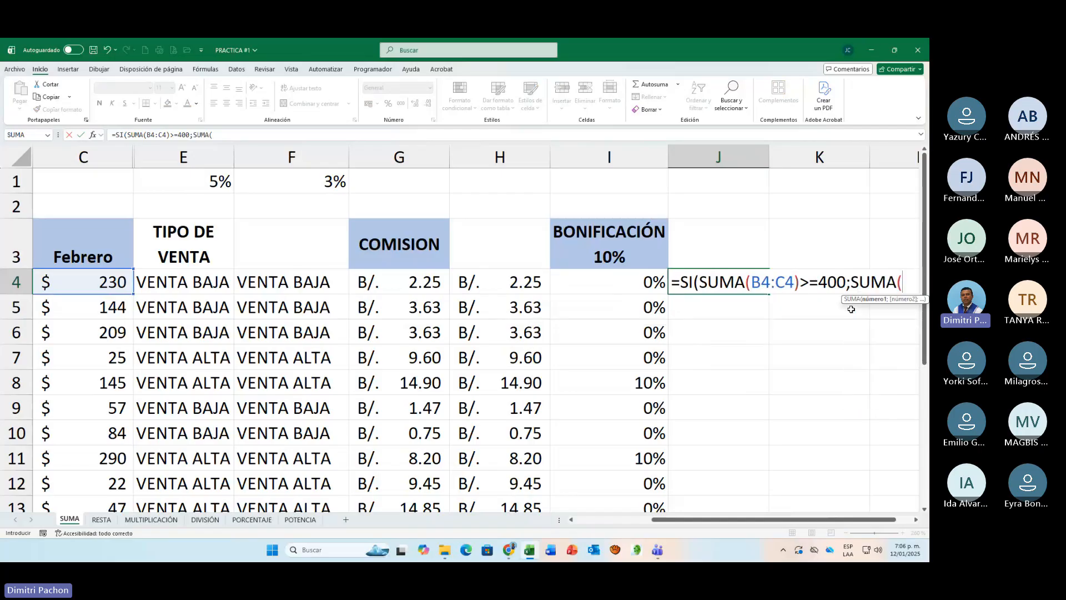
text(B4)
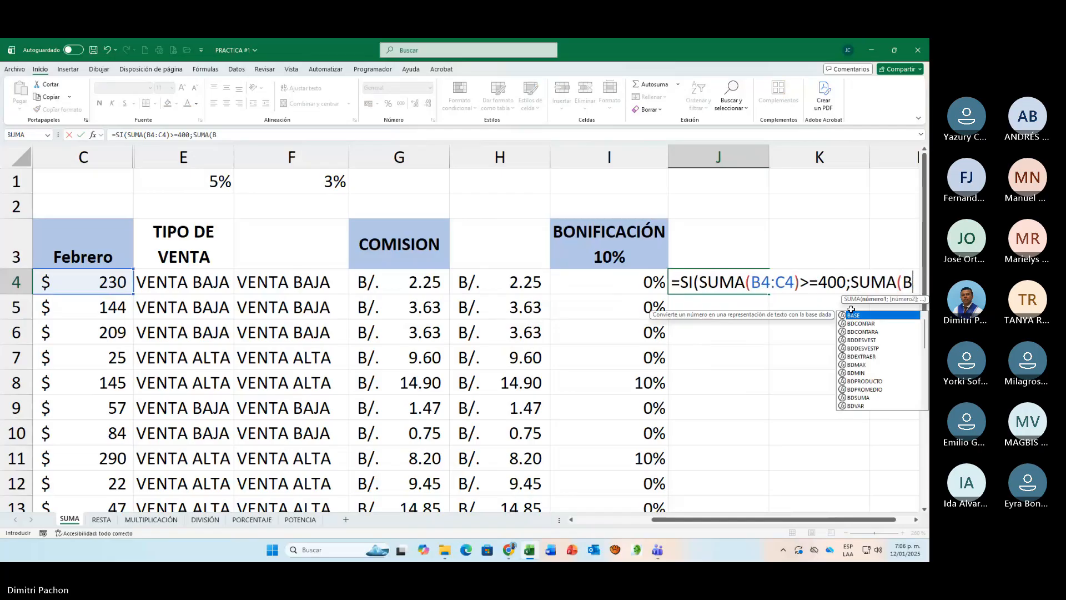
text(:)
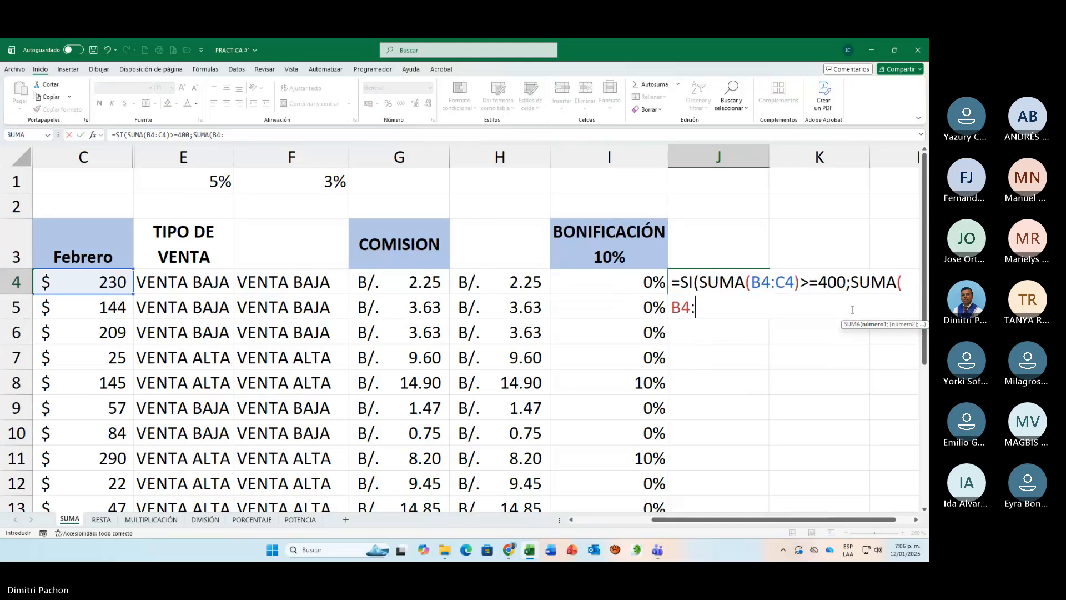
text(C4)
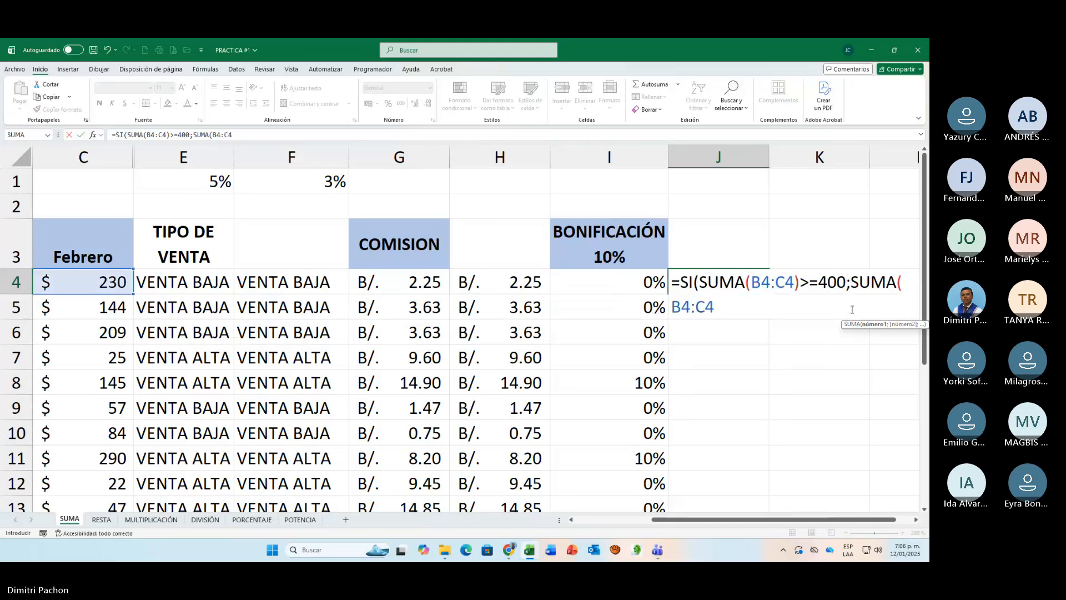
text())
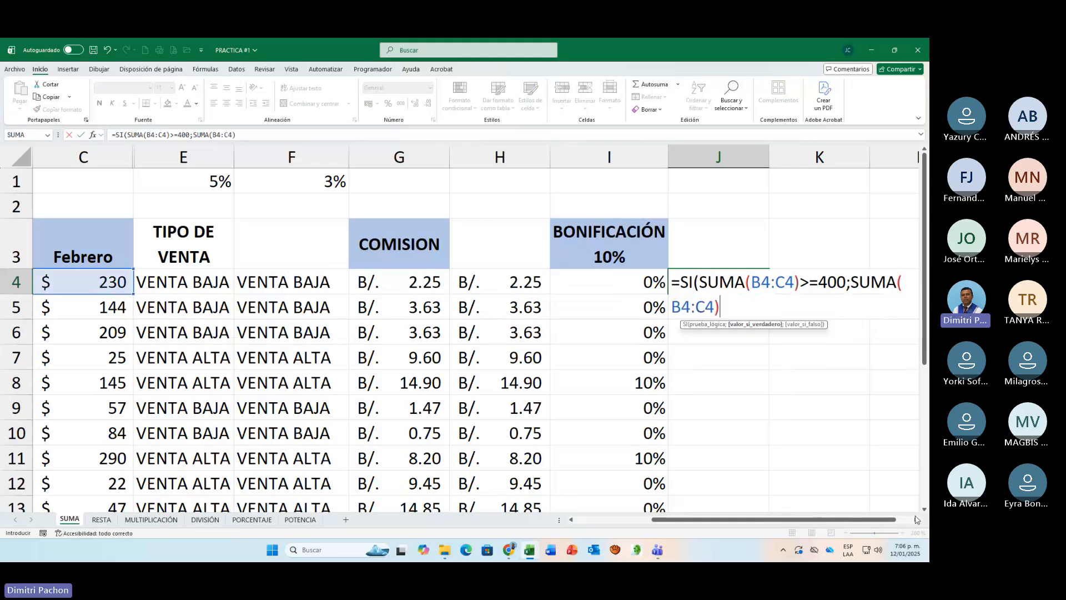
click(917, 519)
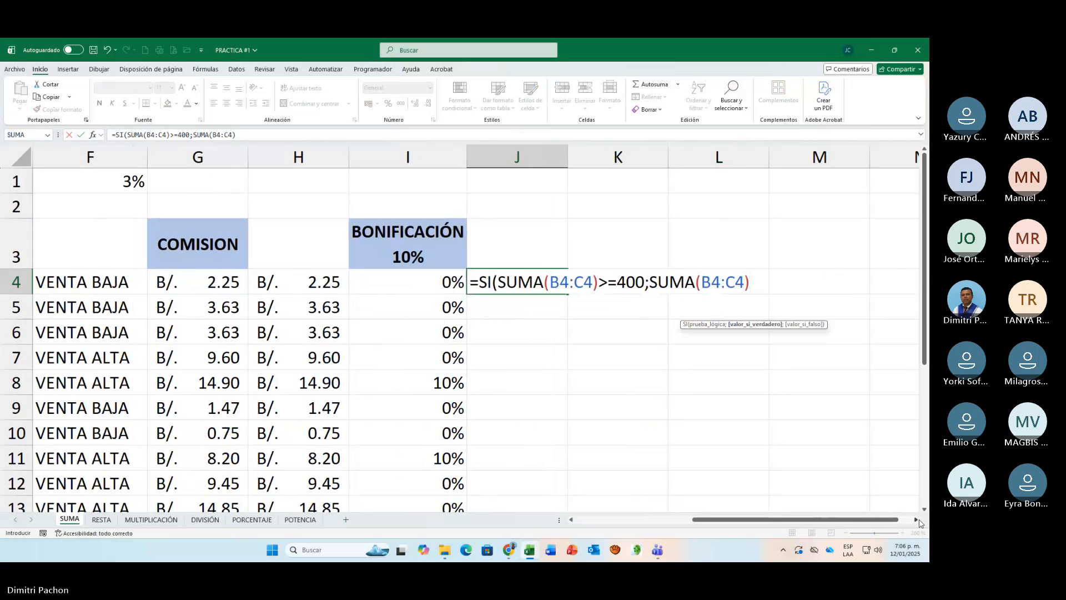
text(*)
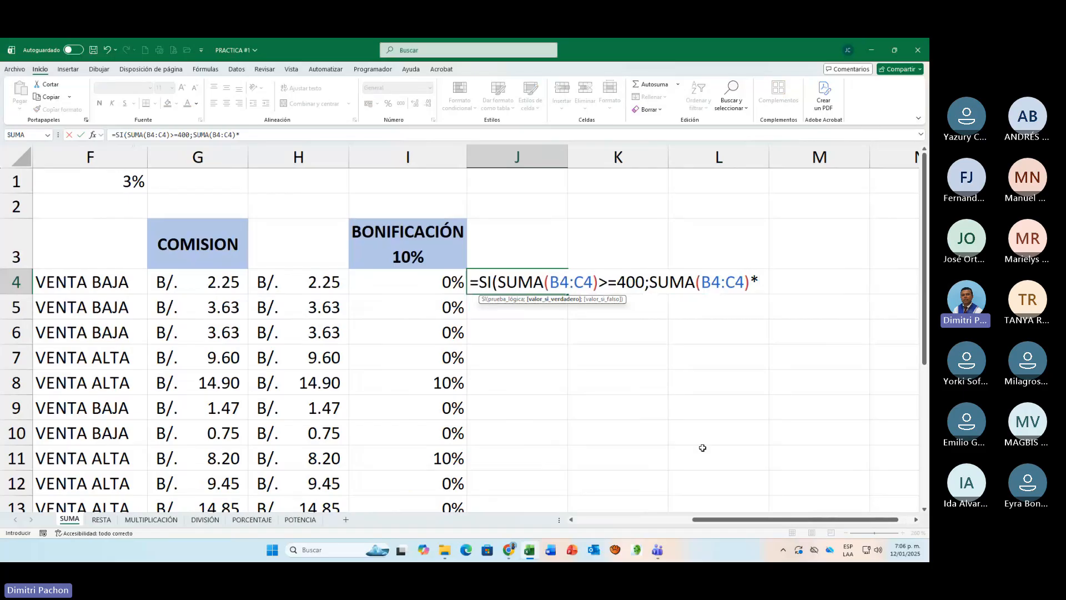
click(401, 189)
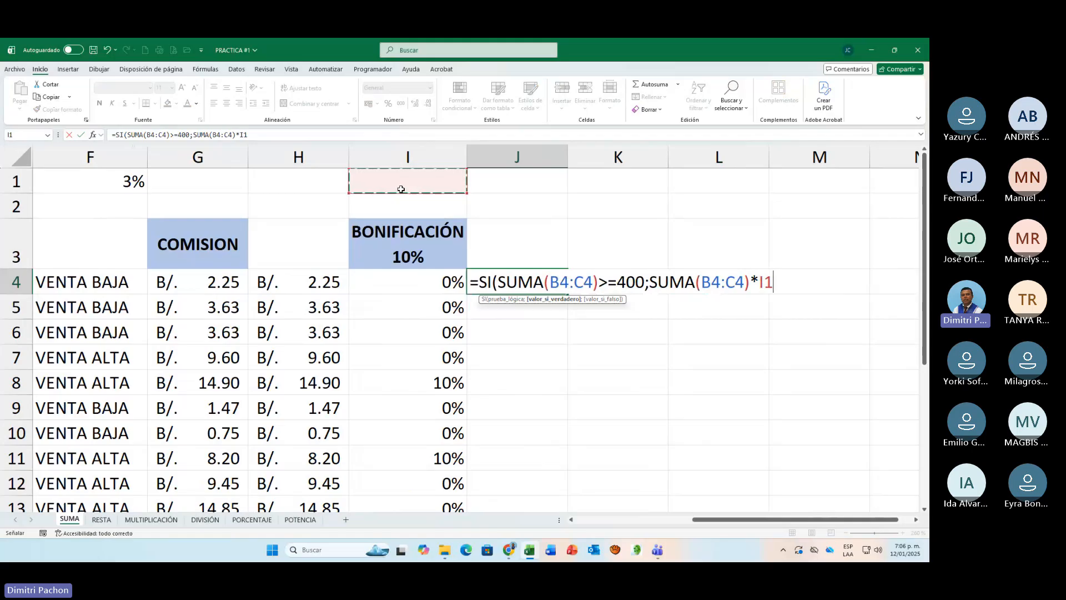
key(F4)
key(F4)
text(;)
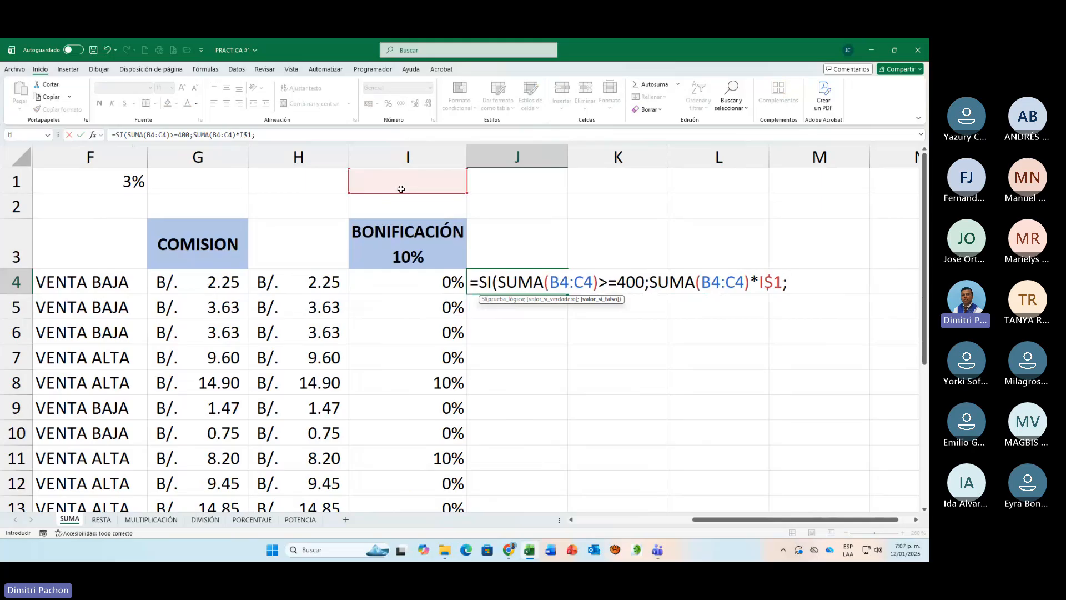
Step: Use SUMA(B4:C4) as the value if false and enter the completed SI formula in J4
text(SUMA)
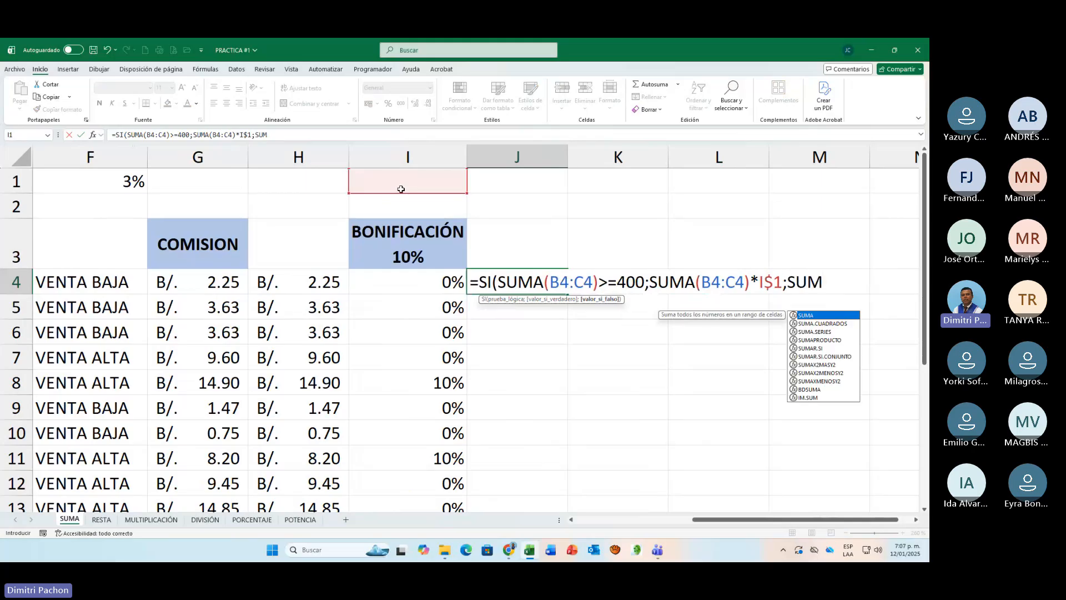
text(()
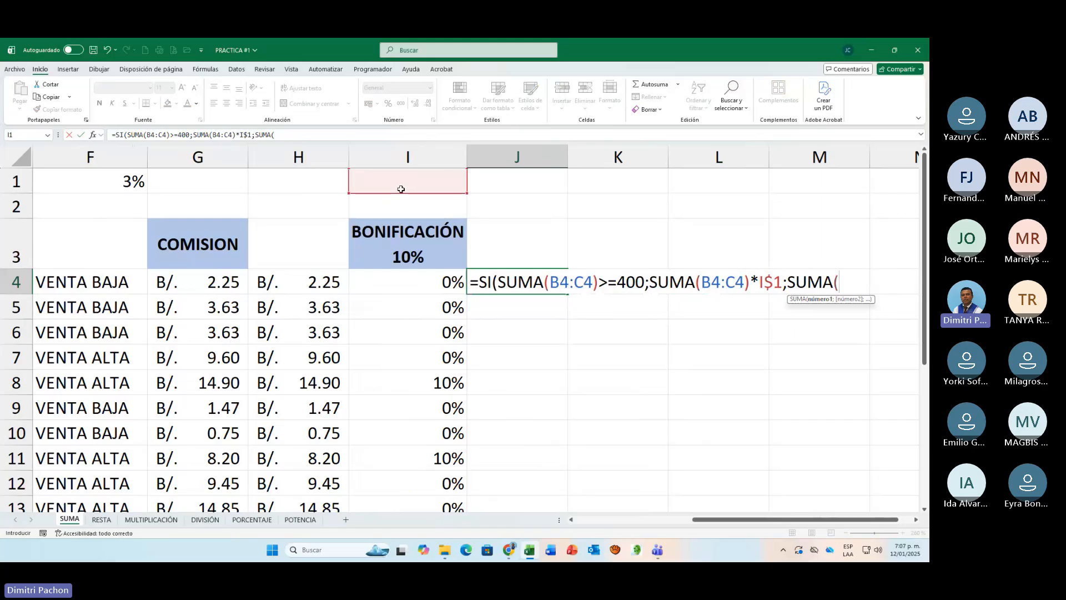
text(B4:C)
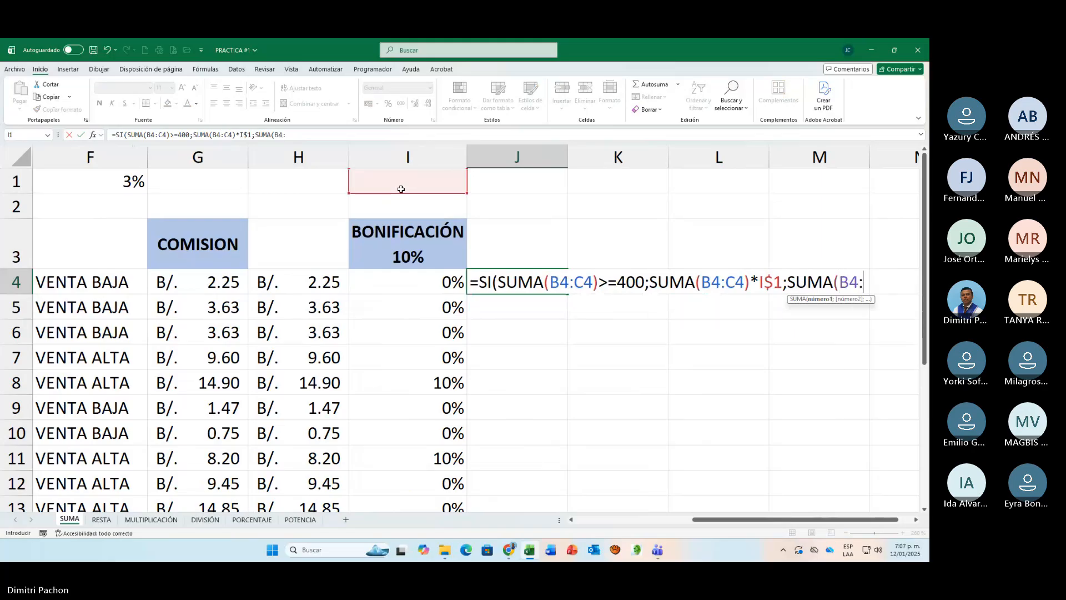
text(4))
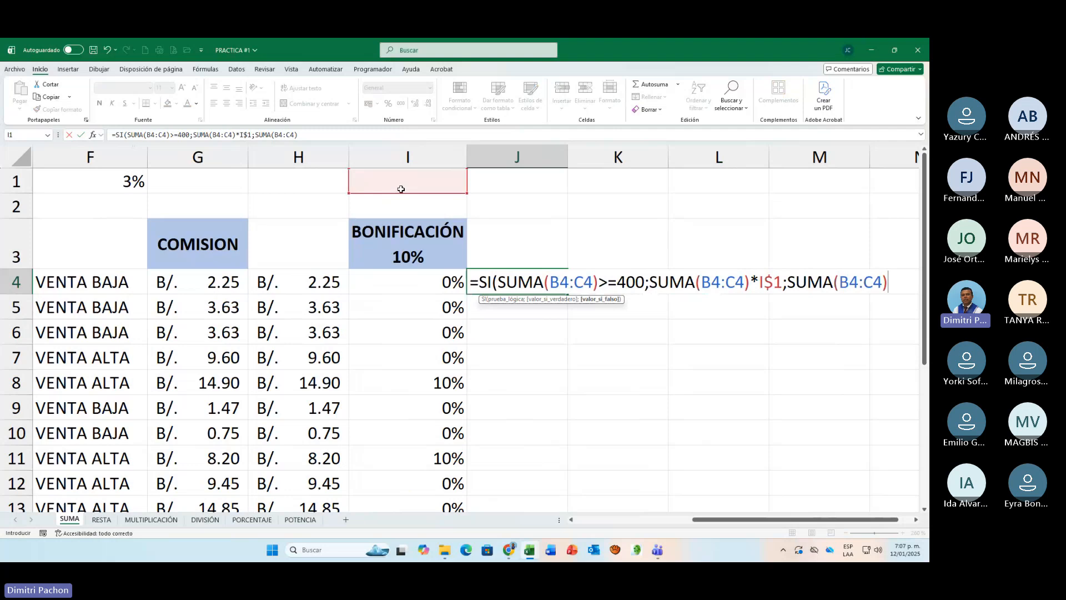
text())
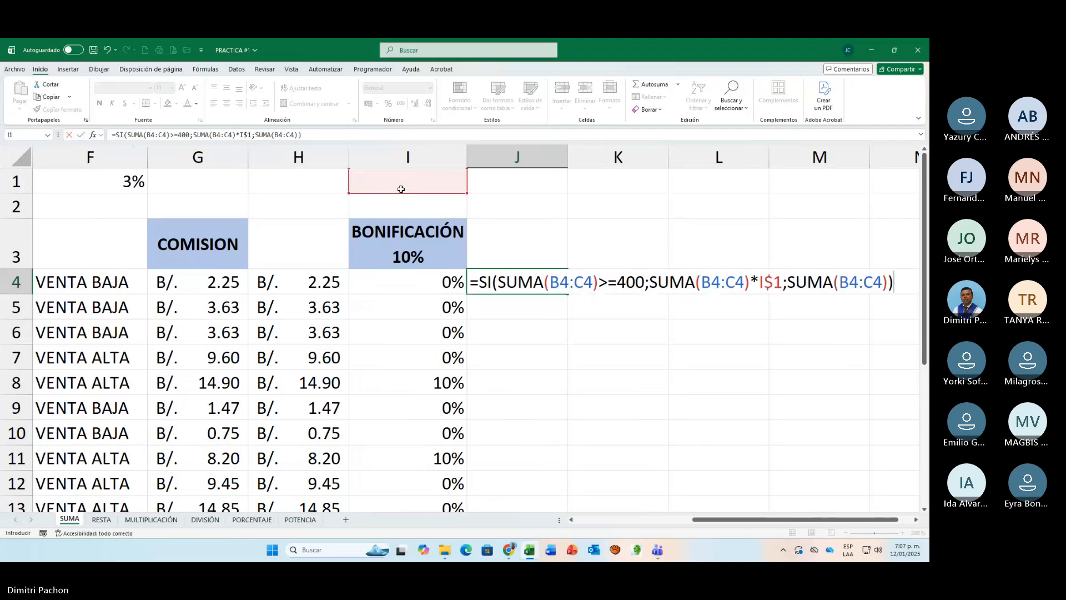
key(Return)
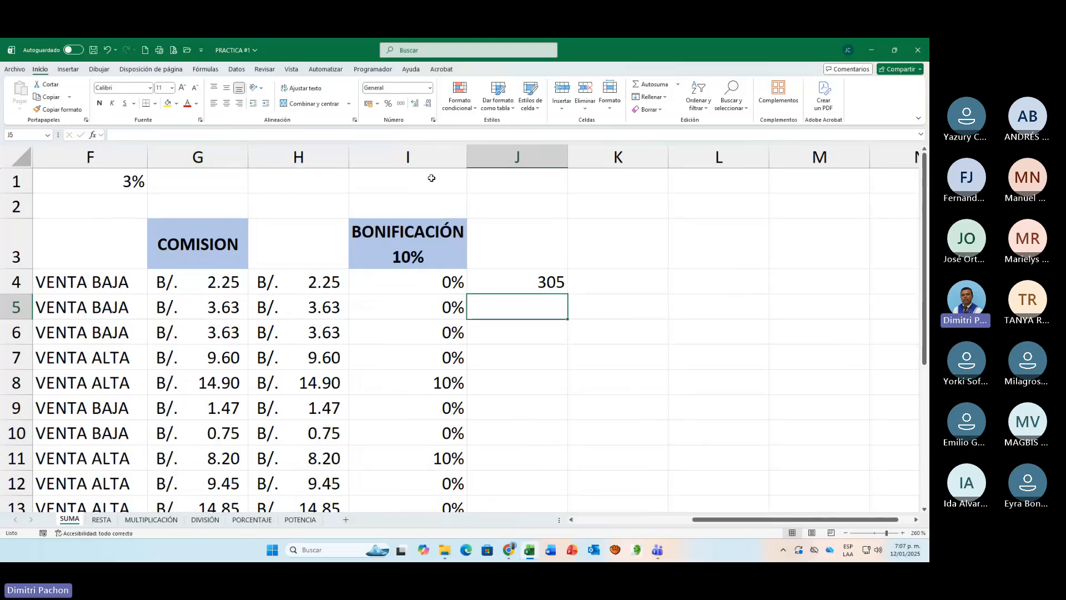
Step: Enter the bonus rate of 10% in cell I1 above the BONIFICACIÓN header
click(430, 180)
text(10)
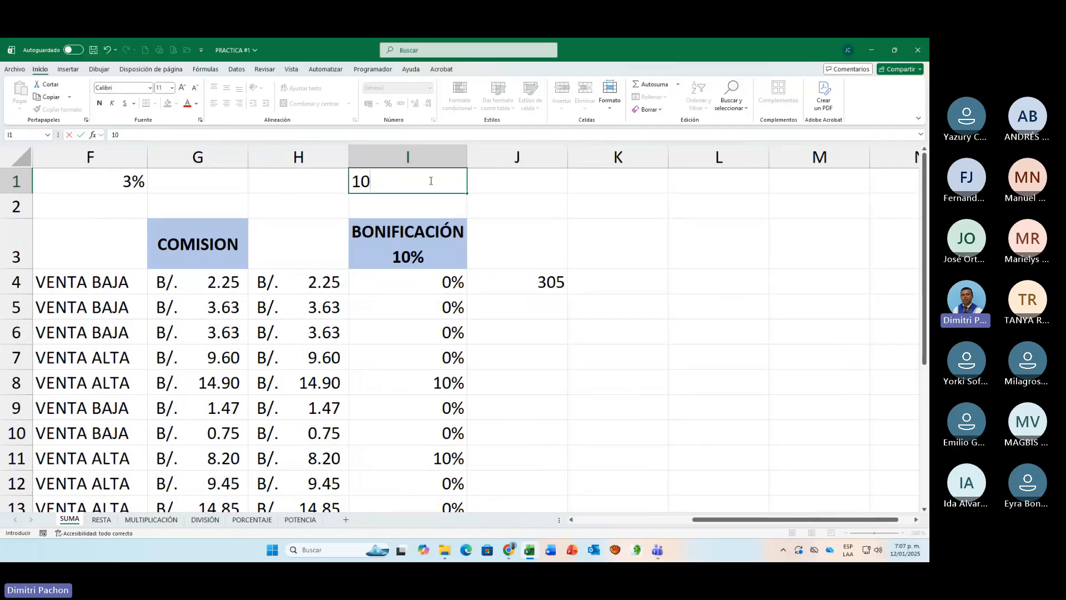
text(%)
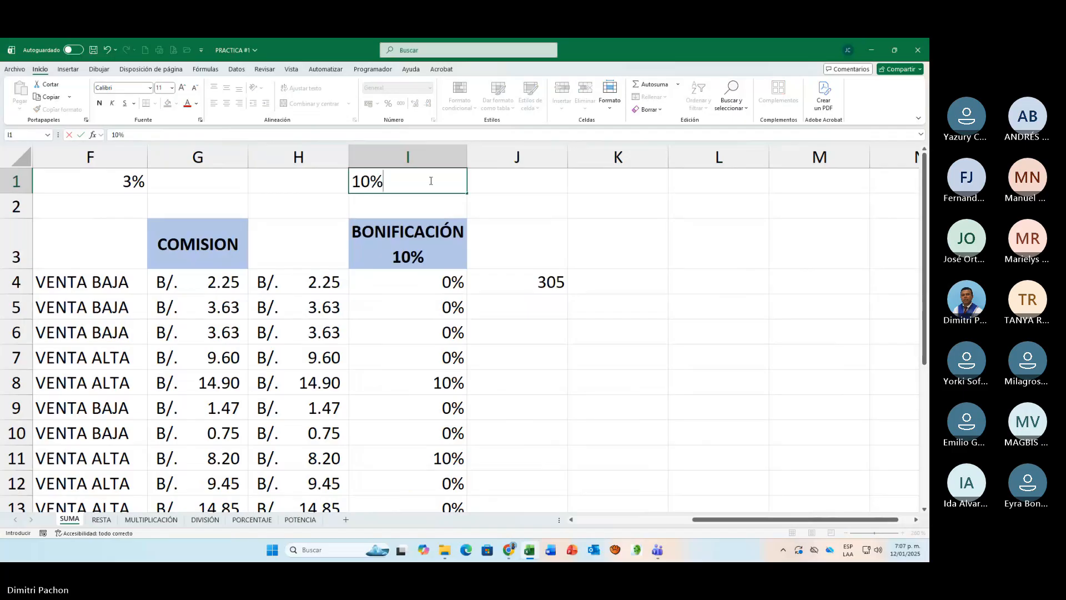
key(Return)
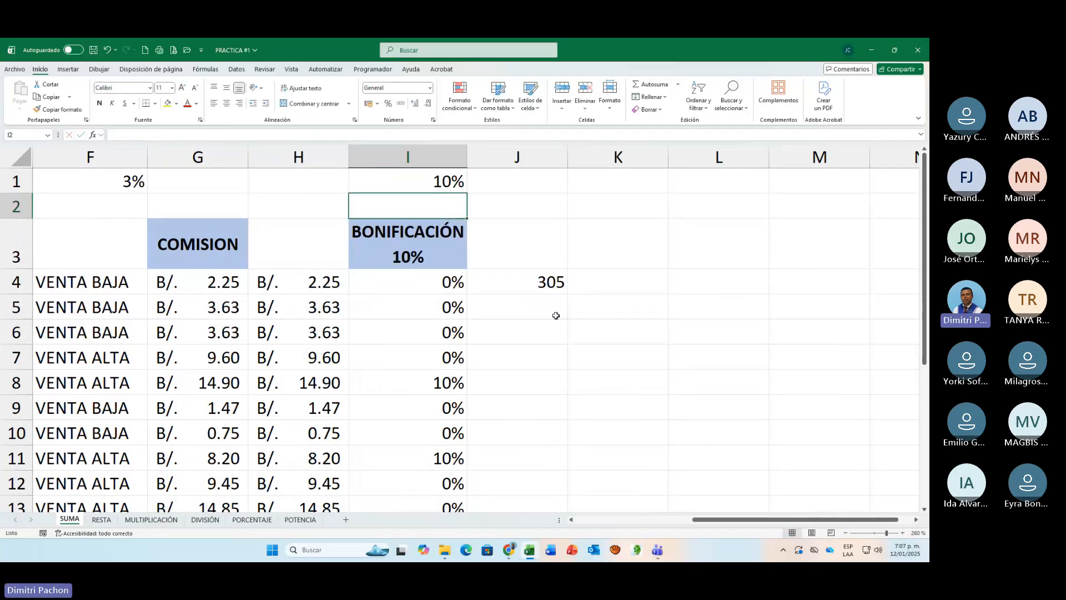
Step: Open the J4 formula for review and examine its references to the Enero and Febrero cells and I1
click(558, 284)
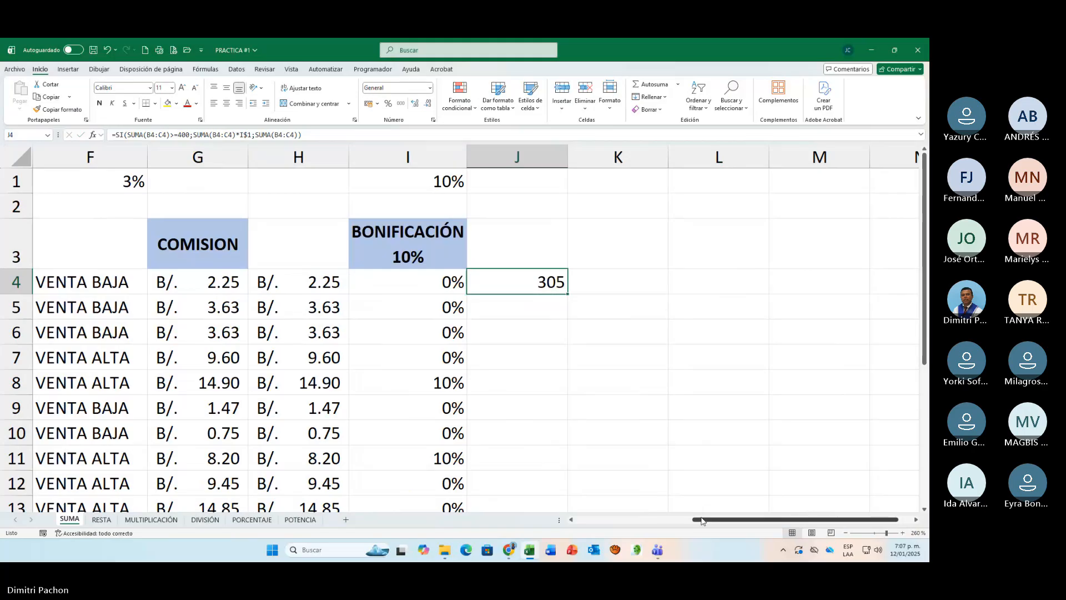
key(F2)
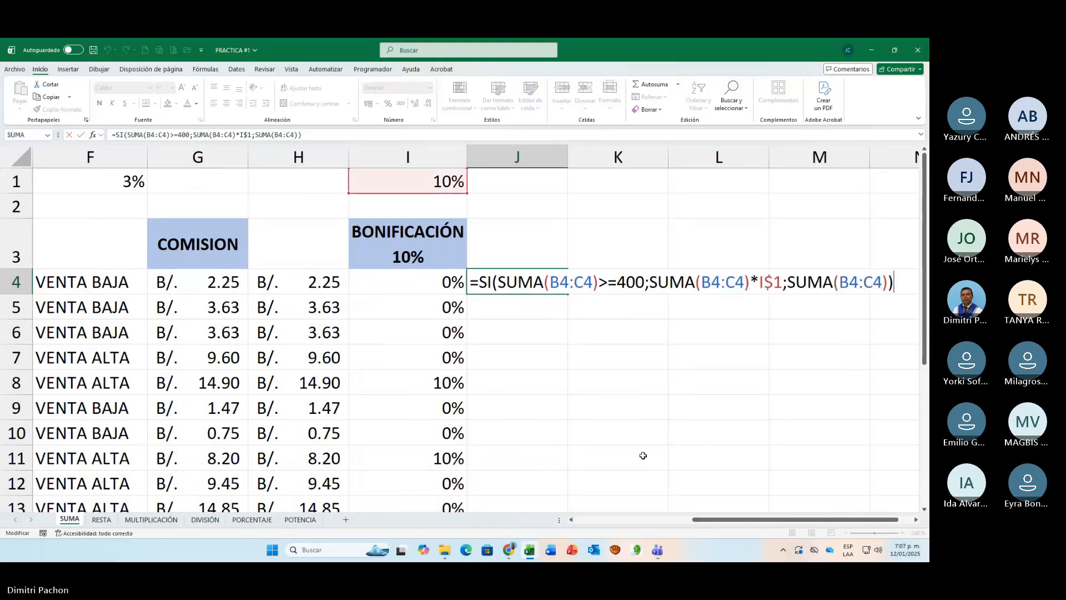
drag(711, 519, 598, 525)
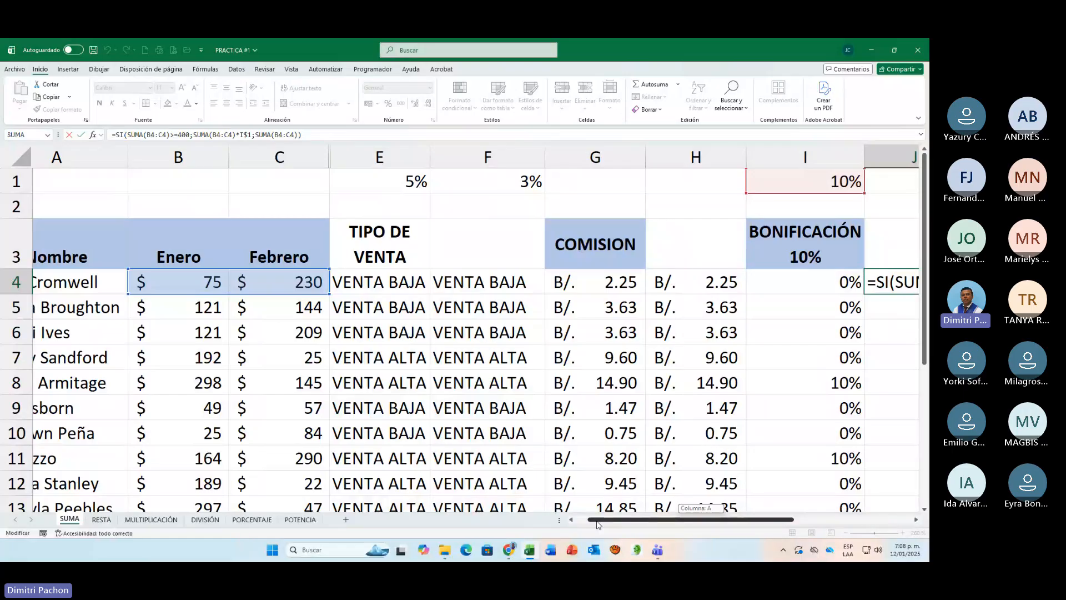
drag(597, 525, 716, 524)
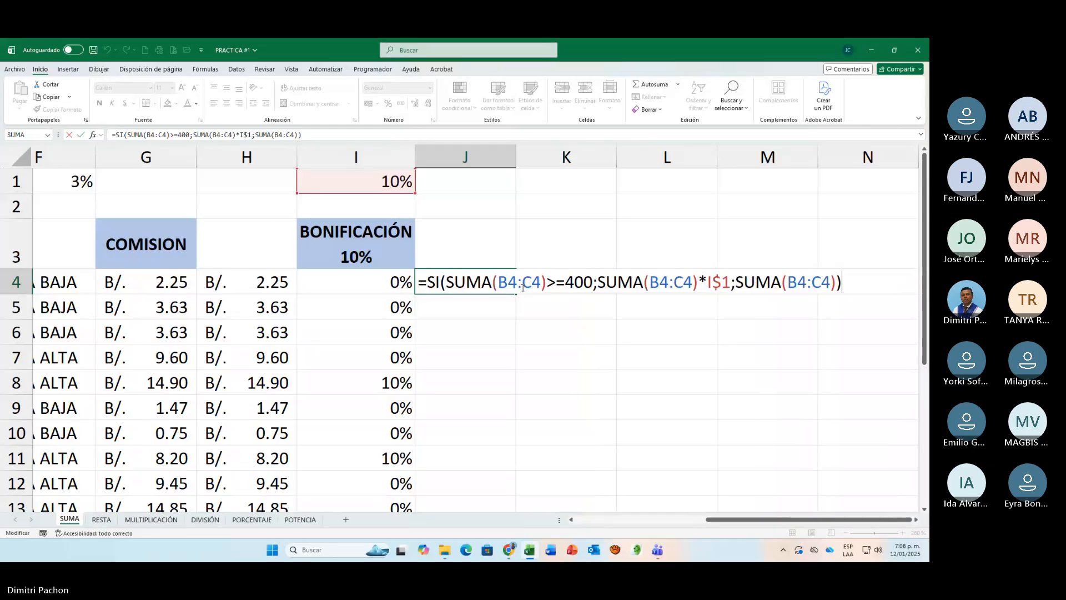
Step: Multiply the value if false in the J4 formula by J$1, keeping row 1 fixed, and enter the formula
key(Left)
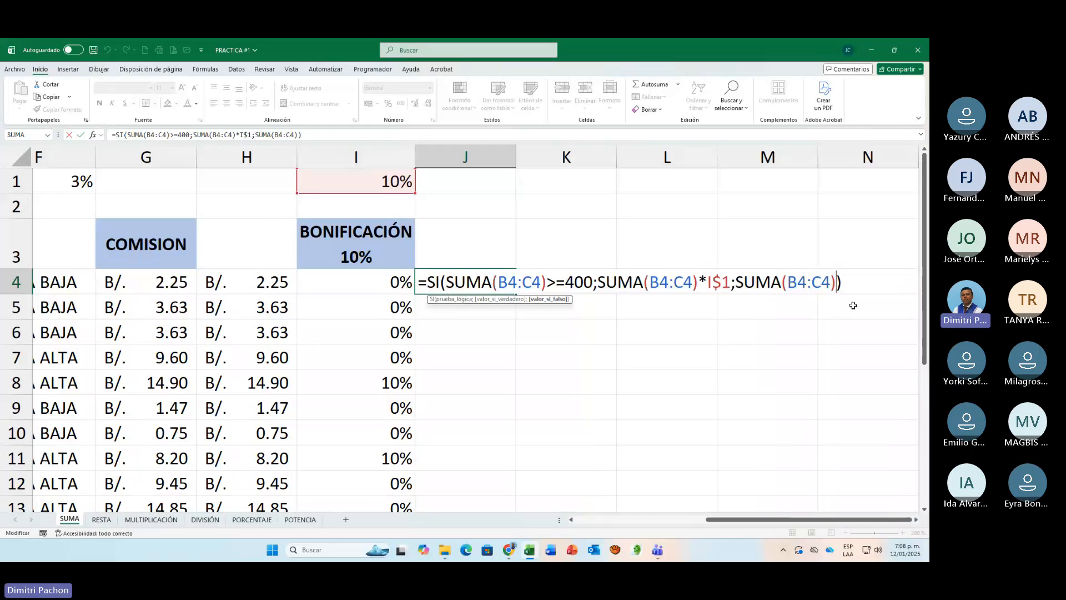
text(*)
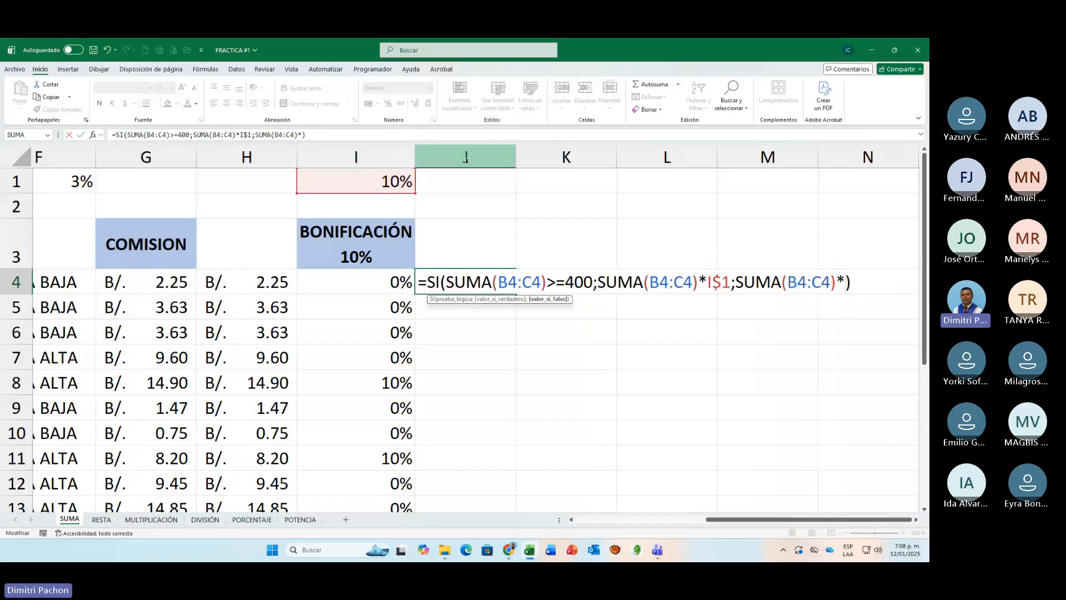
click(470, 185)
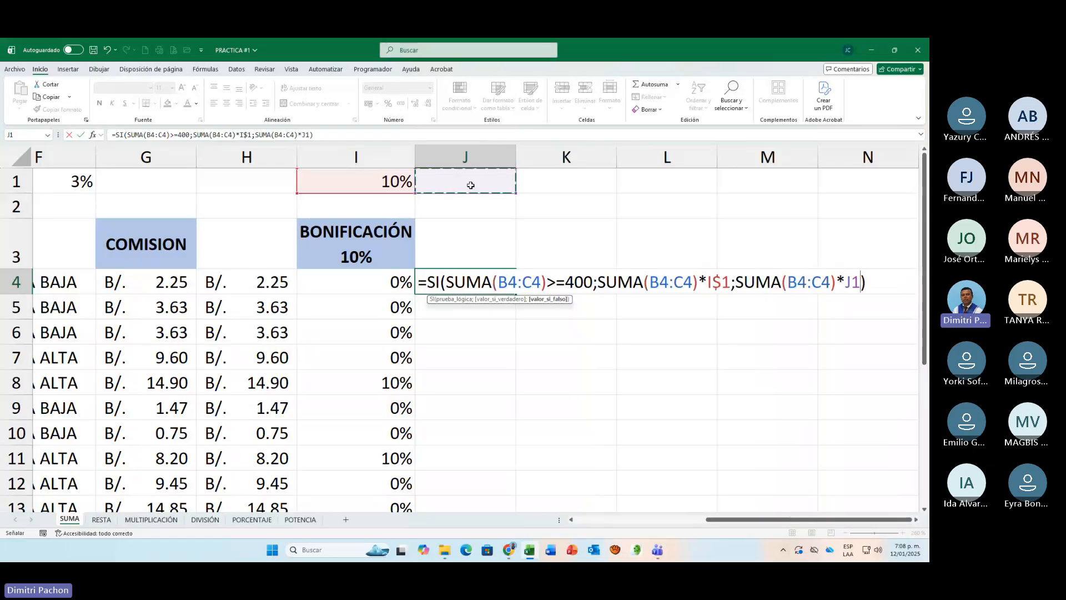
key(F4)
key(F4)
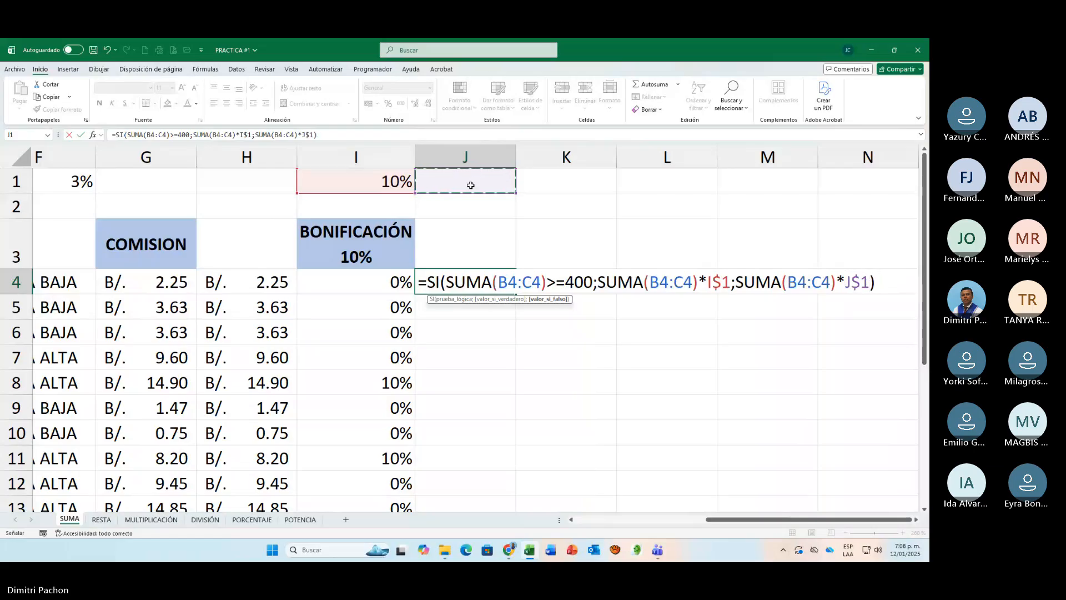
key(Return)
Step: Enter a rate of 0% in cell J1 for sales that do not earn the bonus
click(470, 185)
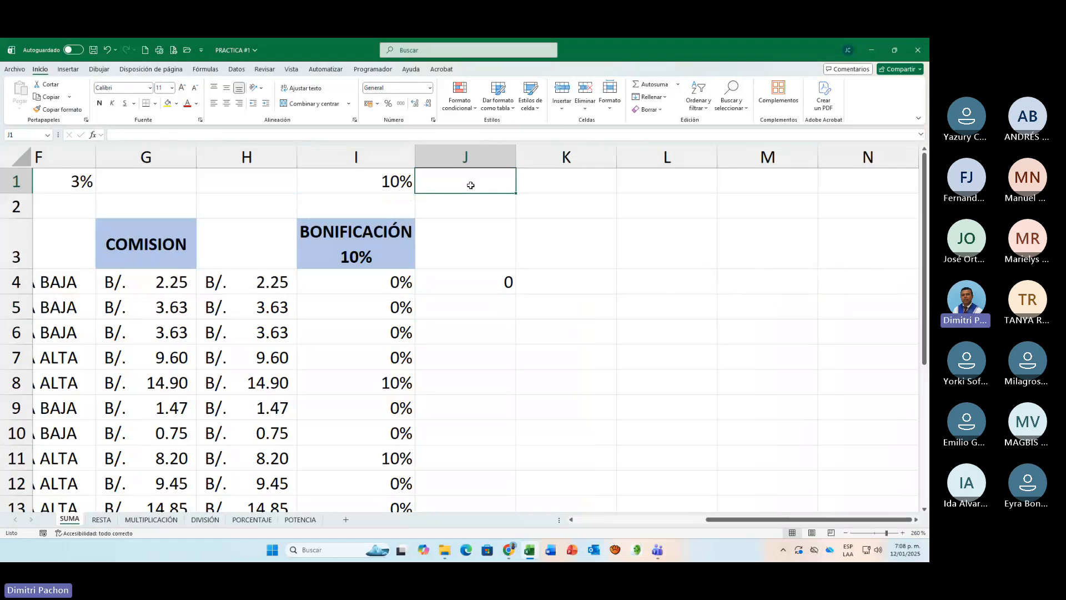
text(0)
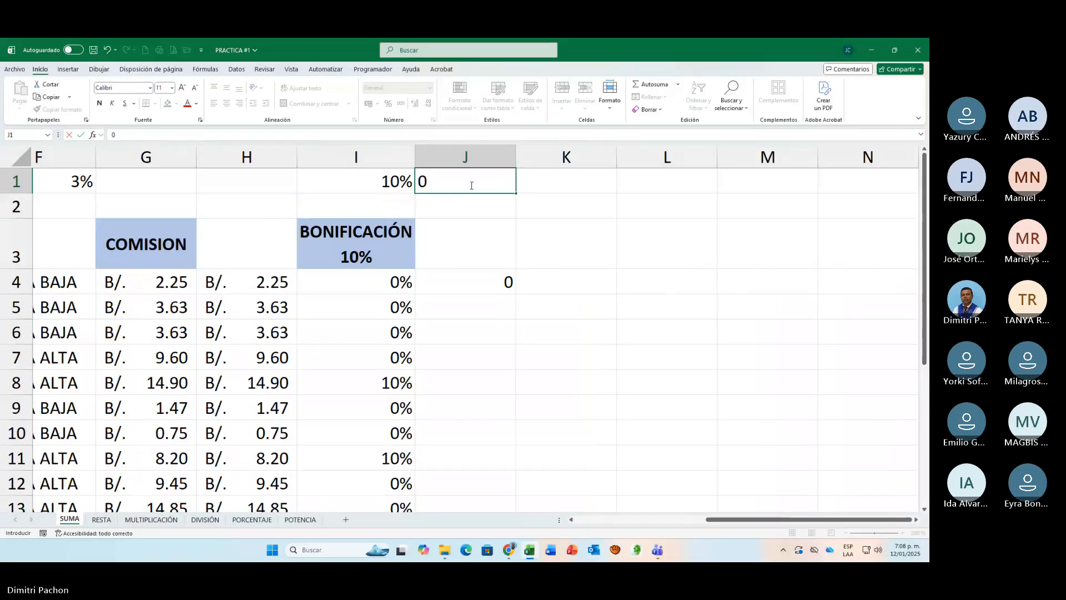
text(%)
key(Return)
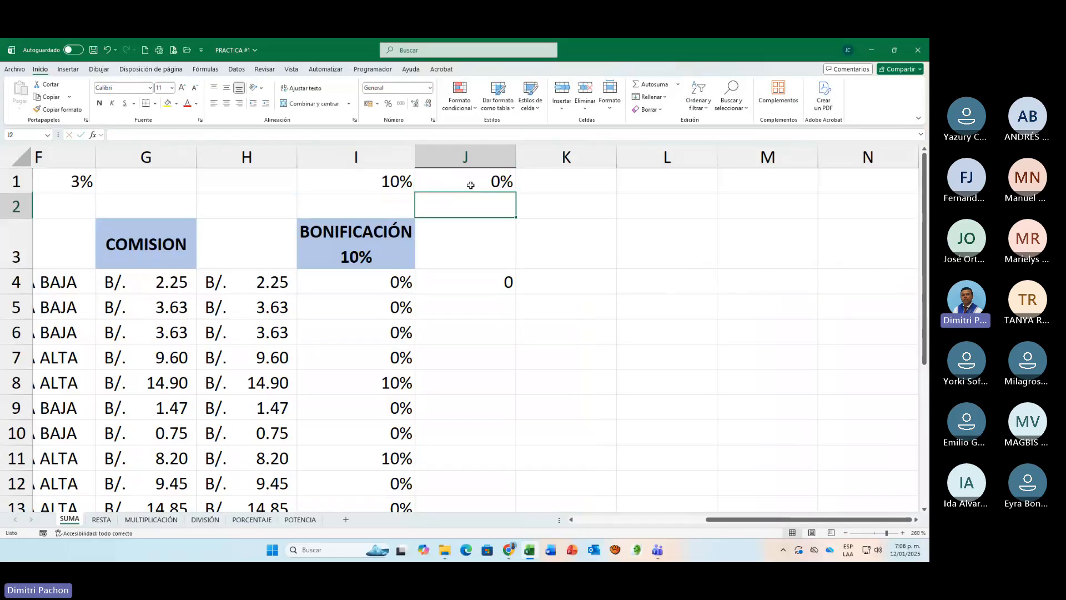
Step: Fill the J4 bonus formula down to the last salesperson's row and apply the B/. accounting format to the results
click(491, 281)
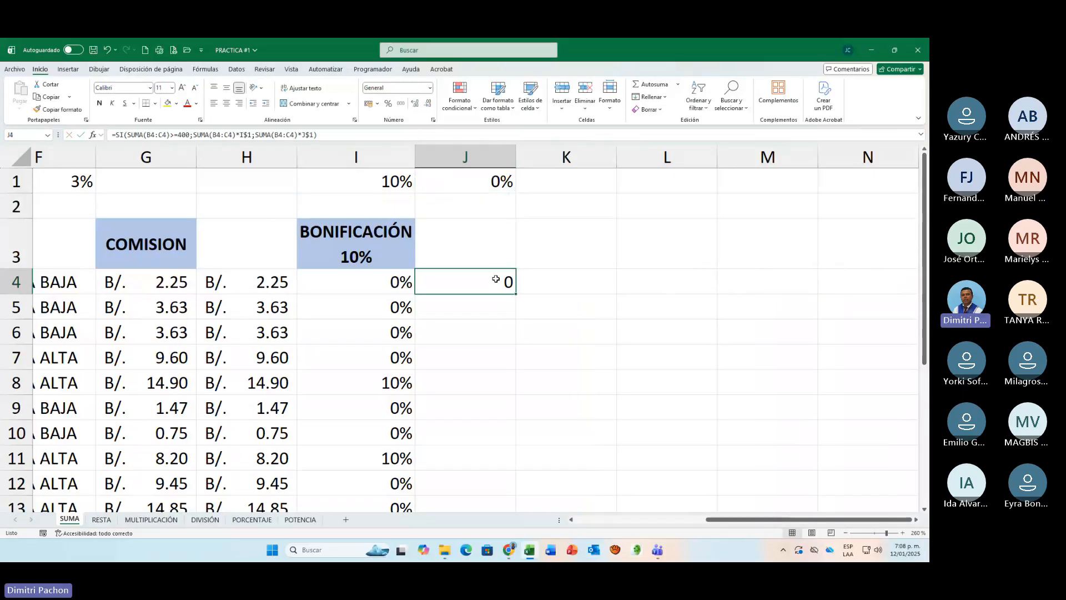
double_click(516, 294)
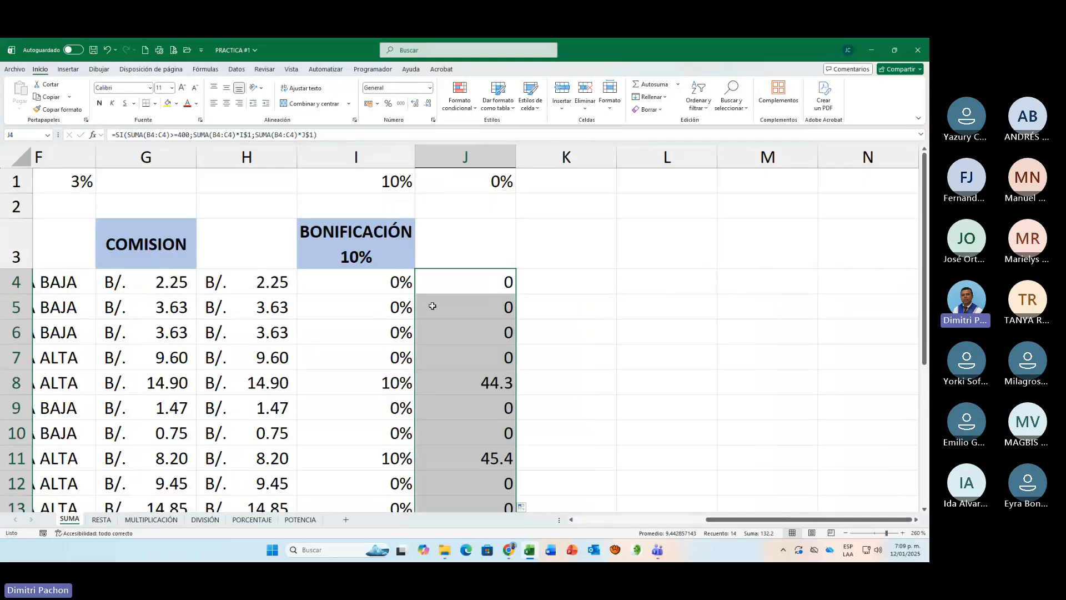
click(368, 103)
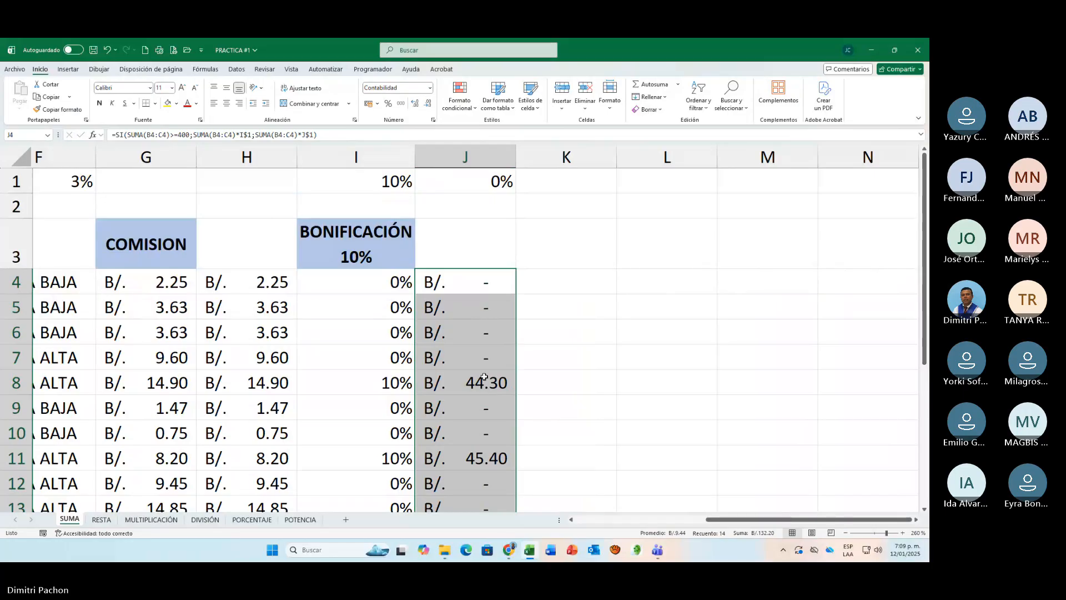
Step: Examine the J4 formula and compare the column J bonuses with the Enero and Febrero sales down to row 17
click(480, 290)
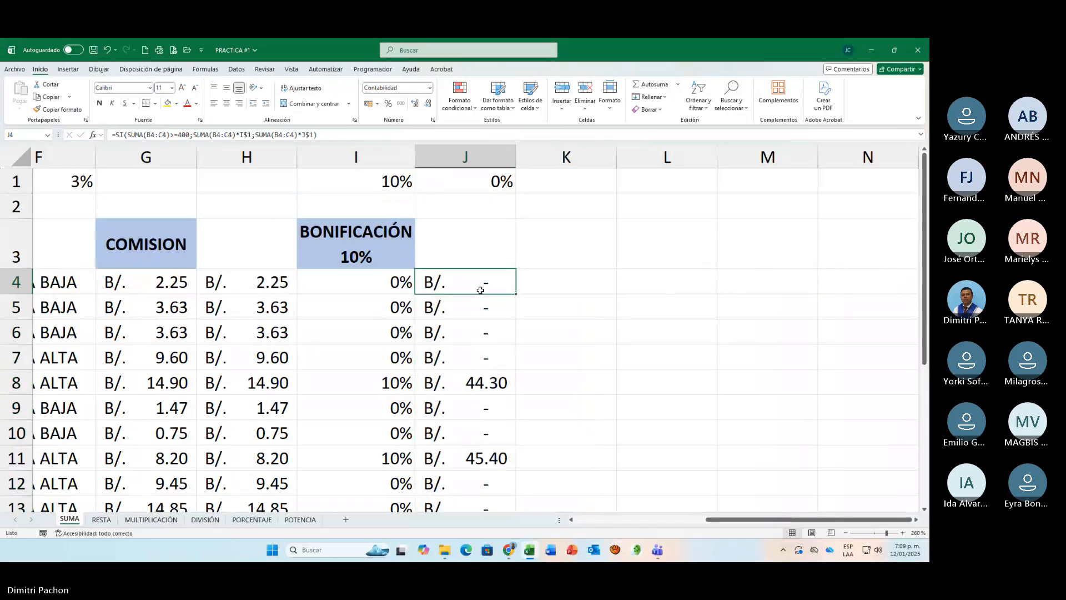
double_click(481, 290)
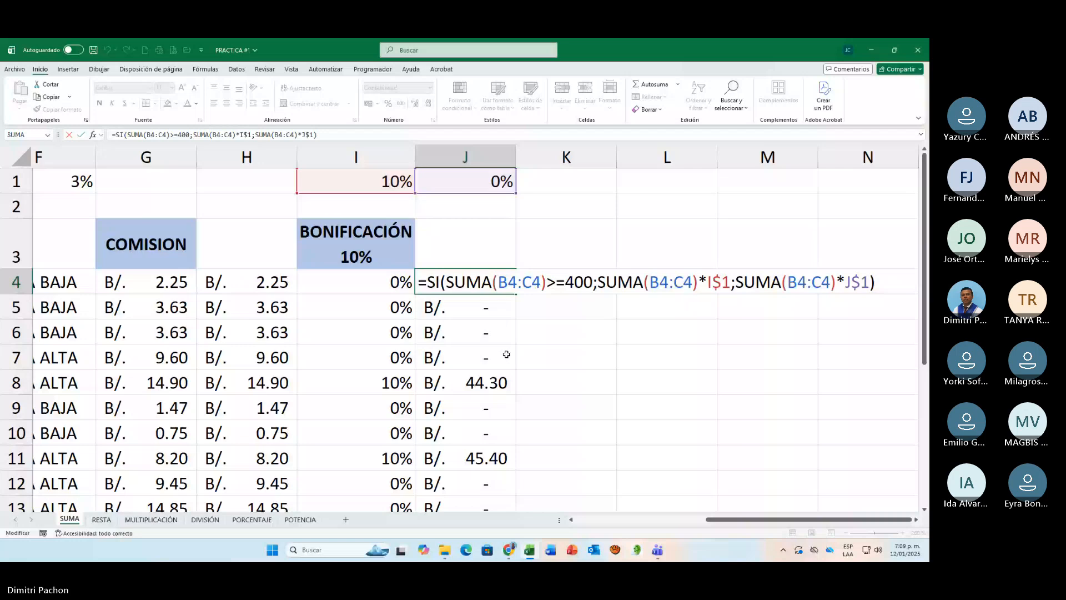
key(ctrl+Return)
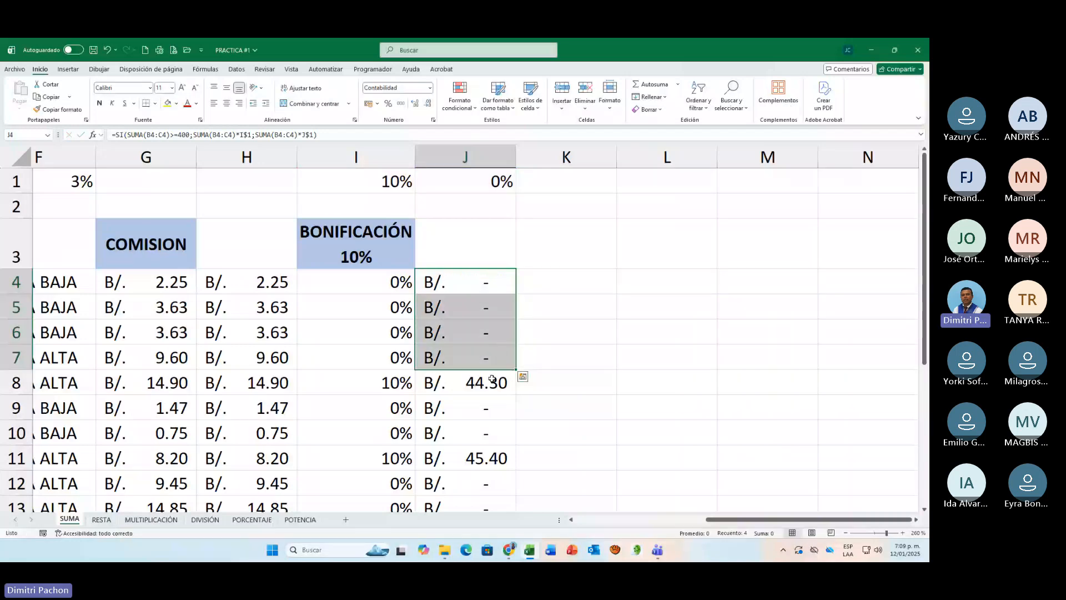
click(493, 379)
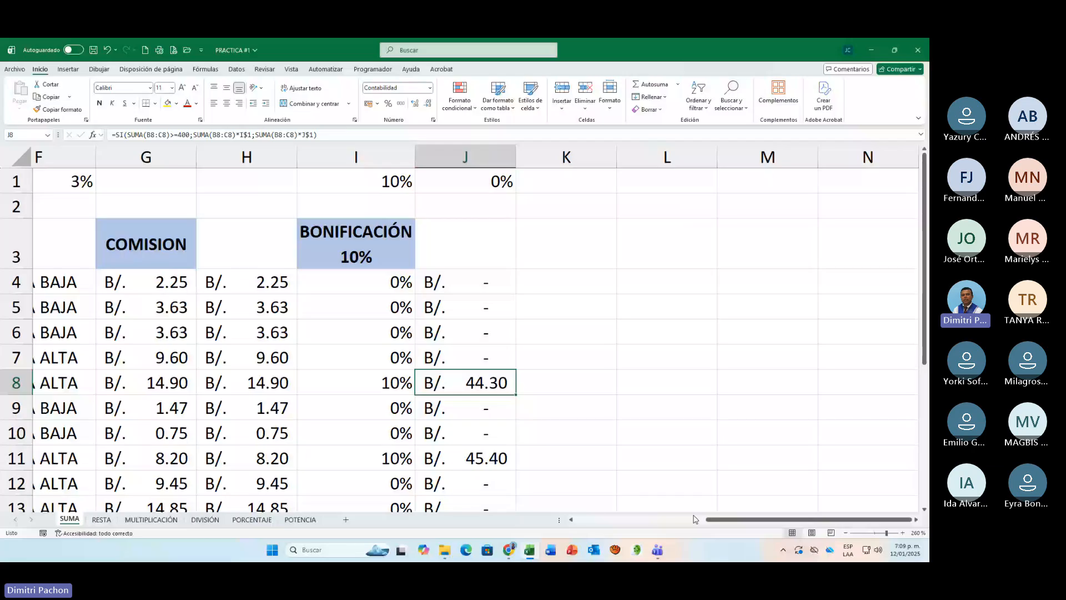
drag(713, 519, 626, 520)
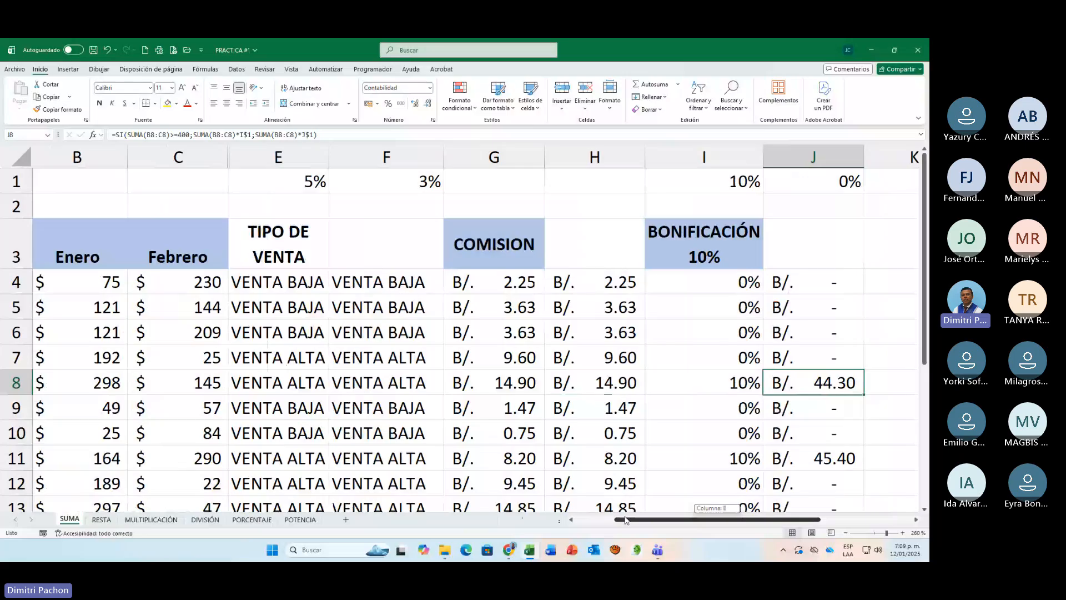
drag(626, 521, 615, 520)
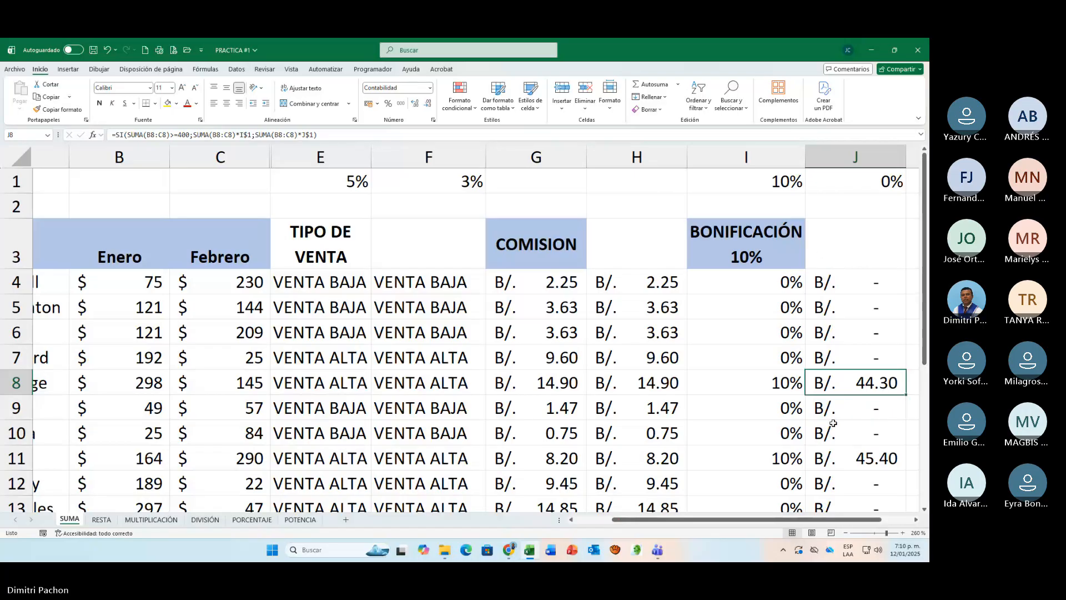
scroll(833, 423, down, 5)
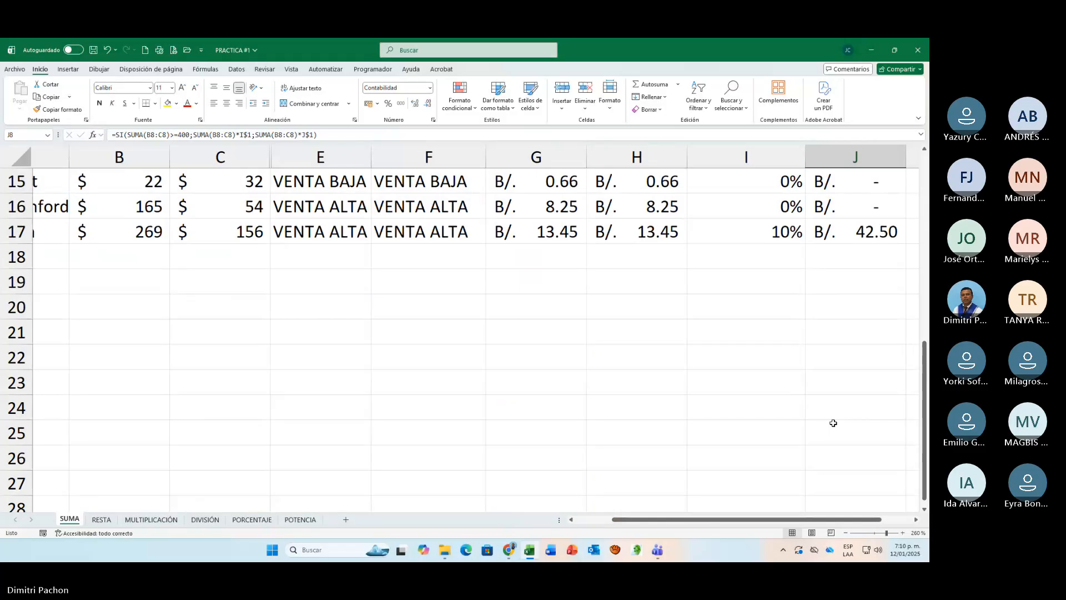
scroll(833, 423, up, 5)
Step: Open the J4 formula again and examine its condition, both SUMA results and its references to B4:C4, I1 and J1
click(855, 282)
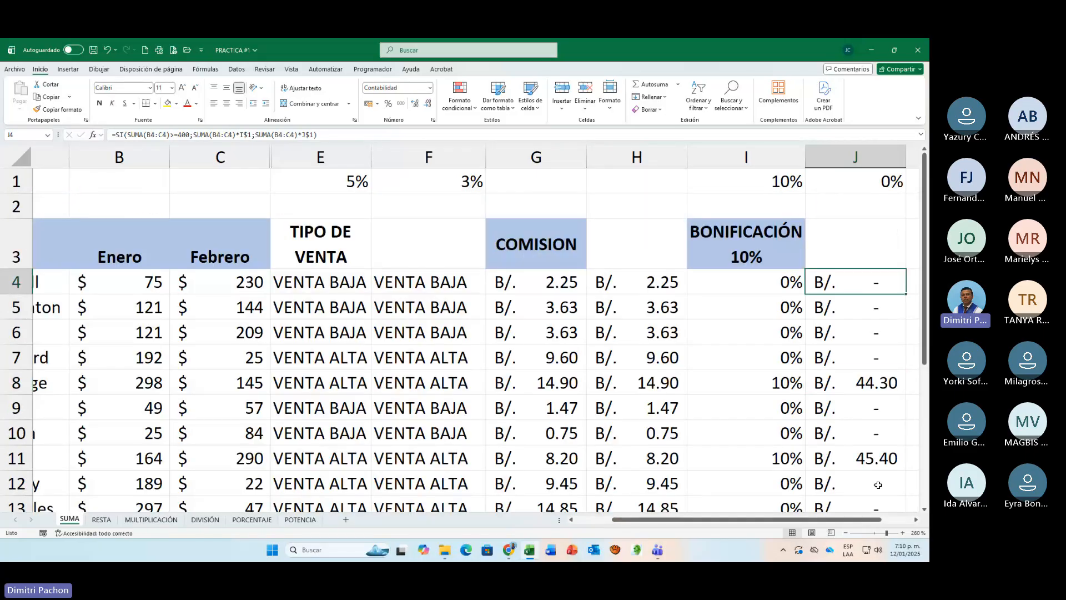
click(917, 519)
click(916, 520)
click(916, 520)
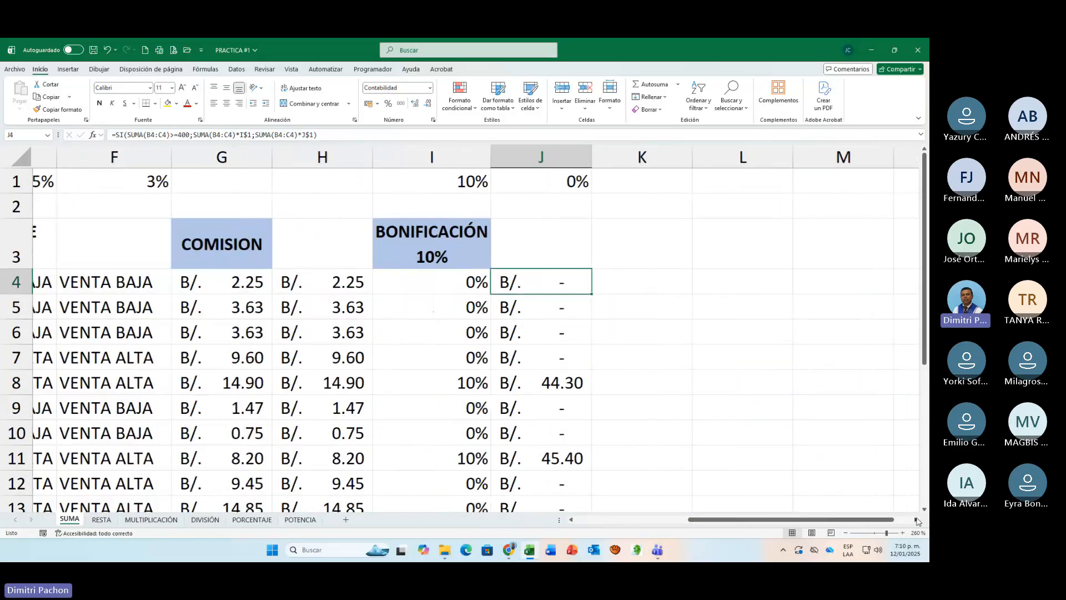
click(916, 520)
key(F2)
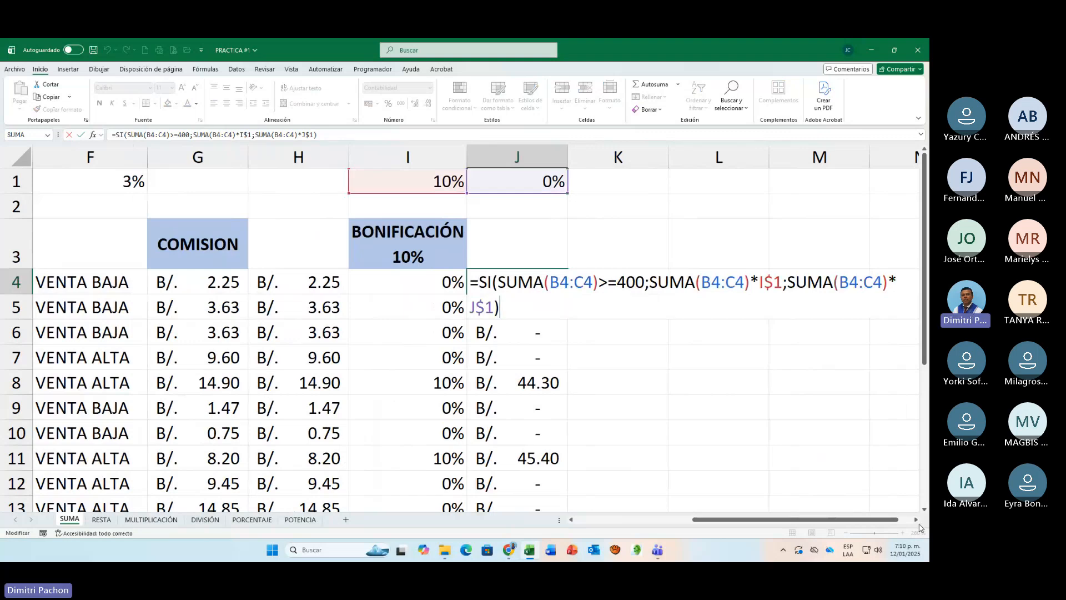
click(916, 521)
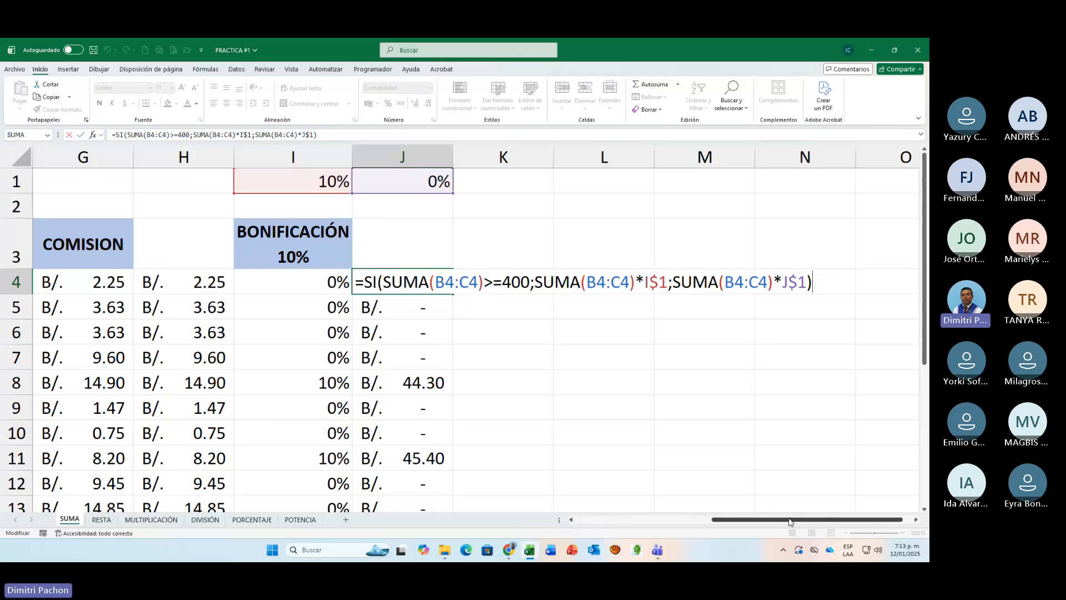
drag(790, 521, 613, 498)
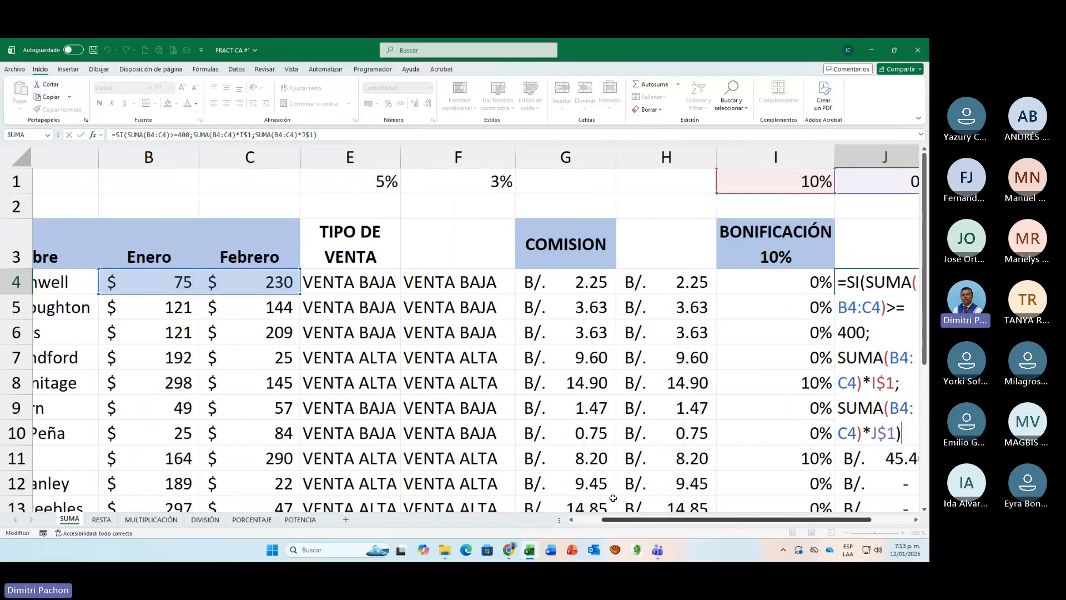
Step: Review the SI formulas in E4 and F4, comparing their conditions and the order of VENTA ALTA and VENTA BAJA
click(374, 286)
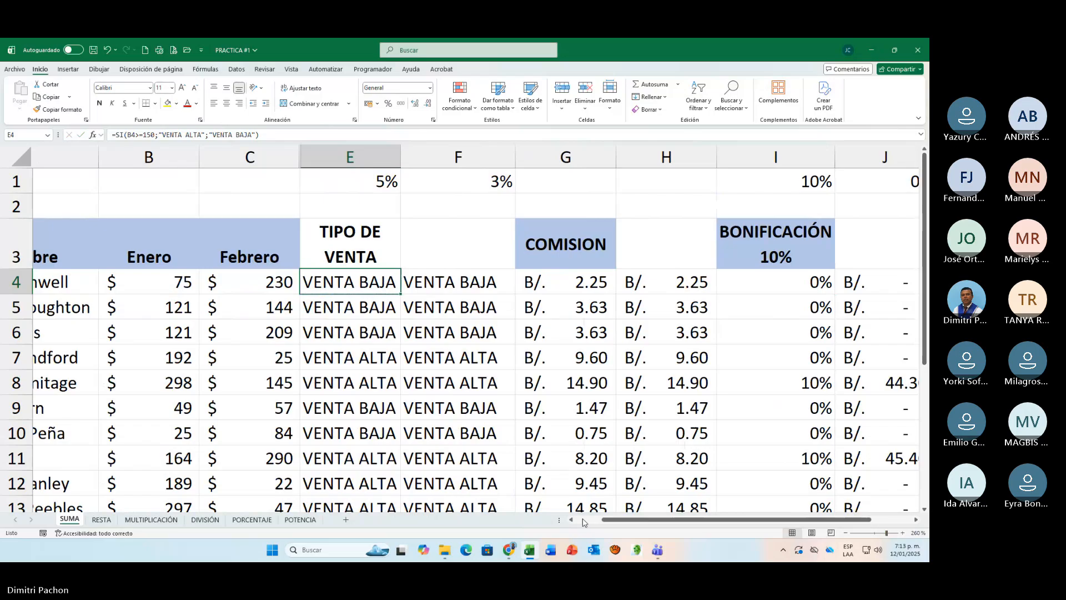
key(F2)
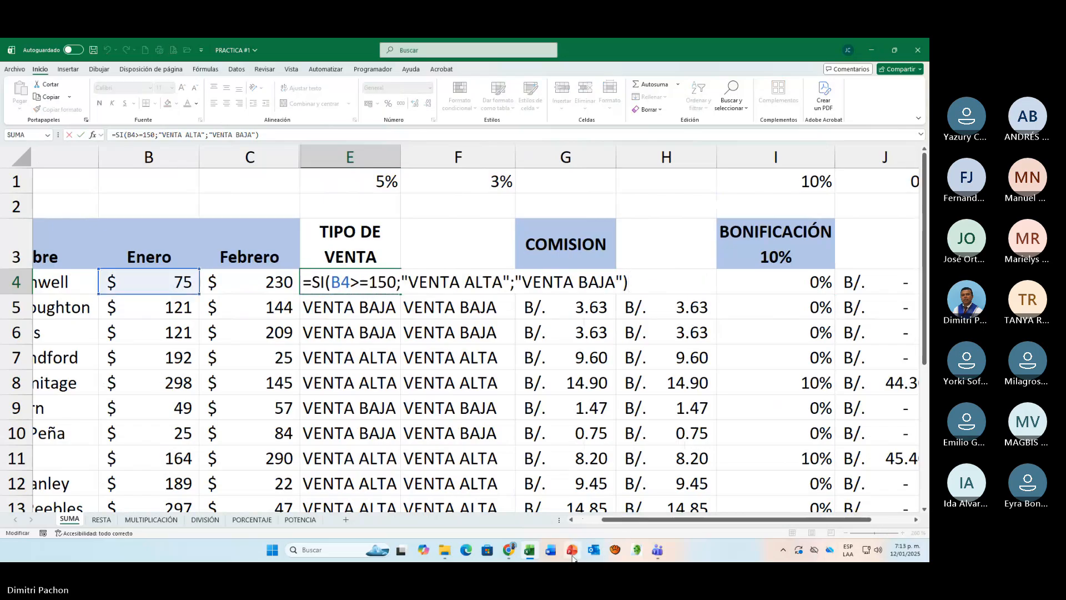
drag(620, 521, 589, 525)
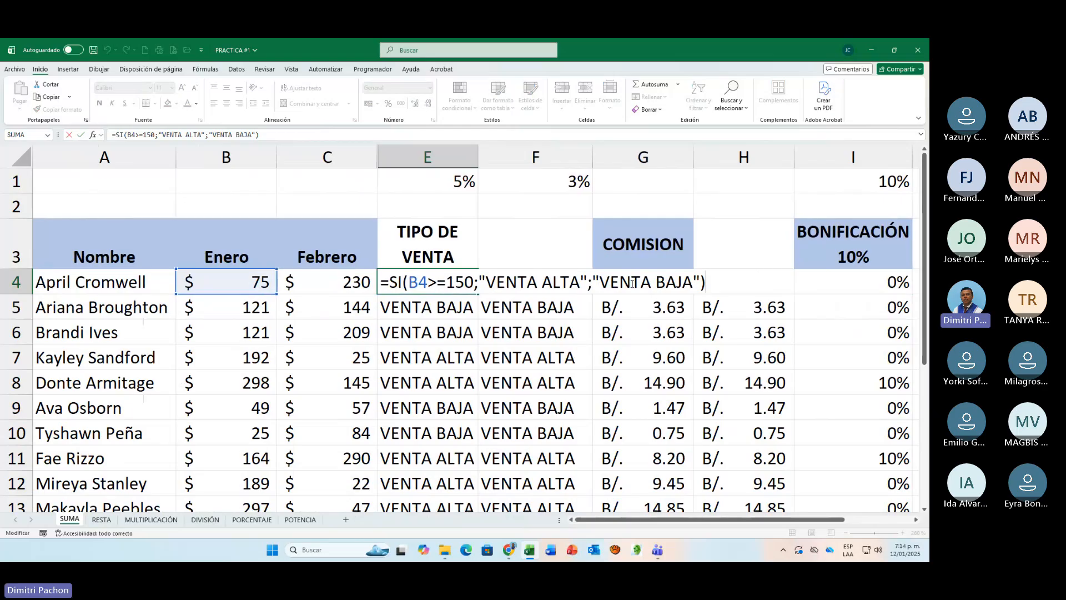
key(Return)
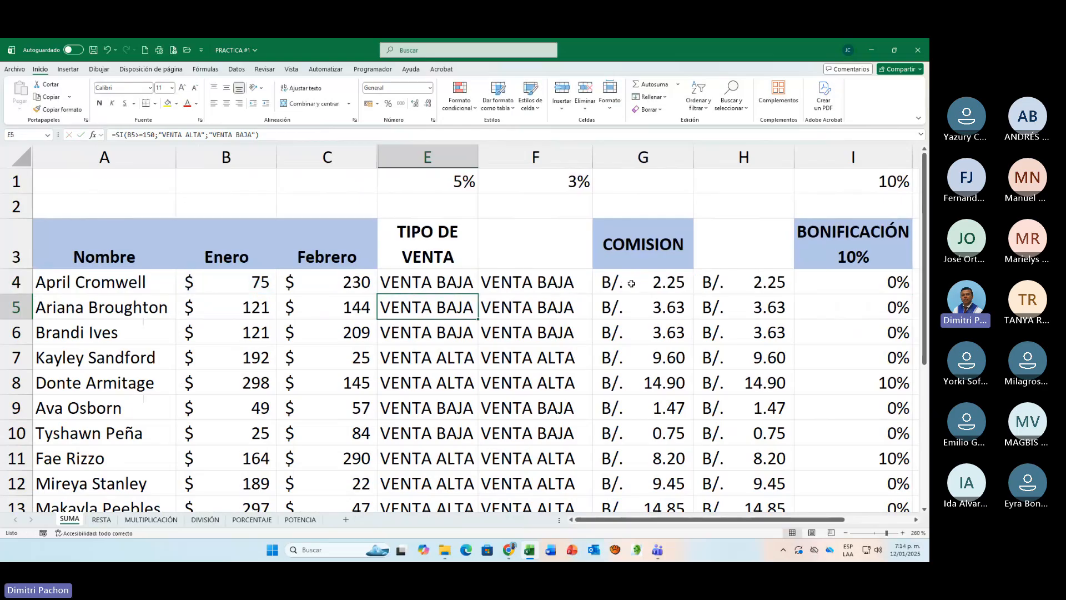
click(523, 279)
key(F2)
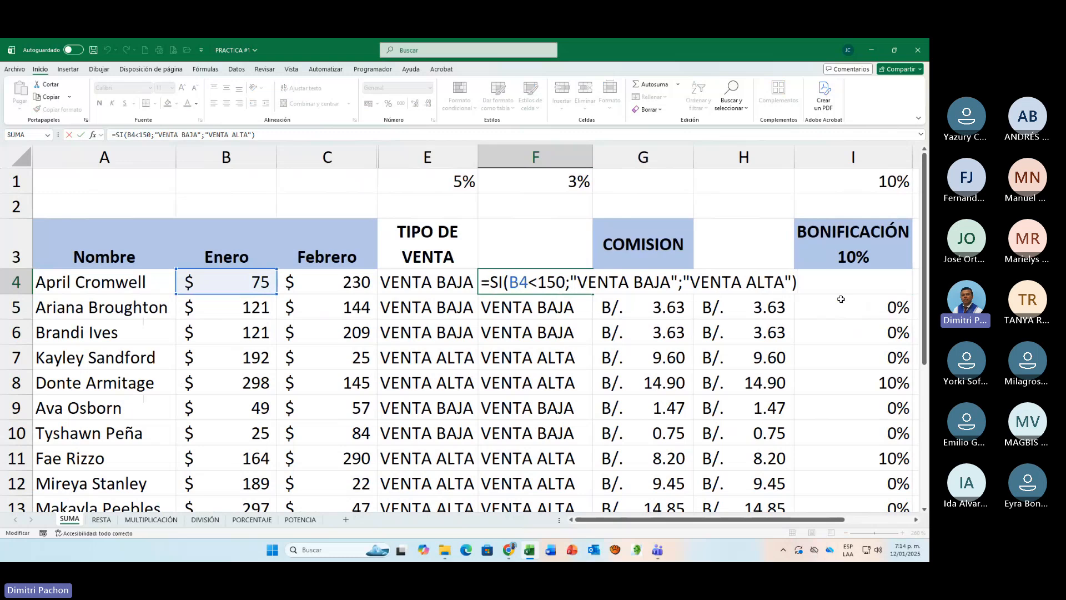
key(Return)
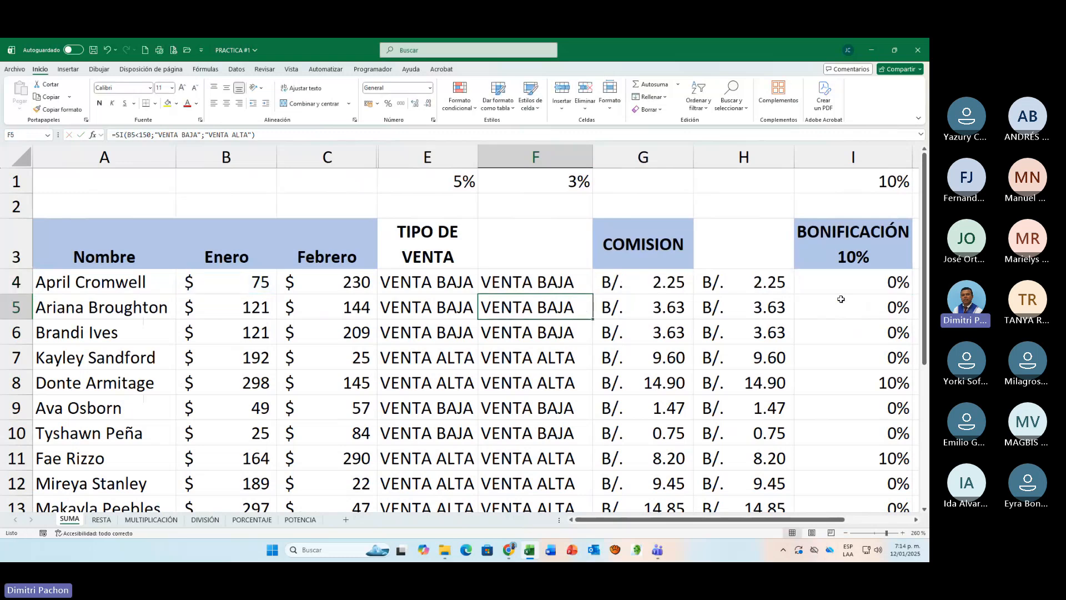
Step: Review the COMISION formula in G4 together with the commission rates it references in E1 and F1
click(663, 285)
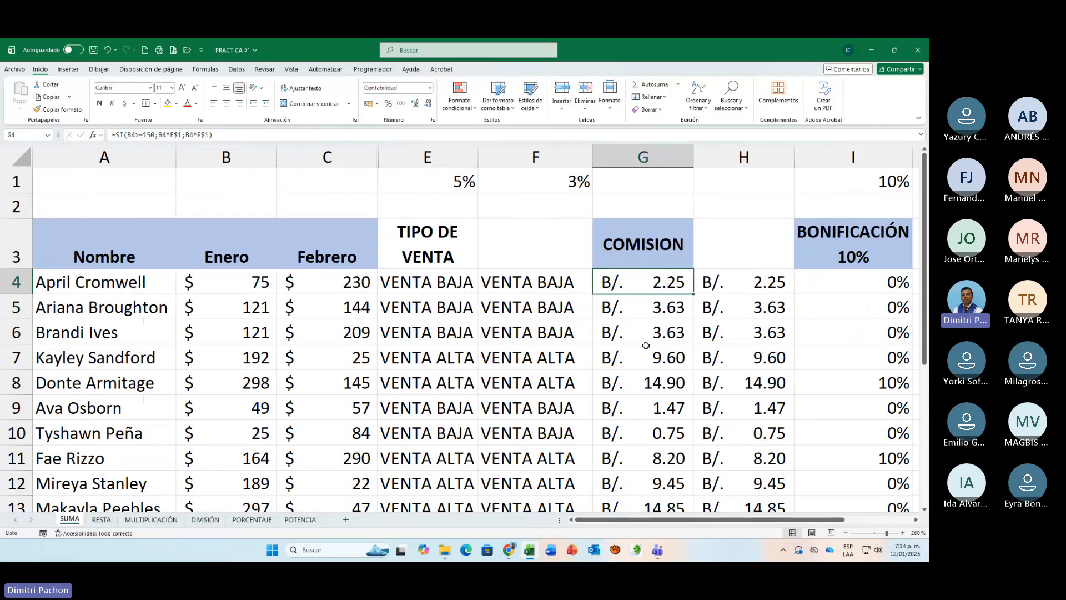
click(462, 181)
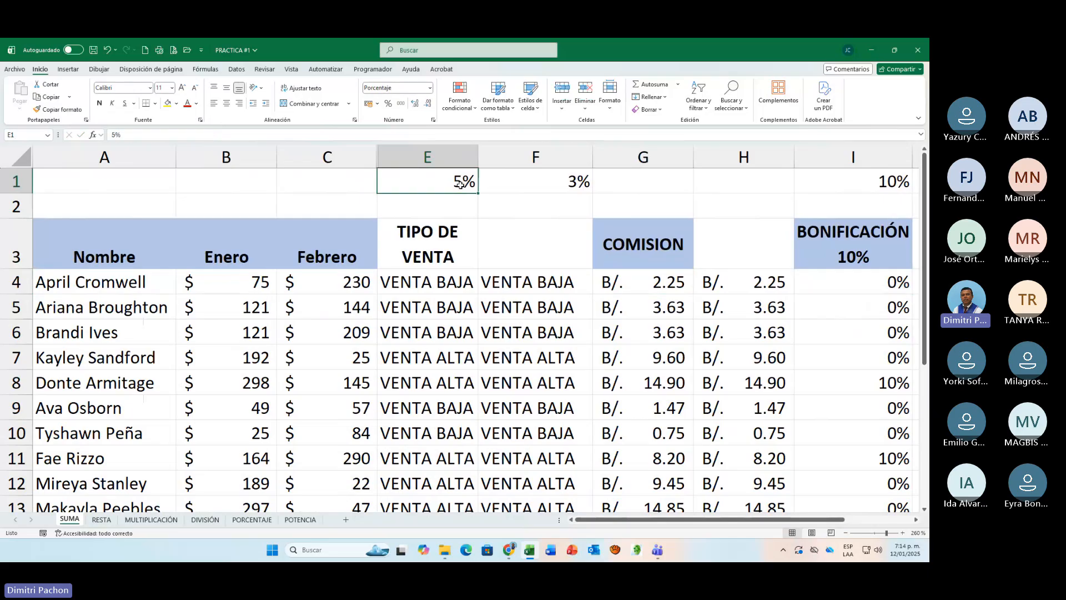
click(565, 188)
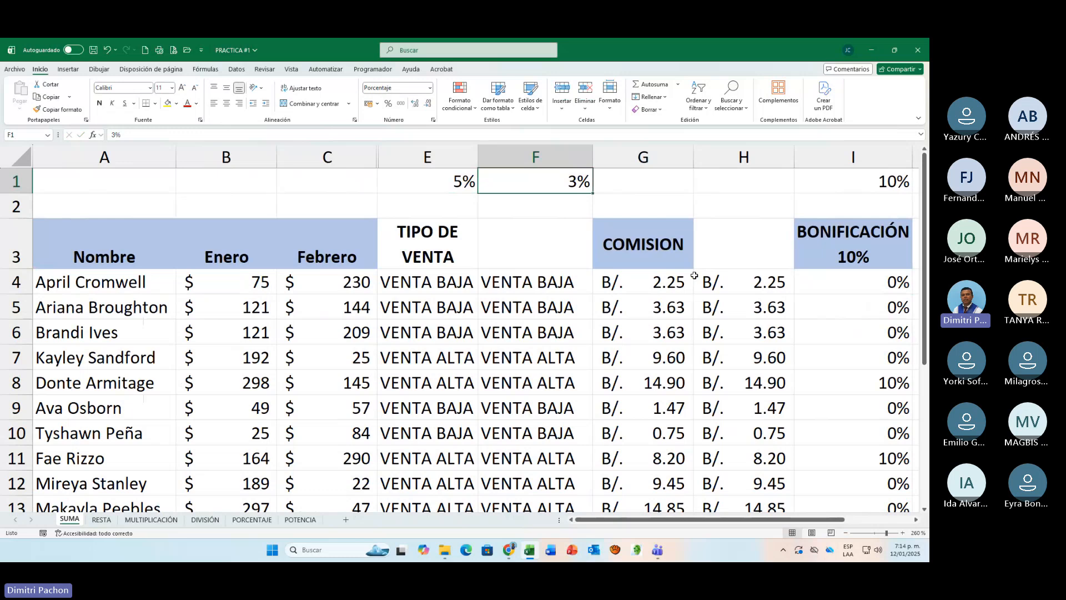
click(659, 282)
key(F2)
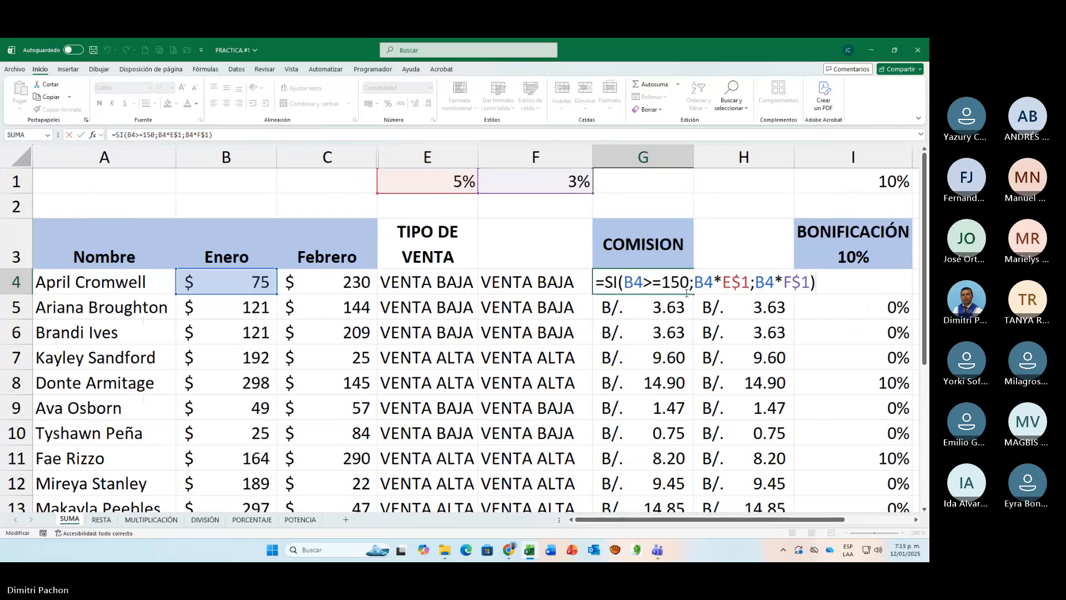
key(Return)
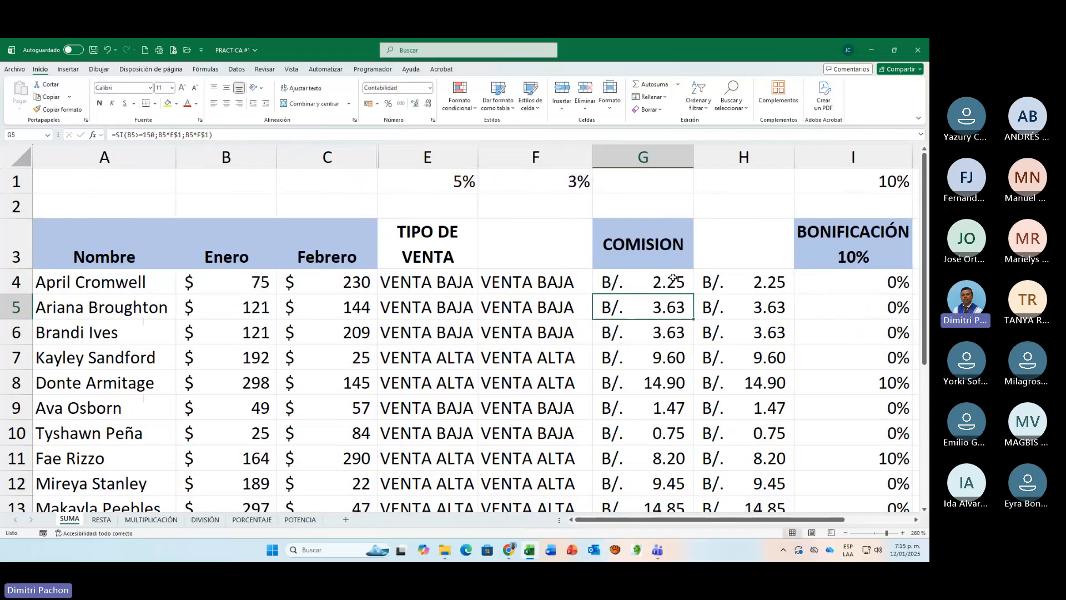
click(671, 277)
double_click(669, 275)
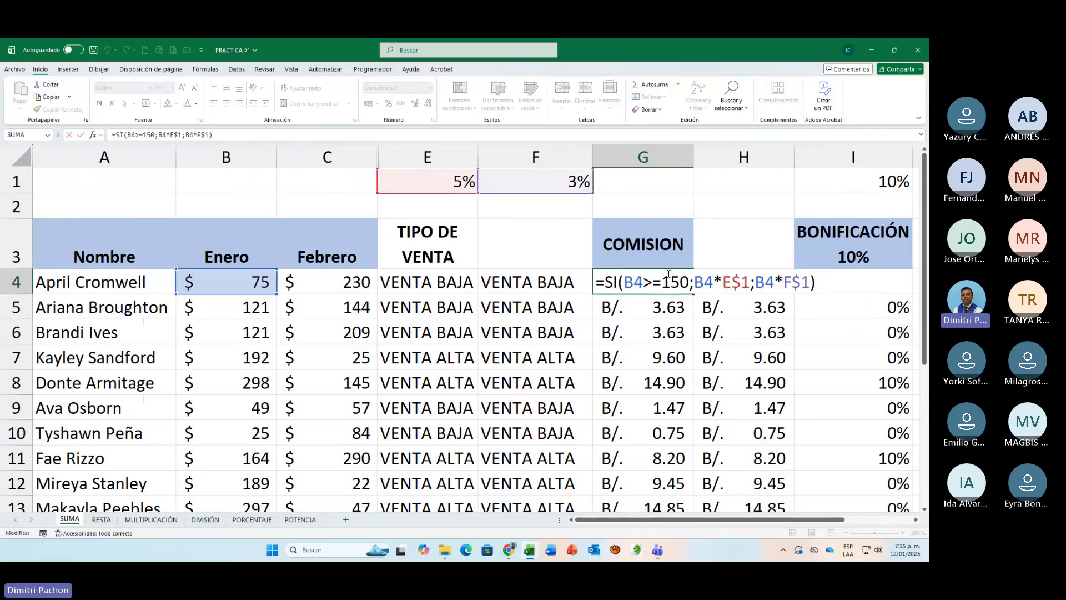
key(Escape)
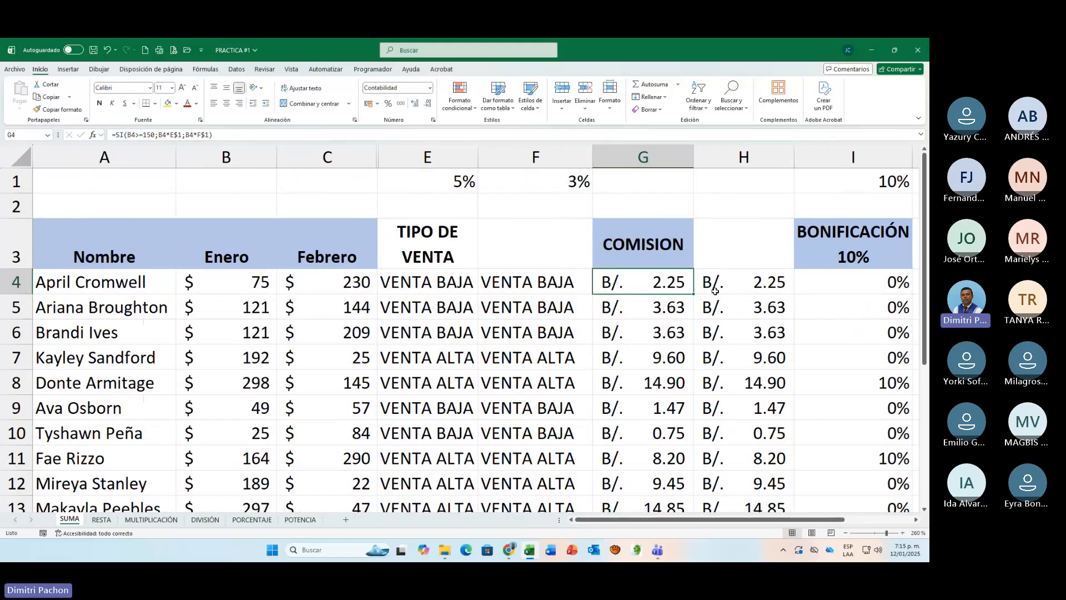
Step: Compare the commission formulas in H4 and G4, examining their opposite conditions and the swapped order of the F1 and E1 rates
click(716, 289)
double_click(715, 289)
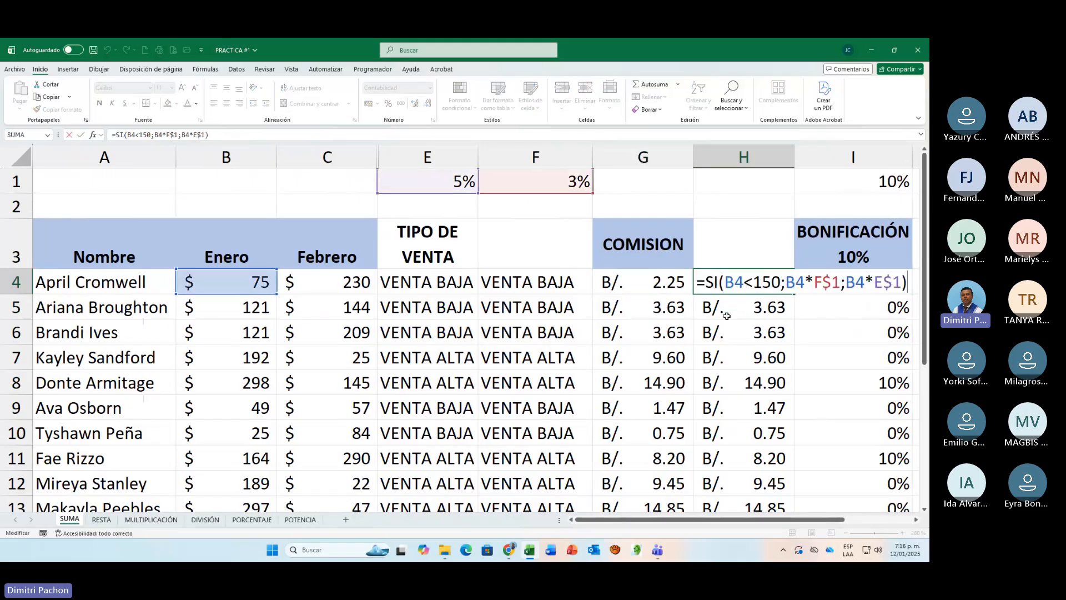
click(662, 287)
double_click(662, 288)
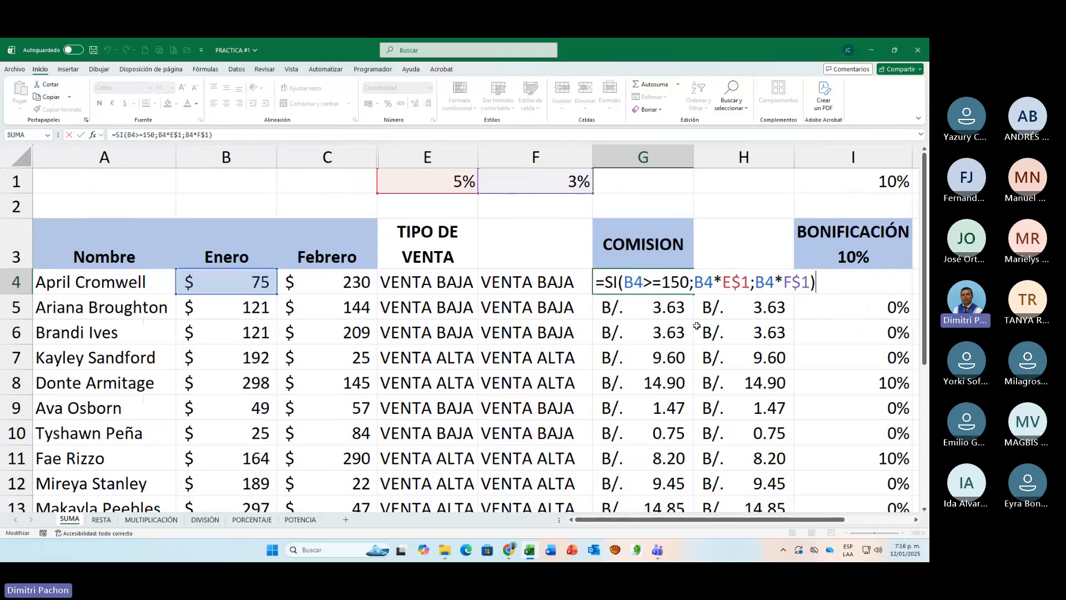
click(716, 328)
click(733, 284)
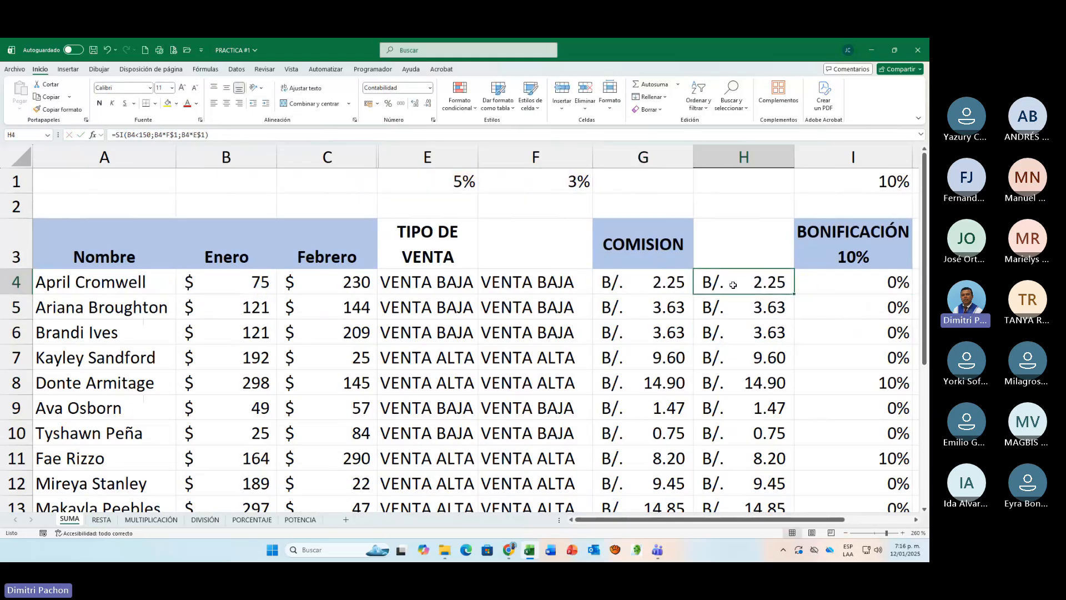
double_click(769, 288)
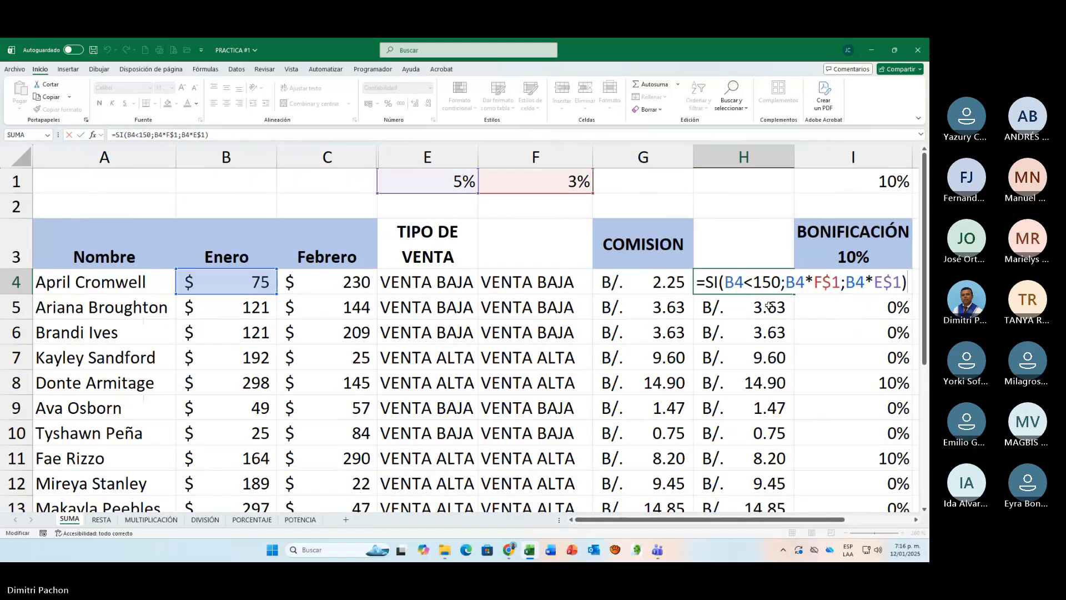
key(Escape)
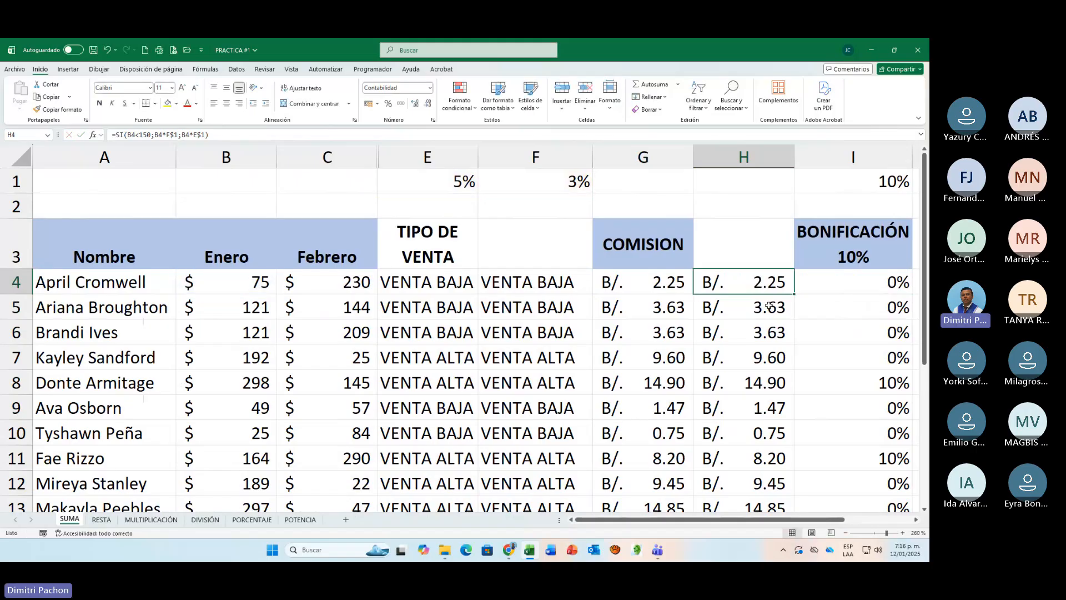
Step: Review the BONIFICACIÓN percentages in I4 through I8 against the Enero and Febrero sales in B4:C4
click(869, 288)
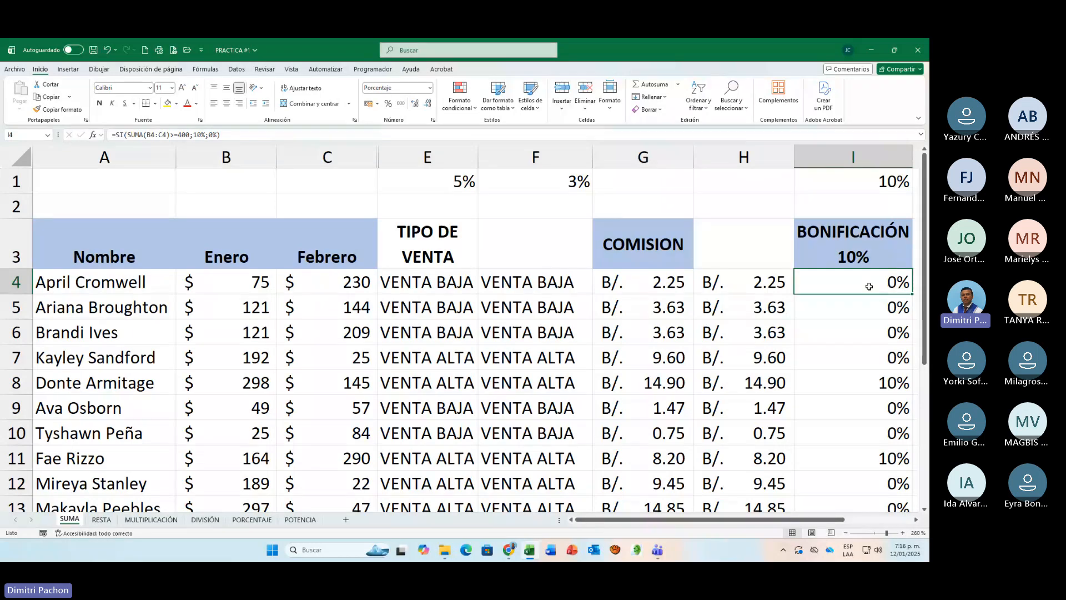
drag(840, 520, 864, 527)
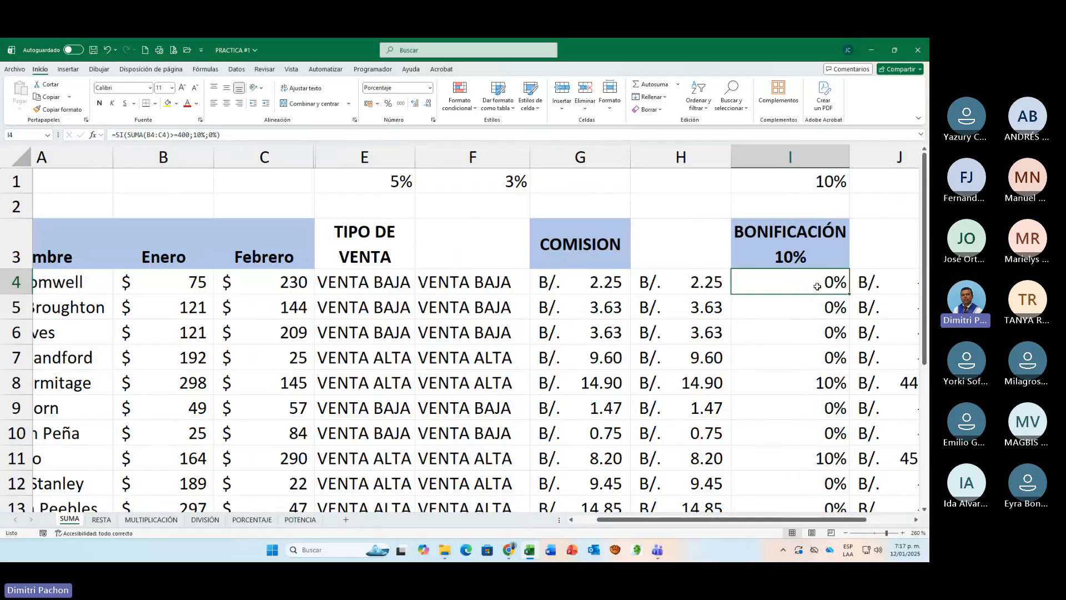
drag(815, 278, 808, 385)
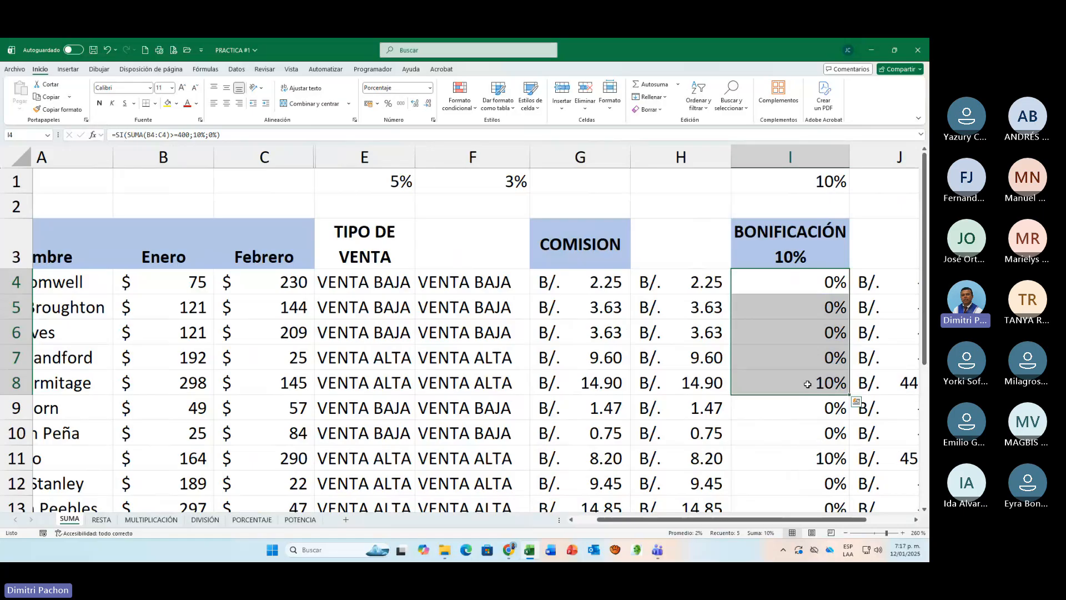
click(842, 291)
click(835, 389)
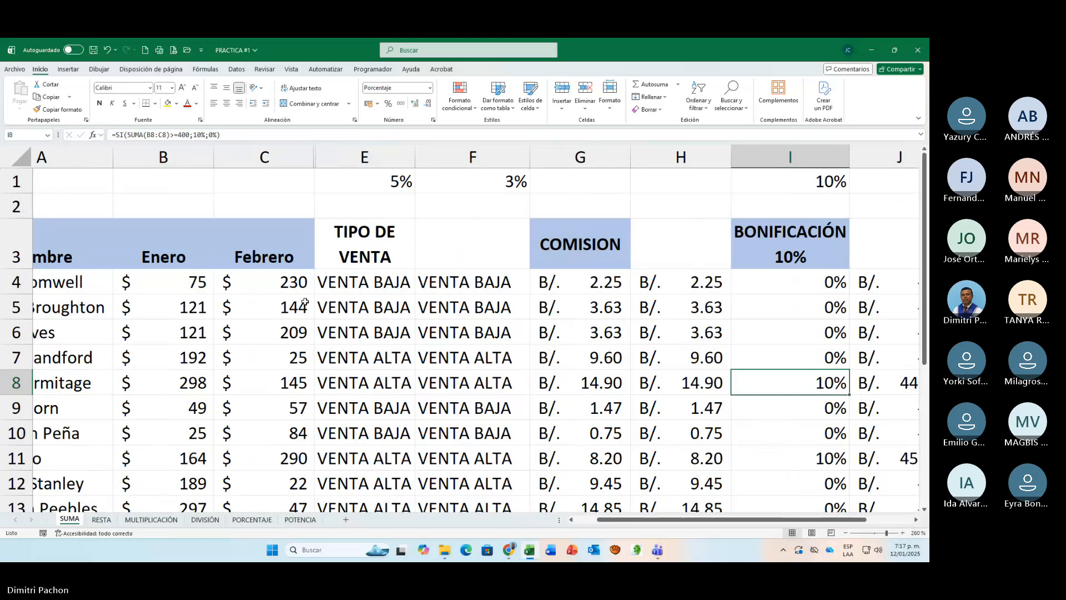
click(192, 290)
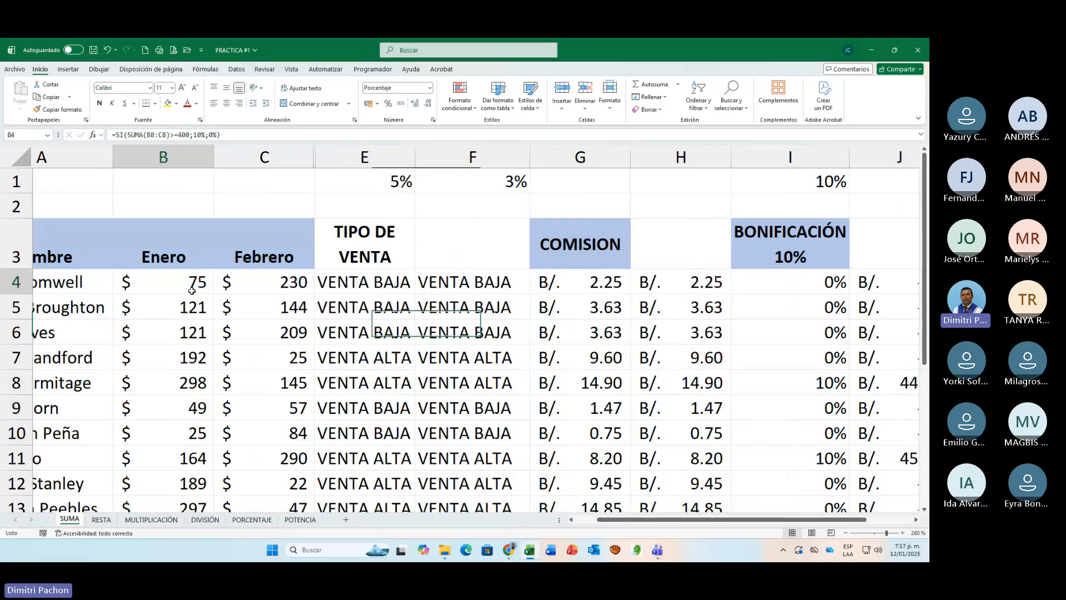
drag(192, 290, 278, 289)
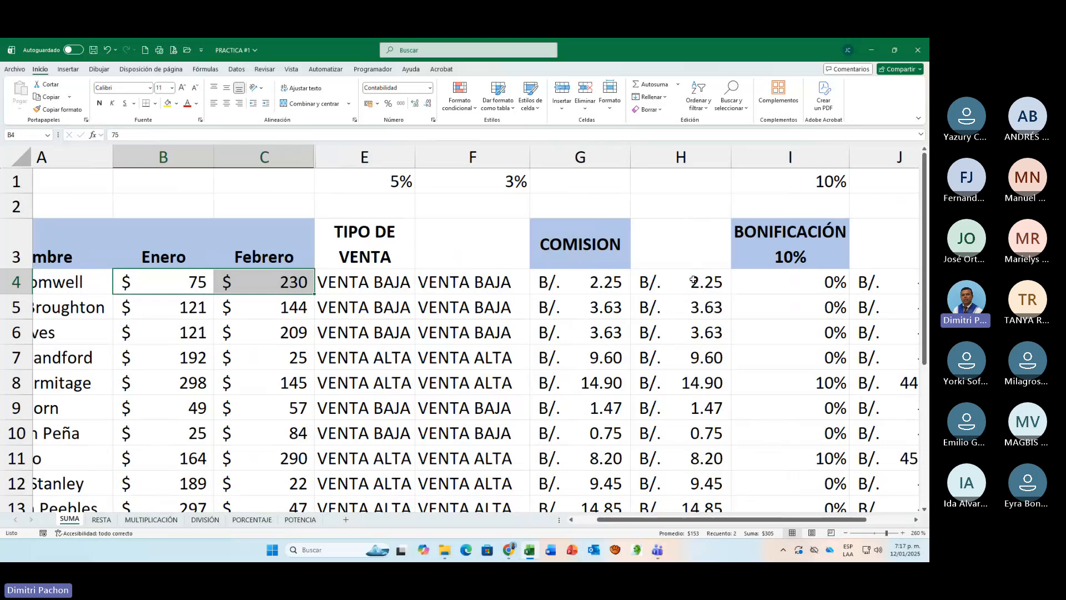
Step: Open the I4 bonus formula and examine its SUMA(B4:C4) condition and its 10% and 0% results
click(823, 288)
double_click(823, 289)
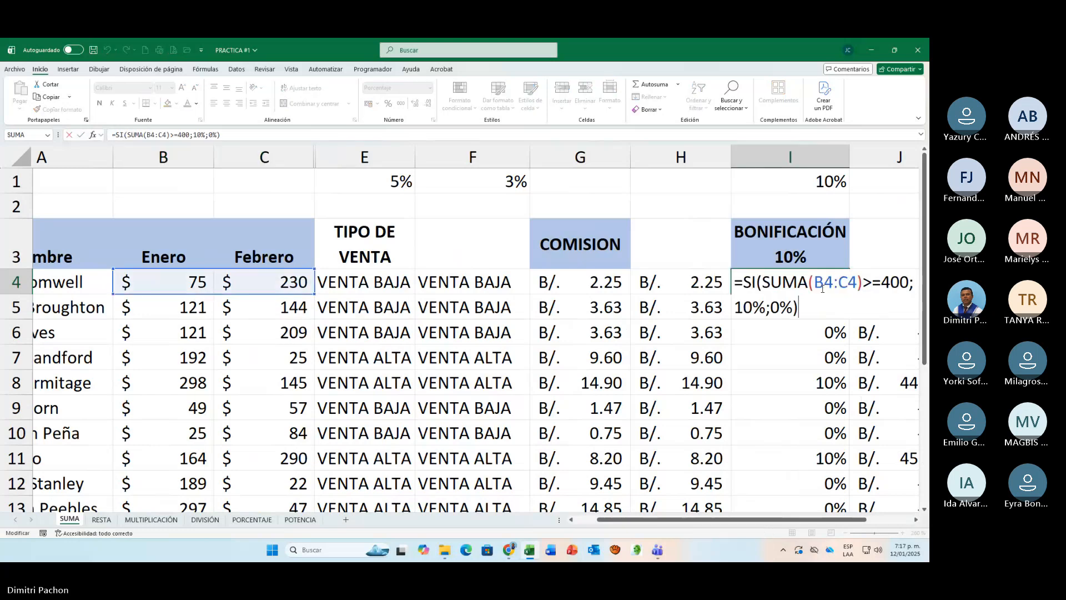
click(917, 520)
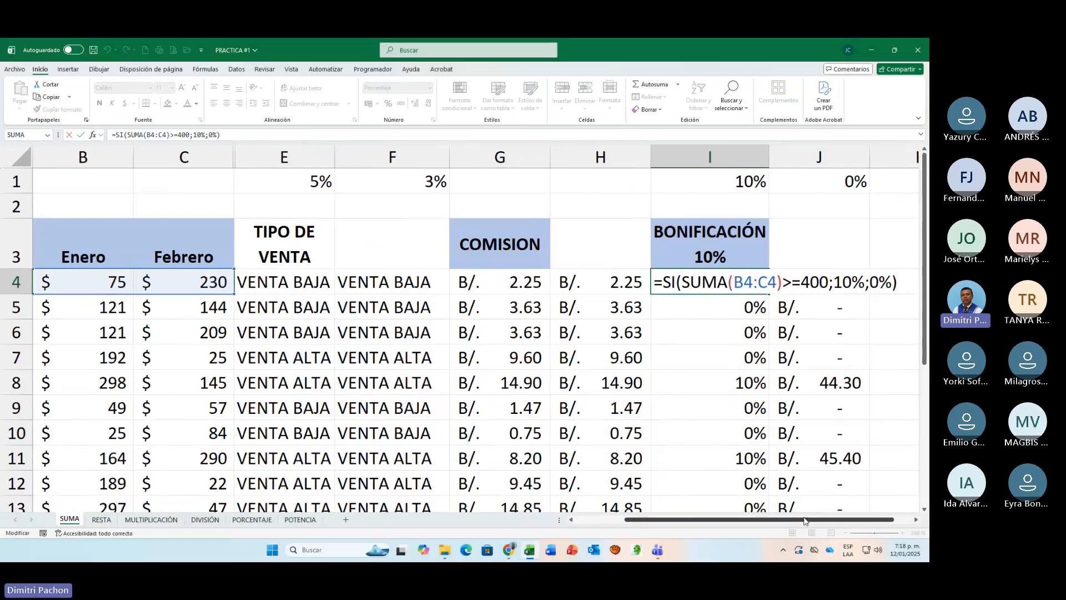
drag(804, 520, 750, 520)
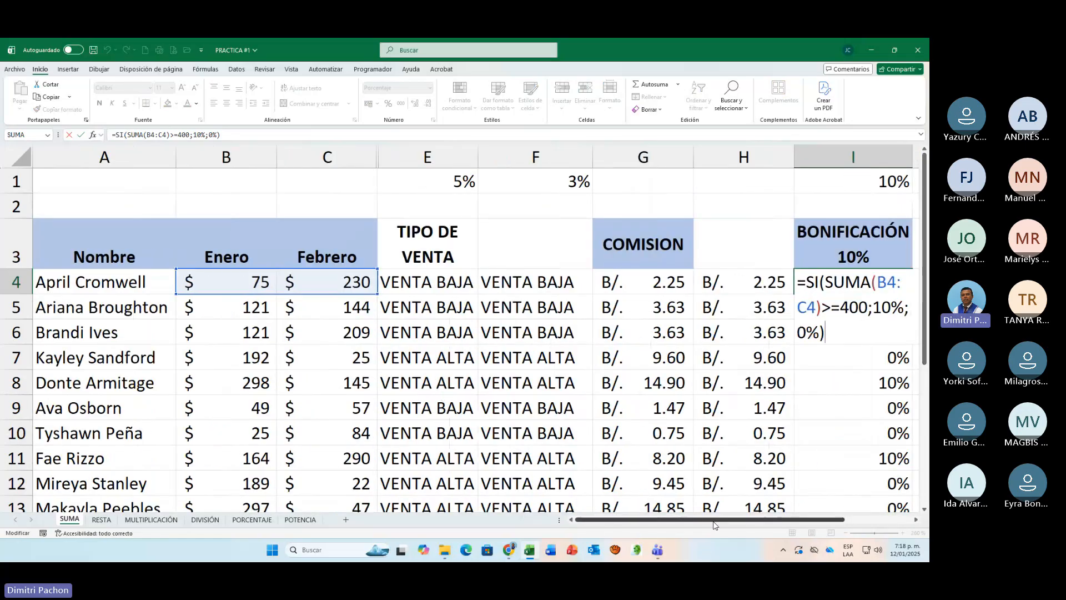
drag(715, 520, 783, 519)
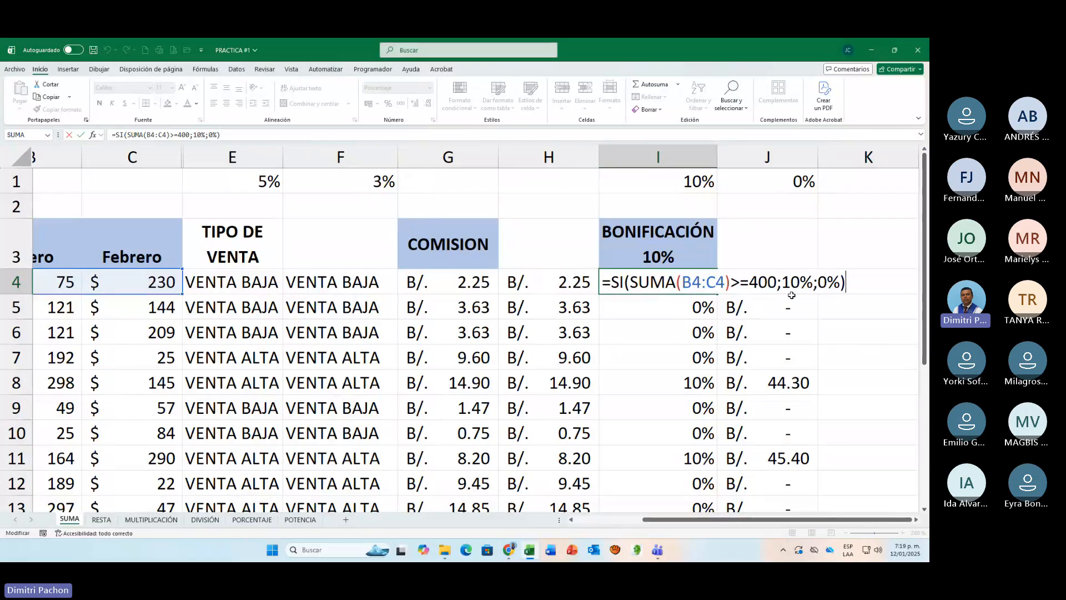
key(ctrl+Return)
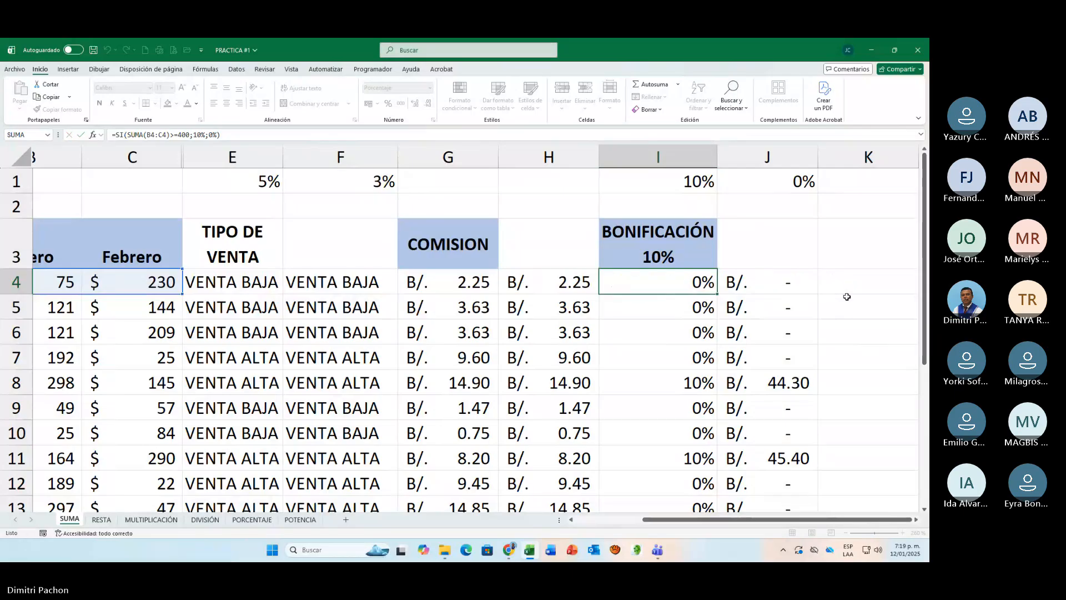
Step: Review the J4 bonus formula alongside the rates in I1 and J1 and the bonus percentage in I8
click(787, 286)
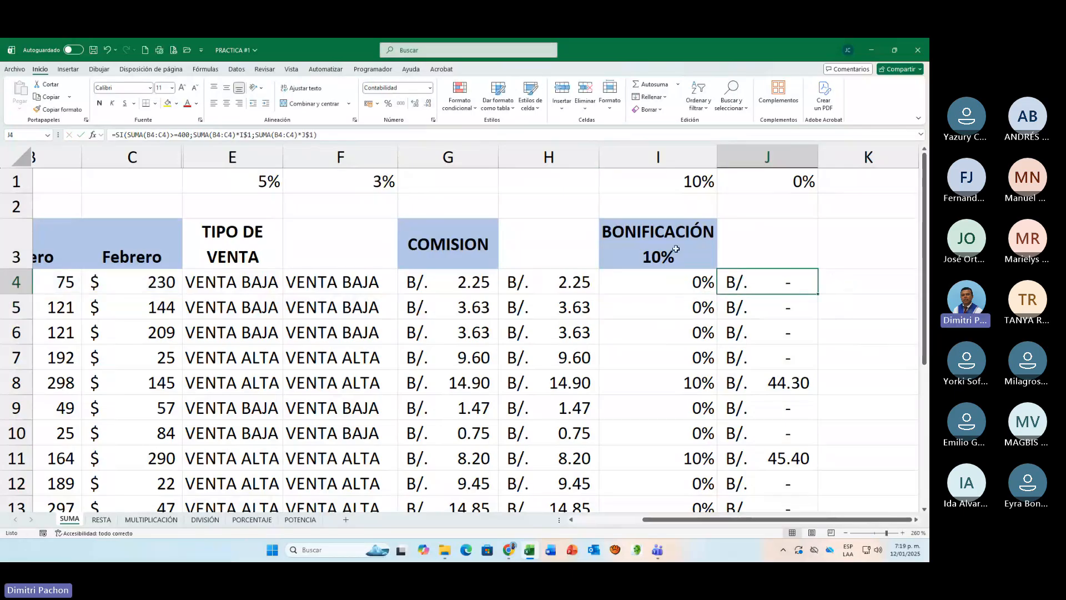
click(681, 184)
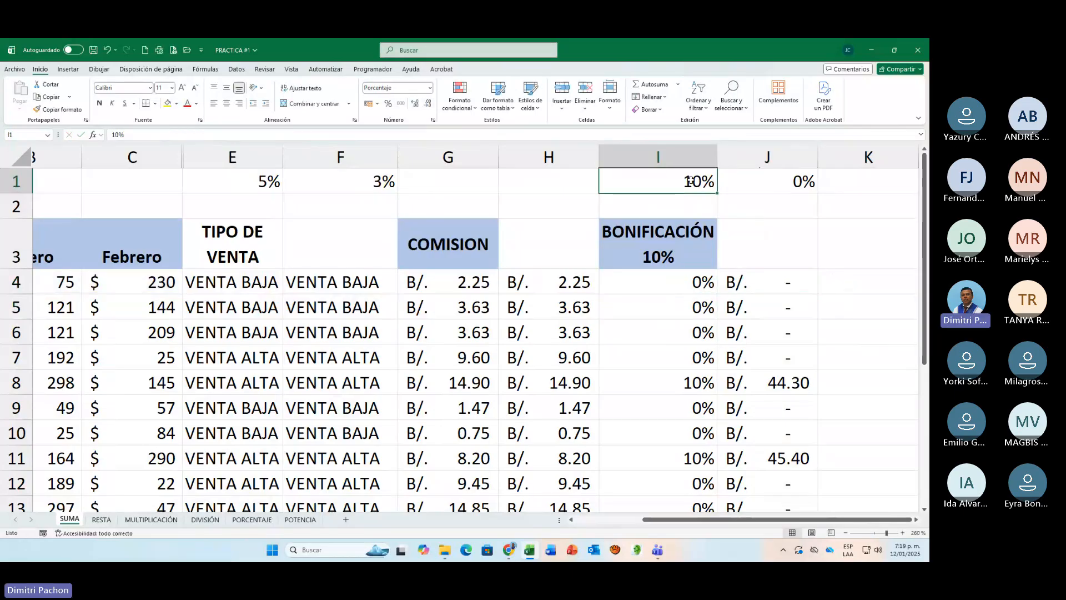
click(796, 185)
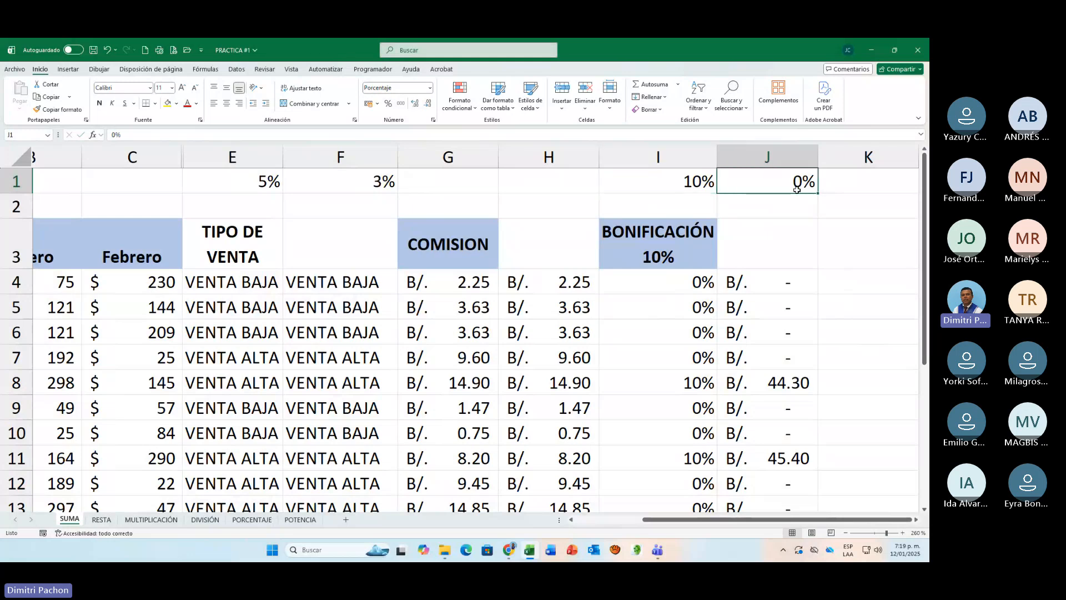
click(683, 358)
click(688, 383)
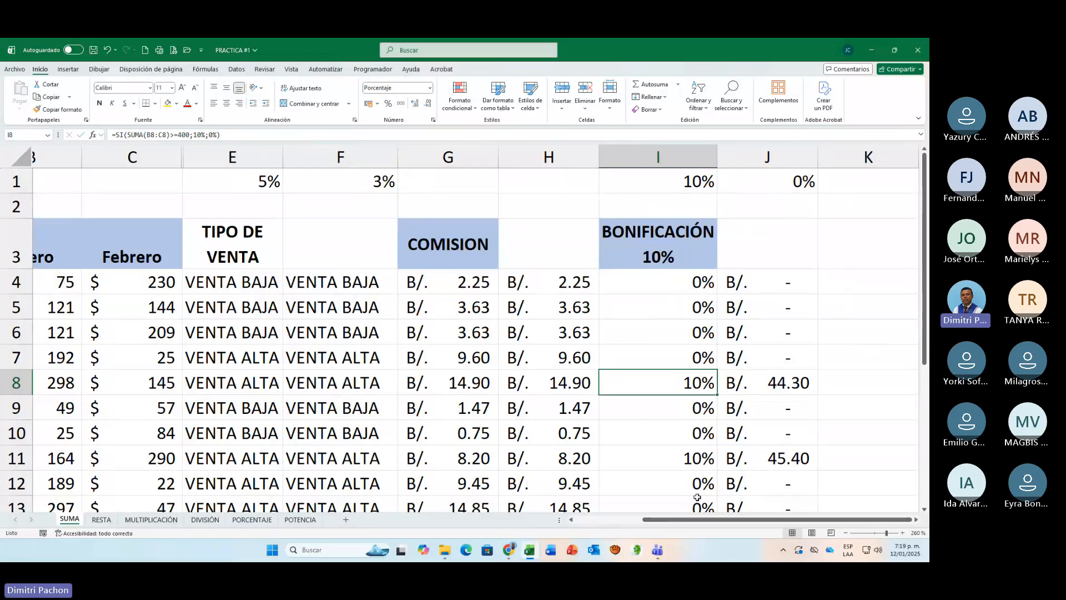
Step: Examine the full SI formula in J4, highlighting its false-case argument SUMA(B4:C4)*J$1
click(777, 283)
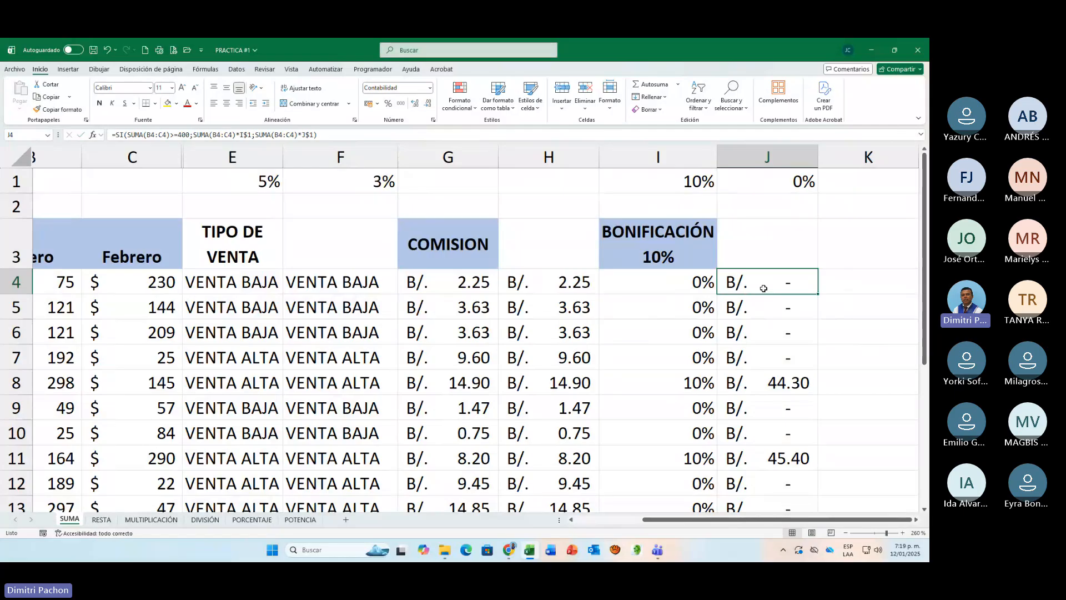
double_click(763, 296)
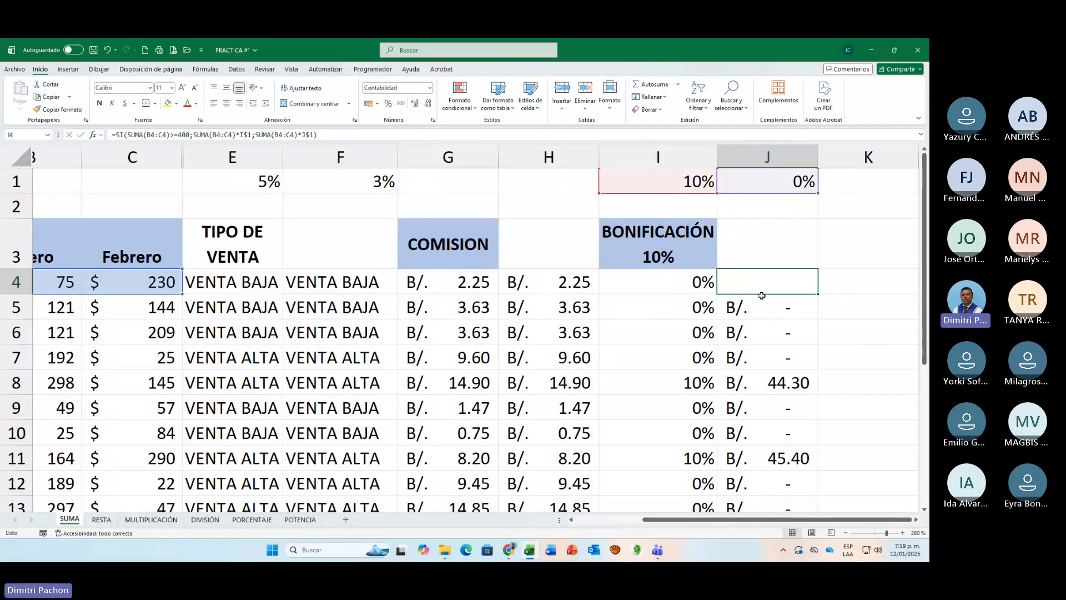
click(916, 519)
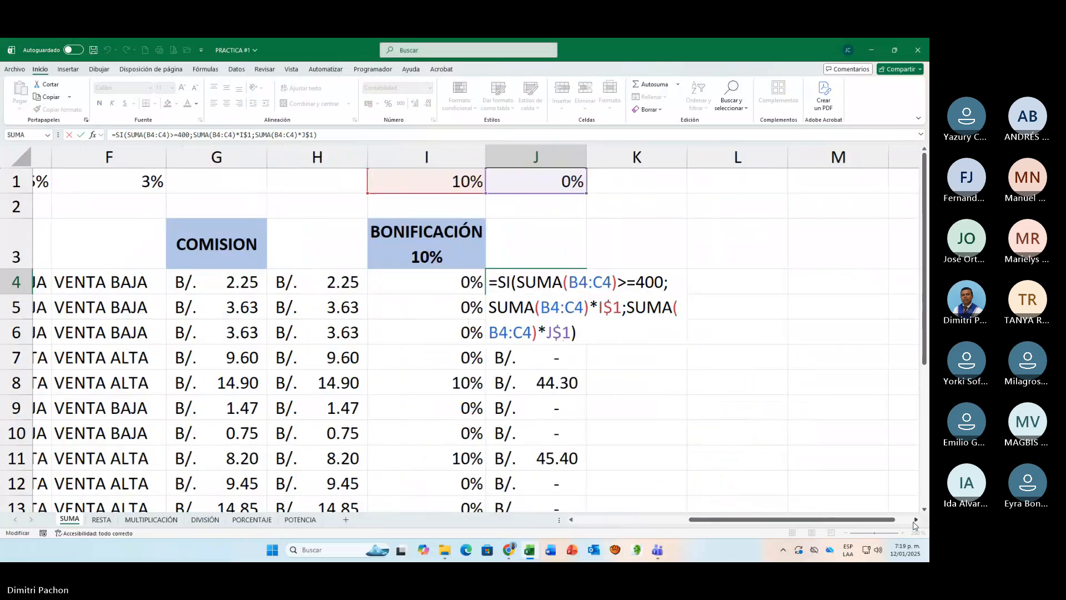
click(916, 519)
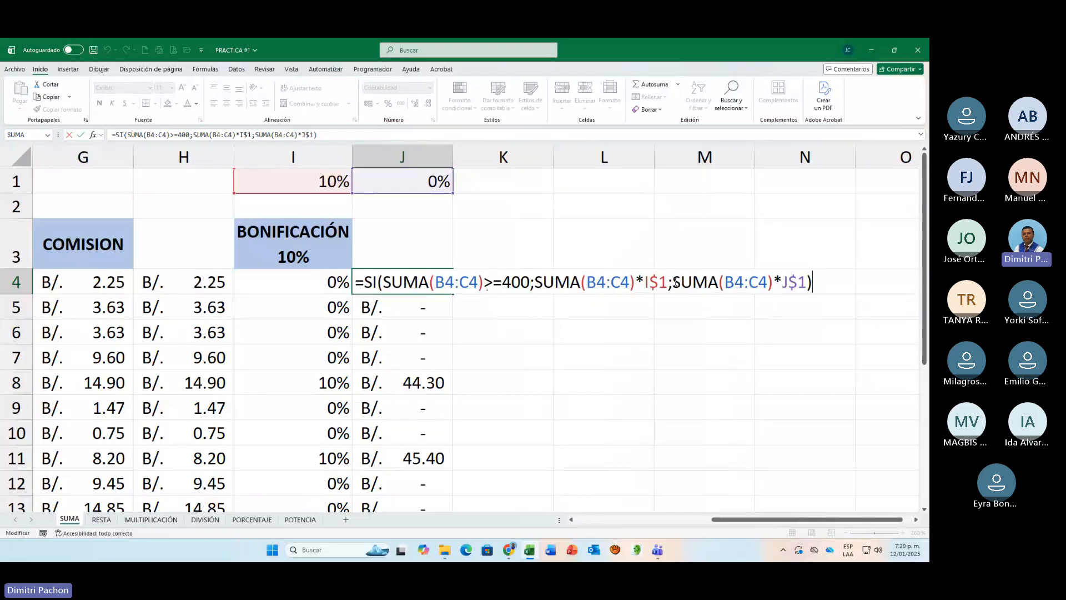
drag(673, 281, 814, 287)
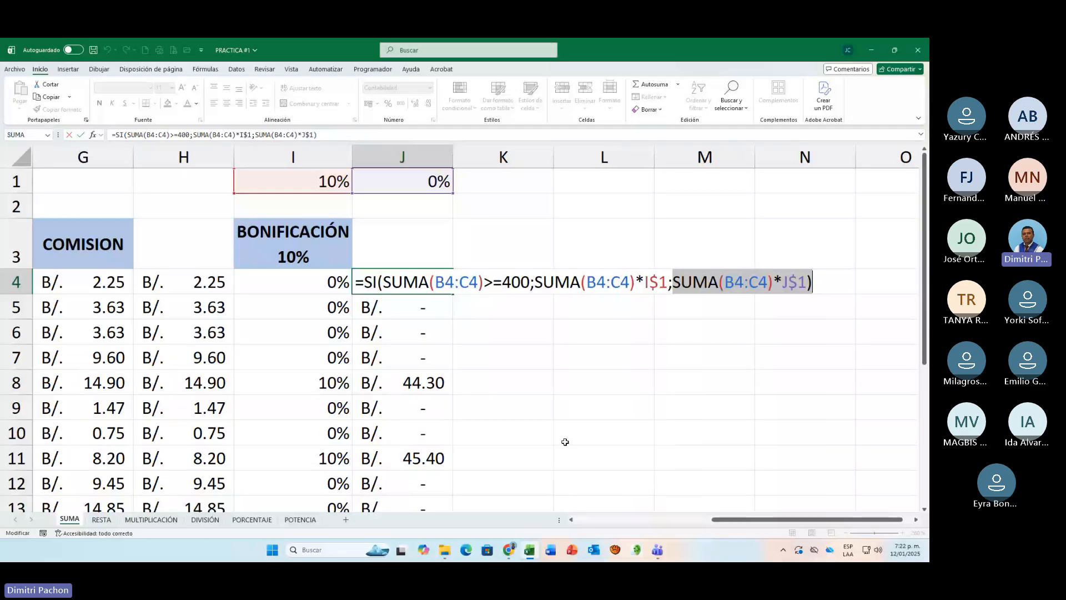
Step: Close PRACTICA #1 without saving and open PRACTICA #1 -FUNCION SI from the FUNCIÓN SI folder, cancelling the PERSONAL.XLSB file-in-use notice
click(924, 51)
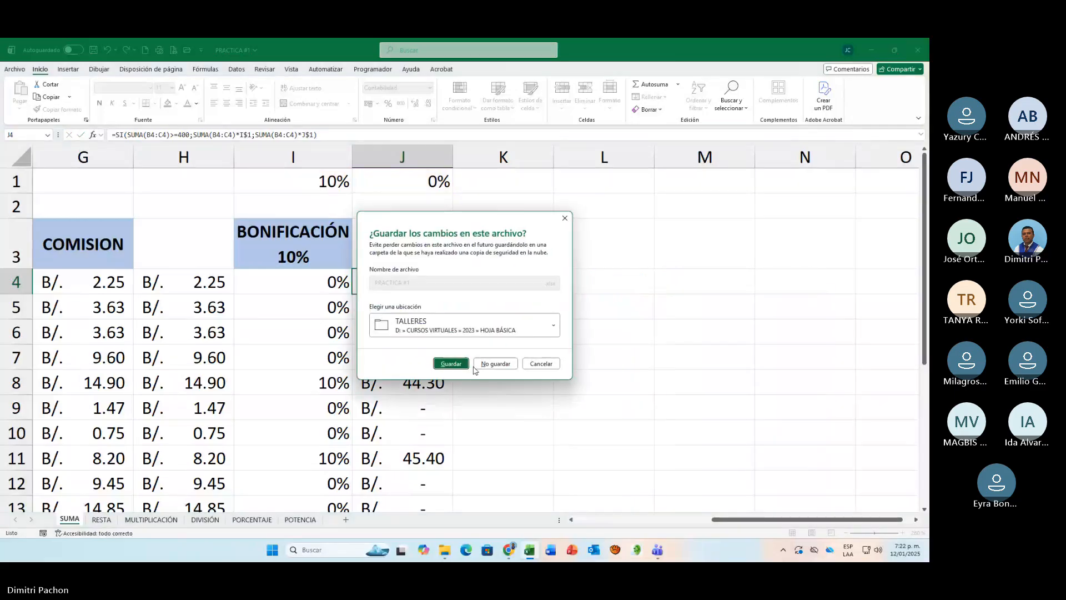
click(487, 364)
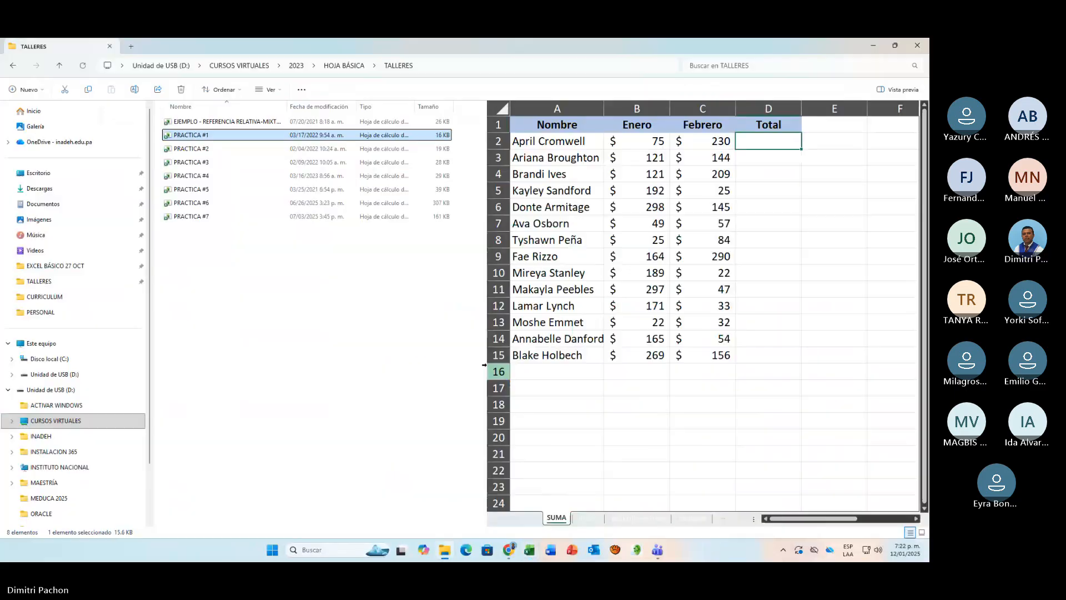
click(13, 66)
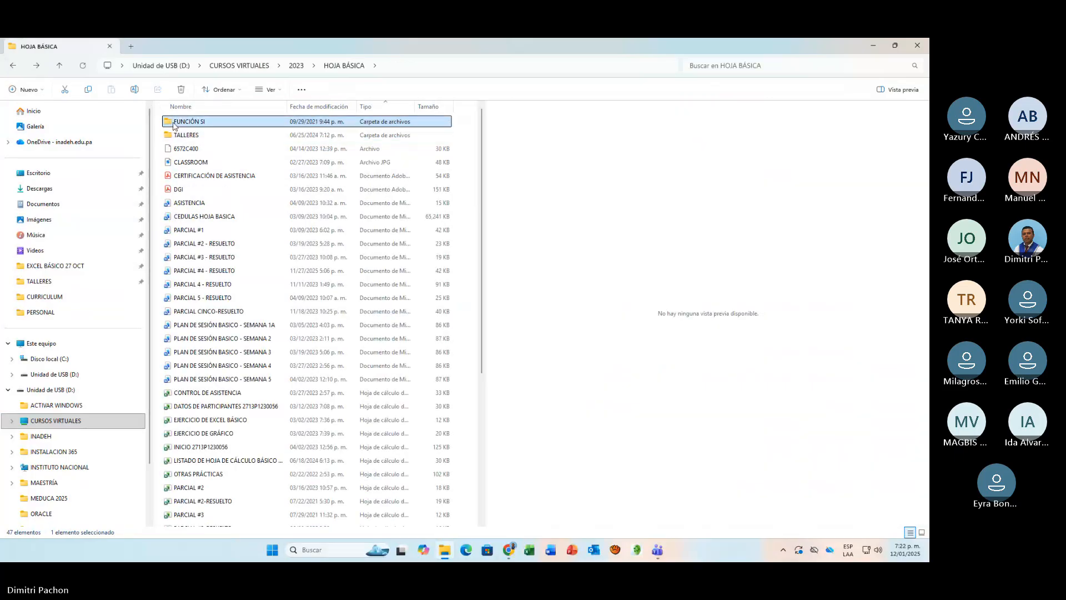
double_click(184, 123)
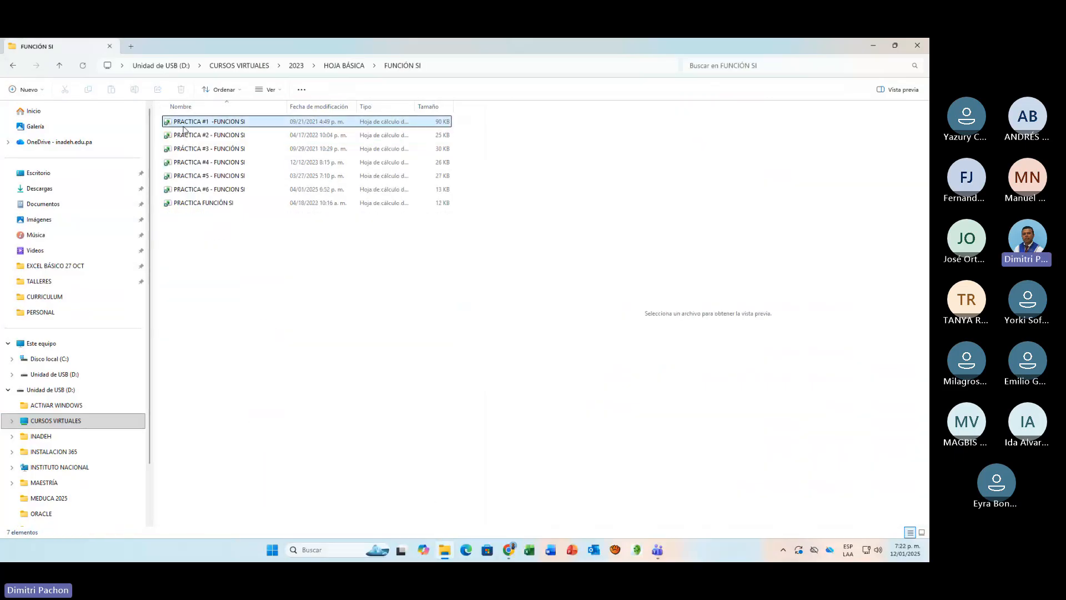
double_click(184, 124)
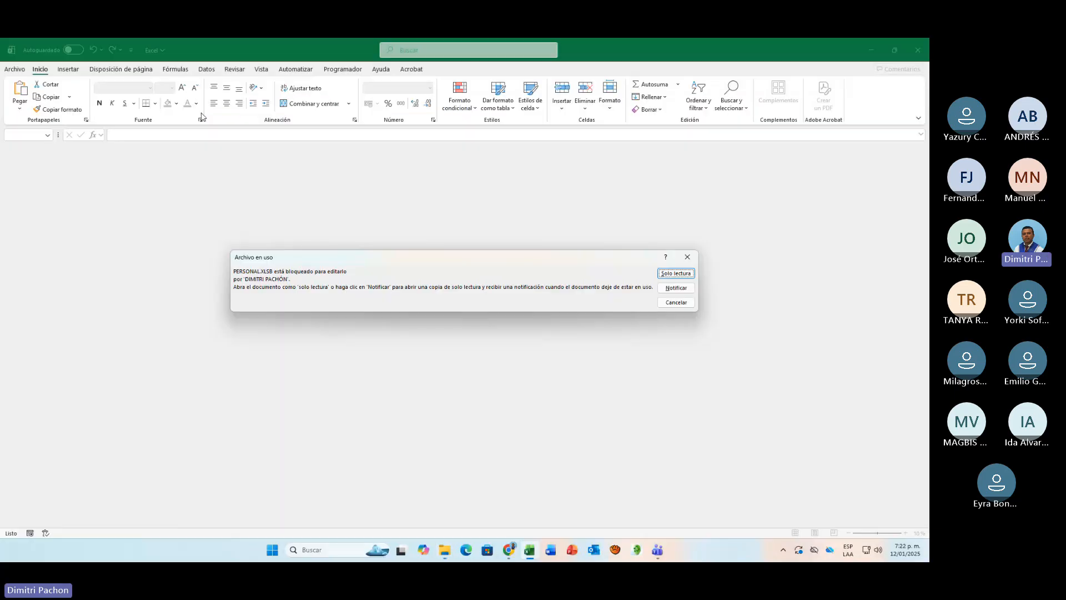
click(674, 304)
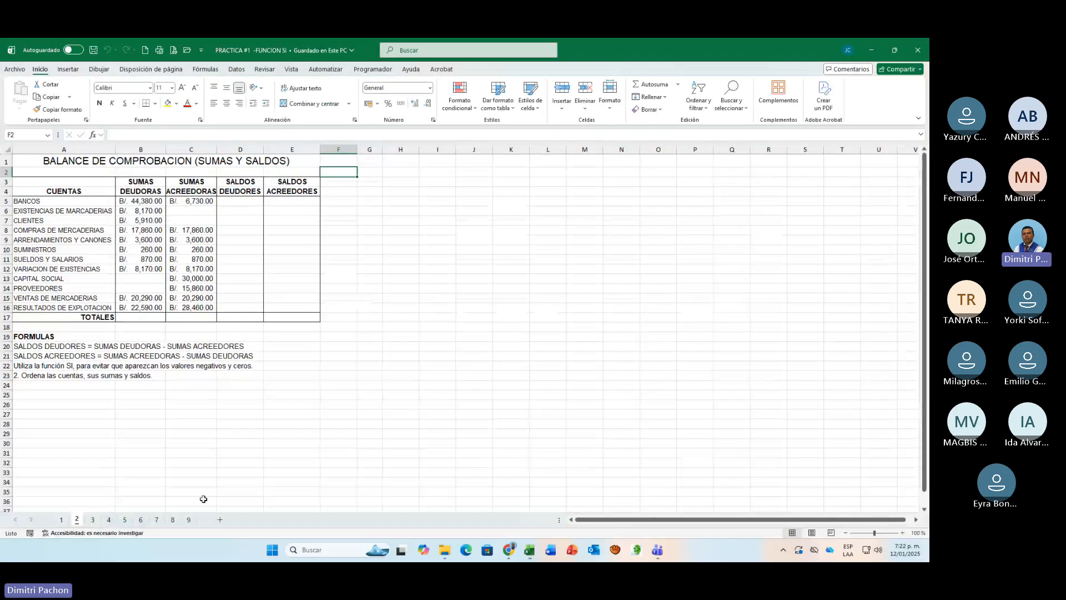
Step: Display sheet 1 of the workbook at 210% zoom, with the members table in view from column A
click(60, 519)
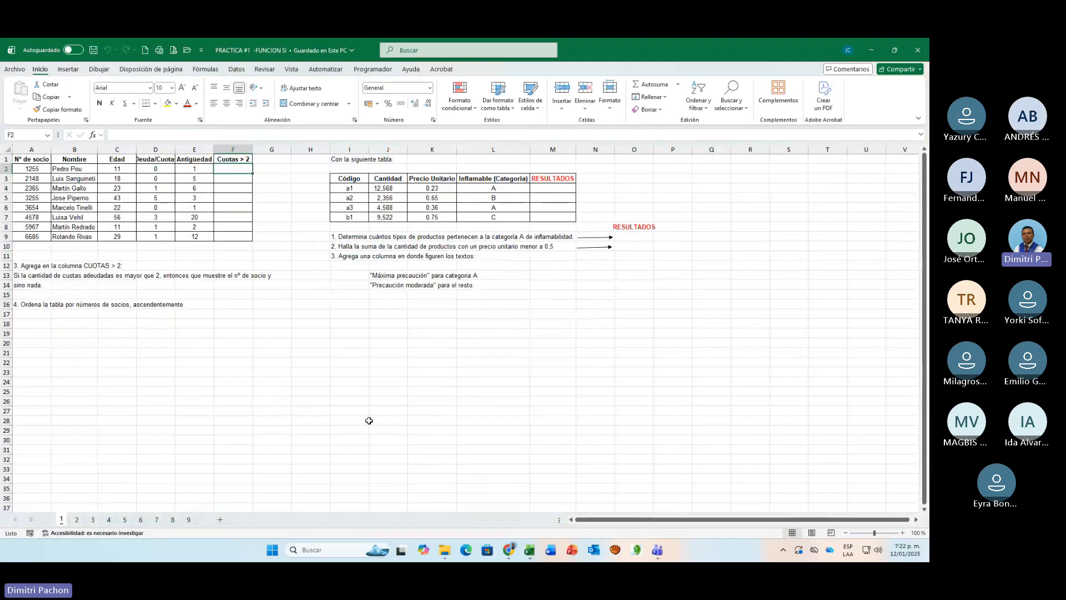
click(903, 534)
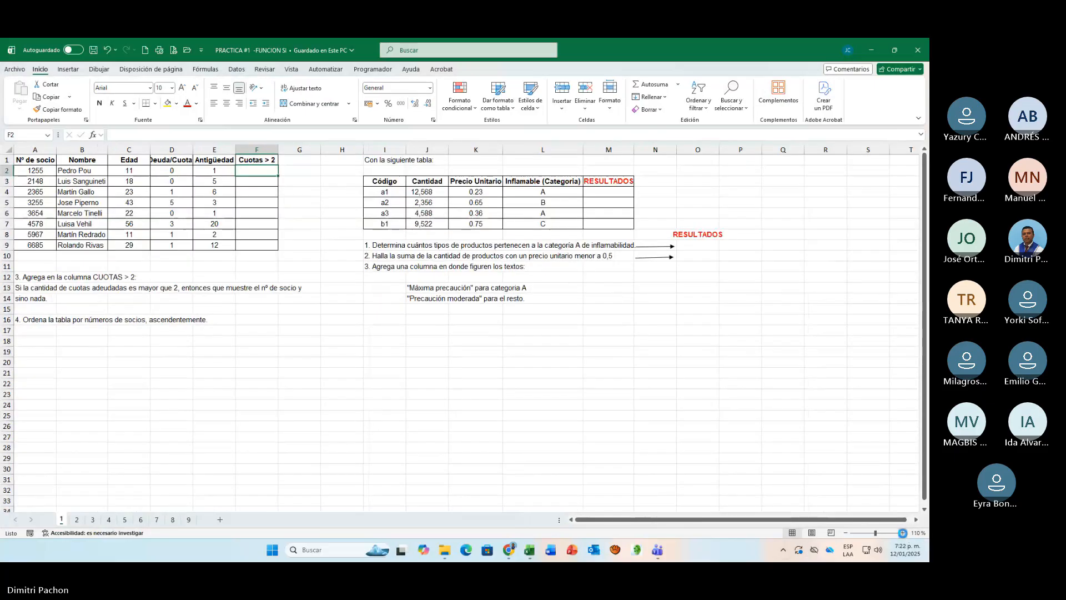
click(903, 533)
click(904, 533)
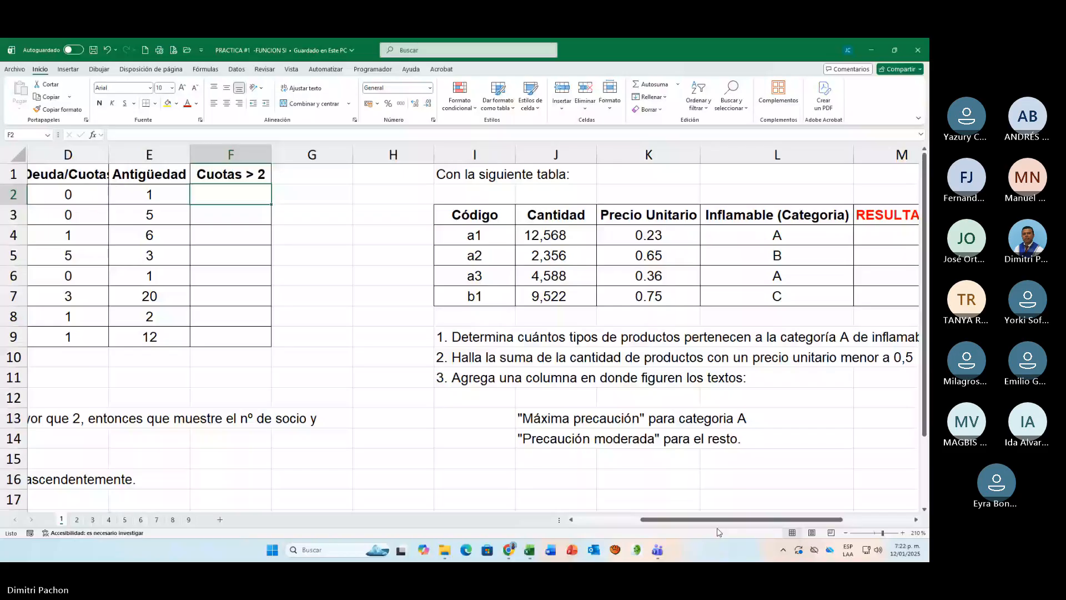
drag(718, 523, 653, 523)
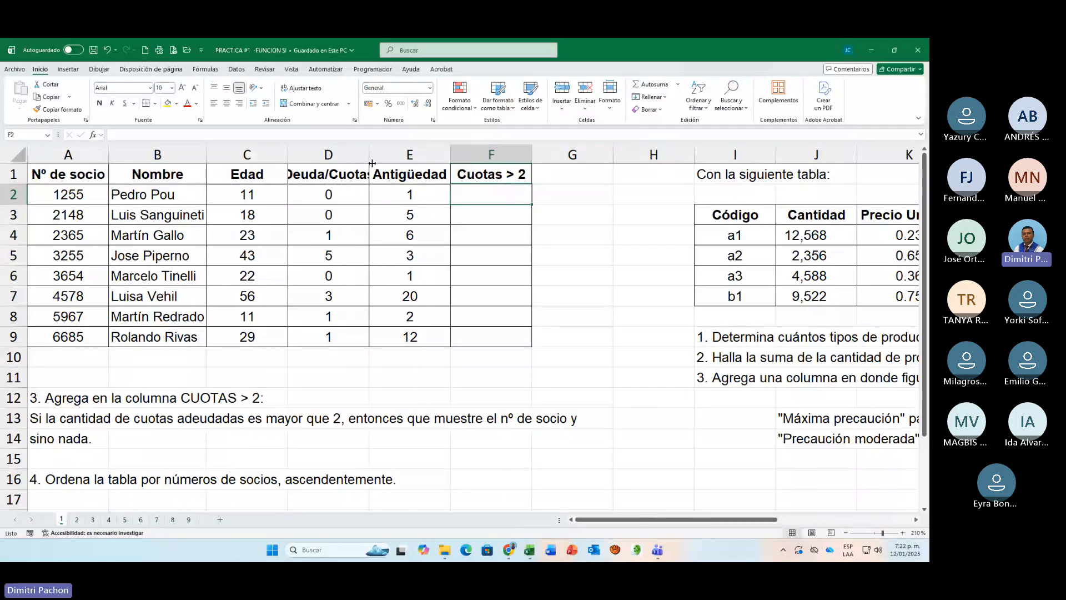
Step: Widen column D until the Deuda/Cuotas header fits in full
drag(372, 163, 385, 184)
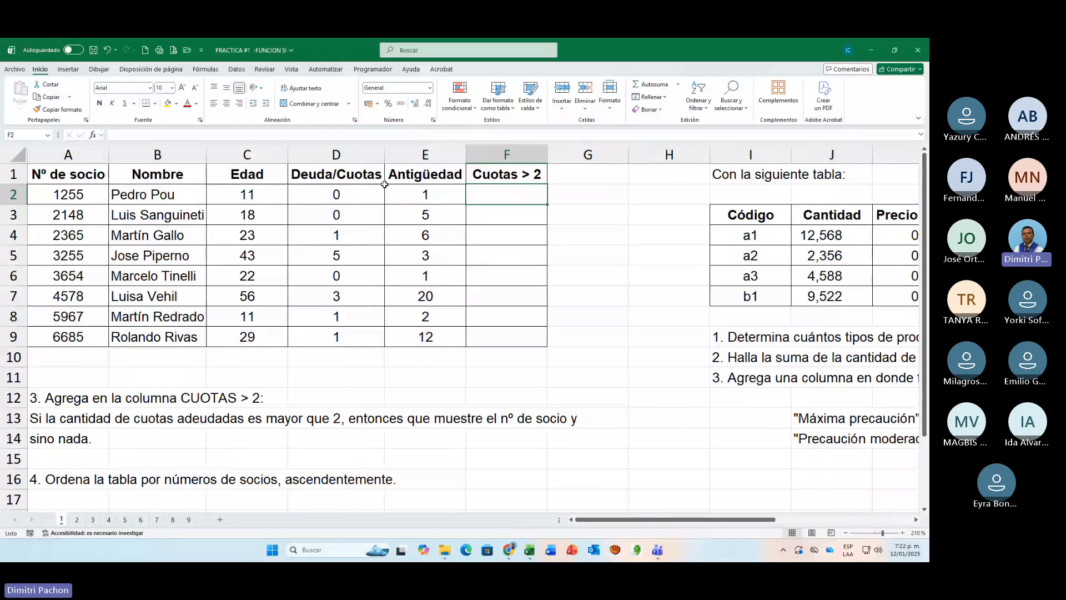
click(422, 182)
Step: Examine the member numbers, the Deuda/Cuotas value in D5 and the empty Cuotas > 2 cells against the condition in exercise 3
click(69, 191)
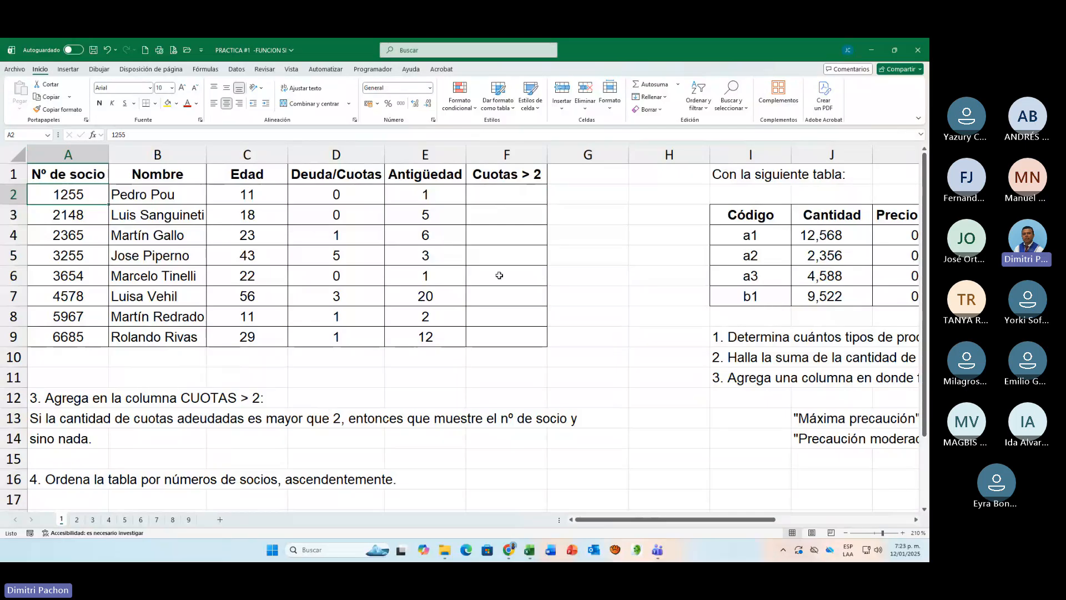
click(505, 254)
click(504, 233)
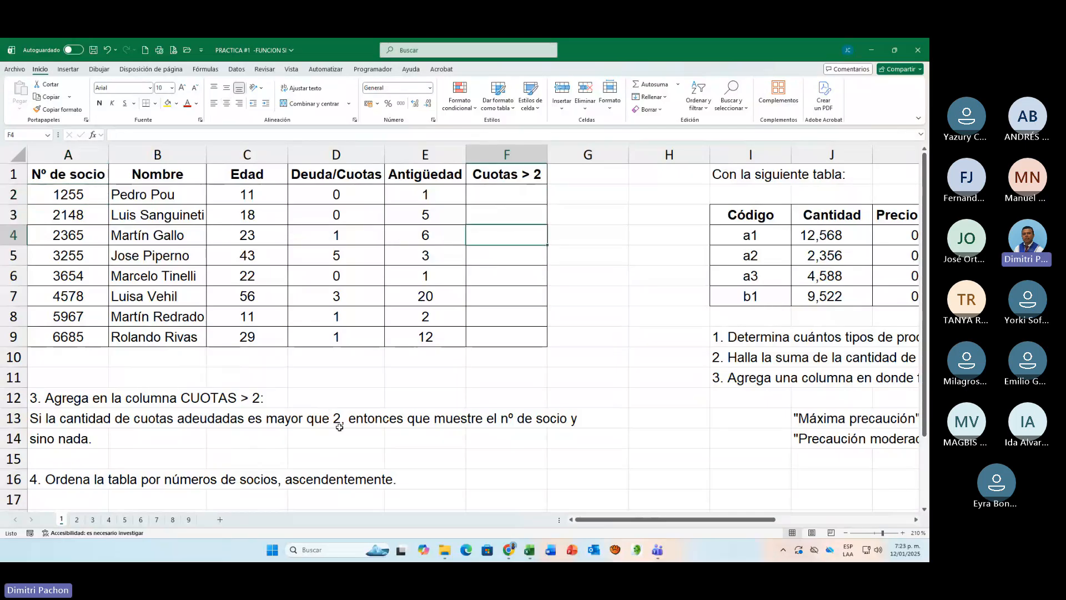
click(481, 194)
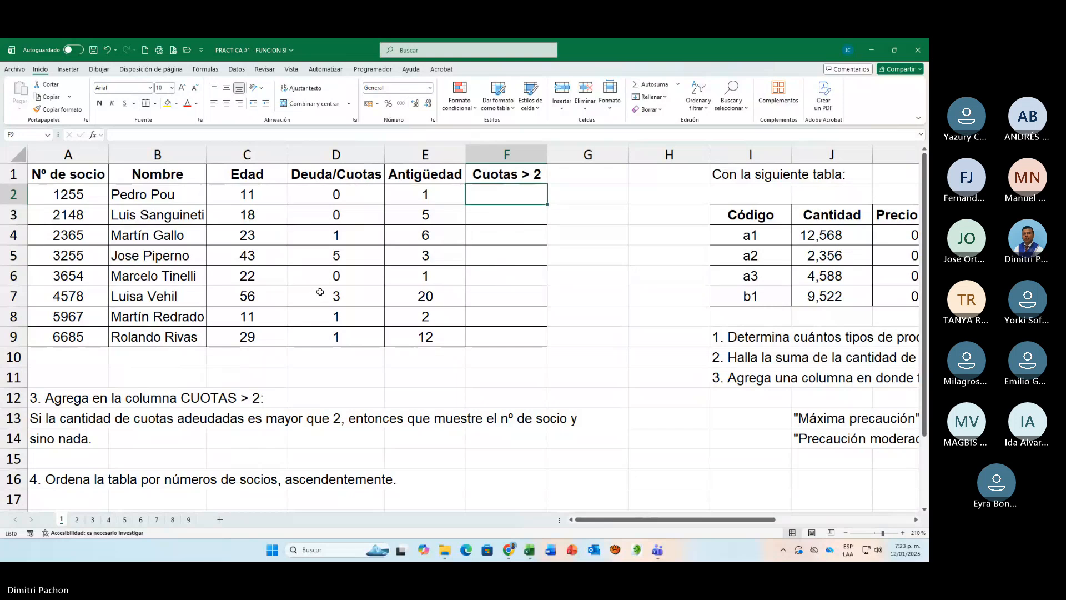
click(325, 261)
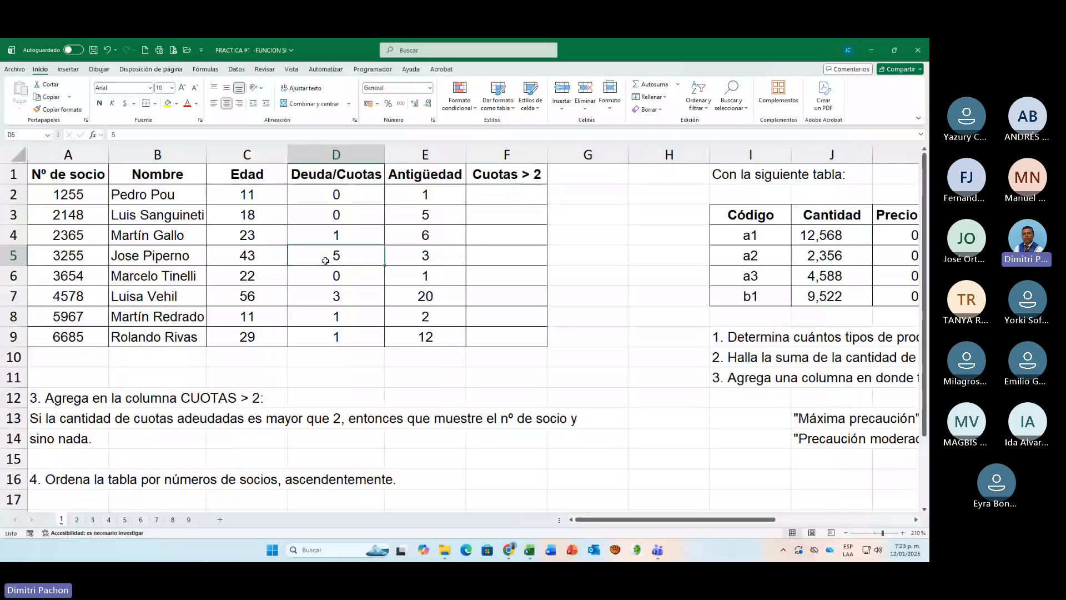
click(489, 259)
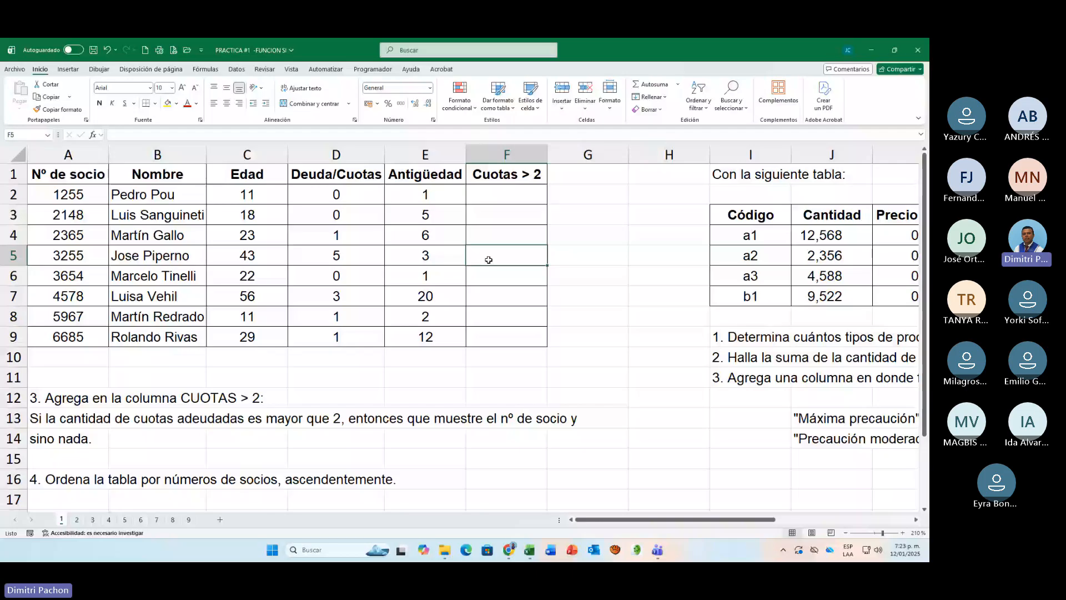
click(342, 254)
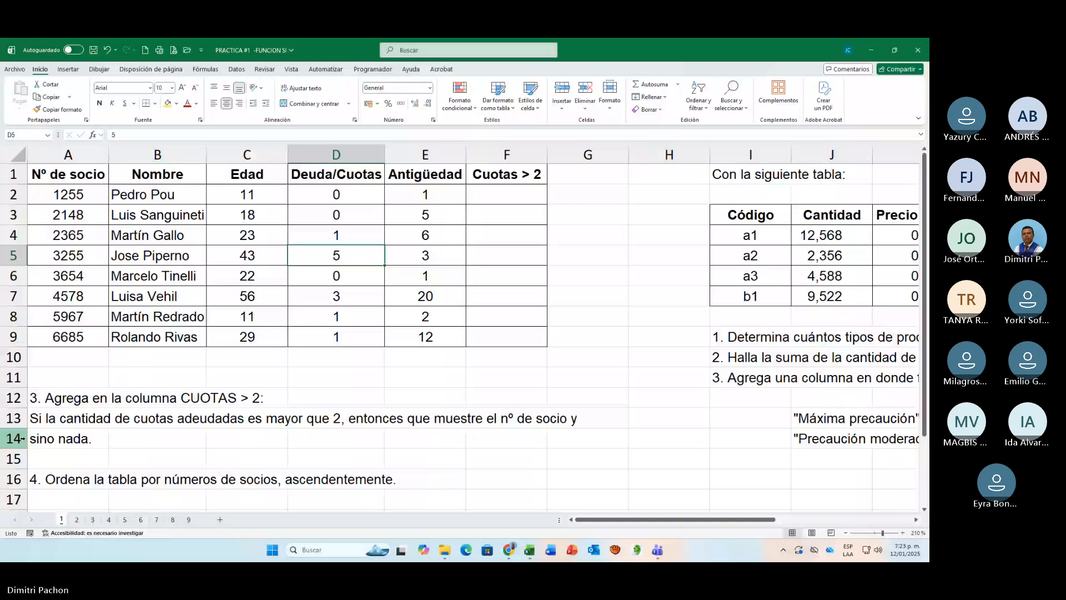
Step: Begin a formula in F2, the first cell under Cuotas > 2
click(524, 205)
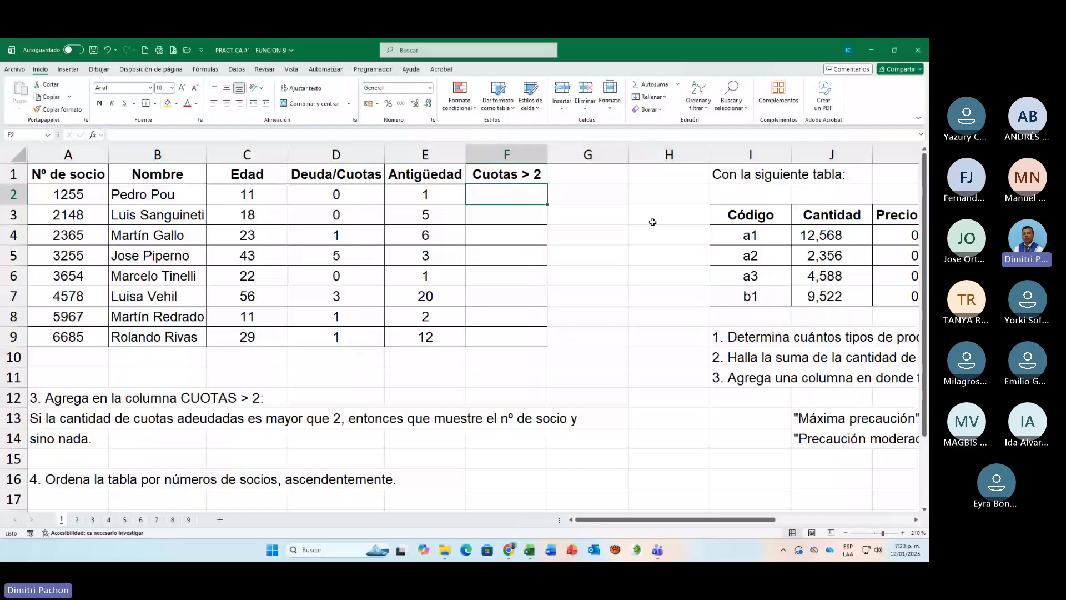
text(=SI()
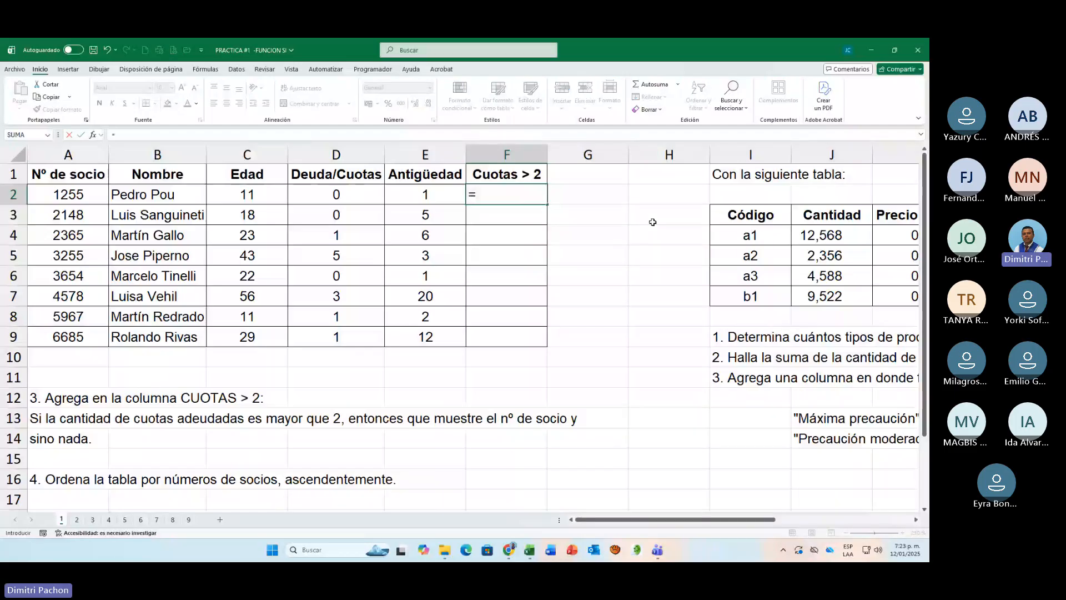
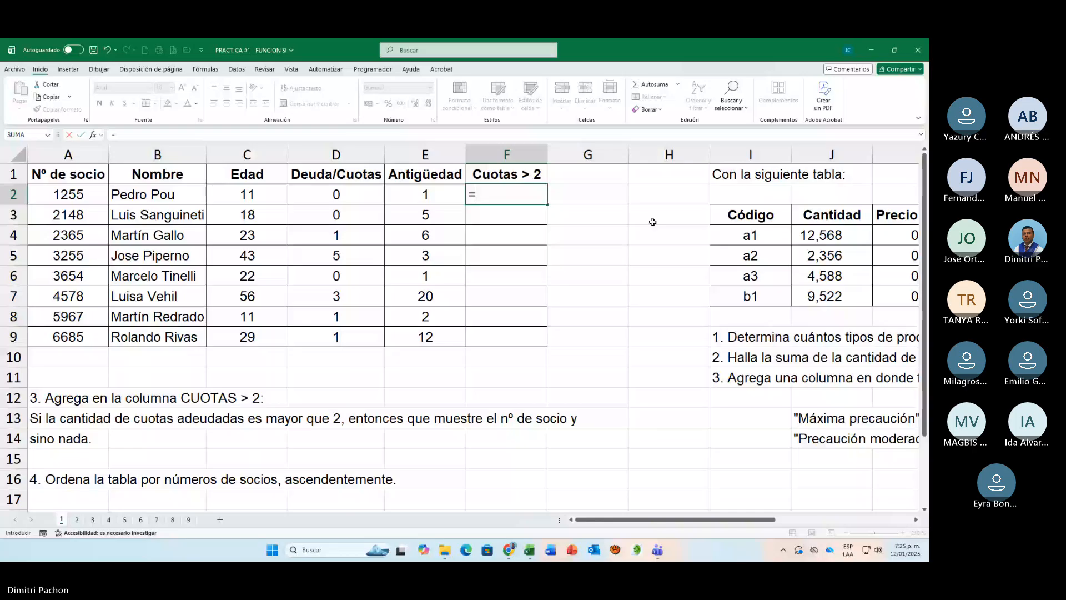
Step: Complete the Cuotas > 2 formula in F2 as =SI(D2>2;A2;"")
text(SI)
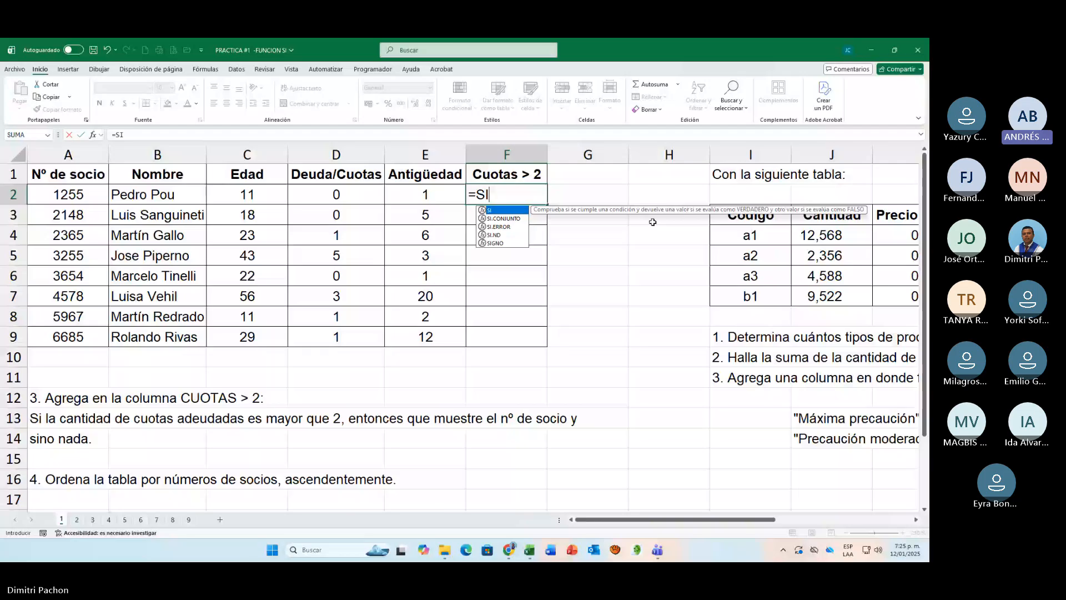
text(()
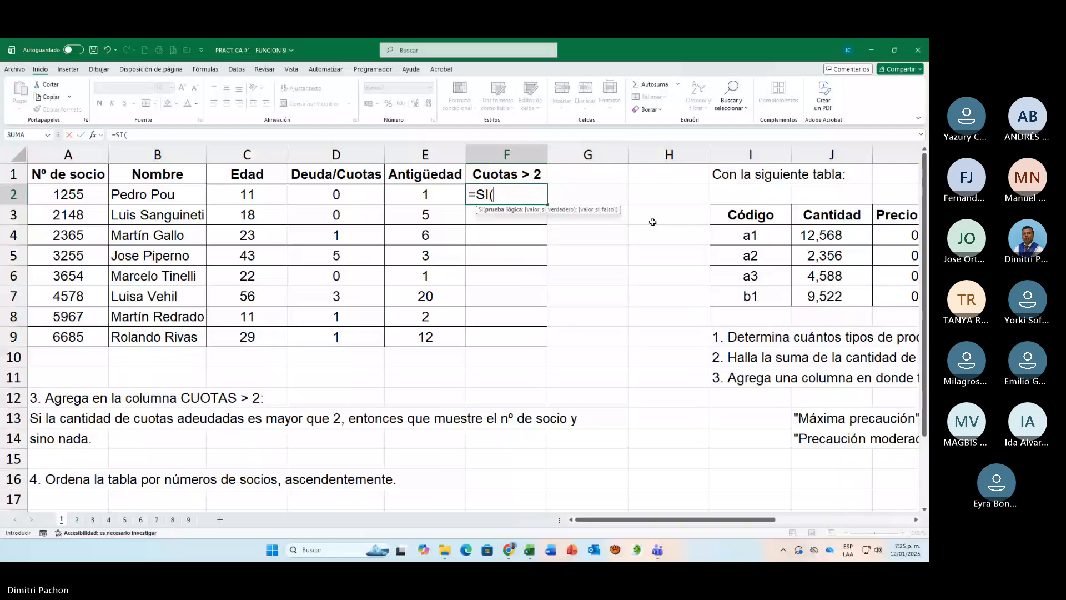
click(338, 194)
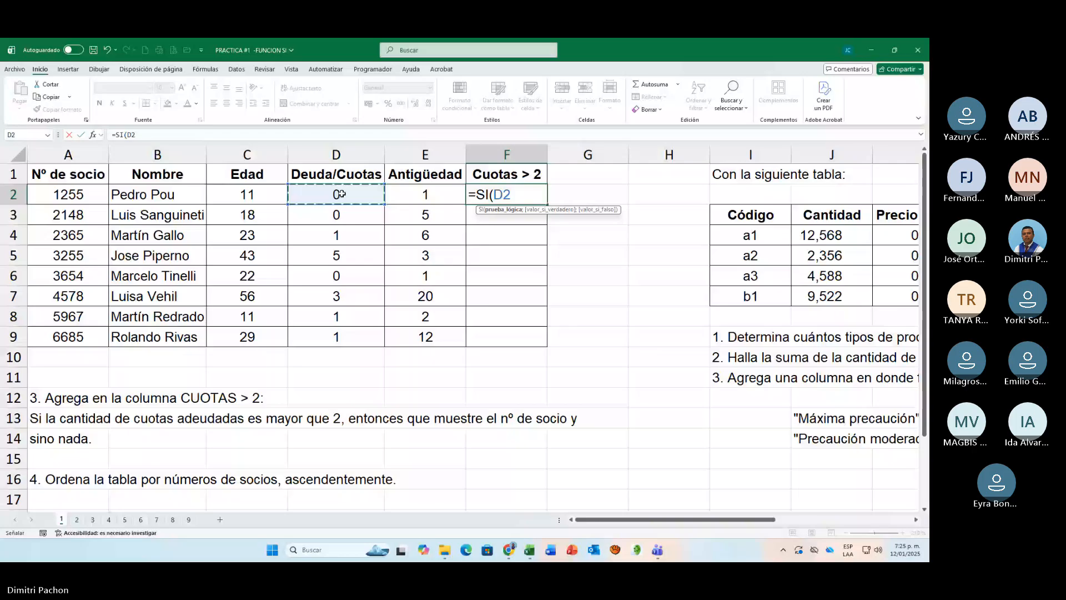
text(>)
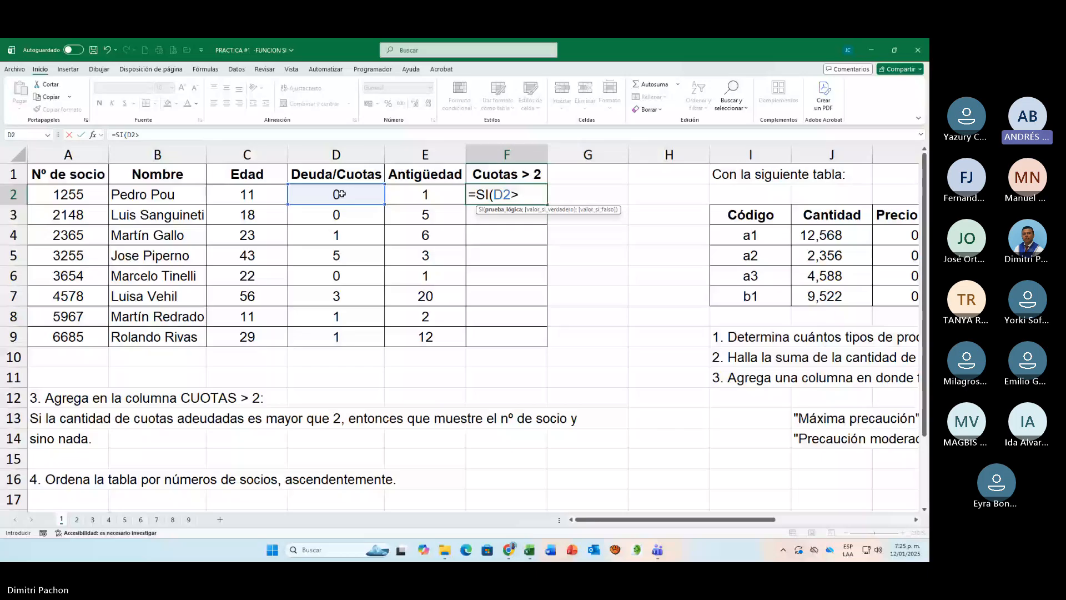
text(2;)
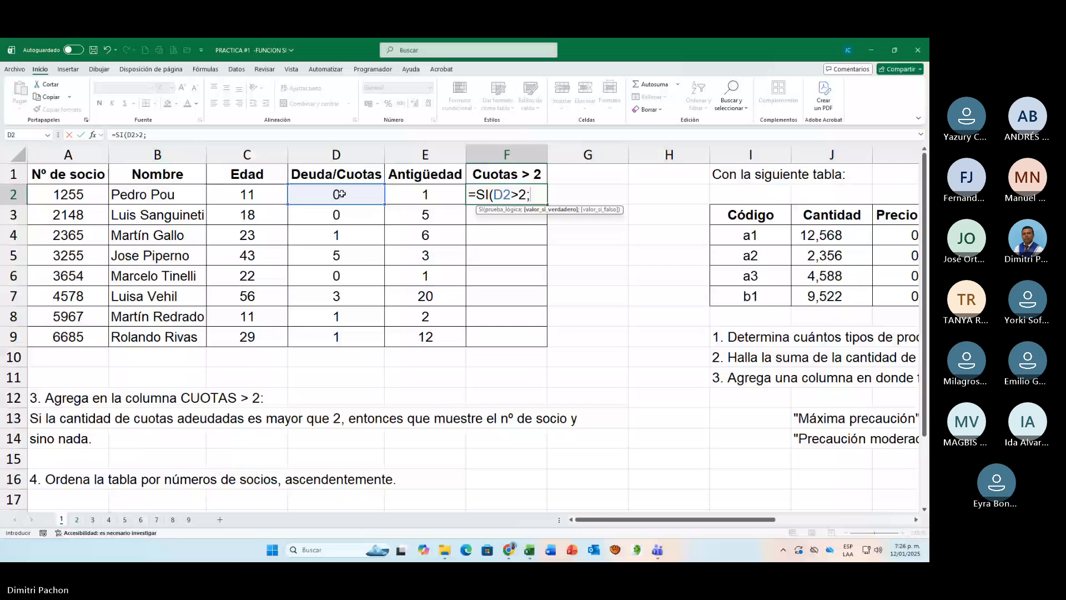
click(63, 193)
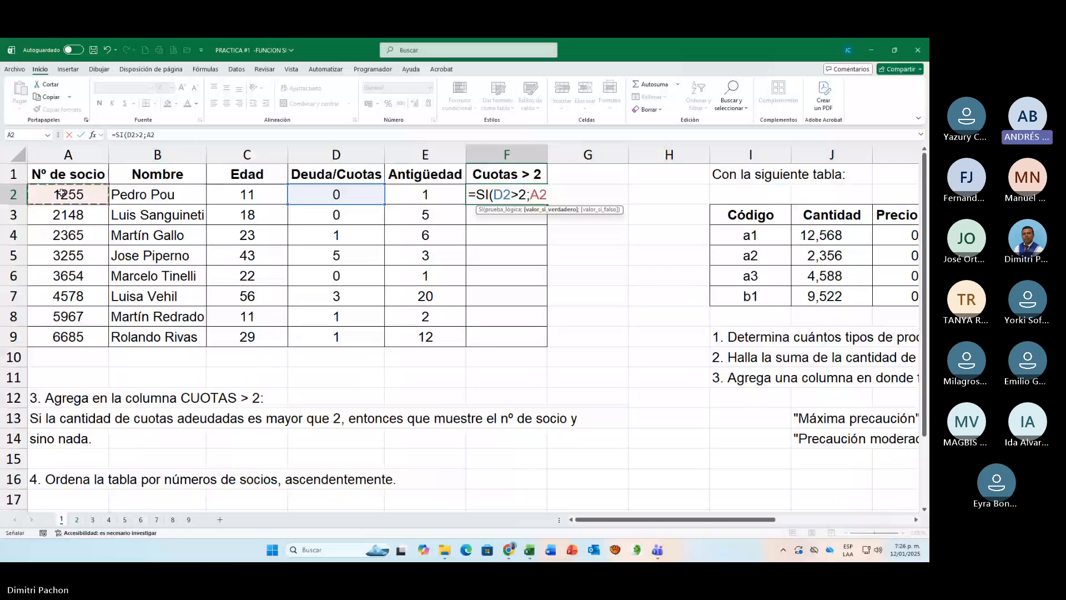
text(;)
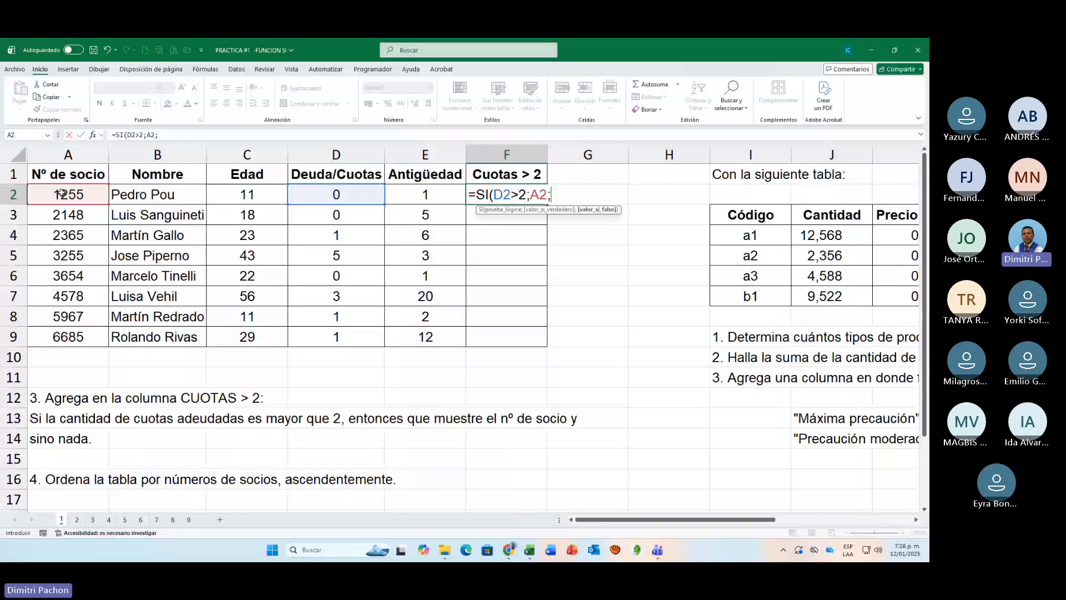
text("")
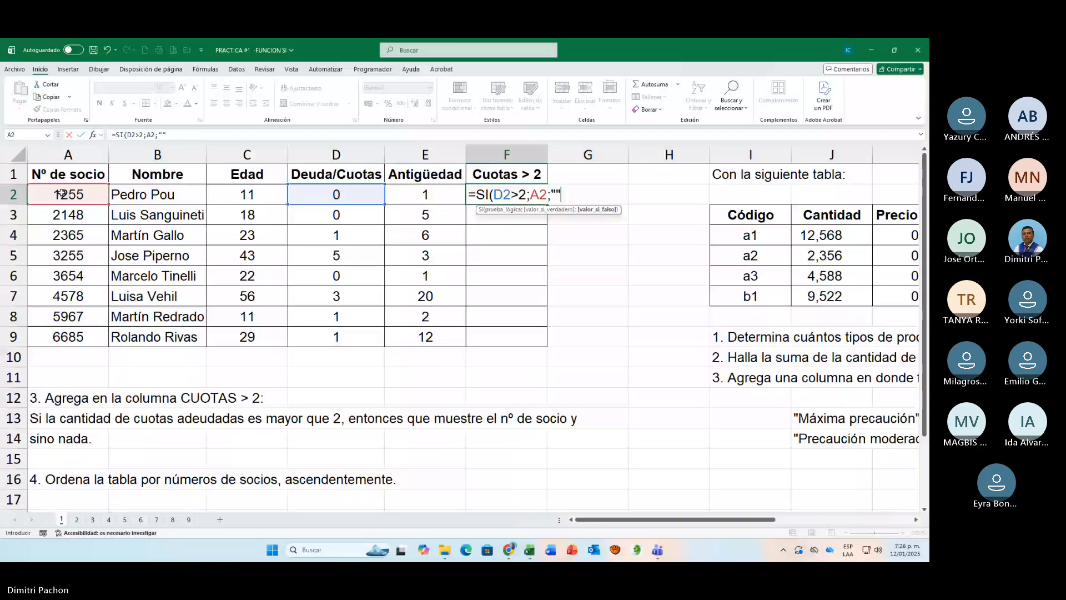
text())
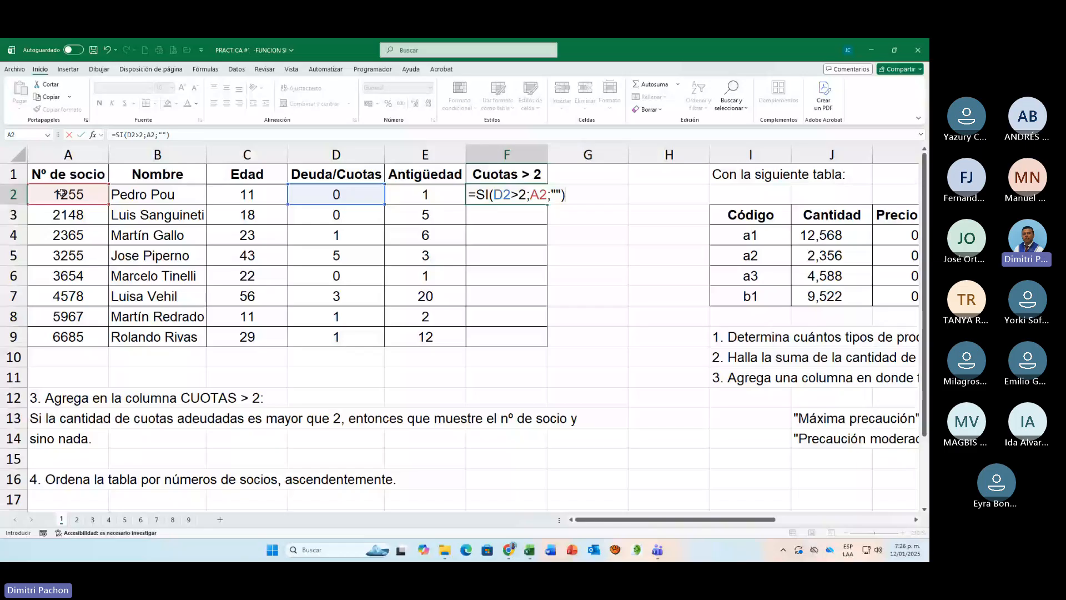
key(ctrl+Return)
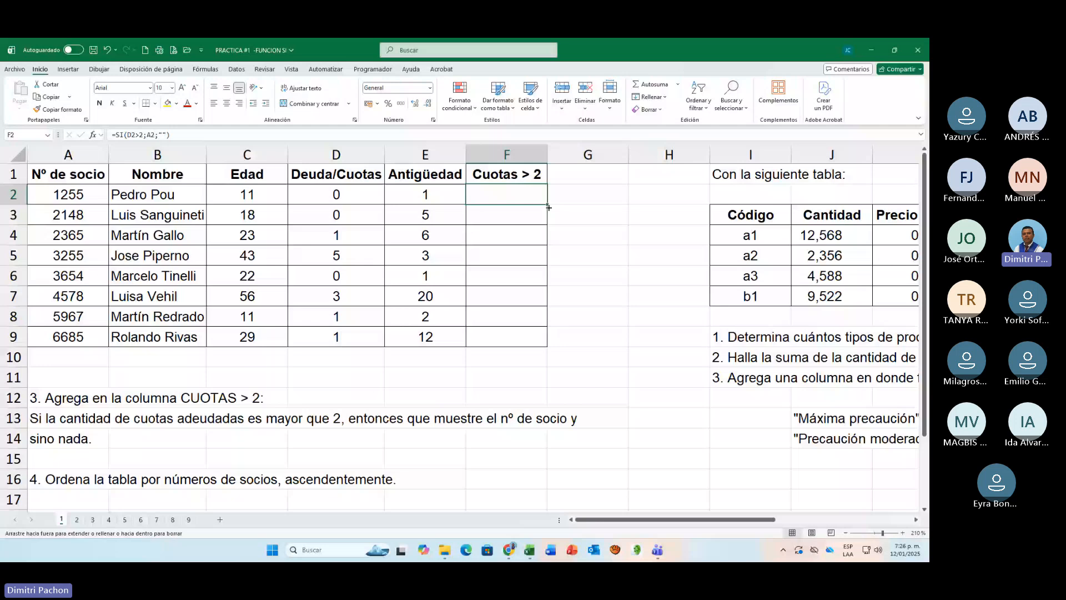
Step: Copy the Cuotas > 2 formula from F2 down to F9 and review the formula in F2
drag(548, 208, 544, 337)
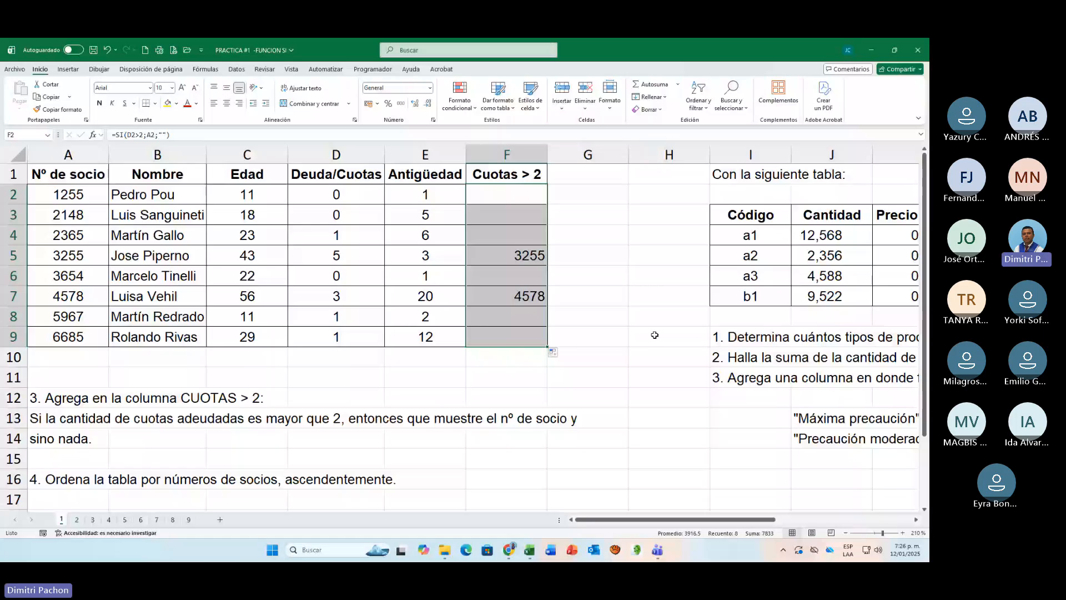
click(655, 335)
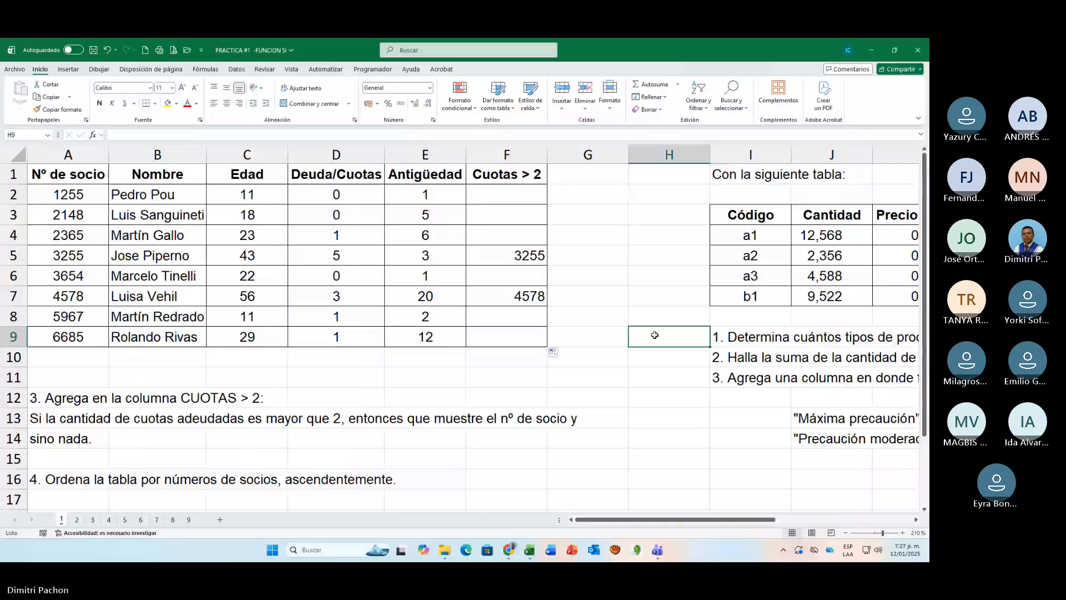
double_click(517, 195)
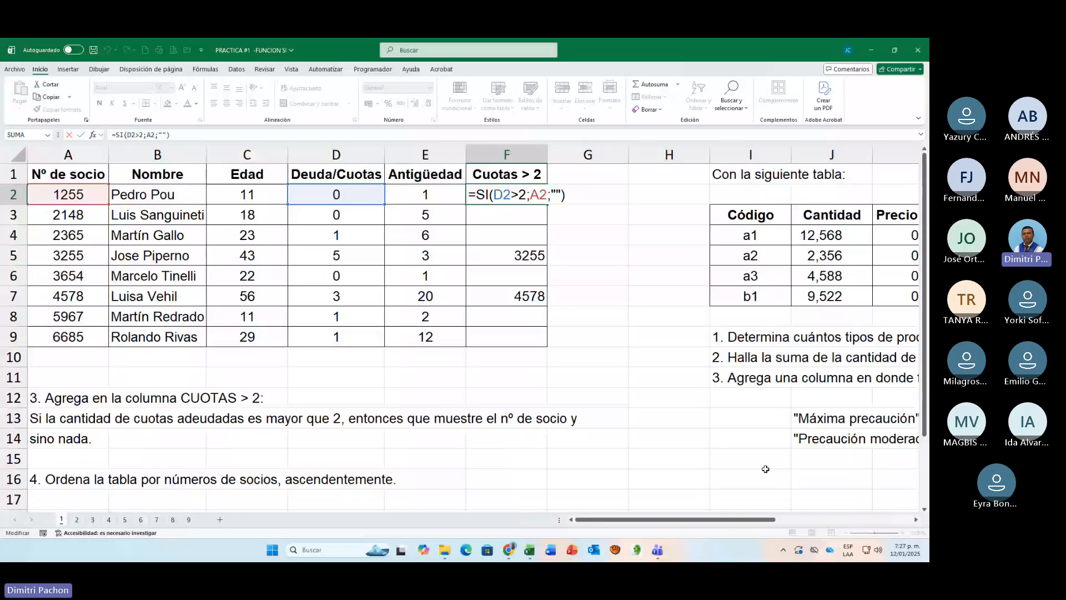
key(Return)
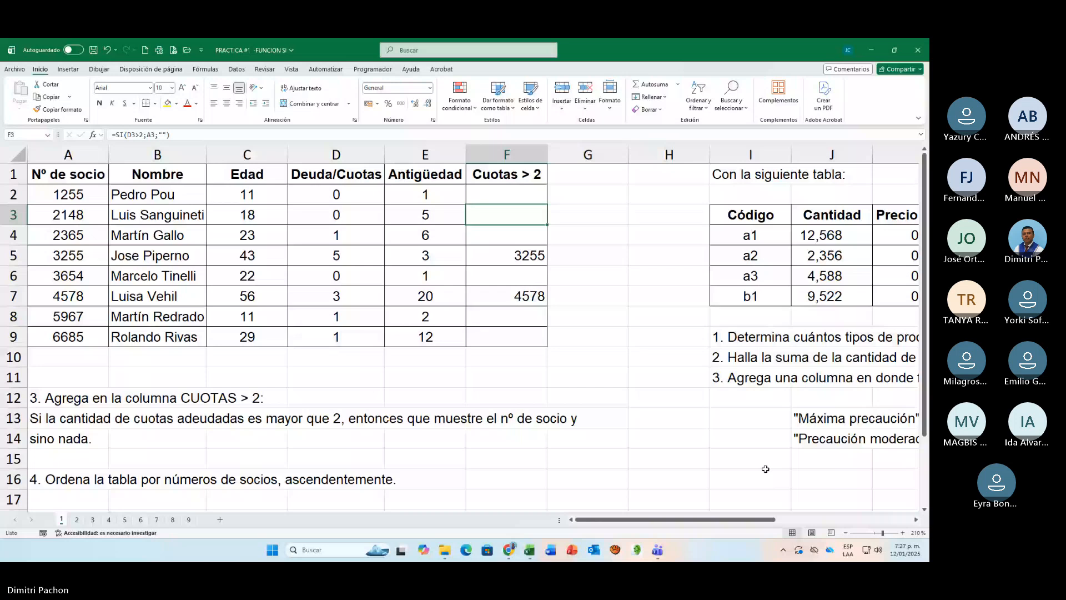
Step: Examine the product table, its three exercises and the RESULTADOS cells at 230% zoom
drag(680, 520, 807, 526)
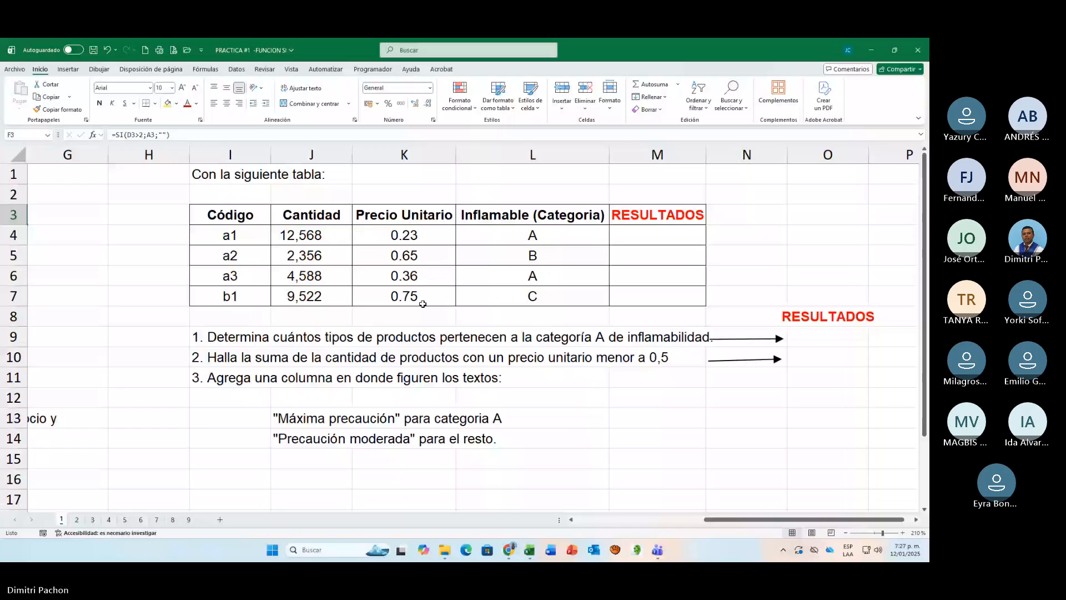
drag(311, 235, 331, 251)
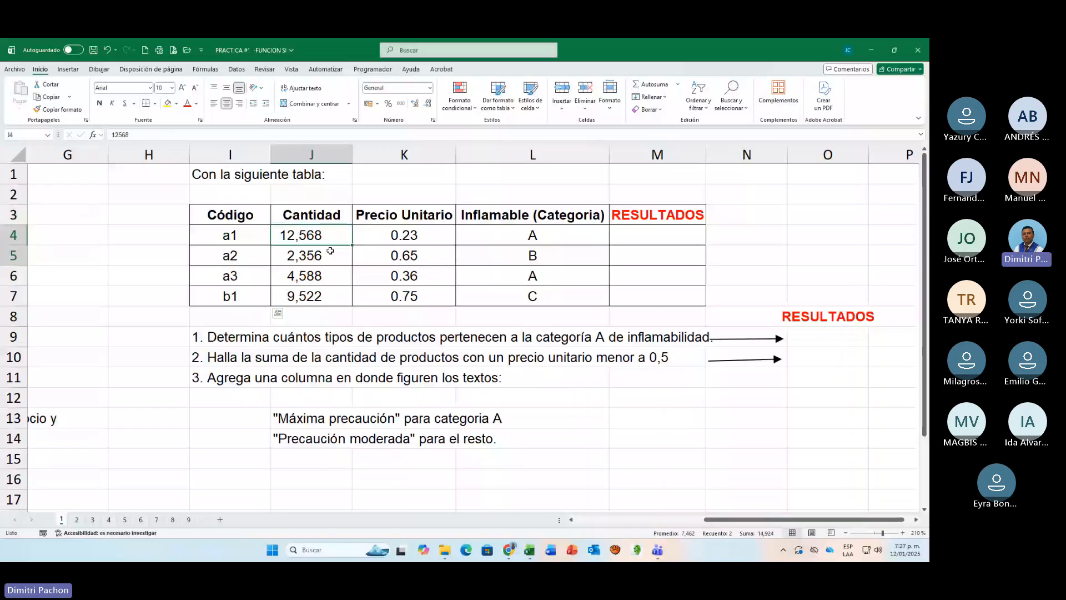
drag(402, 235, 403, 276)
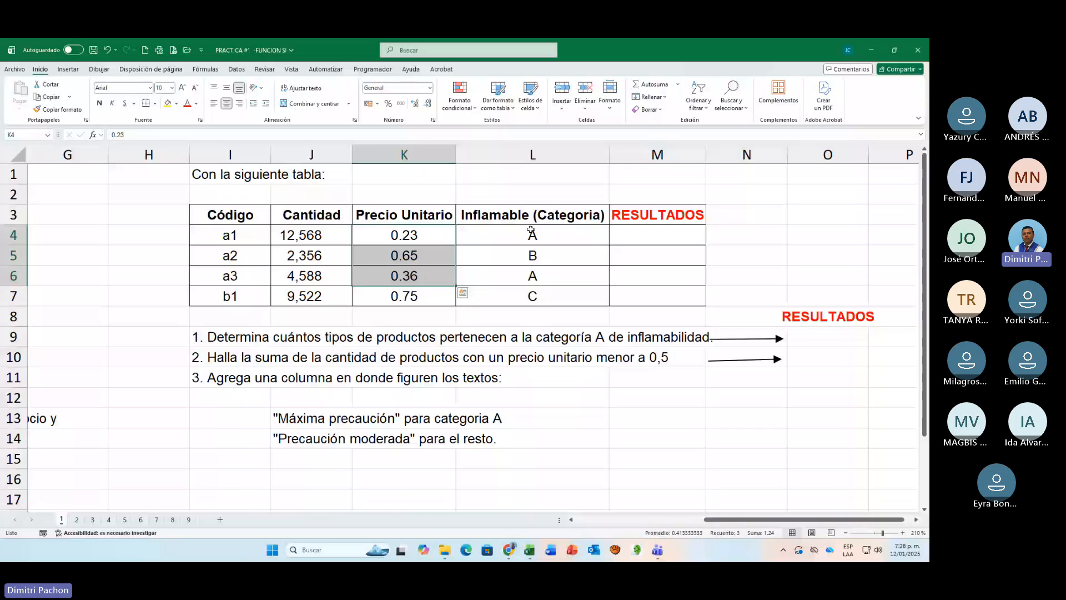
click(658, 235)
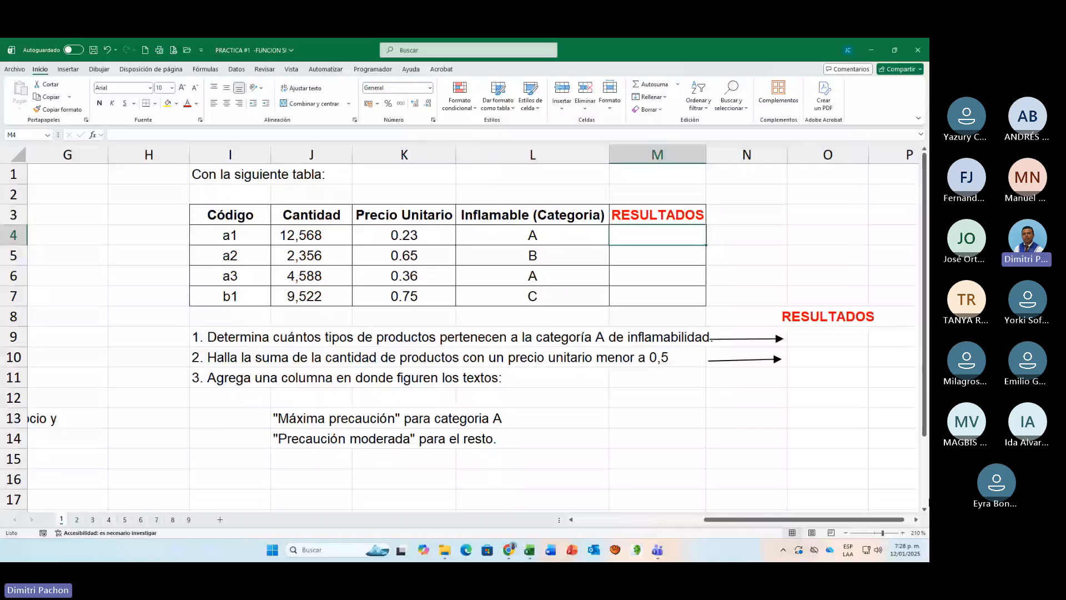
click(916, 520)
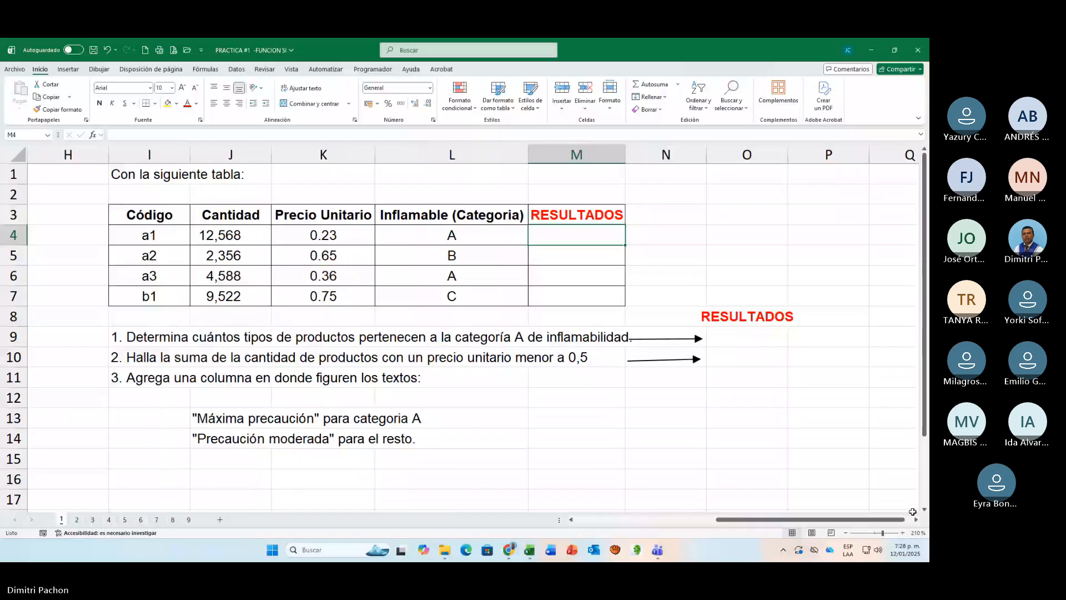
click(903, 532)
click(902, 532)
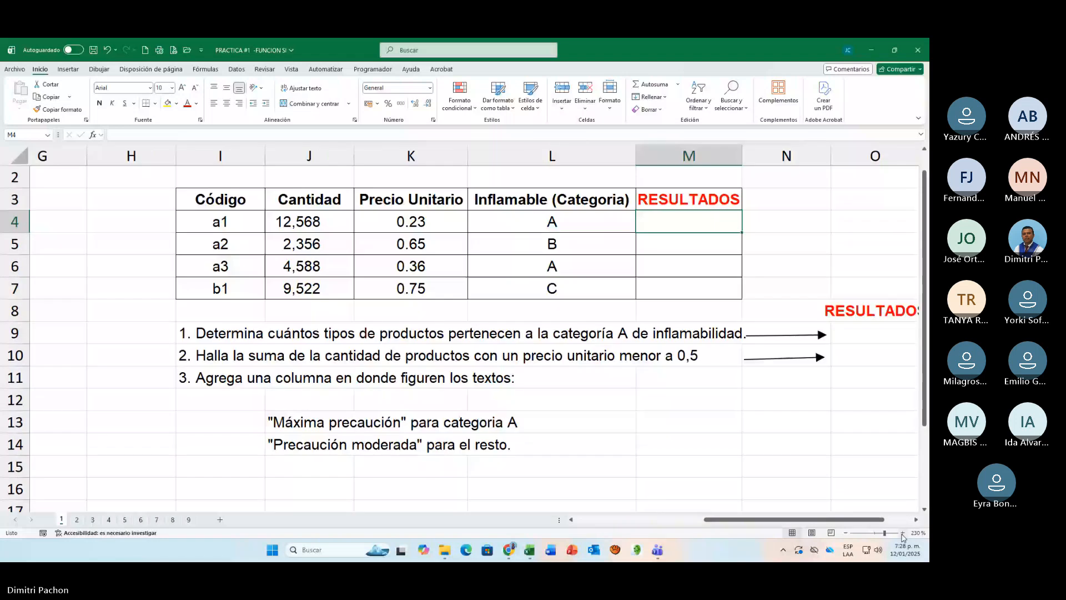
click(902, 520)
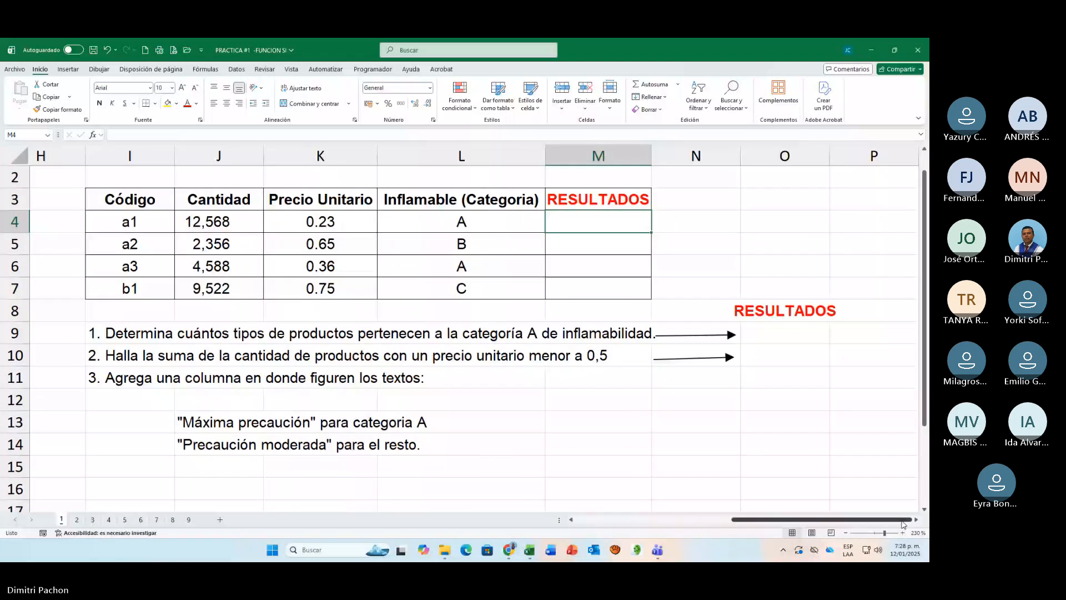
scroll(840, 479, up, 1)
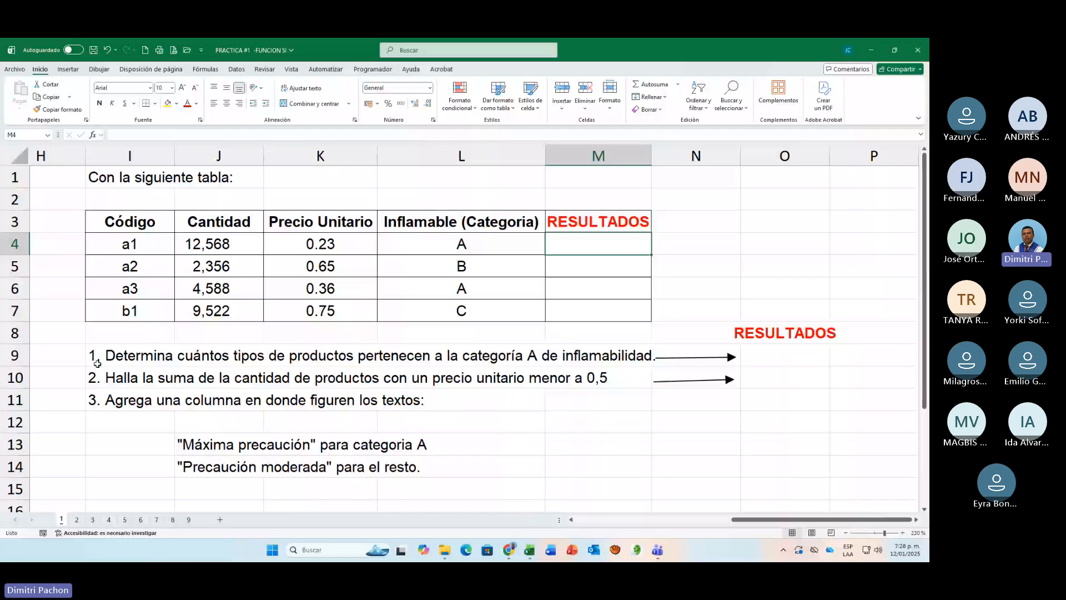
click(785, 359)
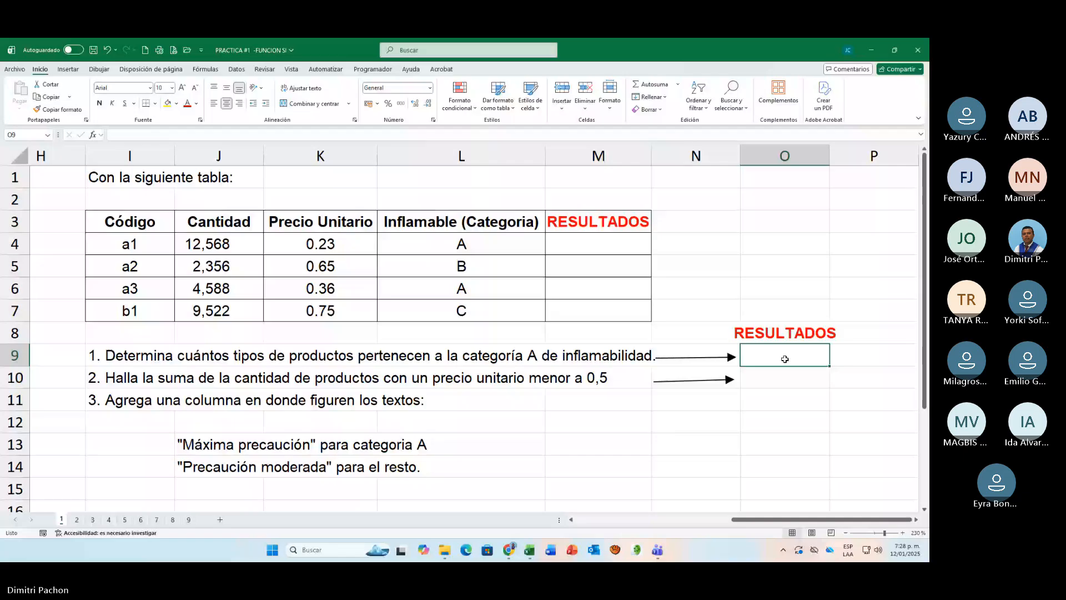
drag(785, 359, 757, 386)
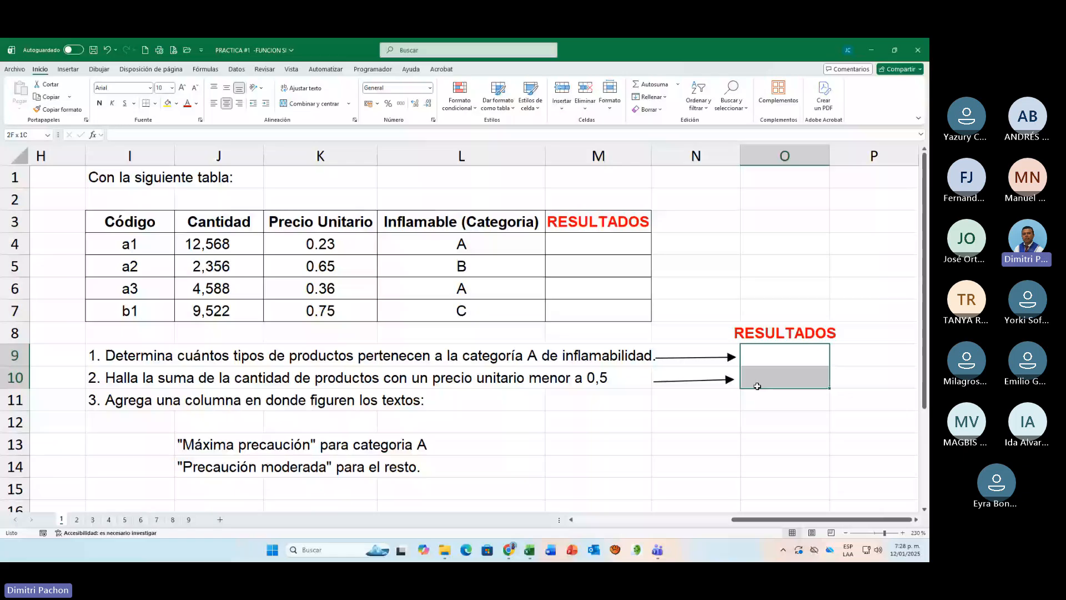
Step: Count the products in flammability category A in O9 with =CONTAR.SI(L4:L7;"A")
click(762, 358)
text(=)
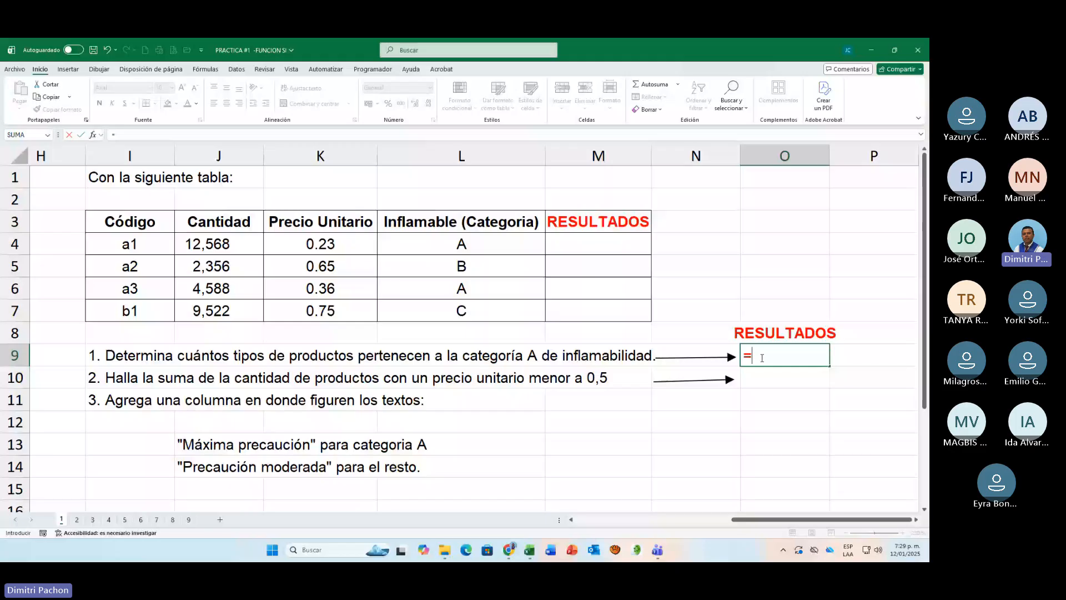
text(CONTAR.SI()
drag(466, 245, 499, 302)
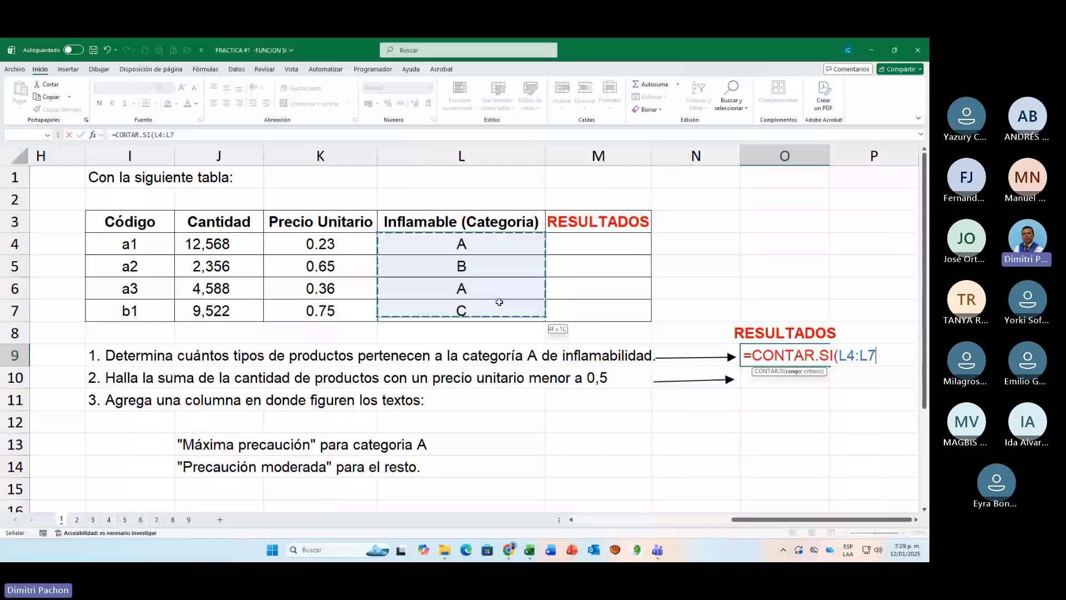
text(;"A"))
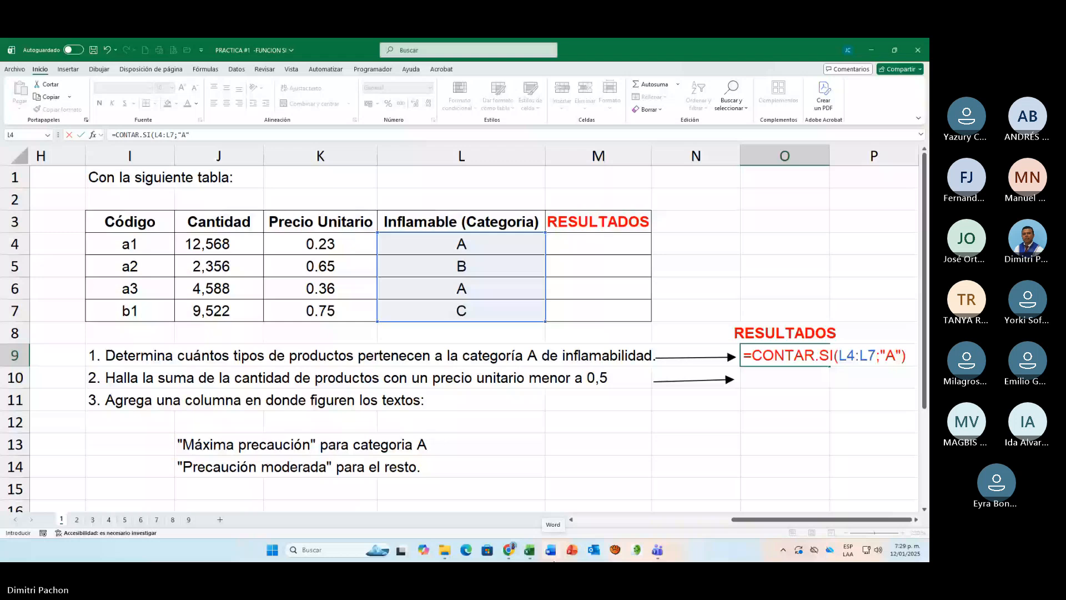
key(Return)
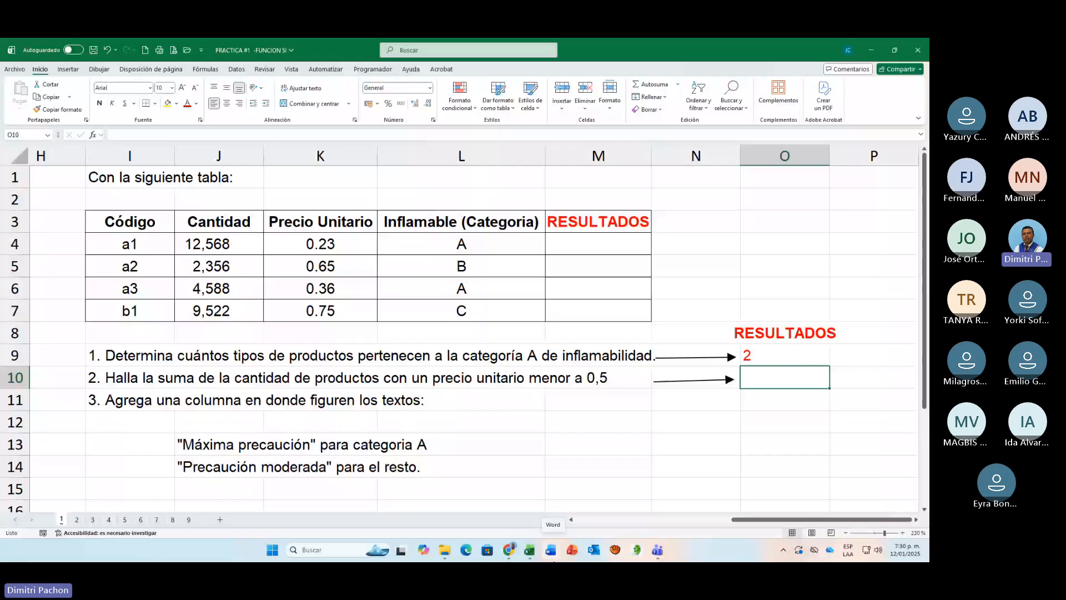
Step: Sum the quantities of products with a unit price below 0.5 in O10 with =SUMAR.SI(K4:K7;"<0.5";J4:J7)
text(=)
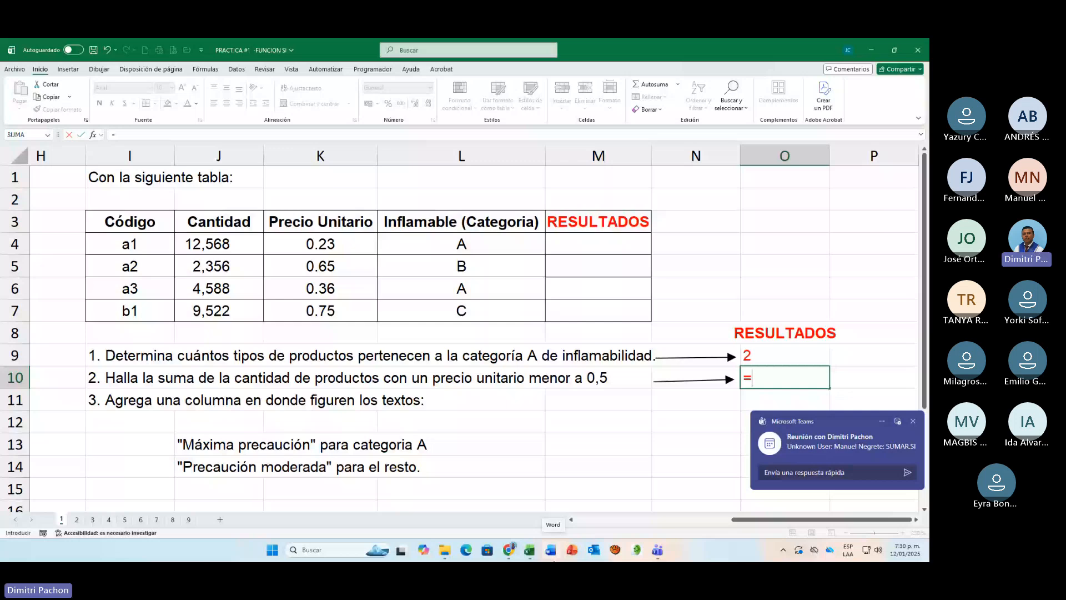
text(SUMAR.SI()
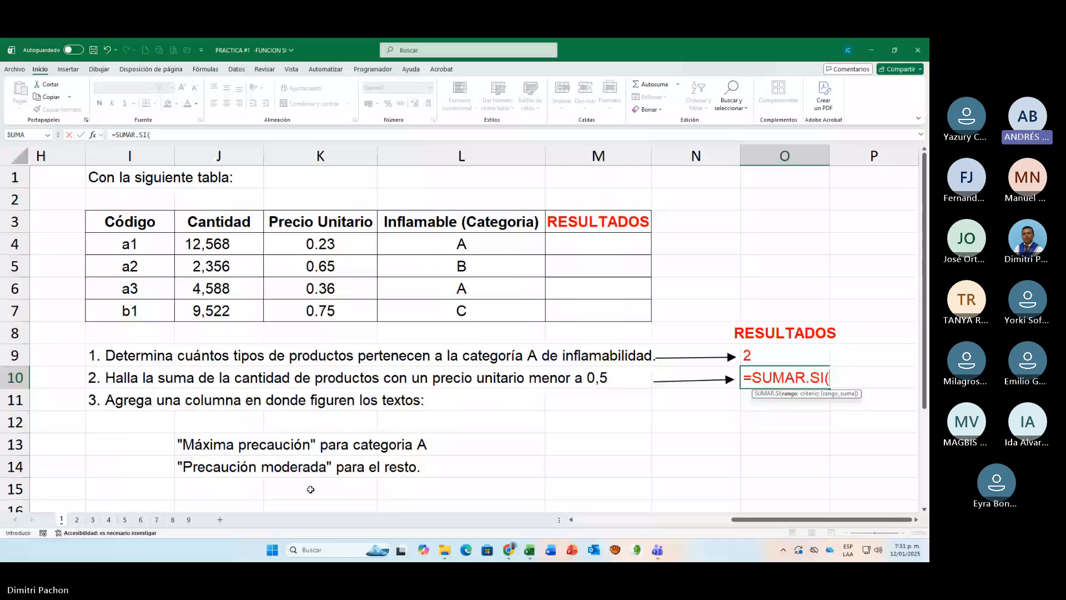
drag(325, 245, 332, 302)
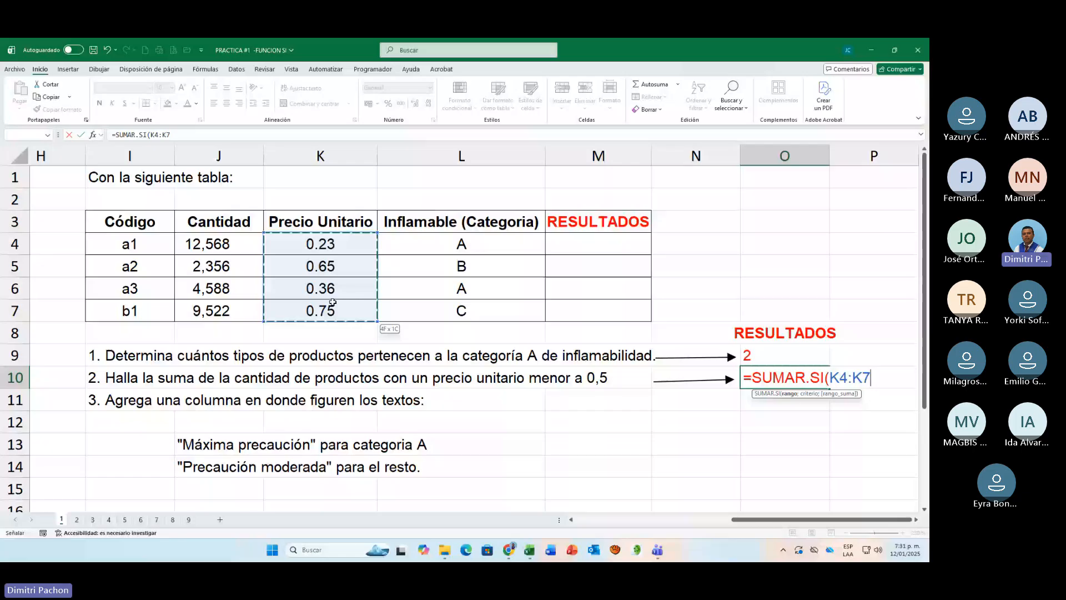
text(;"<)
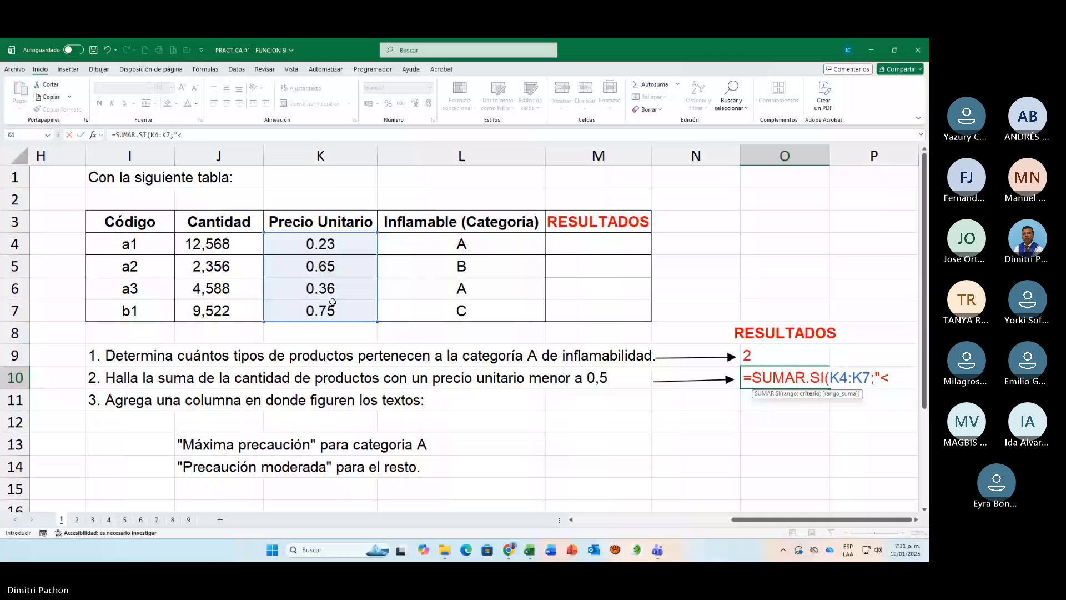
text(0.5";)
drag(206, 244, 188, 308)
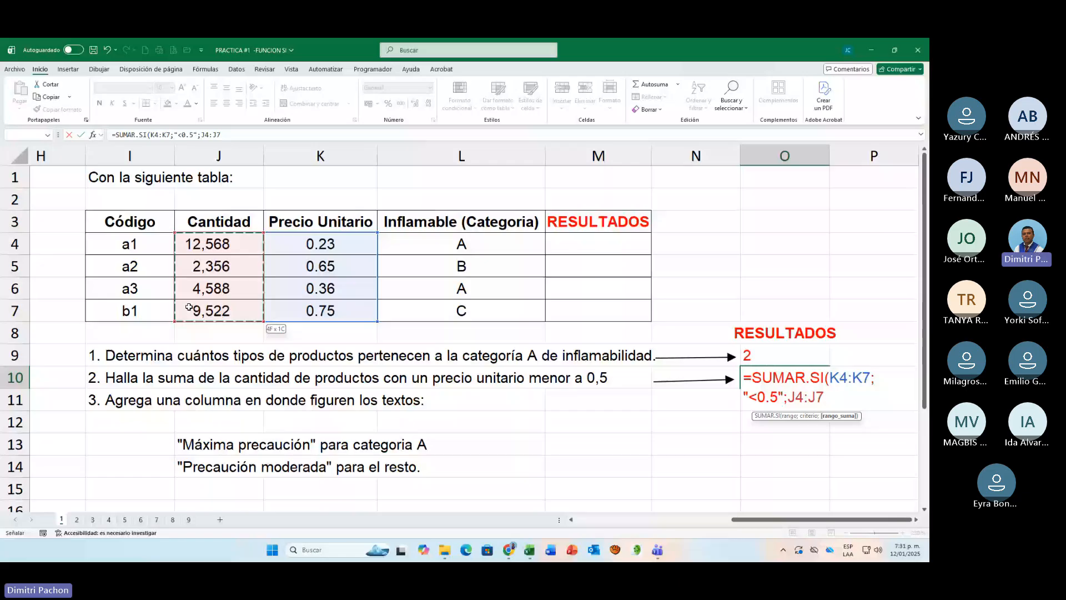
text())
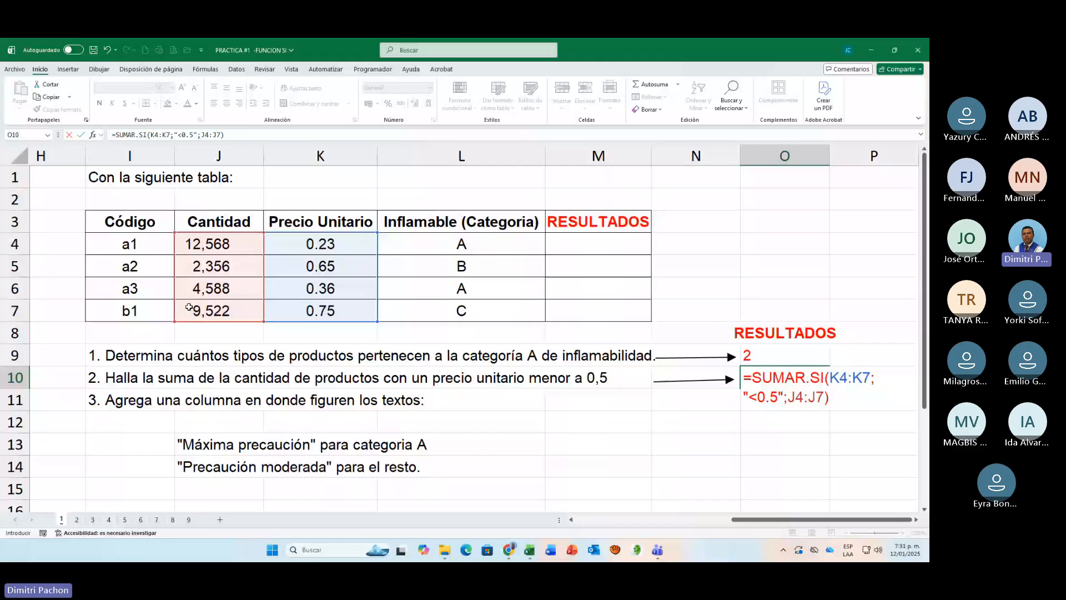
key(Return)
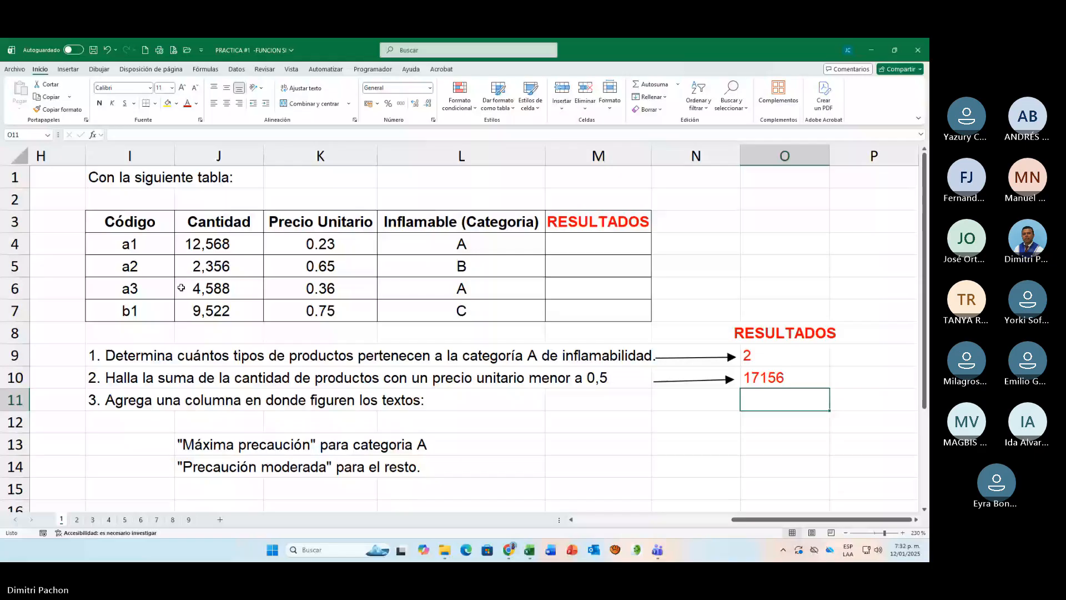
Step: Label the first product's flammability precaution in M4 with =SI(L4="A";"MAXIMA PRECAUCIÓN";"PRECAUCIÓN MODERADA")
click(200, 288)
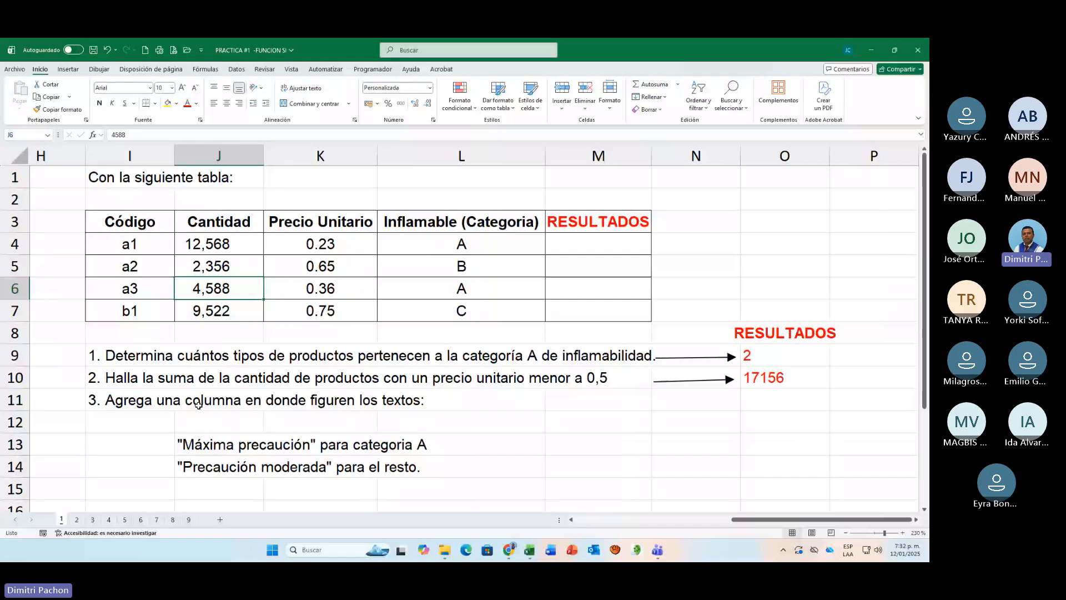
click(572, 222)
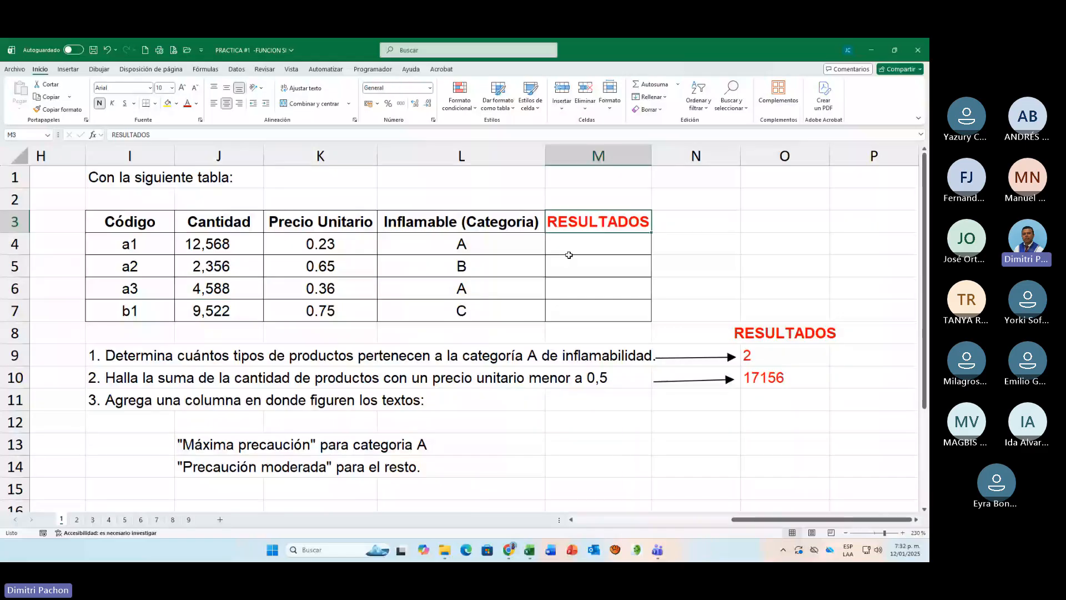
drag(568, 255, 576, 311)
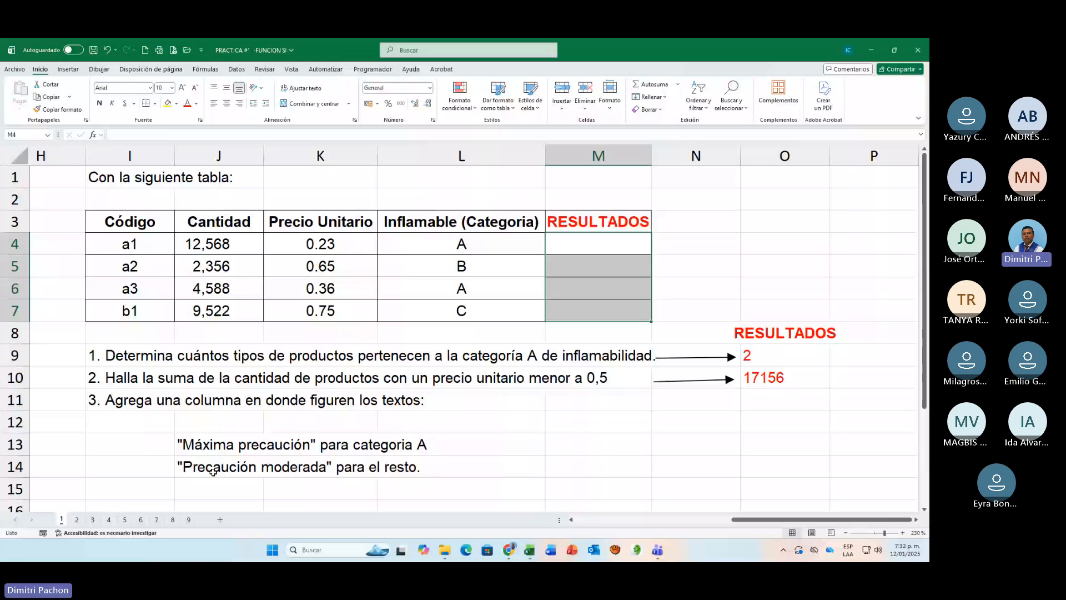
click(599, 244)
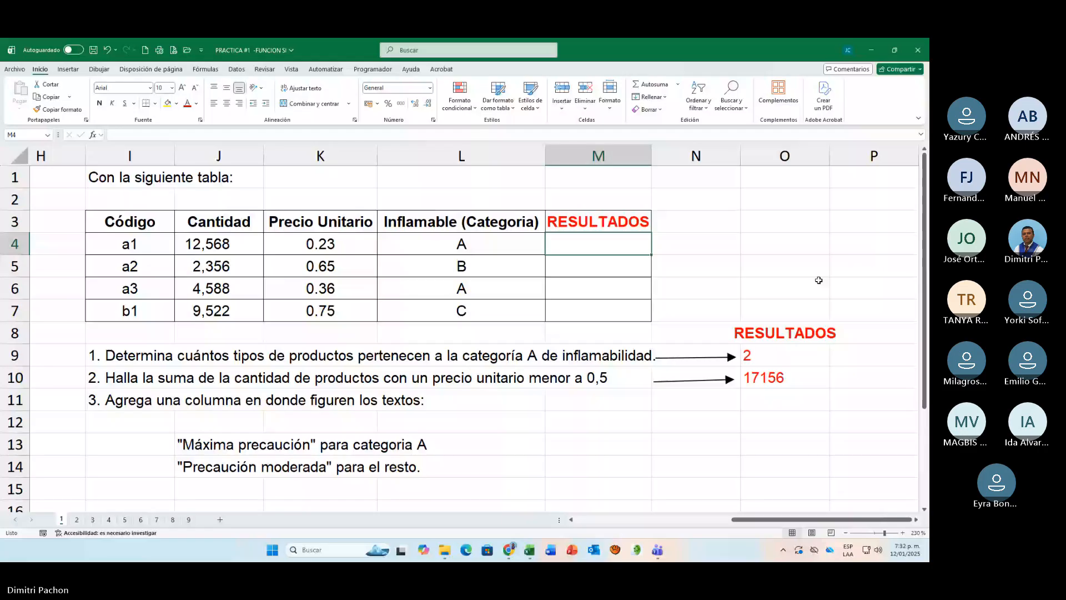
text(=)
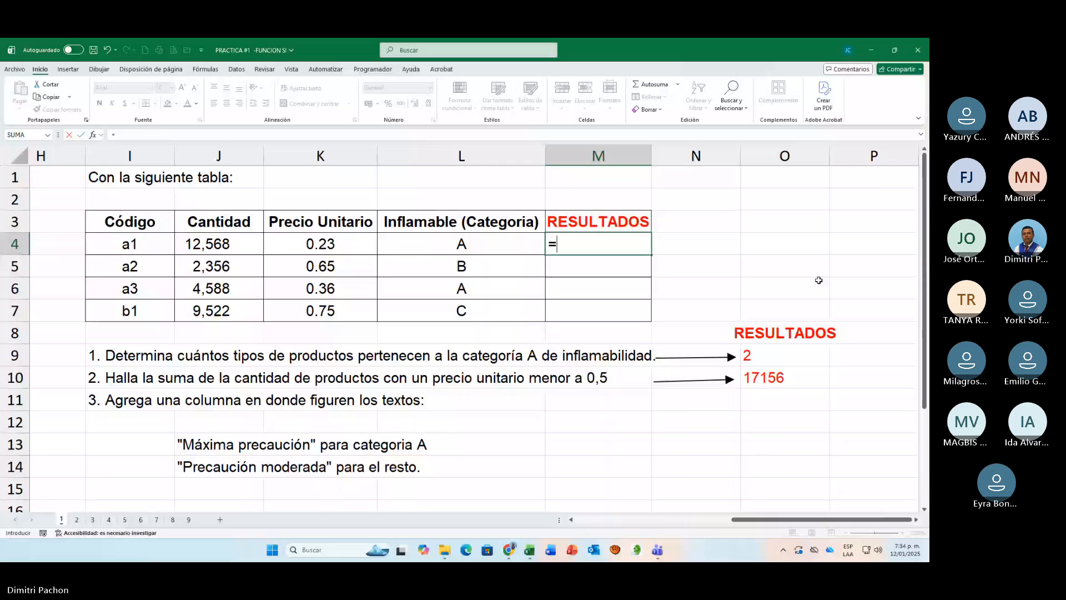
text(SI()
click(489, 245)
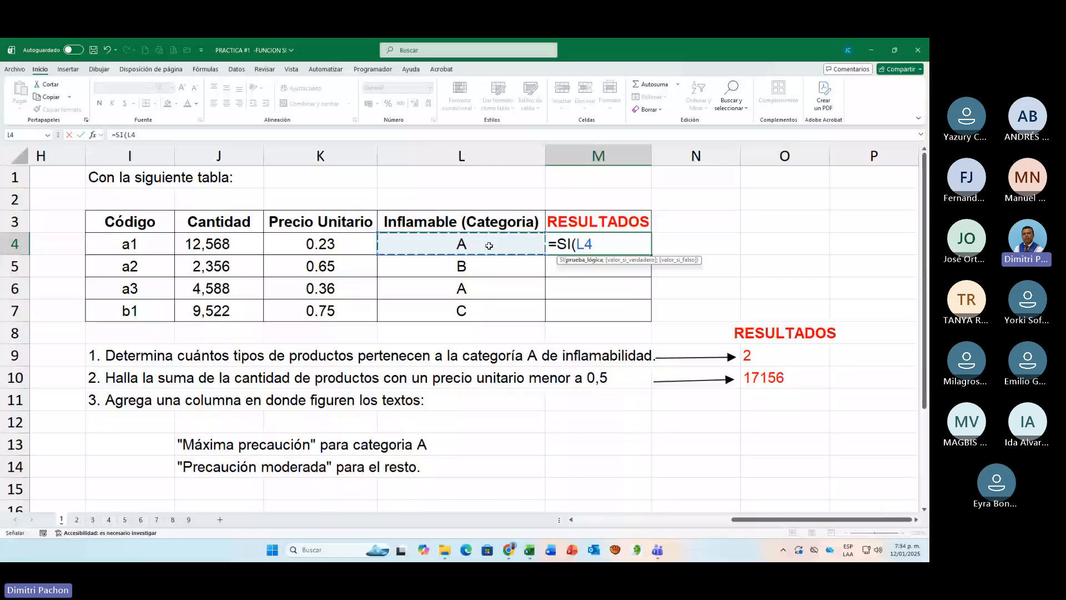
text(="A";)
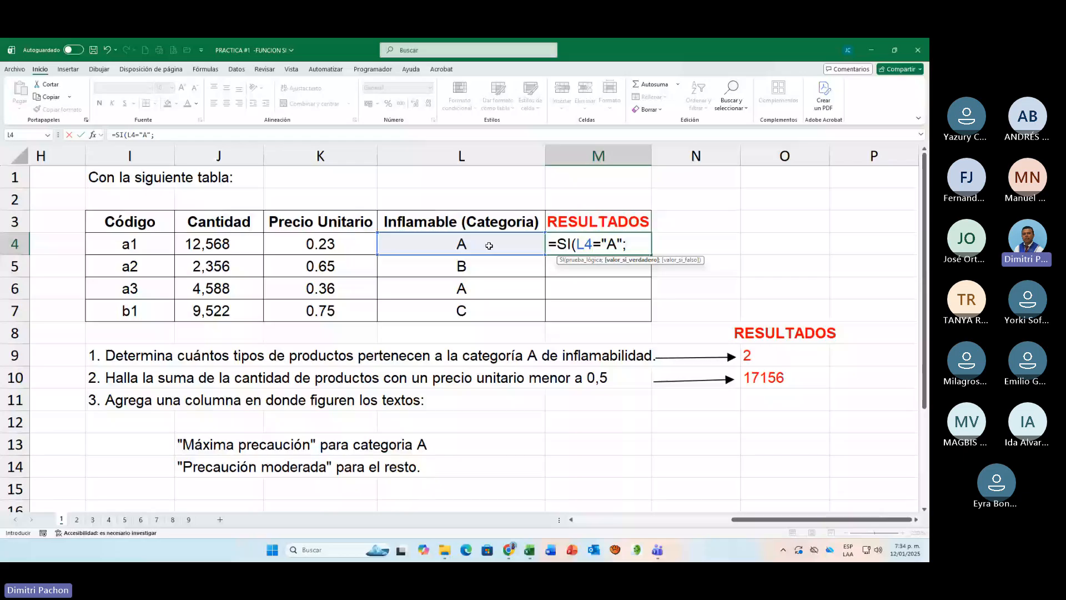
text("MAXIMA PRECAUCIÓN)
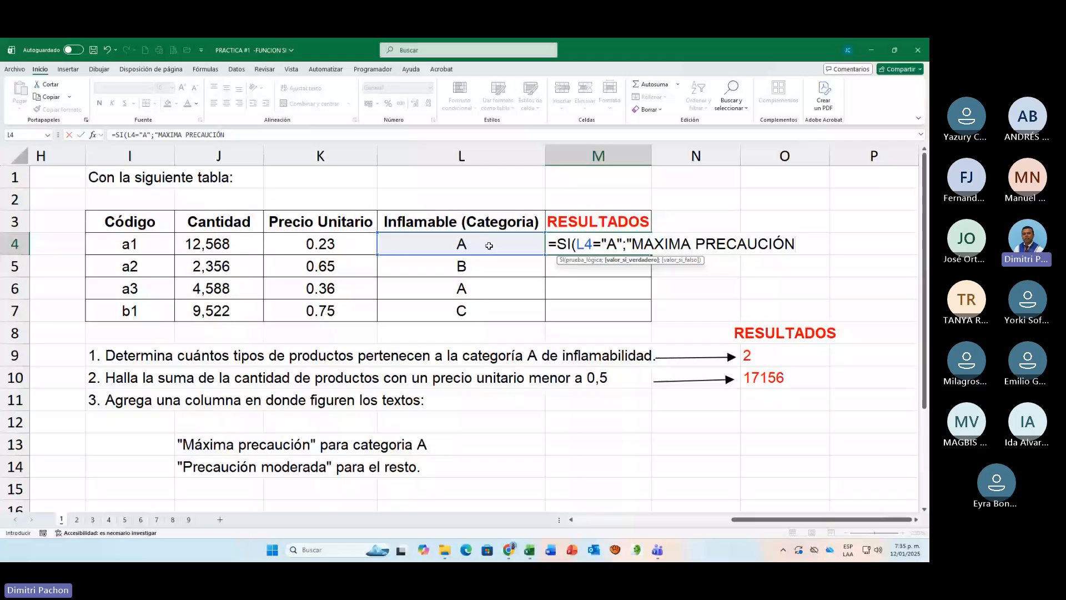
text(";"PREC)
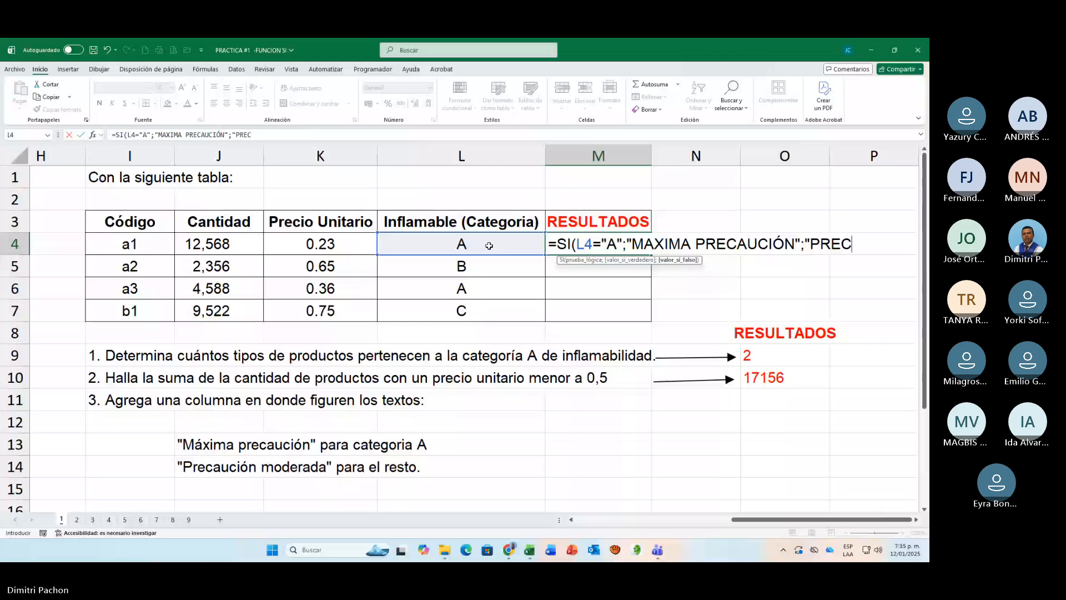
text(AUCIÓN MODERADA"))
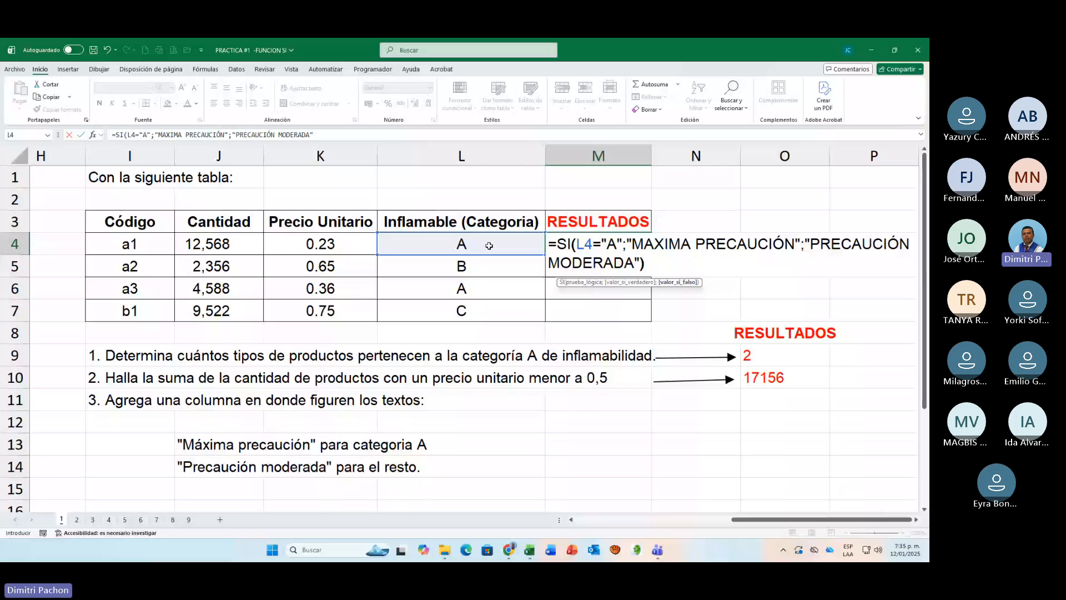
key(ctrl+Return)
Step: Copy the precaution formula from M4 down to M7 and widen column M to fit the texts
drag(651, 255, 652, 318)
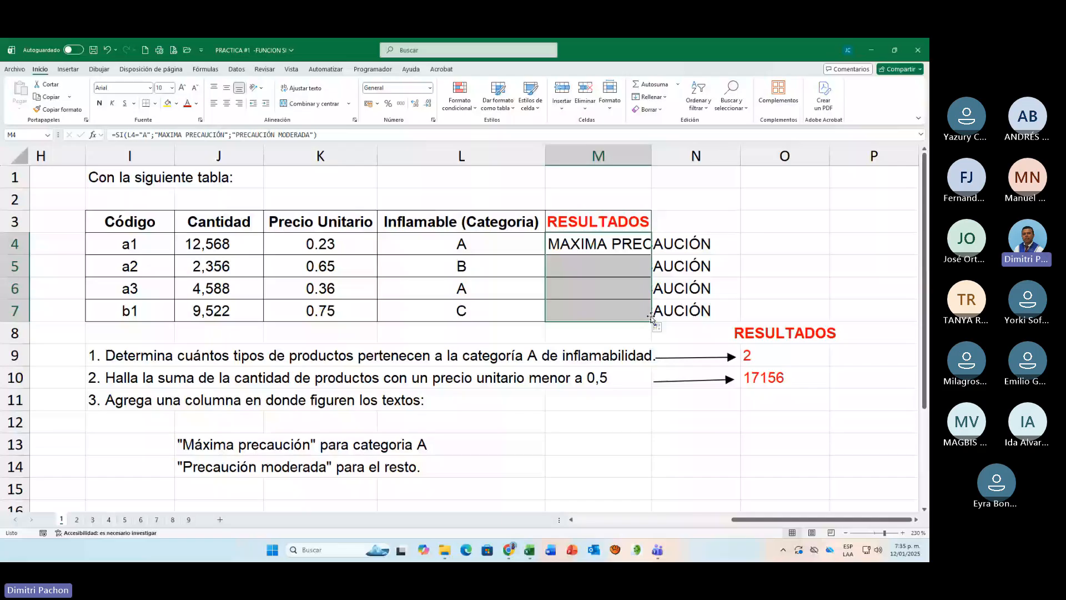
click(773, 245)
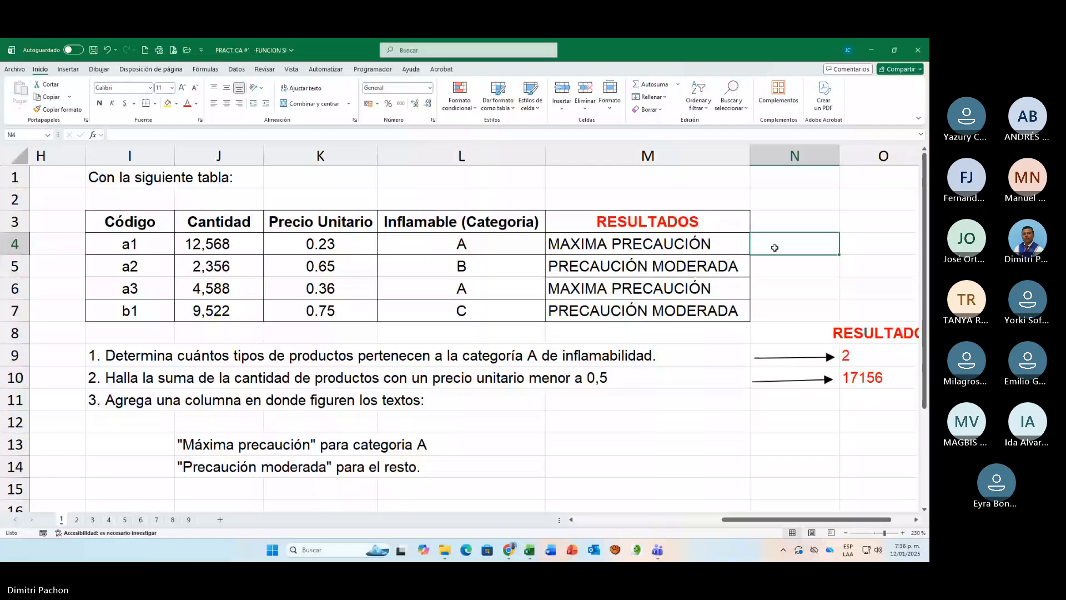
click(732, 256)
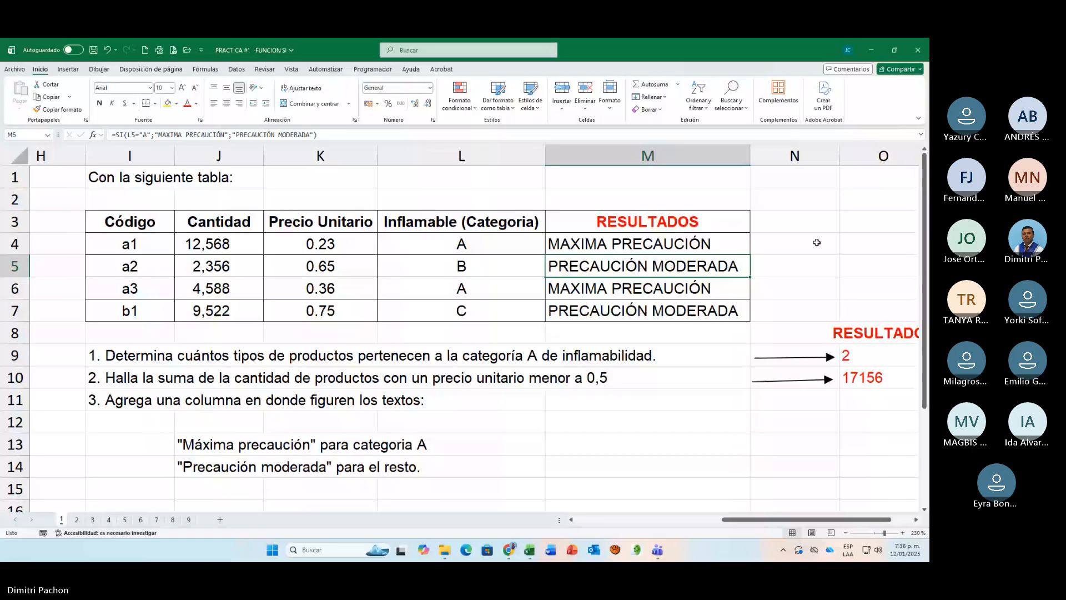
Step: Enter the inverse version of the precaution test in N4 as =SI(L4<>"A";"PRECAUCIÓN MODERADA";"MÁXIMA PRECAUCIÓN")
click(817, 242)
text(=SI)
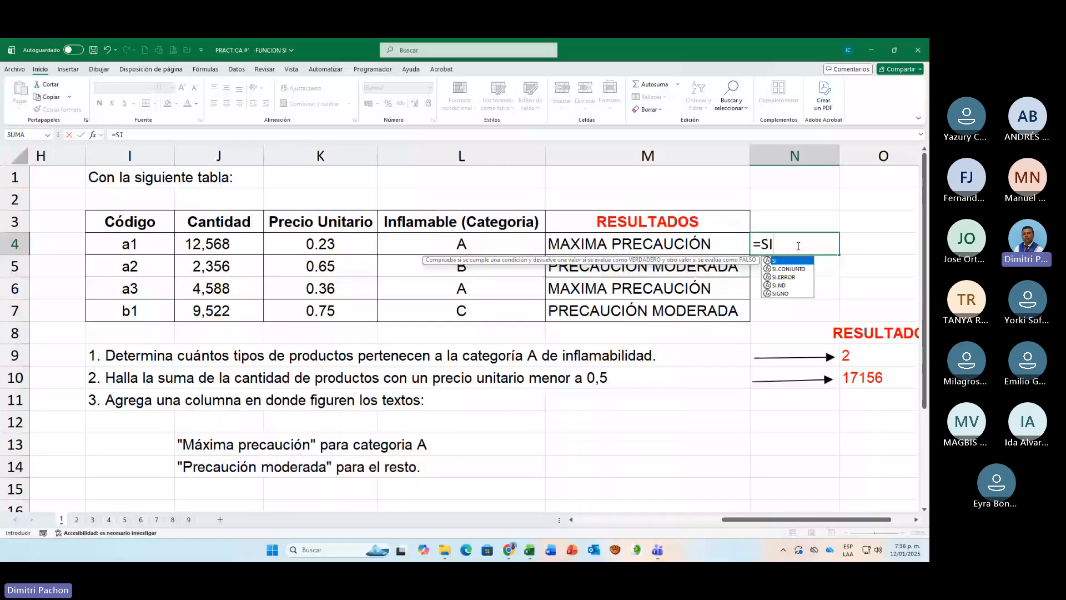
text(()
click(436, 247)
text(<>)
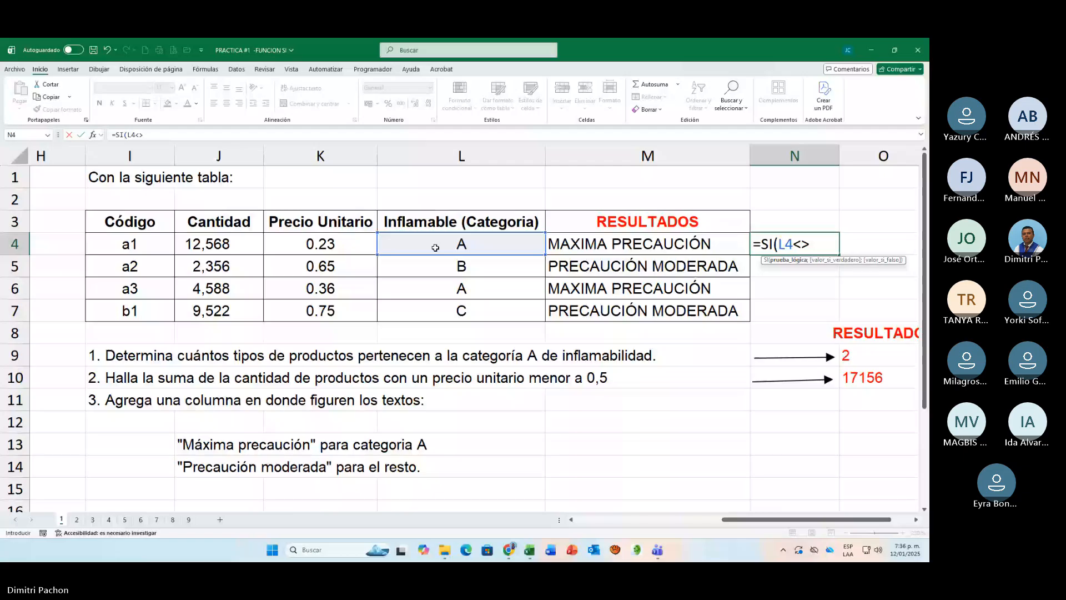
text("A";"PR)
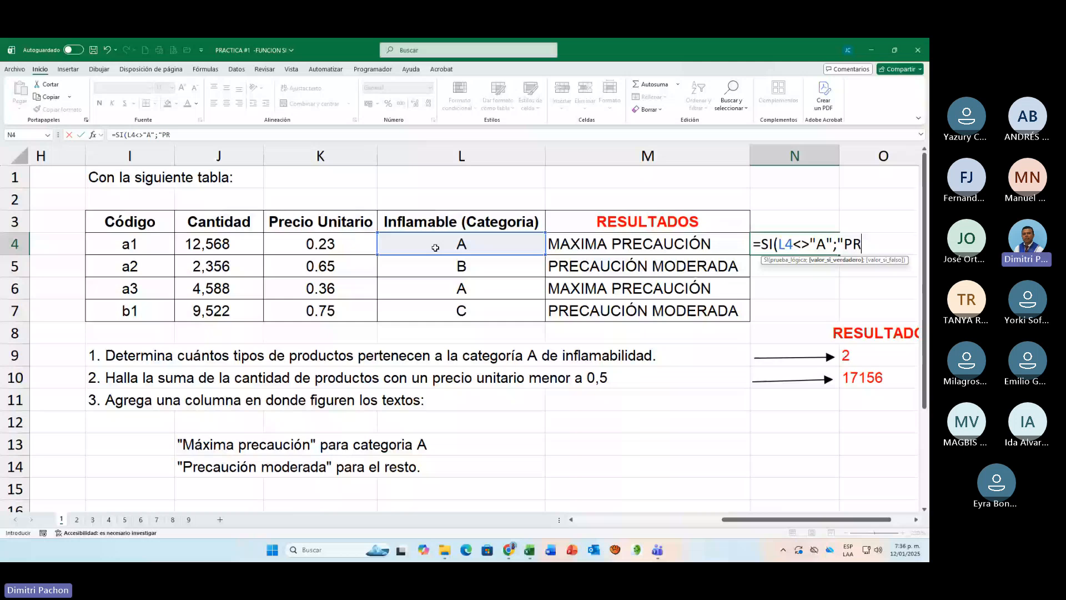
text(ECAUCIÓN MODERADA")
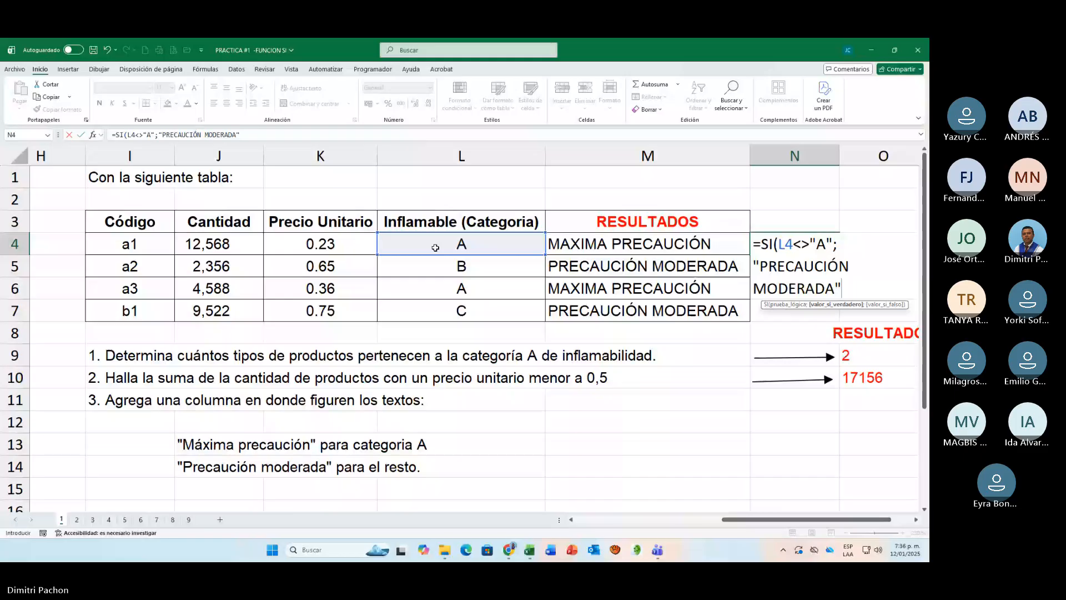
text(;"MÁXIMA PRECAU)
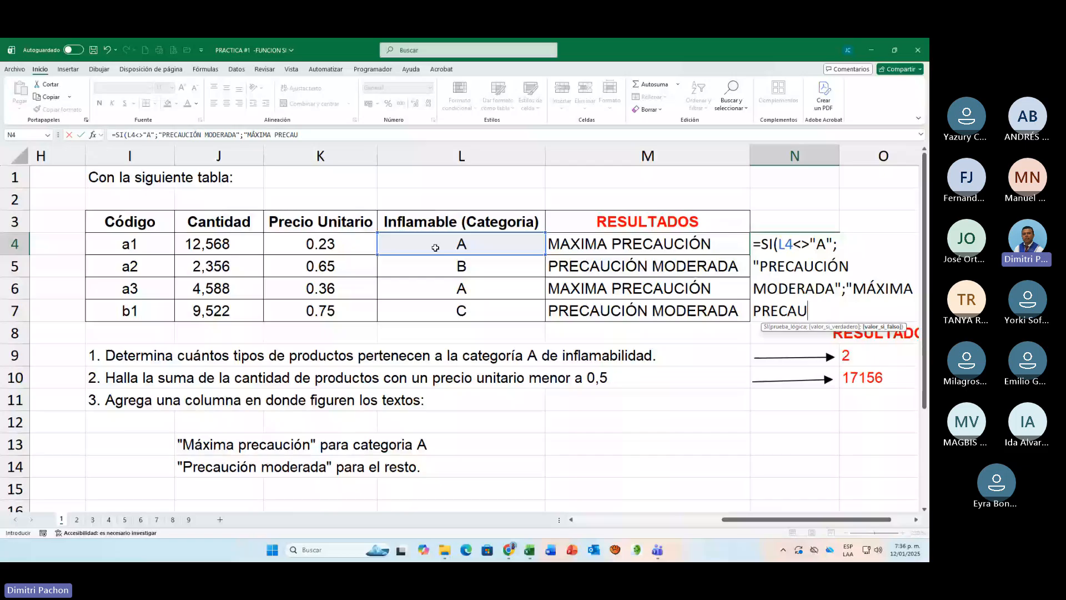
text(CIÓN"))
click(916, 520)
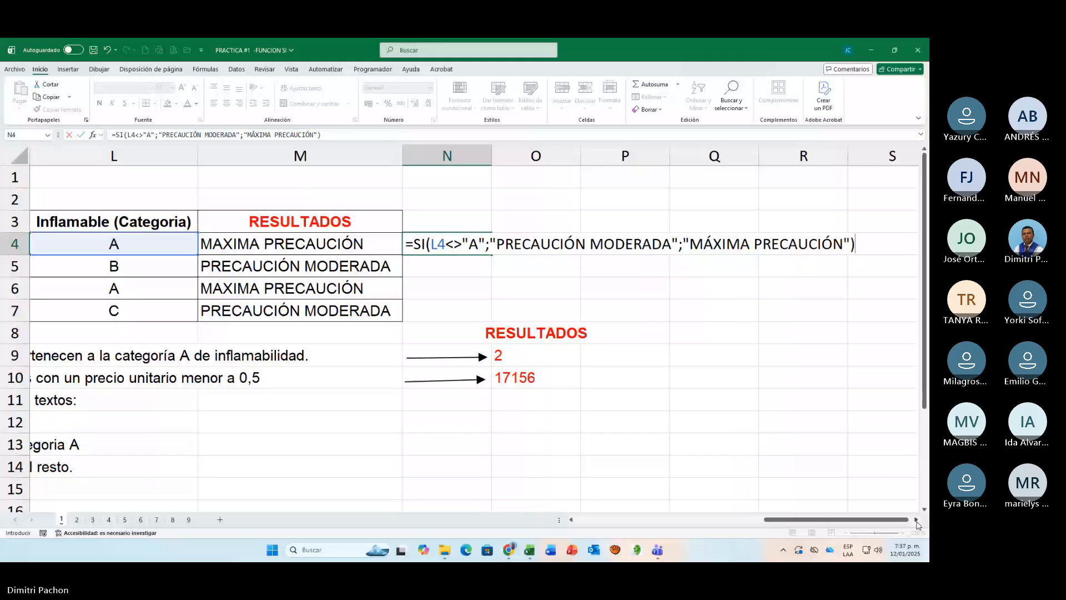
key(Return)
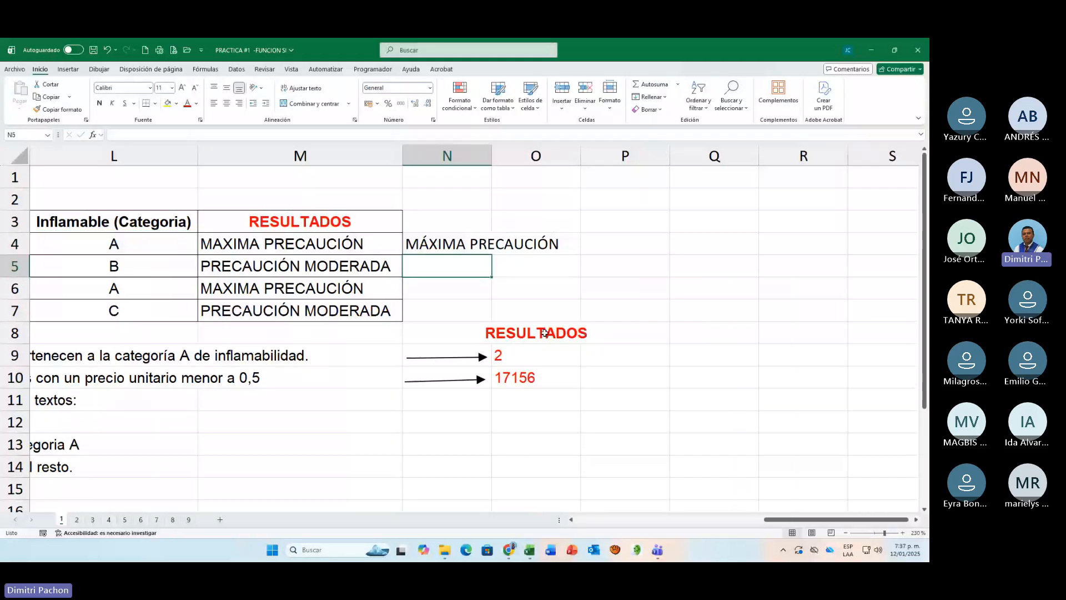
Step: Copy the inverse precaution formula from N4 down to N7
click(447, 244)
double_click(492, 255)
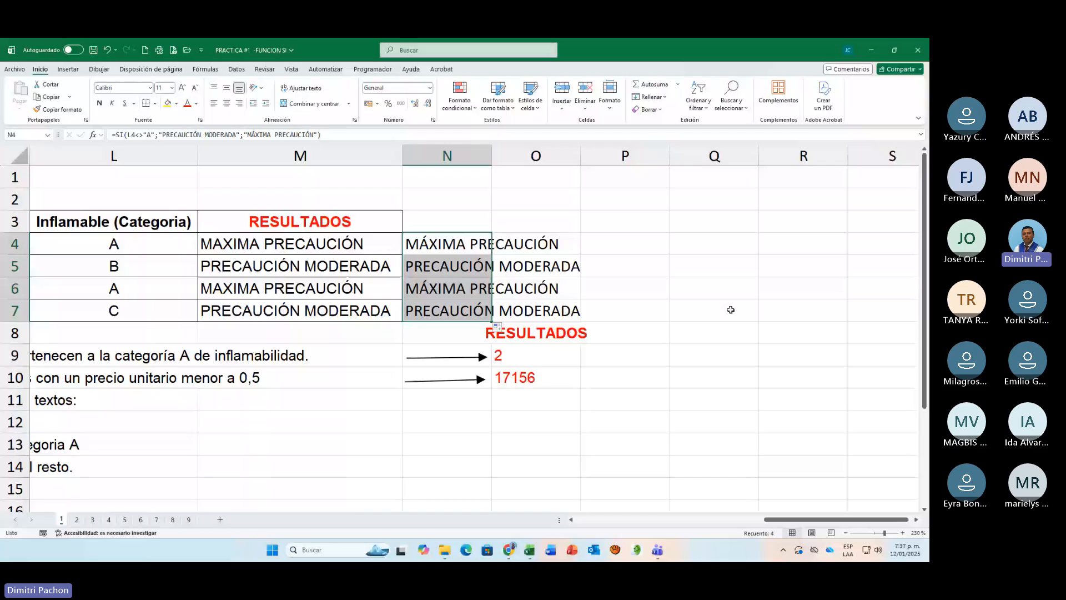
click(731, 310)
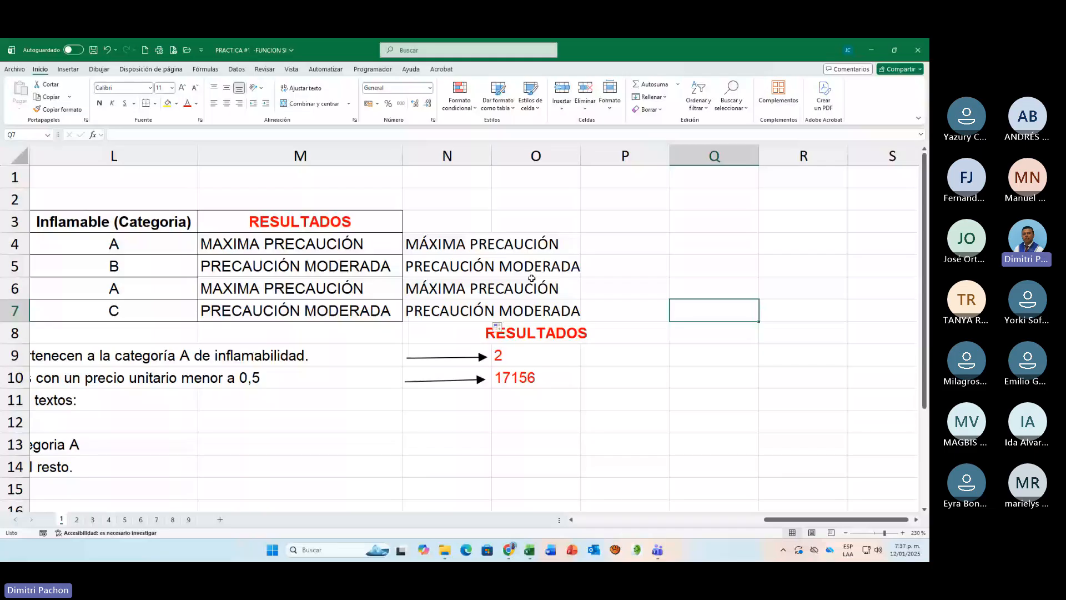
Step: Compare the two SI formulas in M4 and N4, checking their conditions and the order of the texts
click(351, 245)
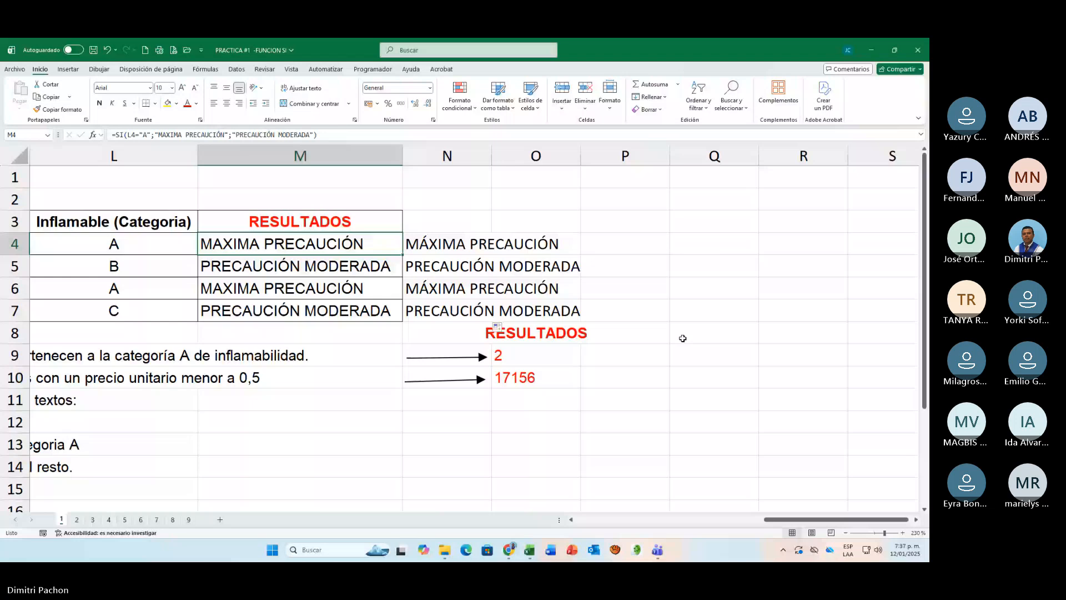
click(442, 236)
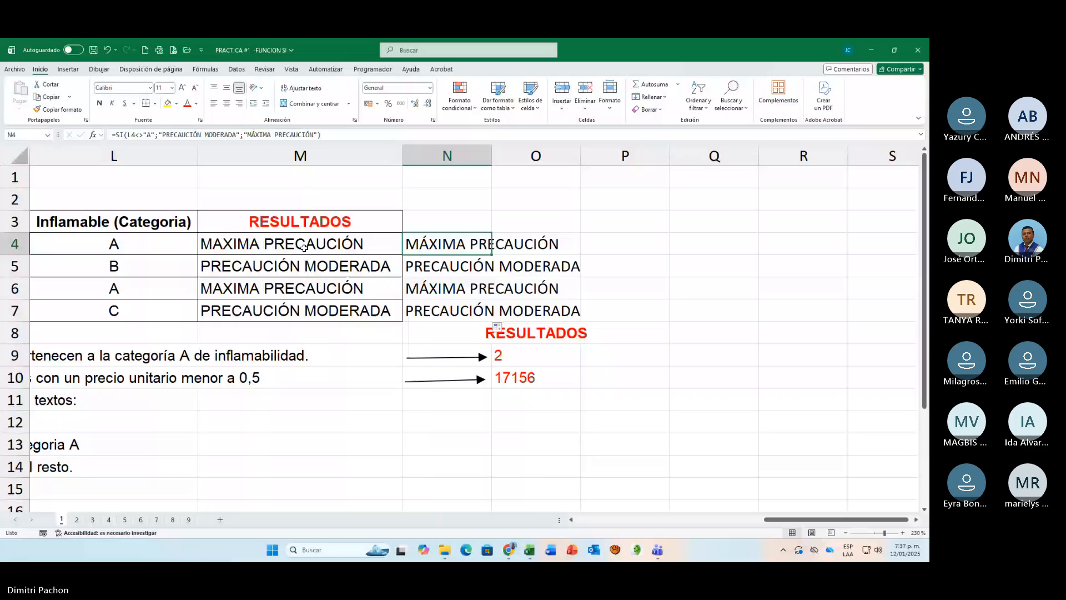
drag(778, 520, 762, 525)
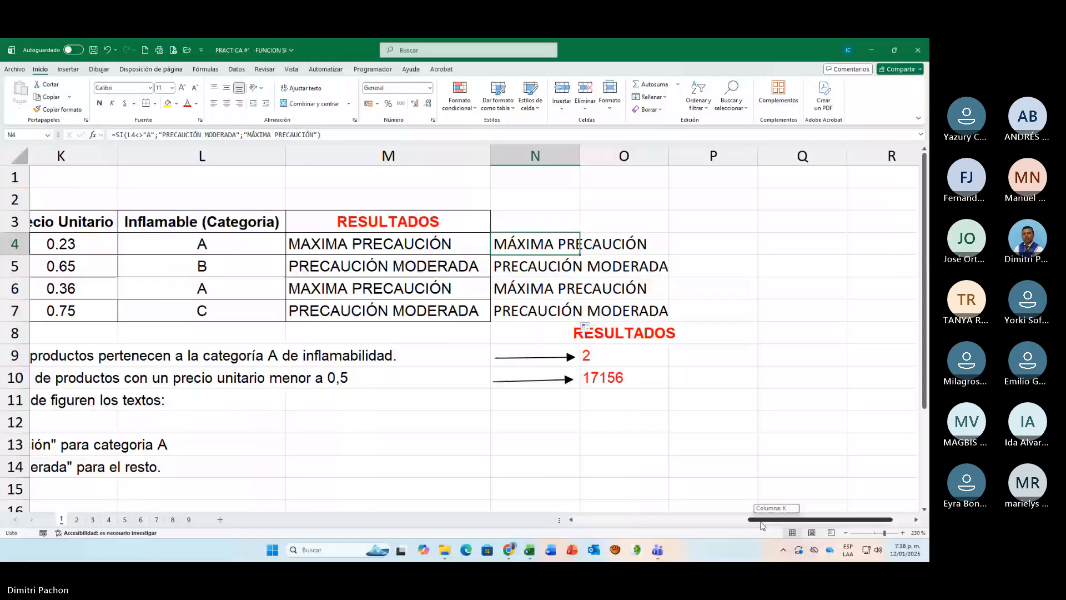
drag(762, 525, 758, 525)
double_click(396, 247)
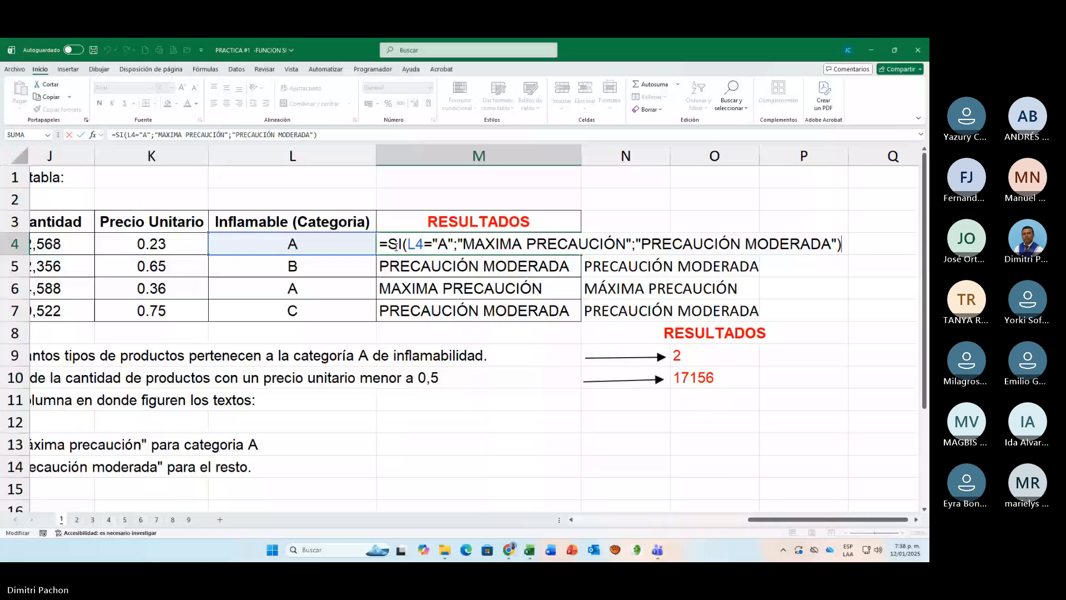
double_click(626, 245)
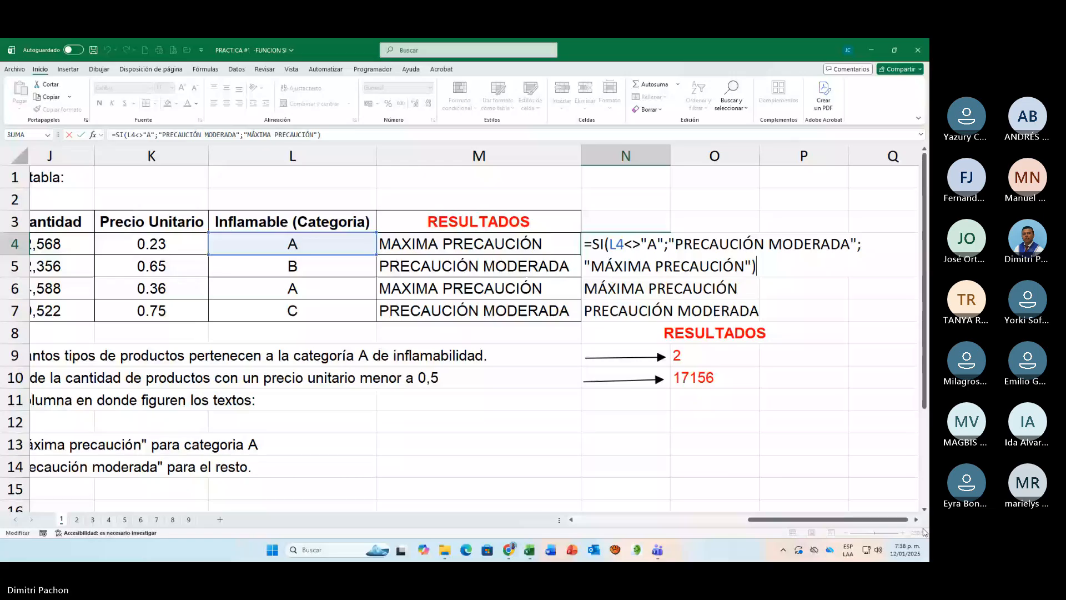
click(917, 520)
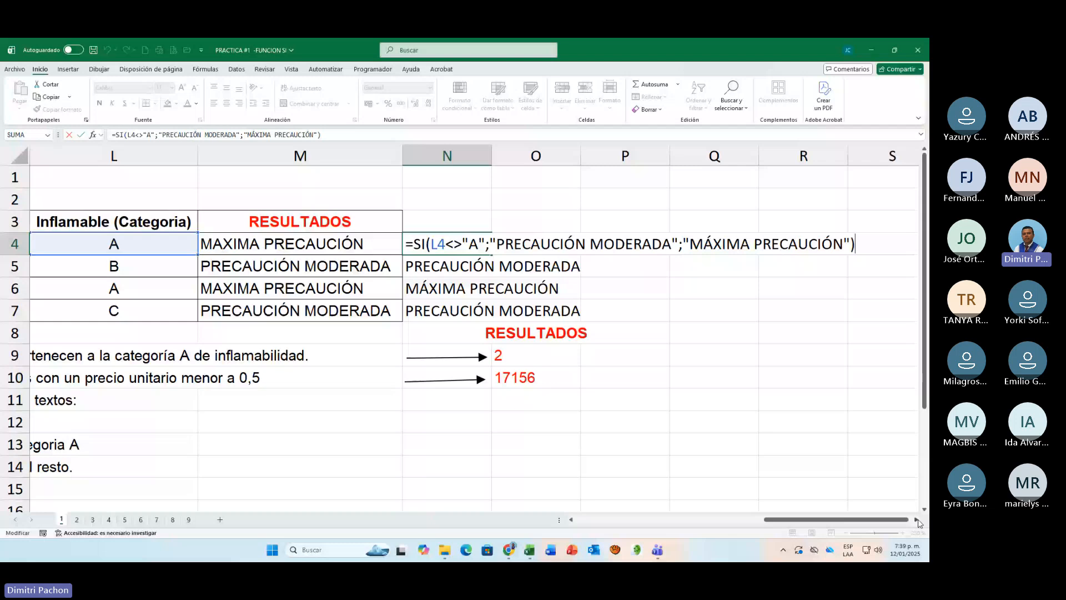
Step: Open sheet 2 and examine the BALANCE DE COMPROBACION table, its balance formulas and the SI instructions at 160% zoom
click(77, 519)
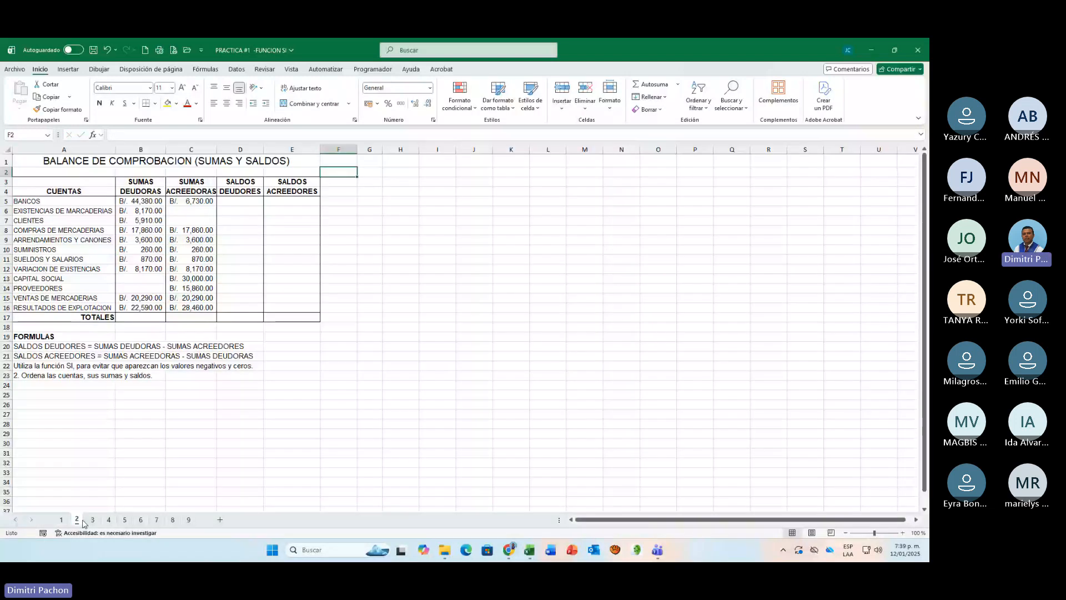
scroll(528, 535, up, 4)
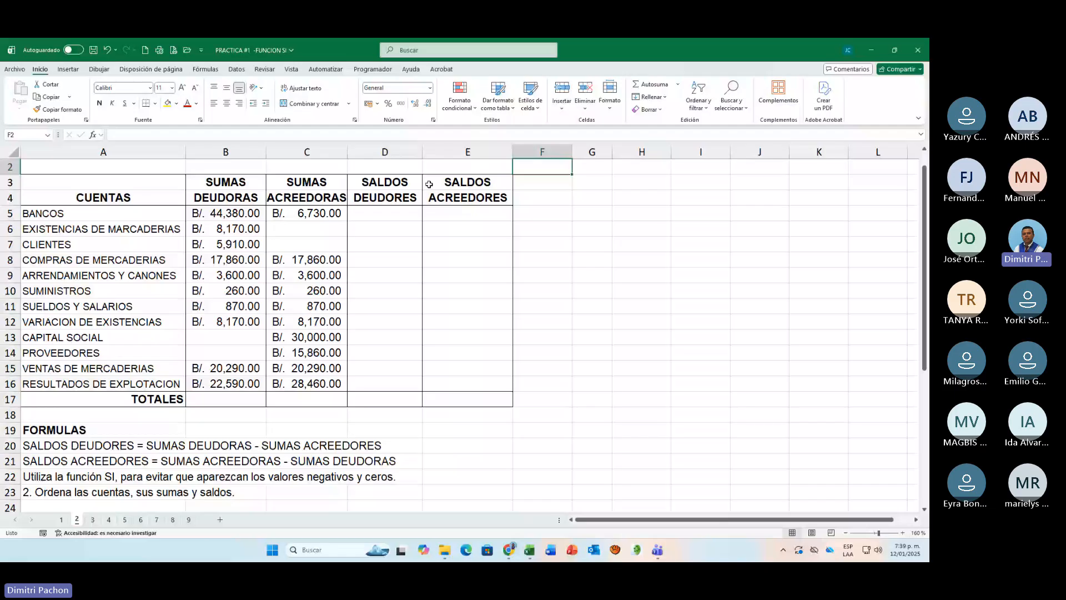
scroll(430, 184, up, 1)
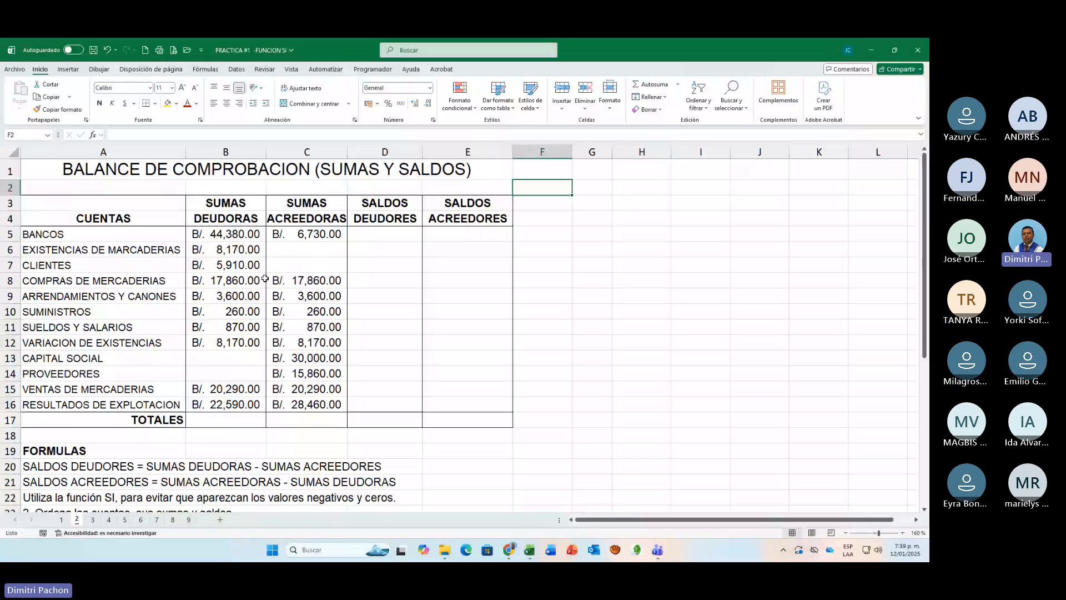
drag(55, 233, 111, 389)
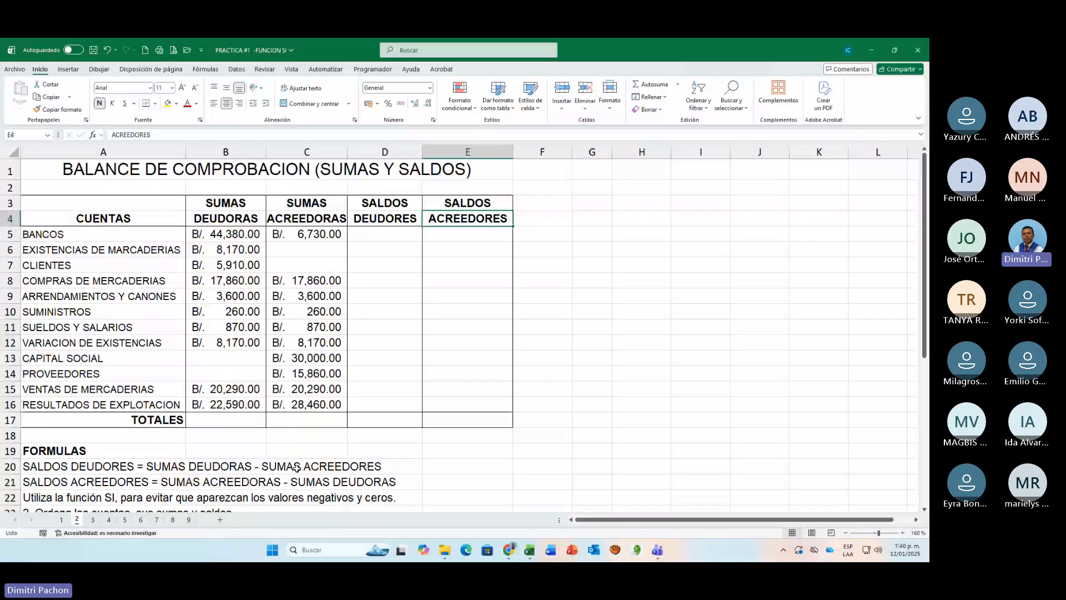
scroll(242, 479, down, 1)
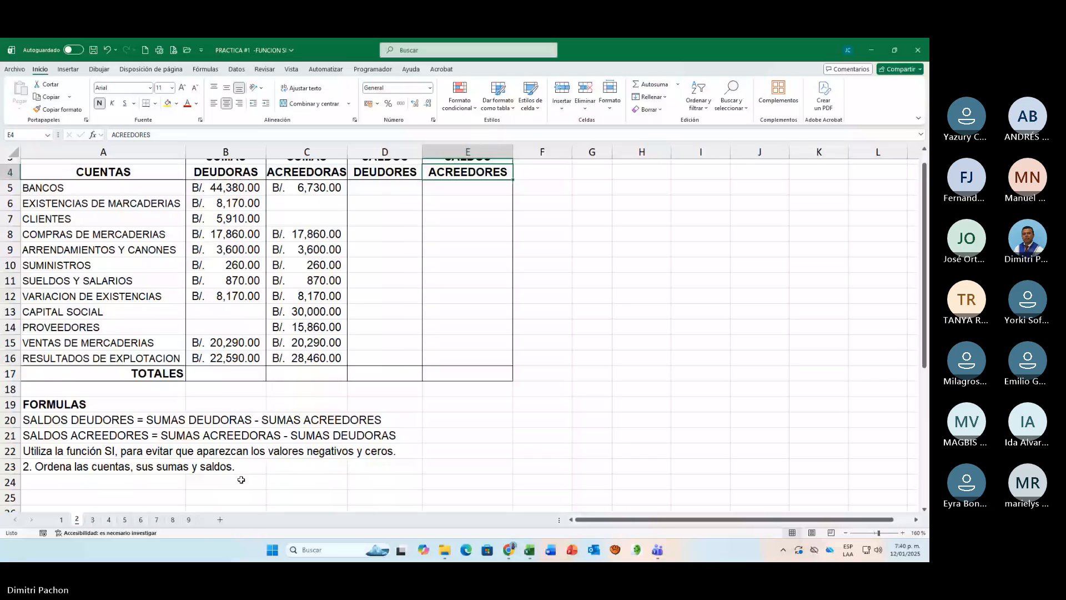
scroll(241, 479, up, 1)
click(408, 237)
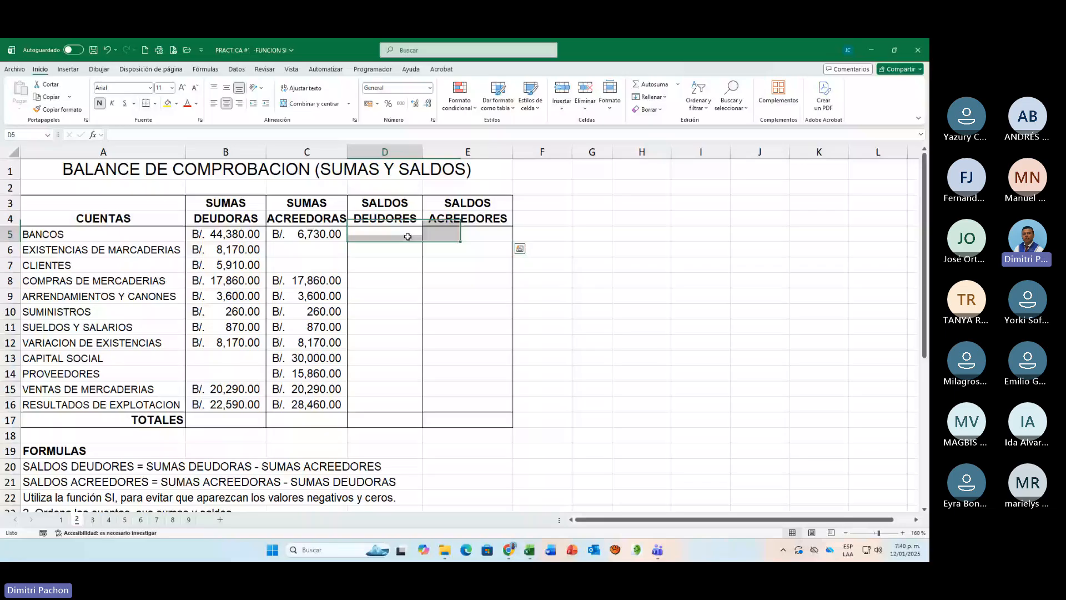
scroll(297, 459, down, 1)
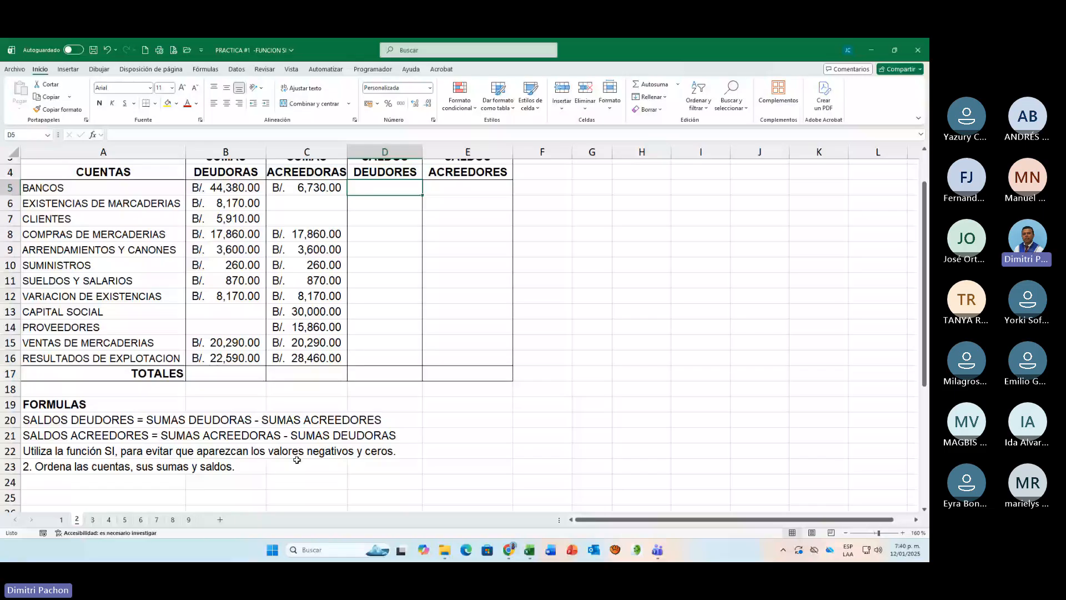
click(31, 462)
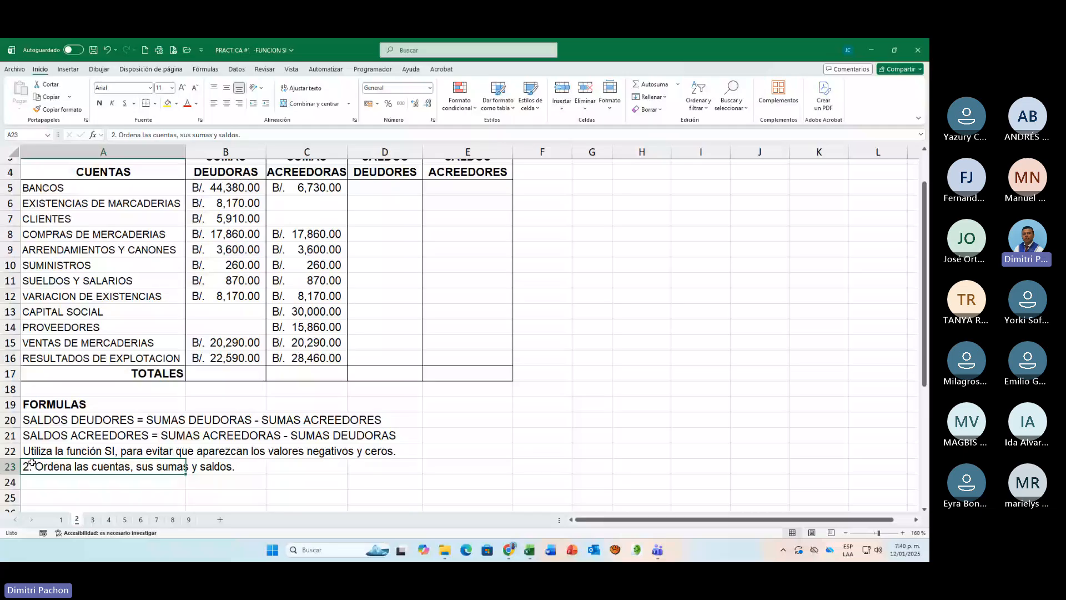
scroll(375, 260, up, 1)
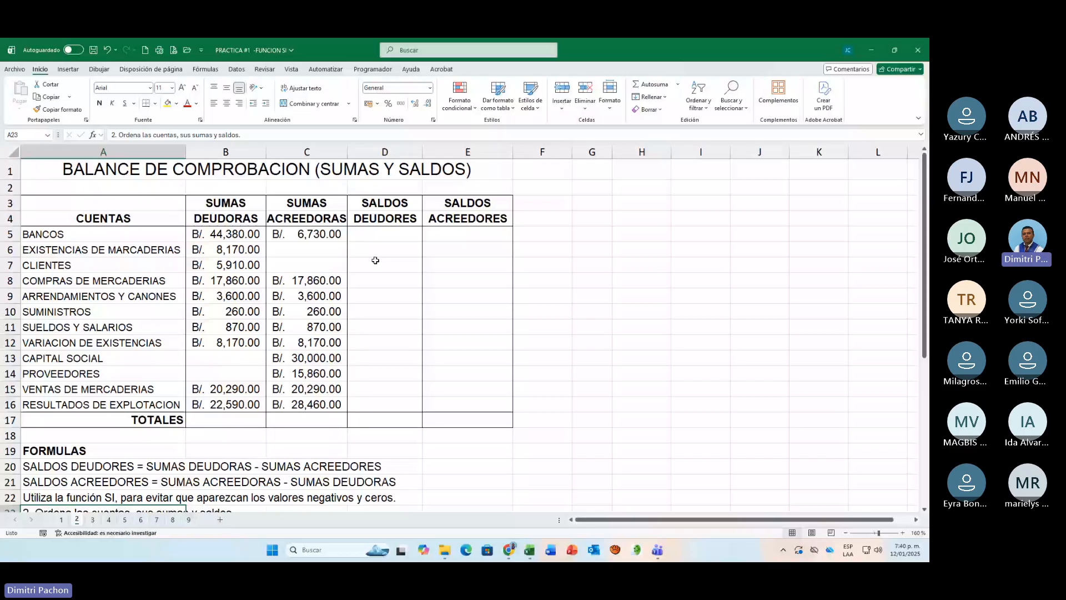
click(377, 235)
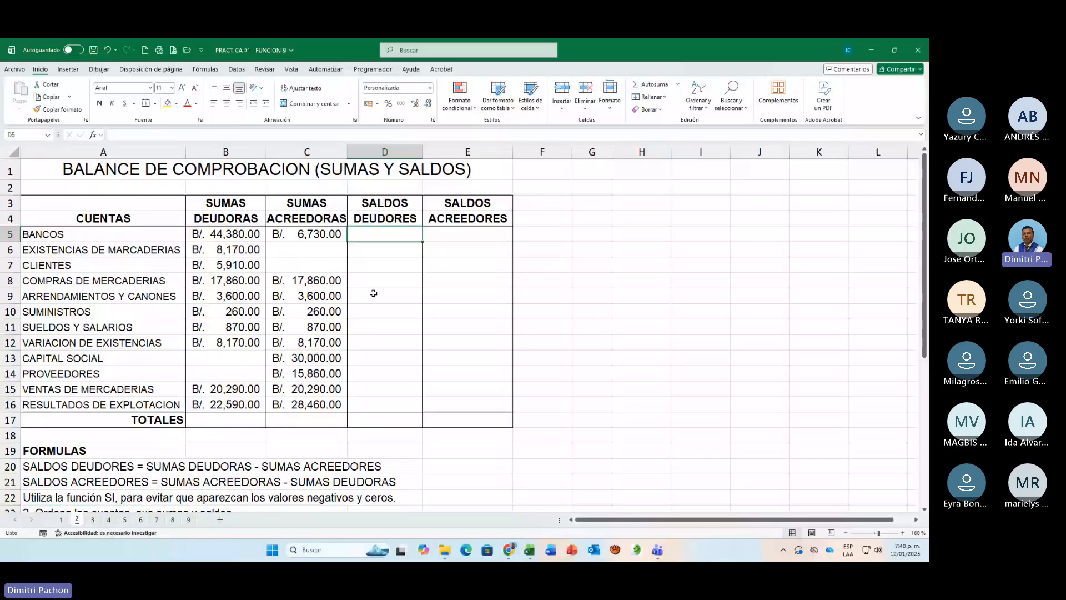
text(=SI)
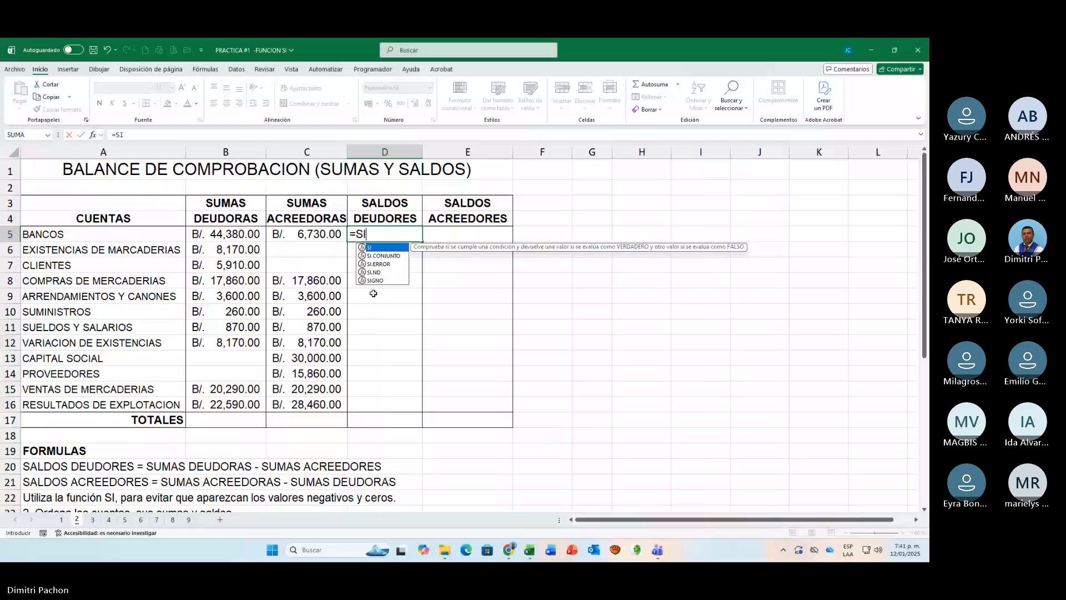
key(BackSpace)
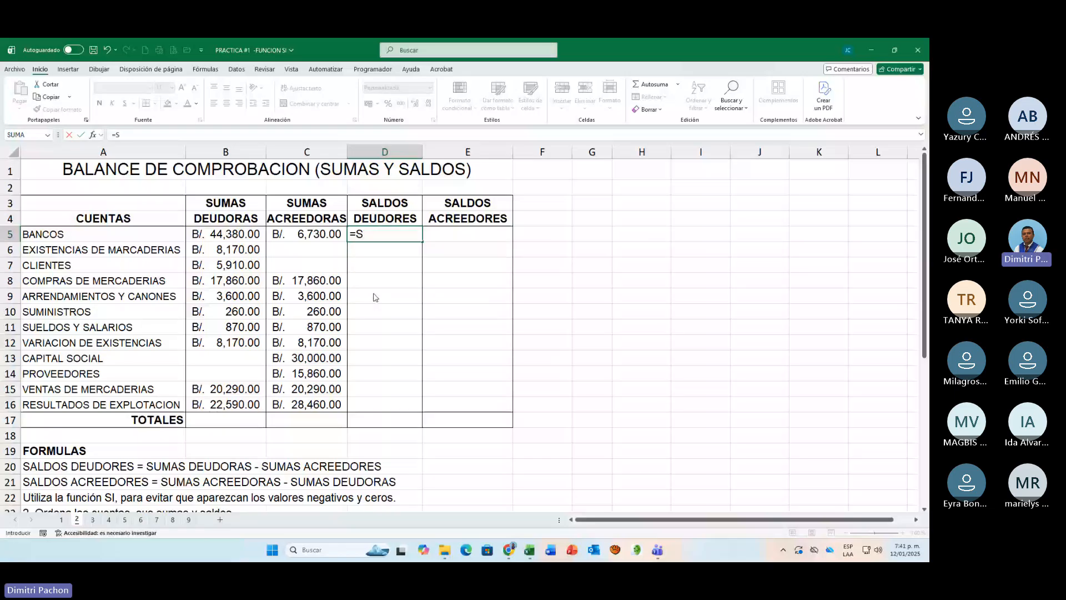
key(BackSpace)
key(BackSpace)
key(Return)
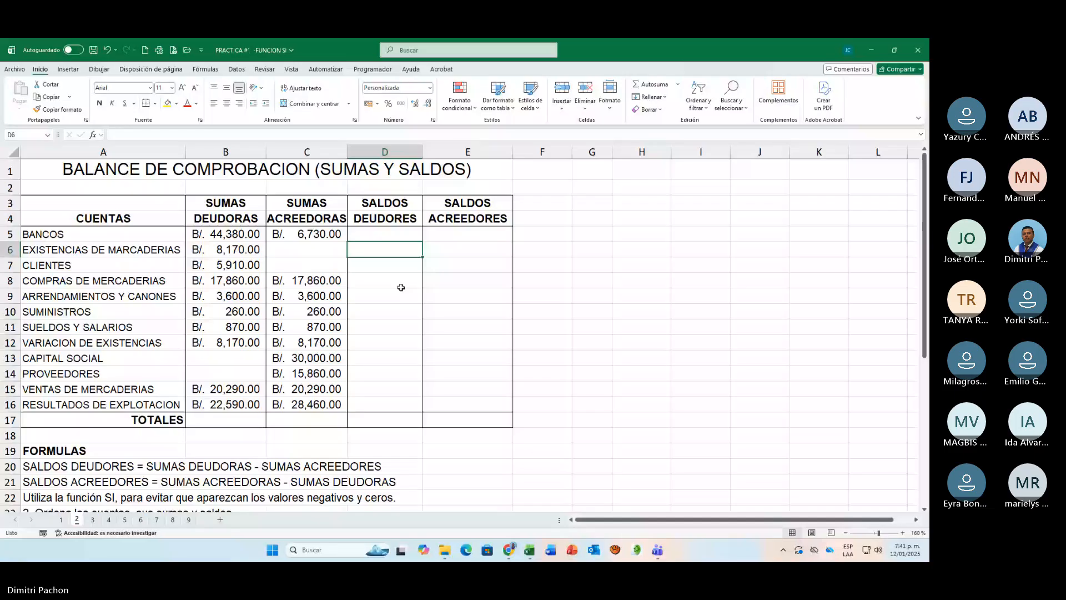
Step: Start the SALDOS DEUDORES formula for BANCOS in D5 with the logical test =SI(B5>C5
scroll(828, 494, up, 5)
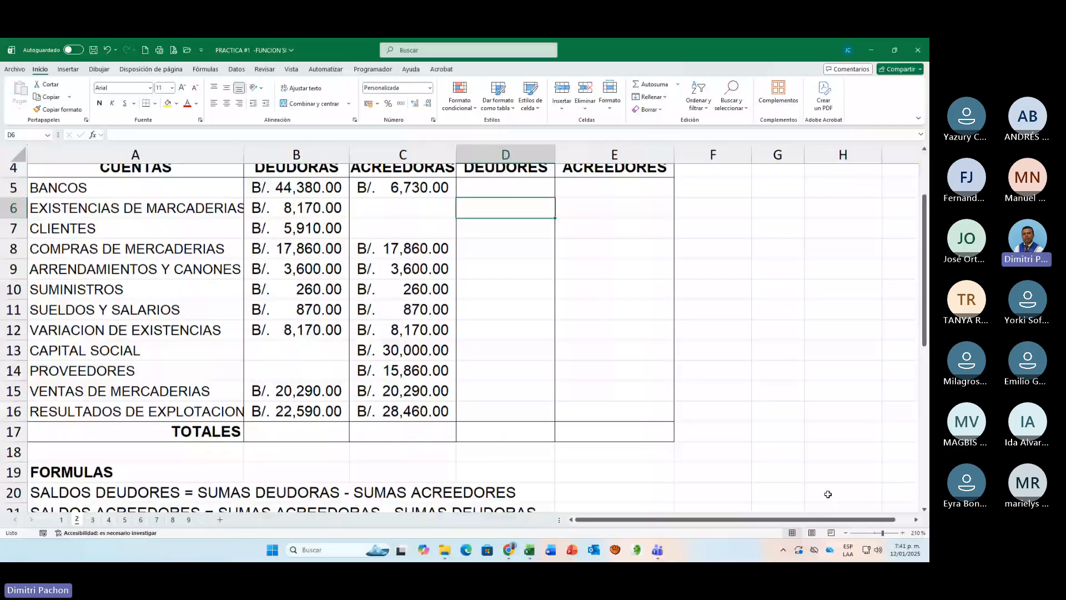
scroll(828, 493, up, 1)
click(481, 249)
text(=)
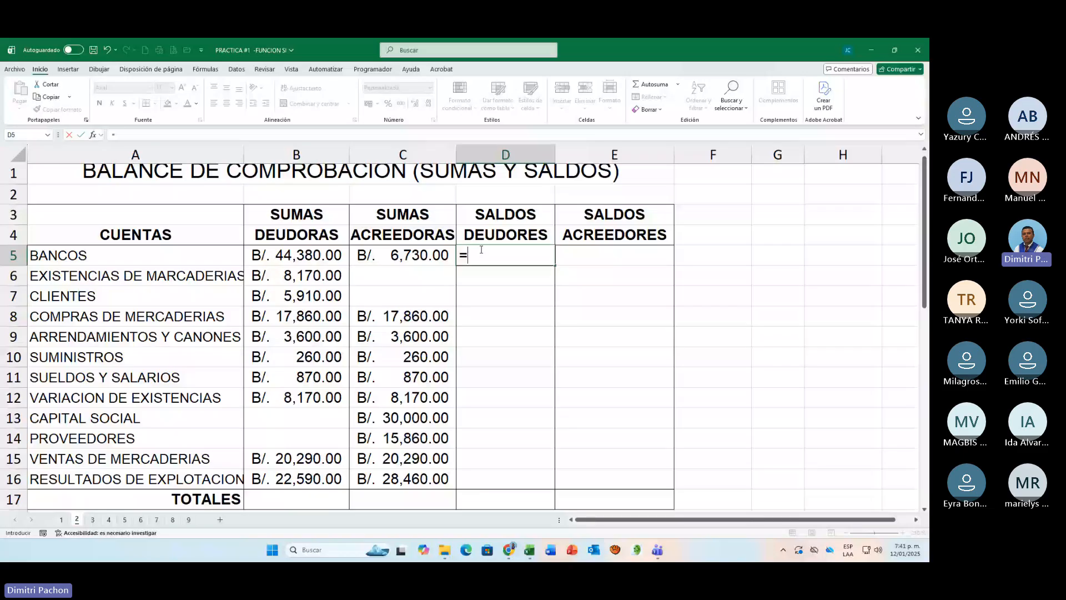
text(SI()
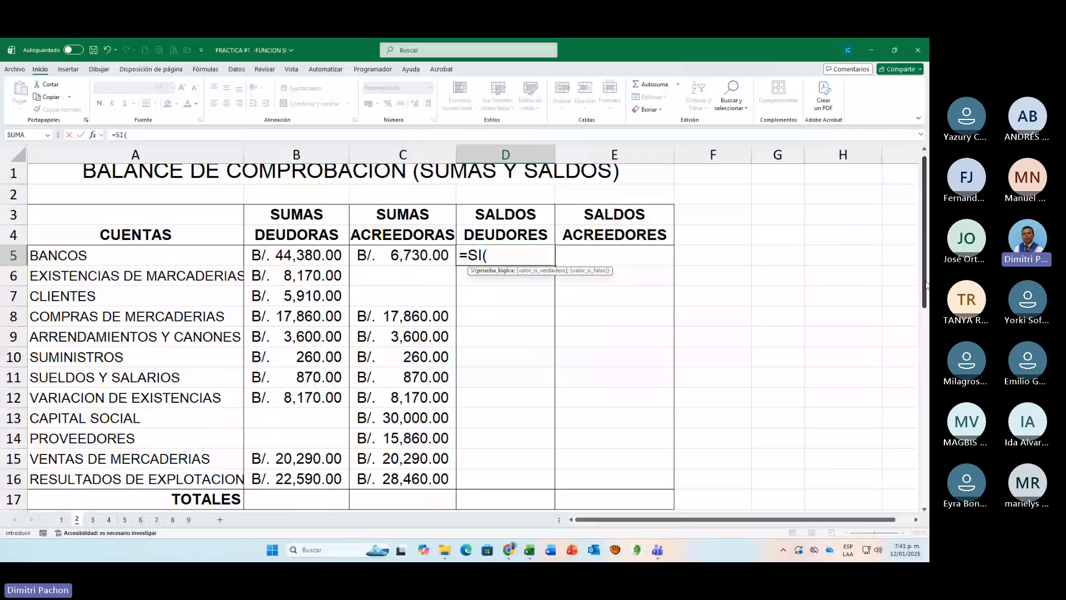
mouse_move(926, 285)
mouse_down()
mouse_move(926, 337)
mouse_move(915, 289)
mouse_up()
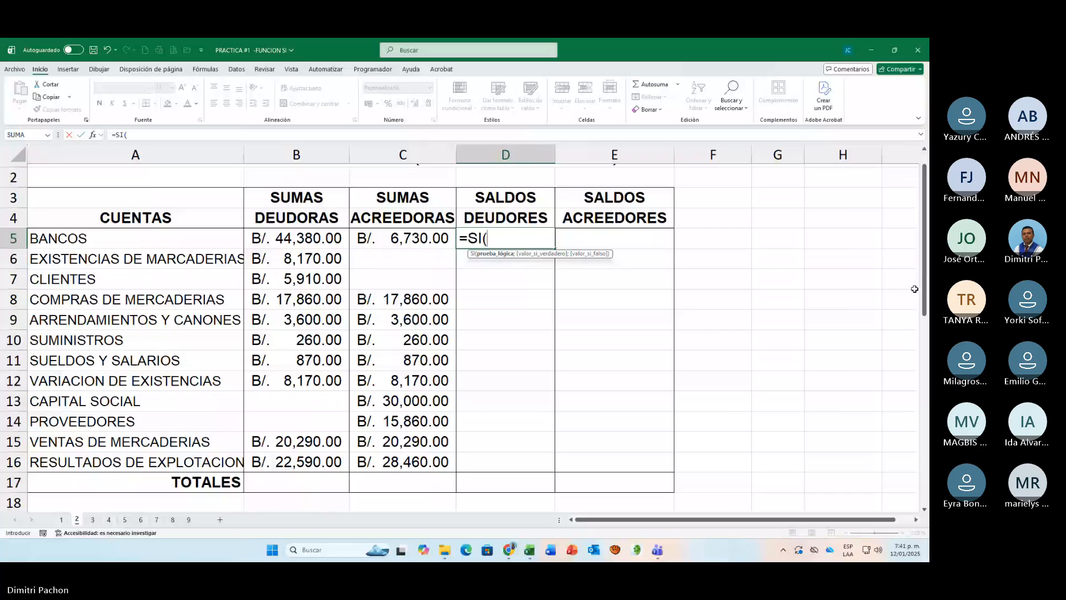
scroll(915, 288, up, 1)
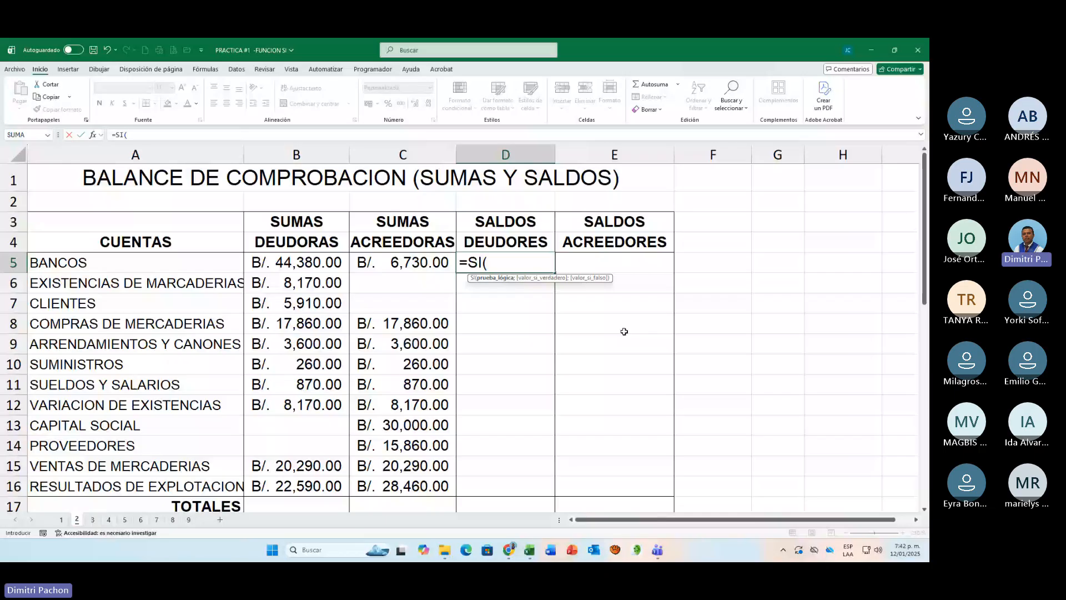
scroll(624, 331, down, 2)
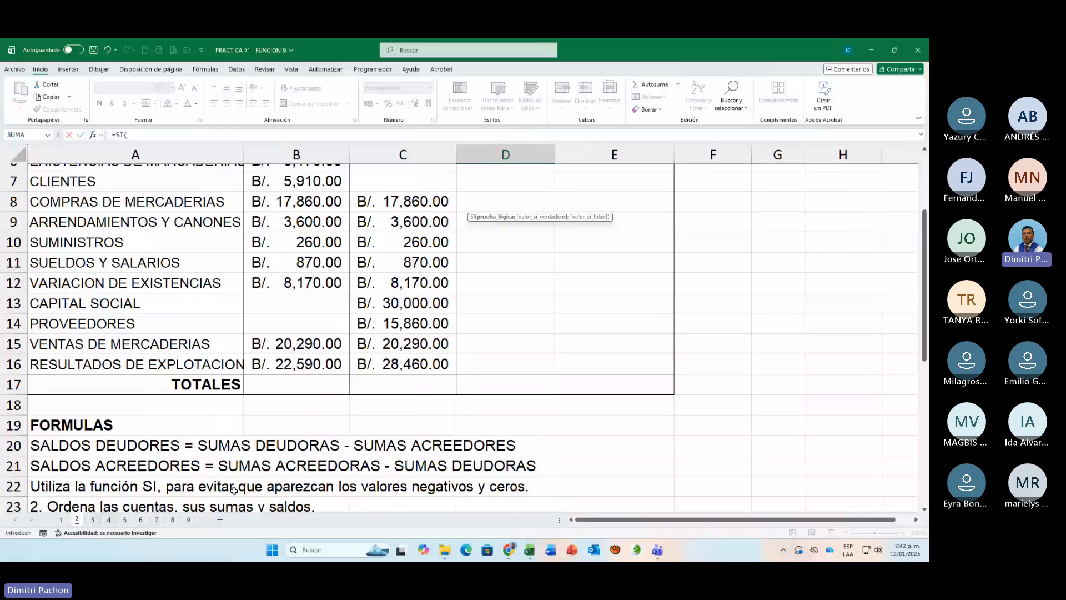
scroll(609, 500, up, 2)
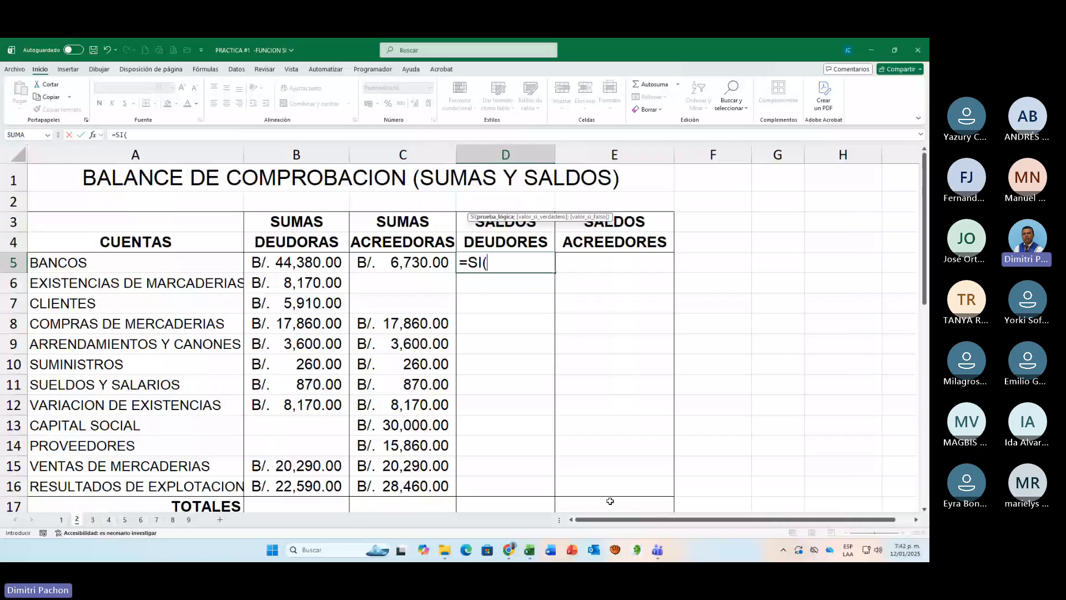
scroll(552, 402, down, 1)
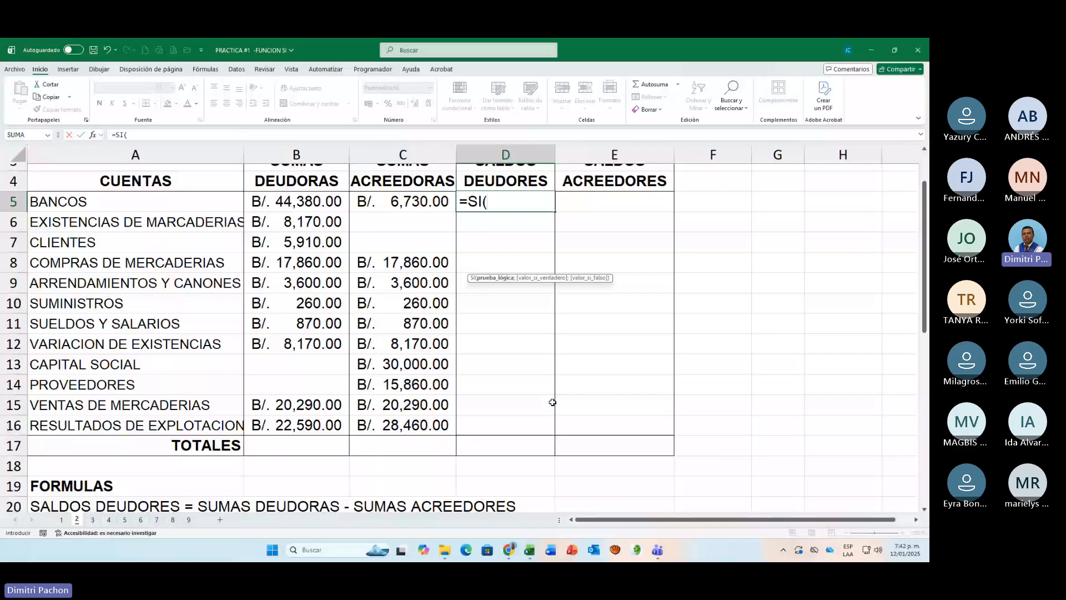
scroll(552, 402, up, 1)
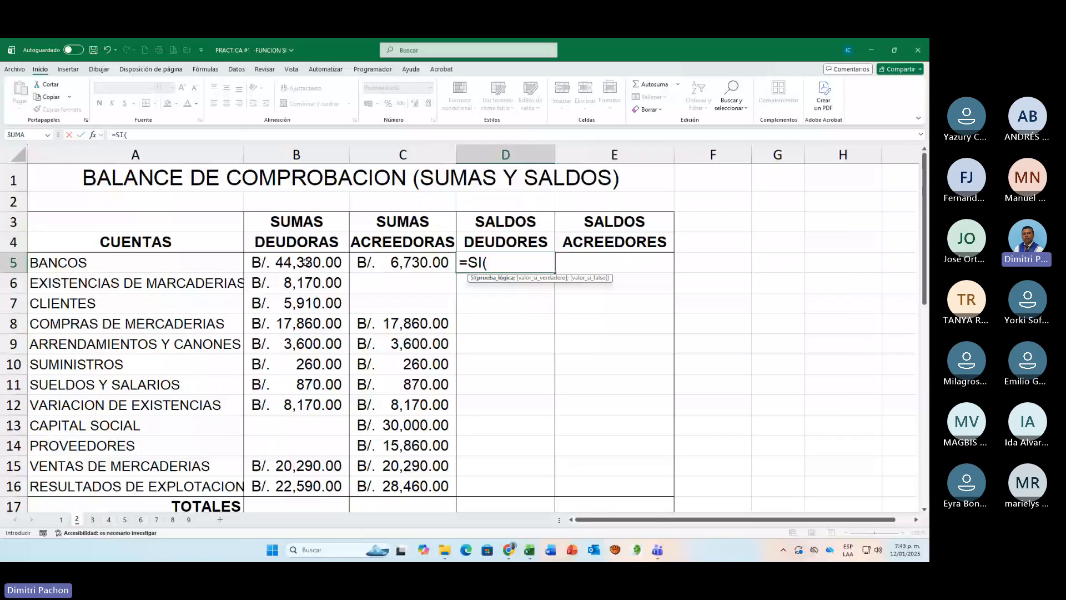
click(305, 262)
text(>)
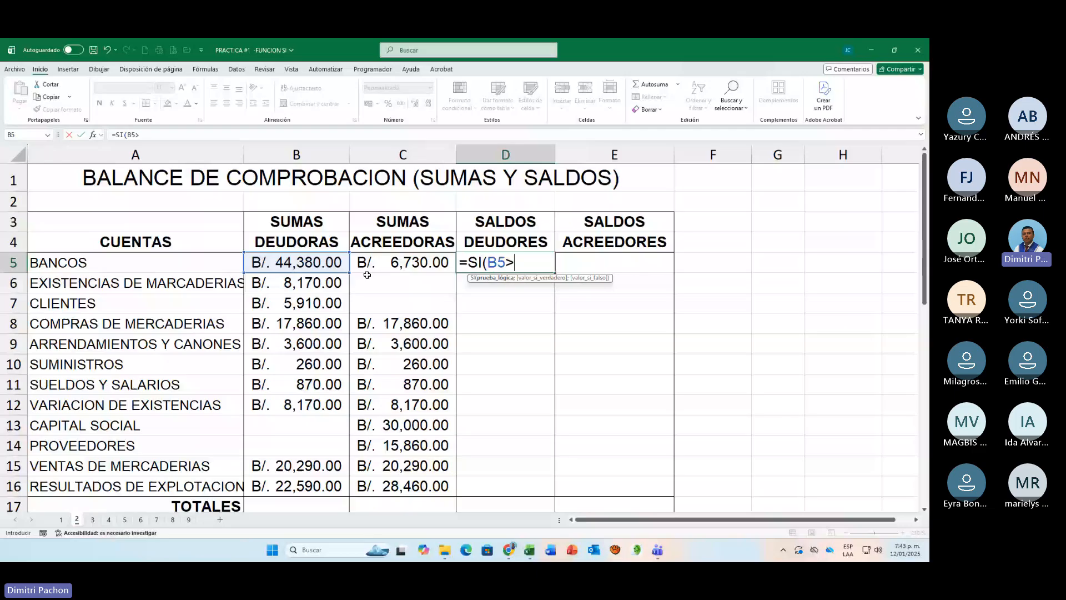
click(368, 265)
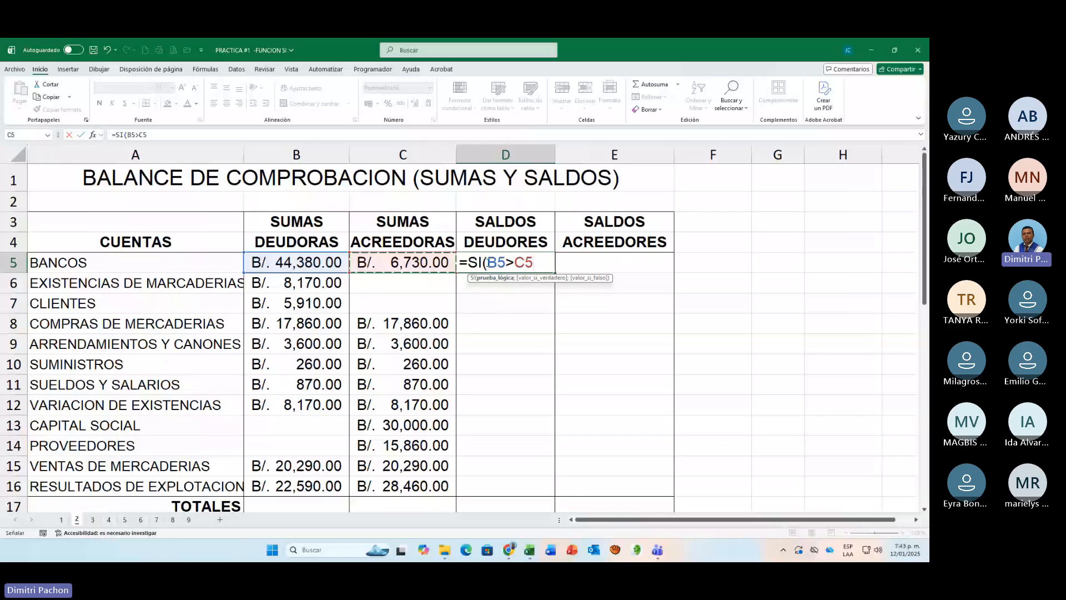
Step: Add the subtraction B5-C5 as the value-if-true argument of the D5 formula, following the SALDOS DEUDORES rule below the table
scroll(521, 300, down, 2)
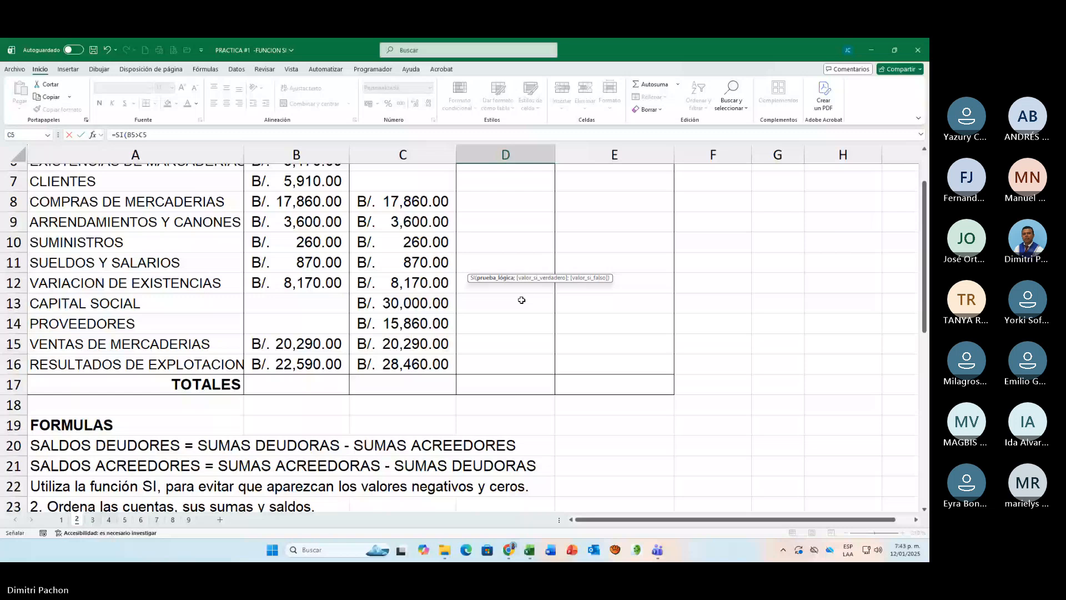
scroll(460, 445, up, 2)
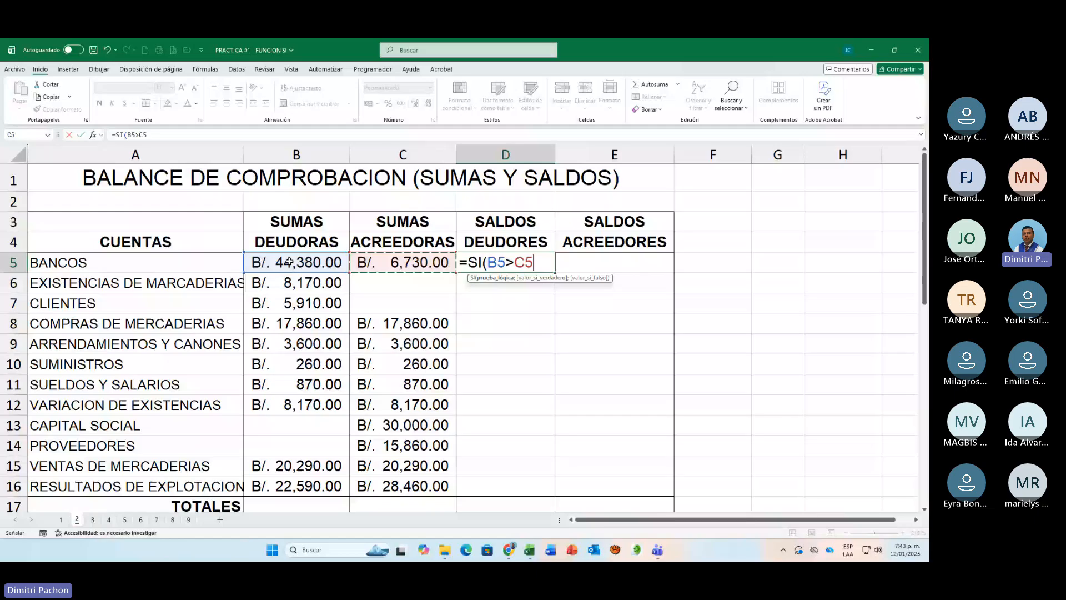
scroll(522, 389, down, 2)
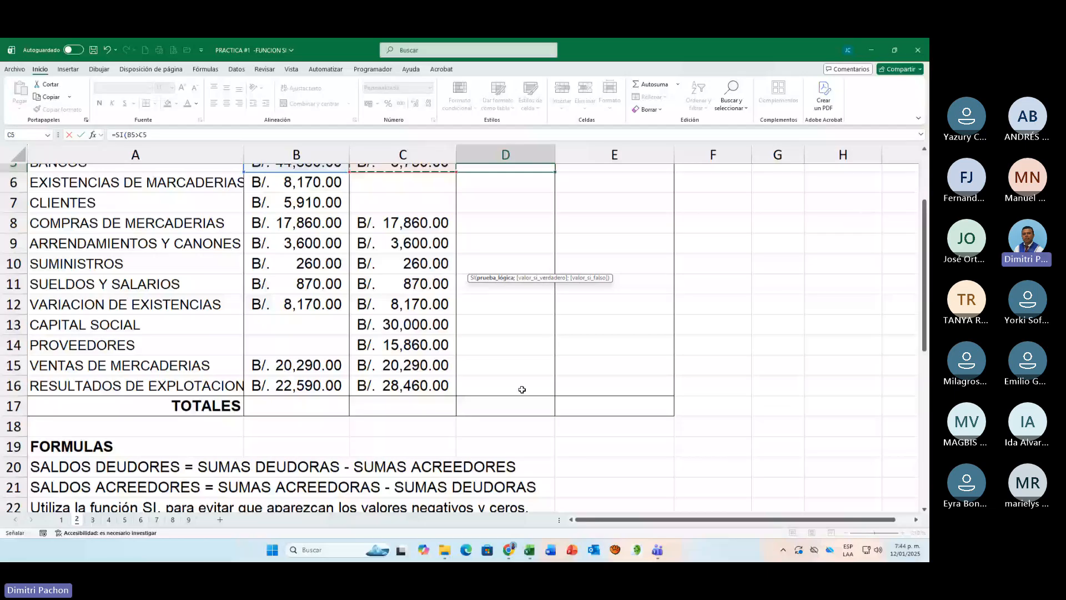
scroll(522, 389, up, 2)
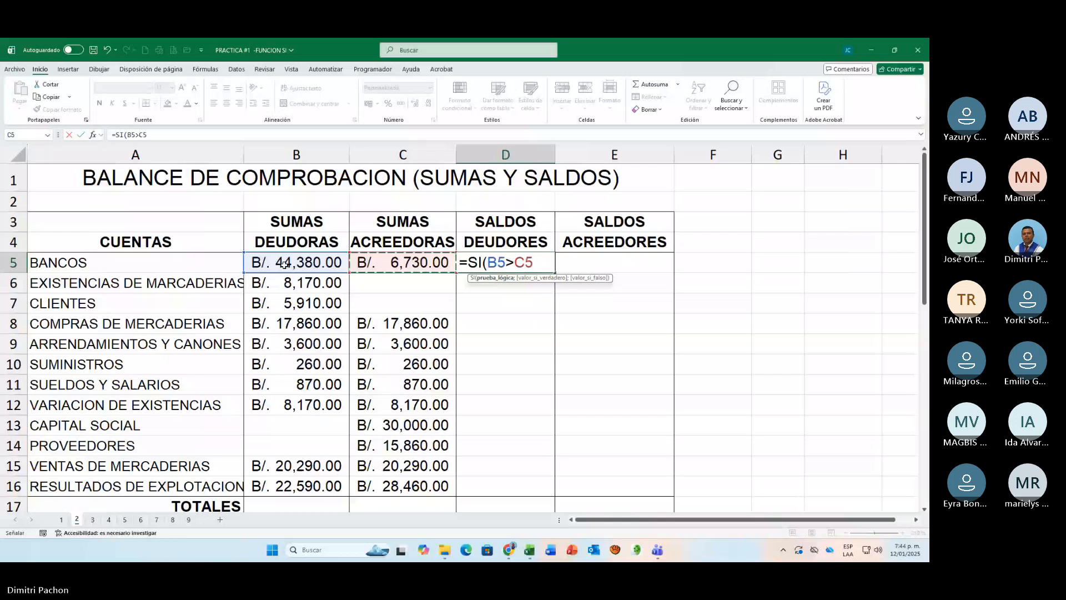
text(;)
click(319, 257)
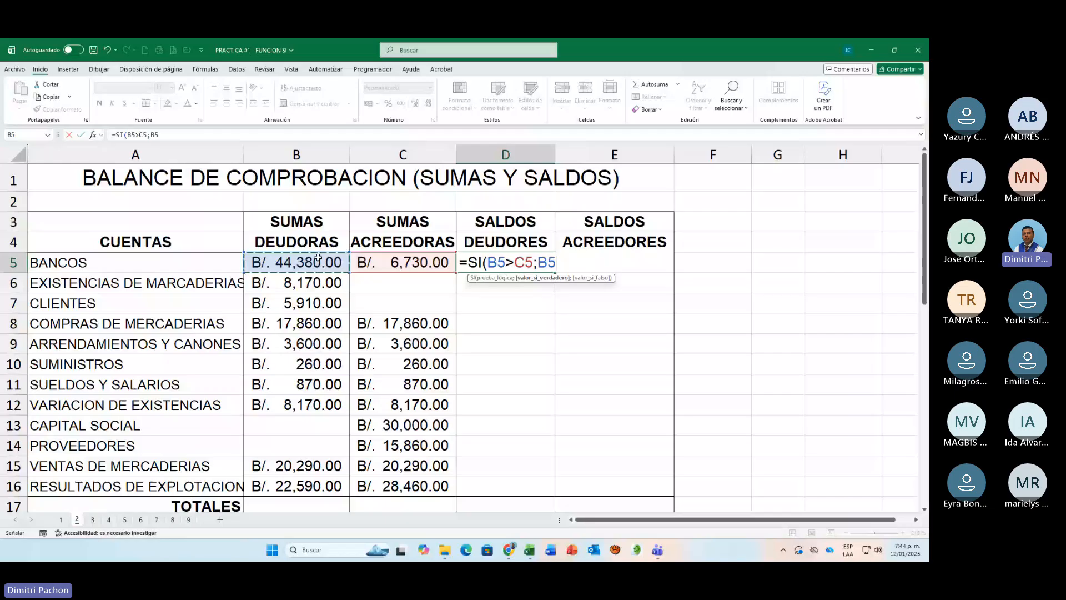
text(-)
click(403, 261)
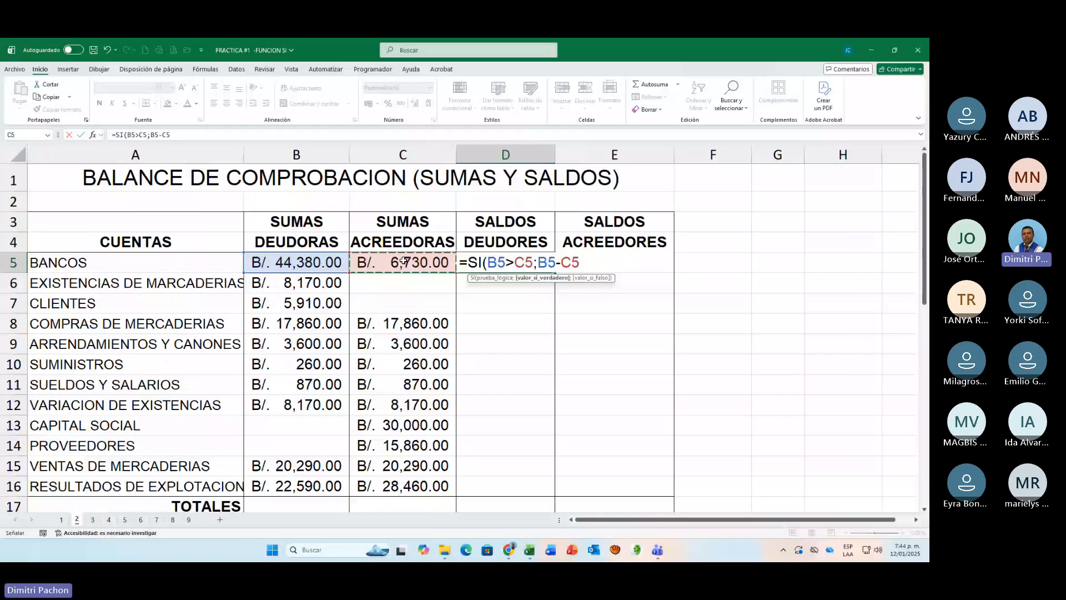
Step: Complete the D5 formula with empty text "" as the value if false and copy it down to D16
text(;)
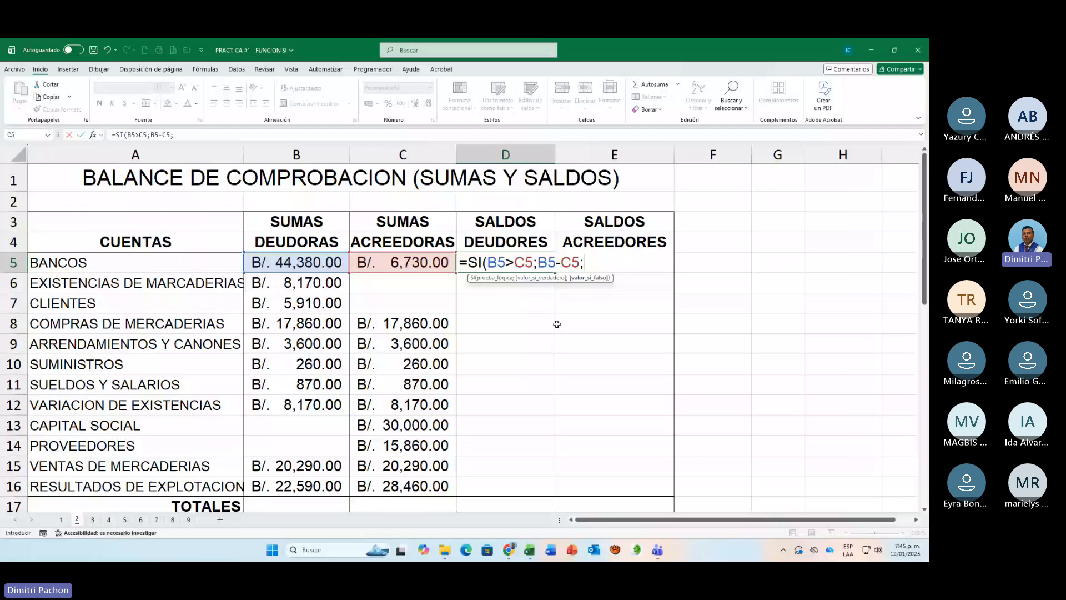
scroll(600, 431, down, 3)
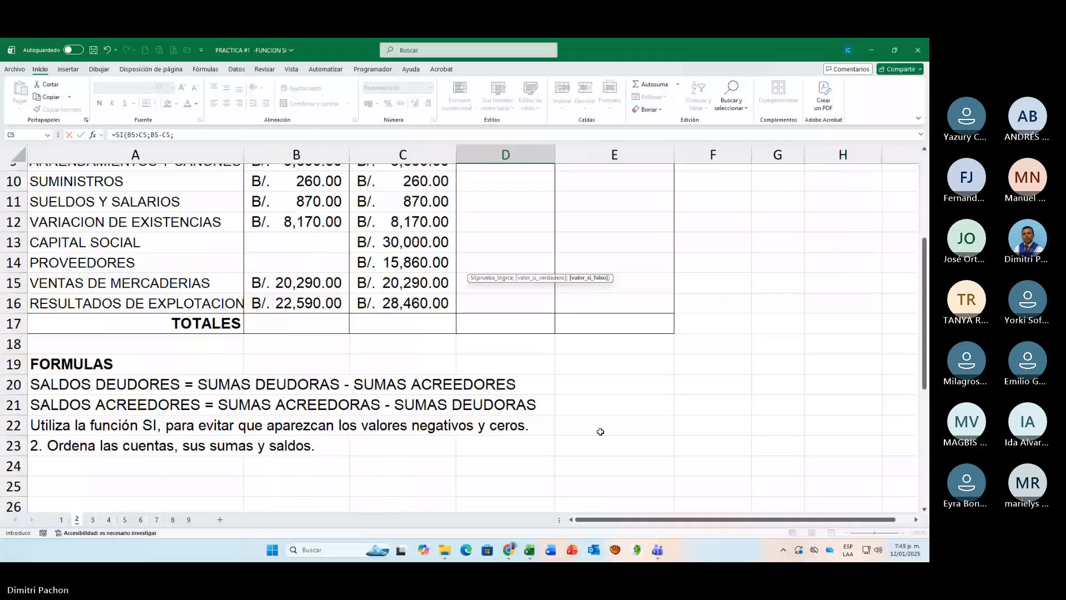
scroll(598, 431, up, 3)
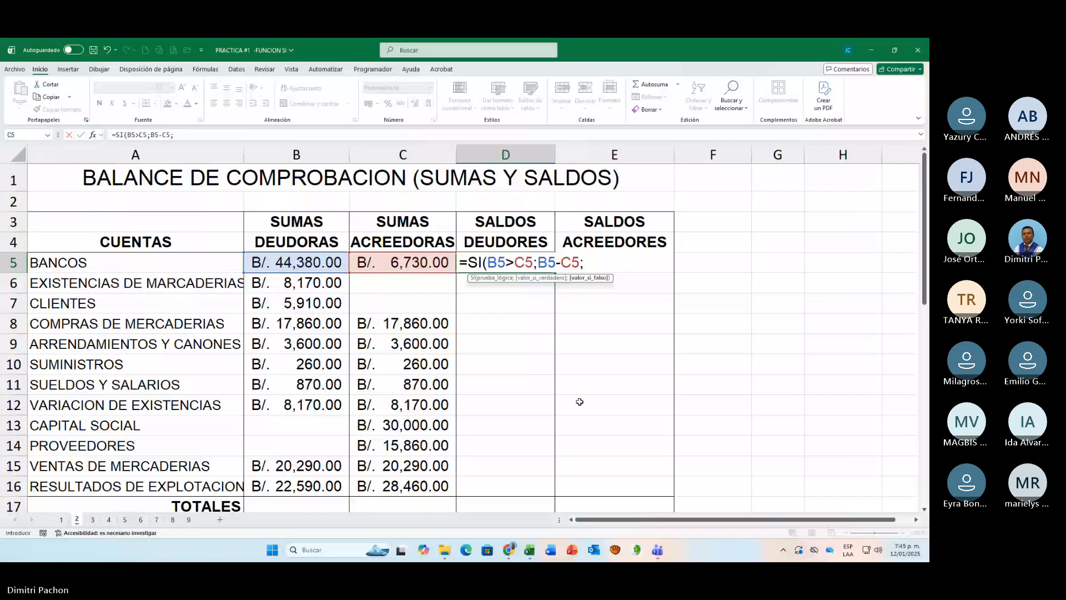
scroll(440, 393, down, 3)
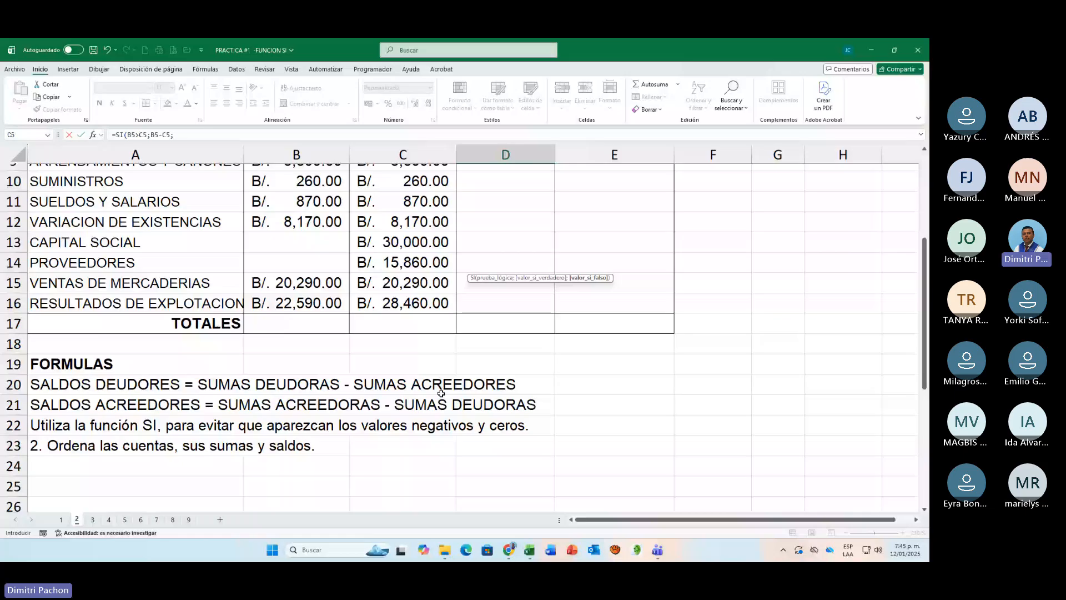
scroll(599, 334, up, 3)
text(")
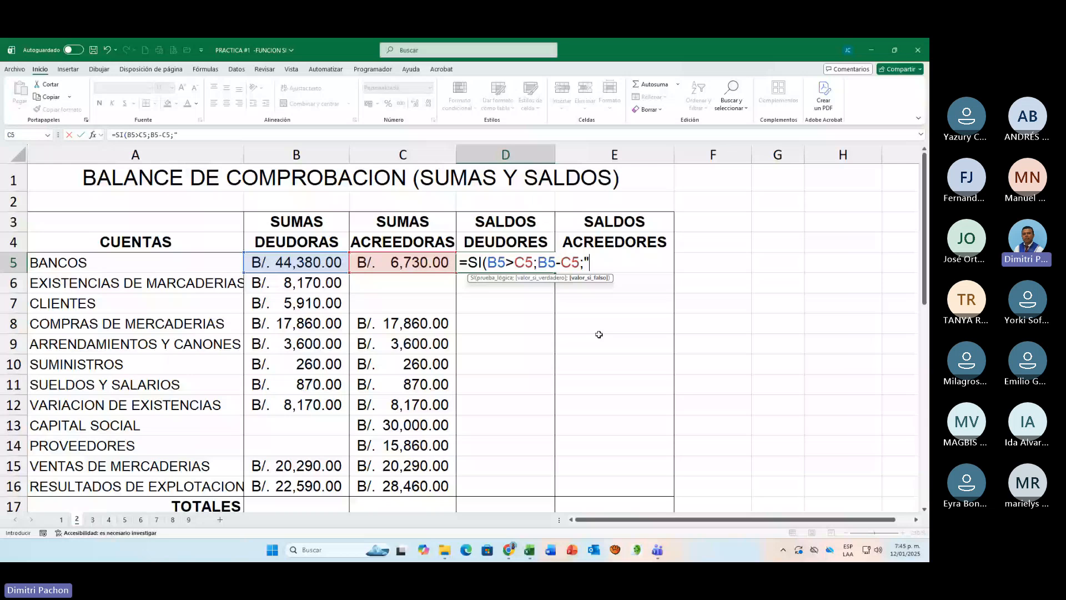
text("))
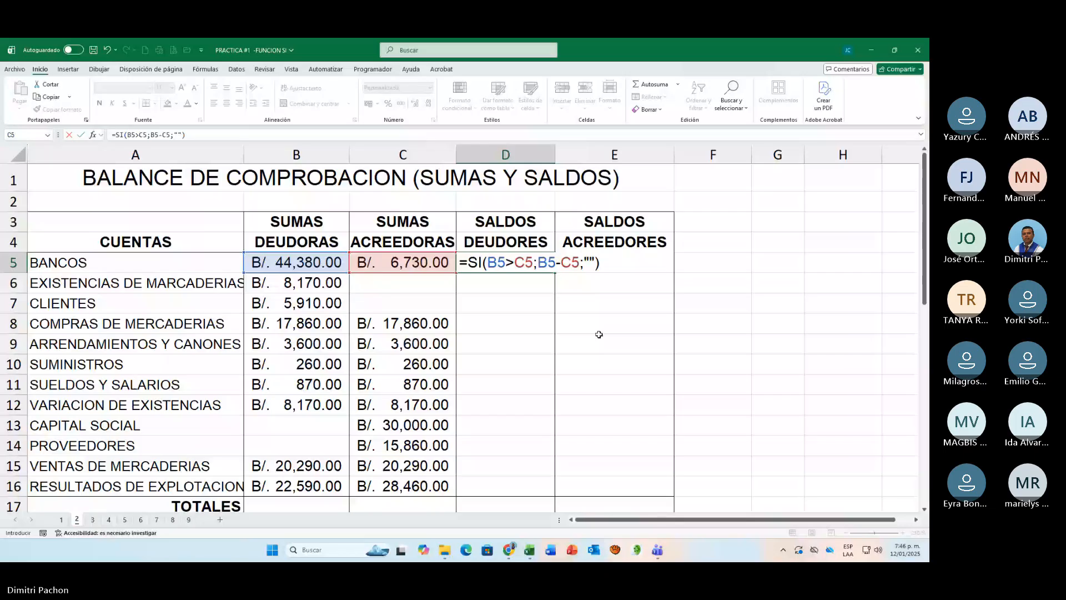
key(ctrl+Return)
drag(557, 272, 554, 493)
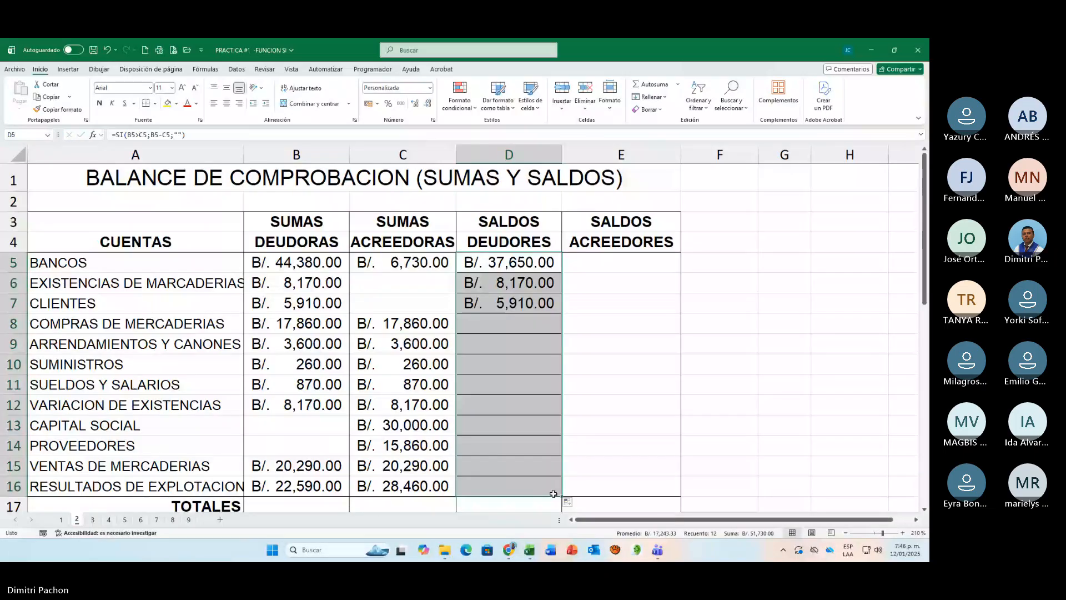
Step: Review the SI formula in D5 against the accounts' debit and credit sums, including the rows with blank cells
click(305, 282)
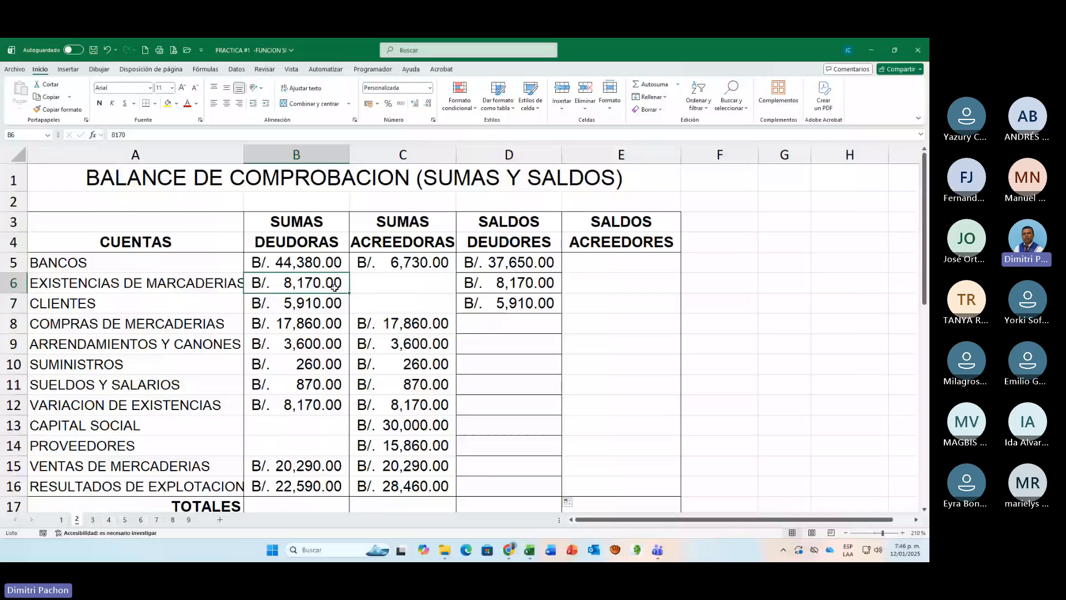
click(389, 307)
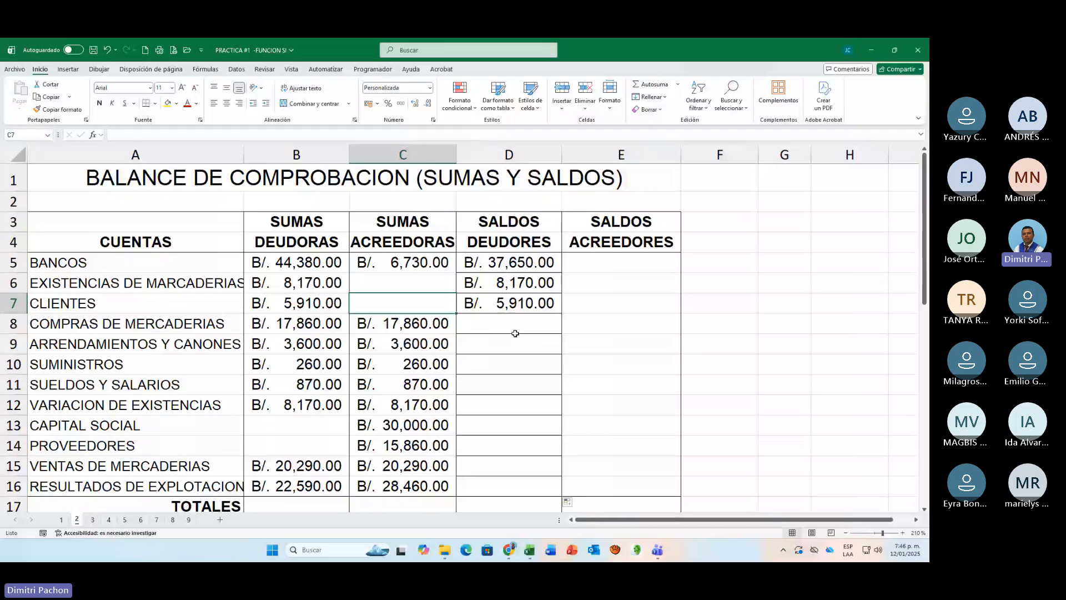
double_click(533, 263)
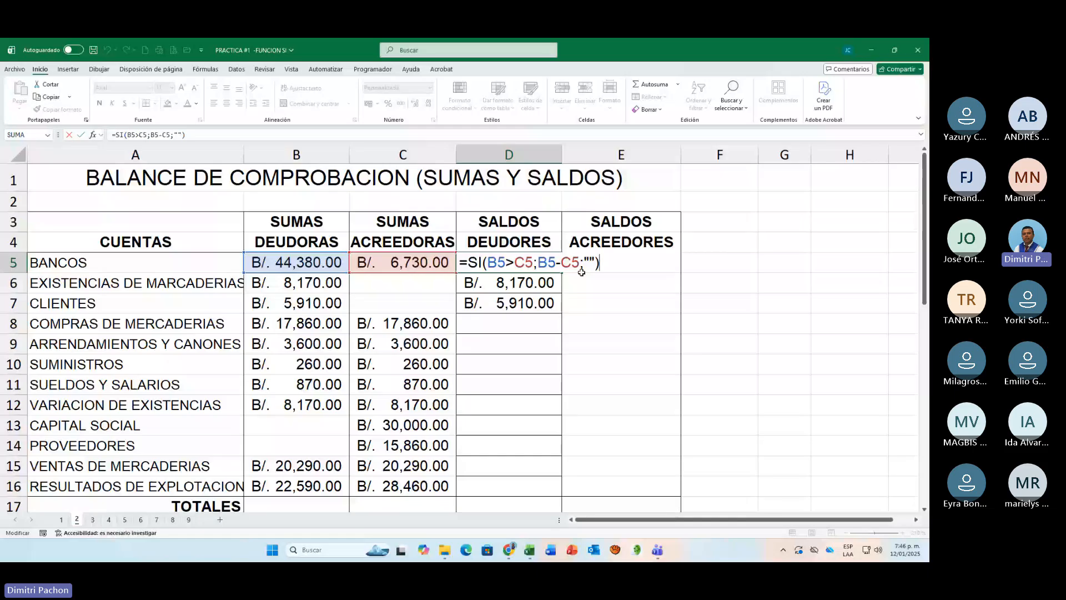
click(282, 429)
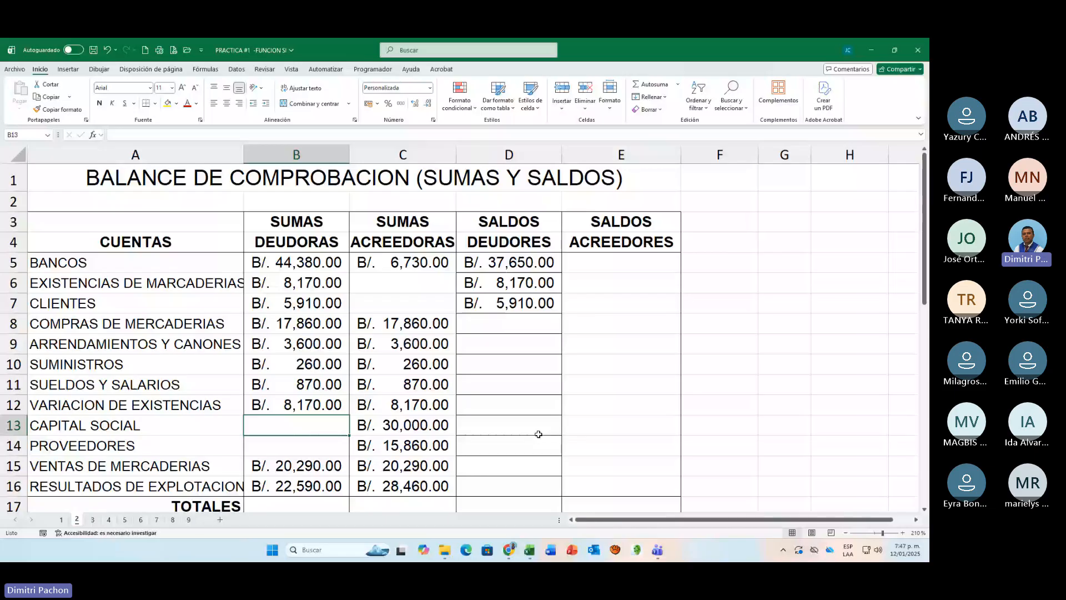
double_click(528, 260)
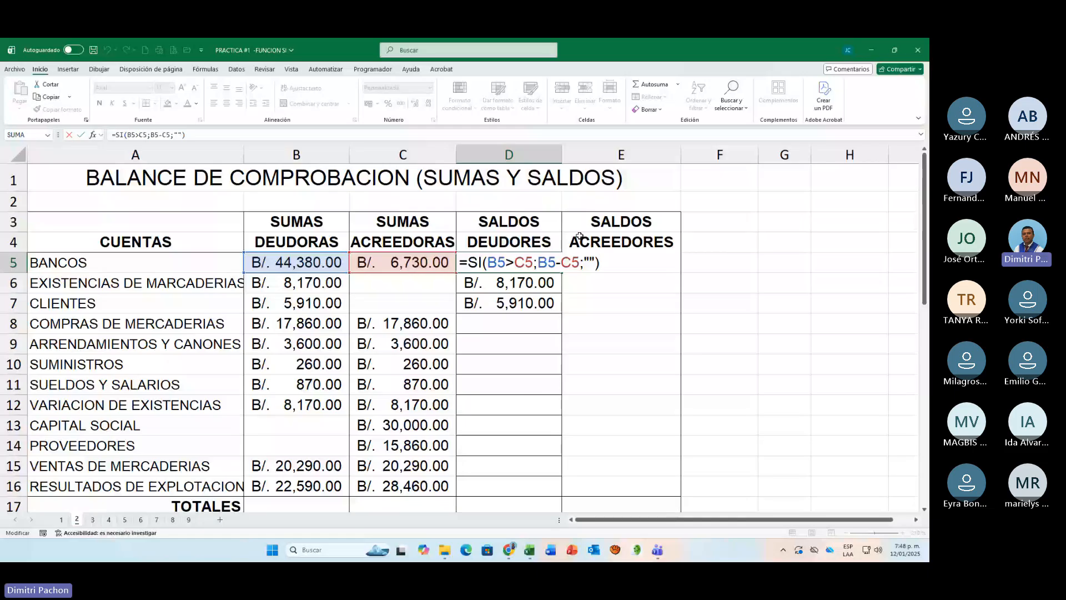
Step: Compare the SI formula in D5 with the SALDOS DEUDORES and SALDOS ACREEDORES rules below the table
click(584, 264)
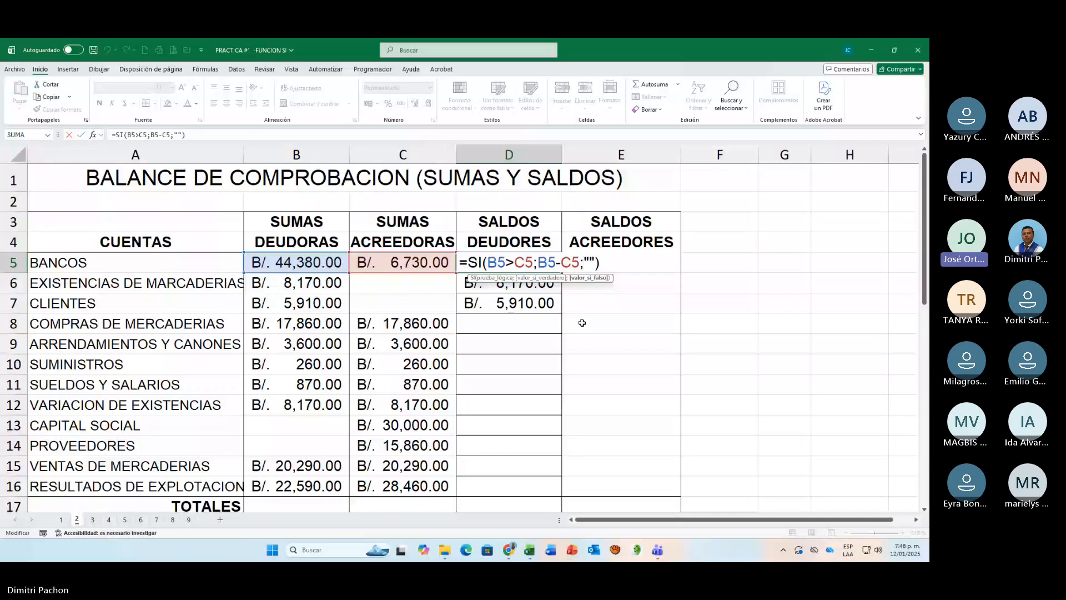
scroll(582, 323, down, 5)
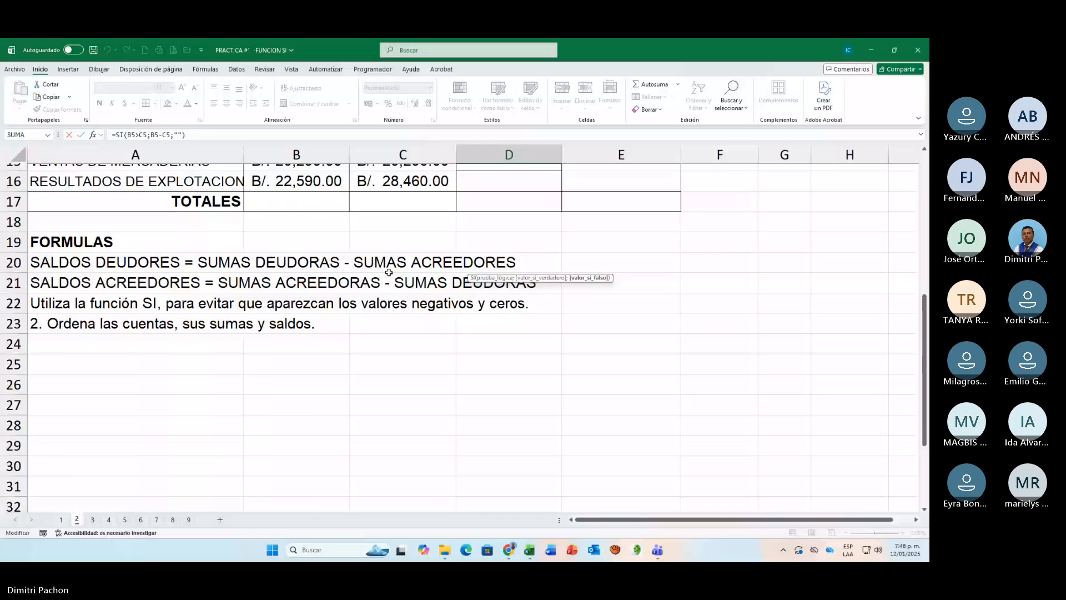
scroll(389, 272, up, 5)
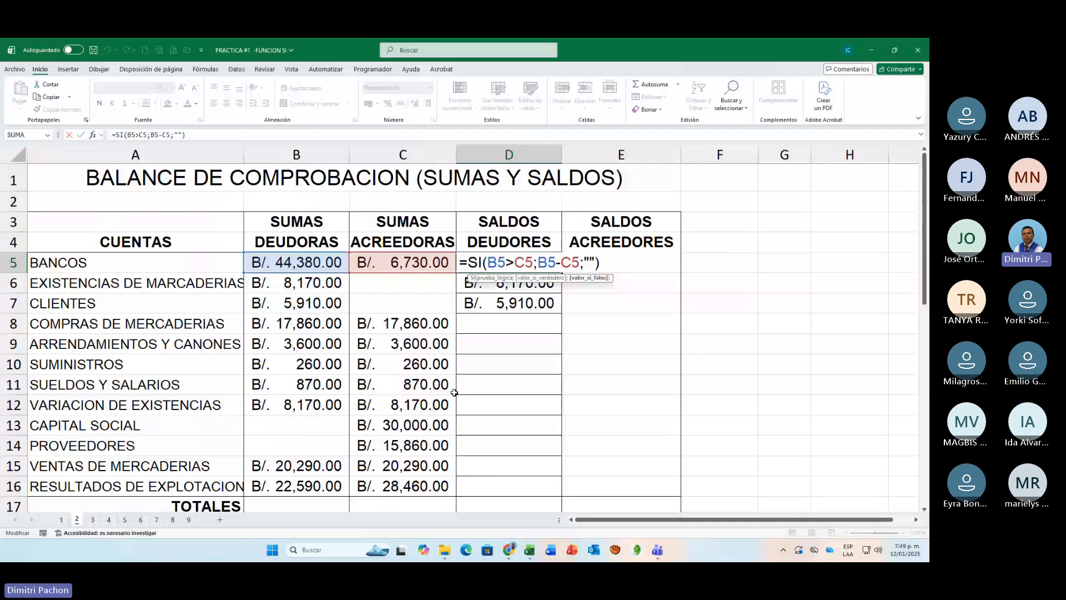
Step: Try the plain subtraction =B5-C5 without SI in F5, copied down to F16, and clear that range
click(736, 262)
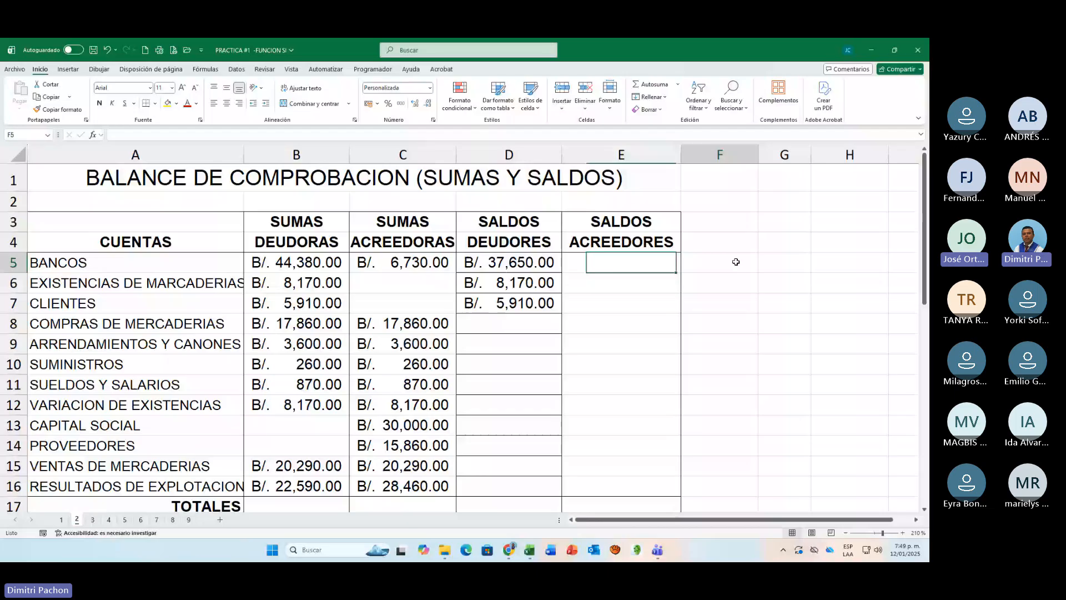
text(=)
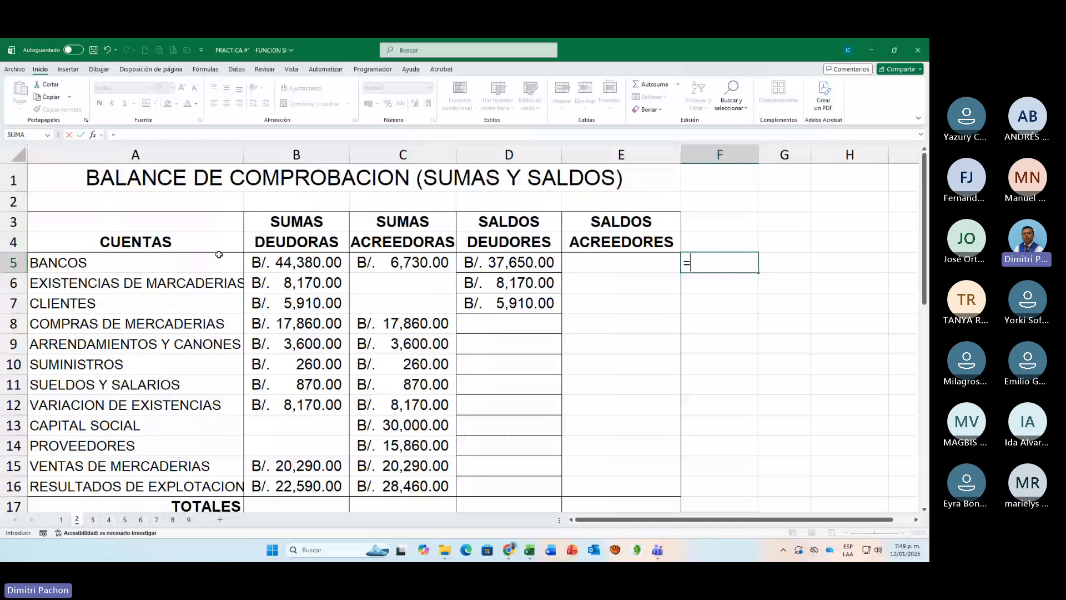
click(294, 262)
text(-)
click(433, 265)
key(Return)
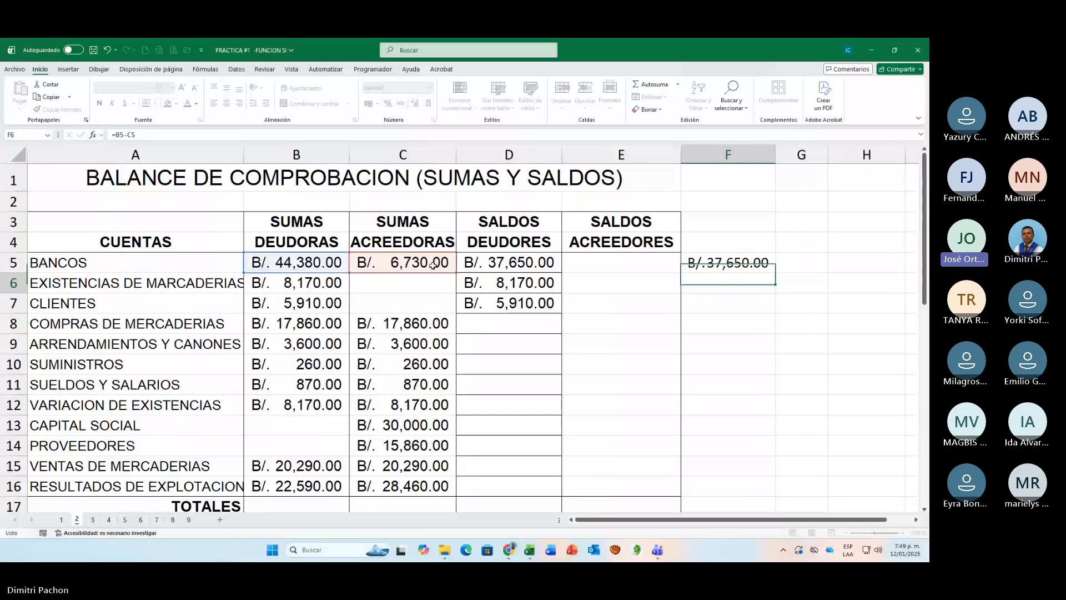
click(728, 262)
drag(775, 272, 775, 491)
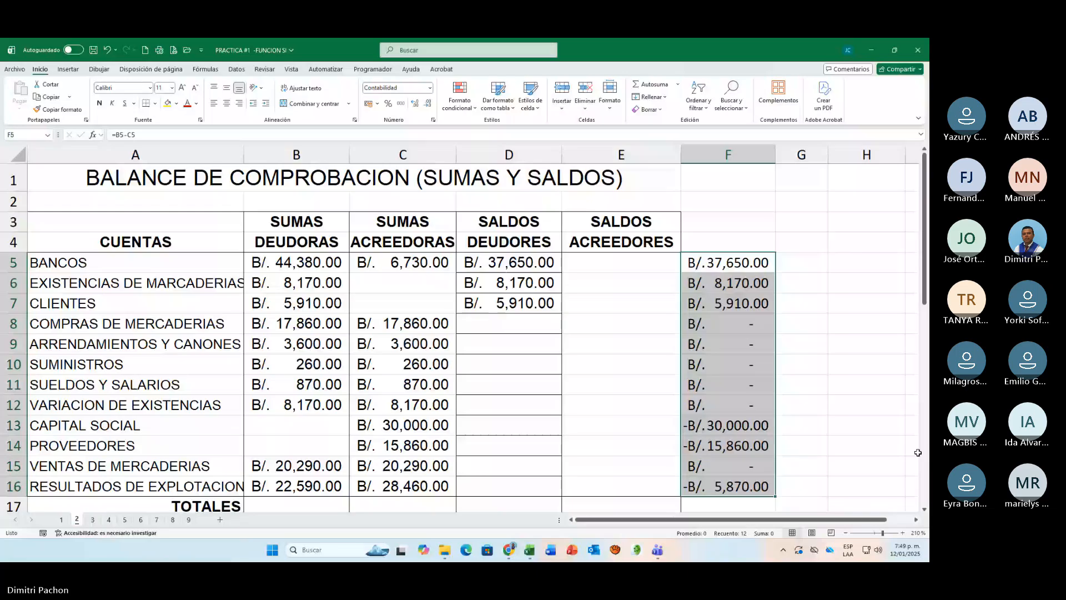
key(Delete)
key(Left)
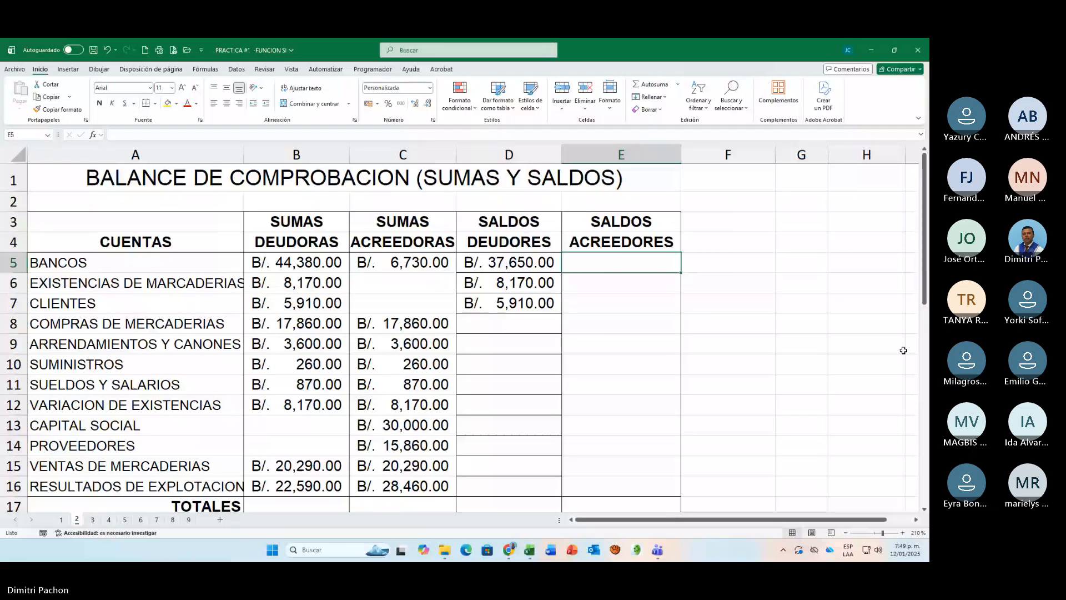
Step: Check the SALDOS ACREEDORES rule below the table and start the BANCOS formula in E5 with the logical test =SI(C5>B5
scroll(618, 373, down, 5)
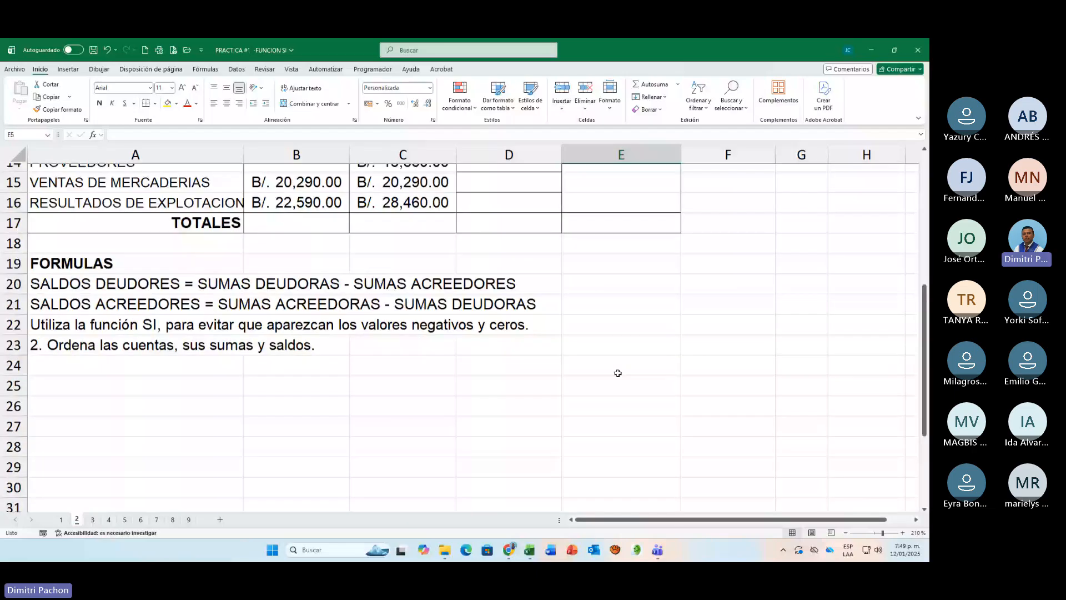
scroll(618, 373, up, 1)
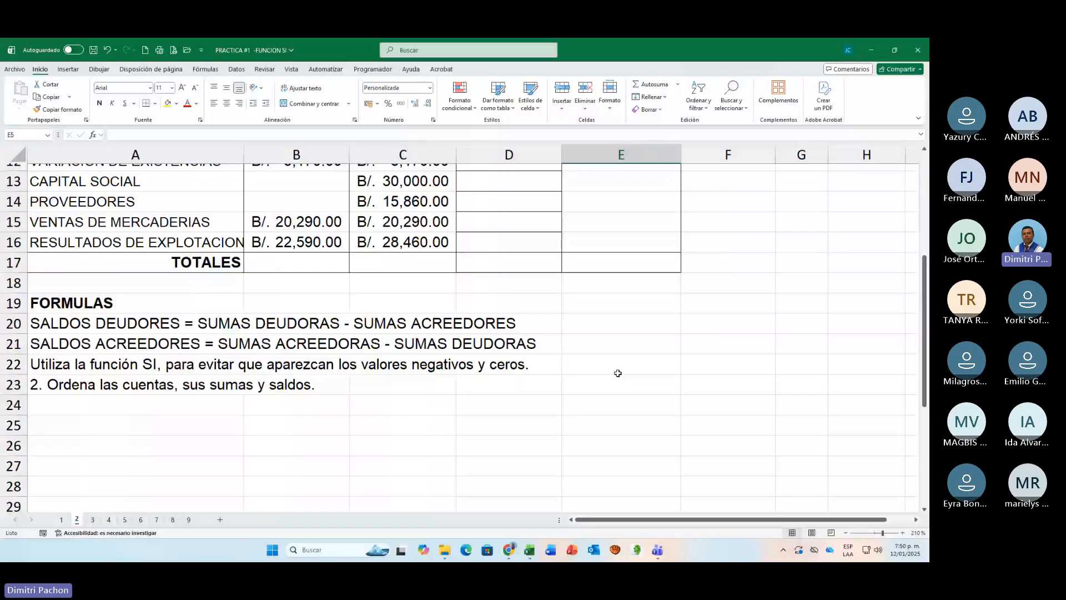
scroll(618, 374, up, 4)
drag(403, 262, 413, 302)
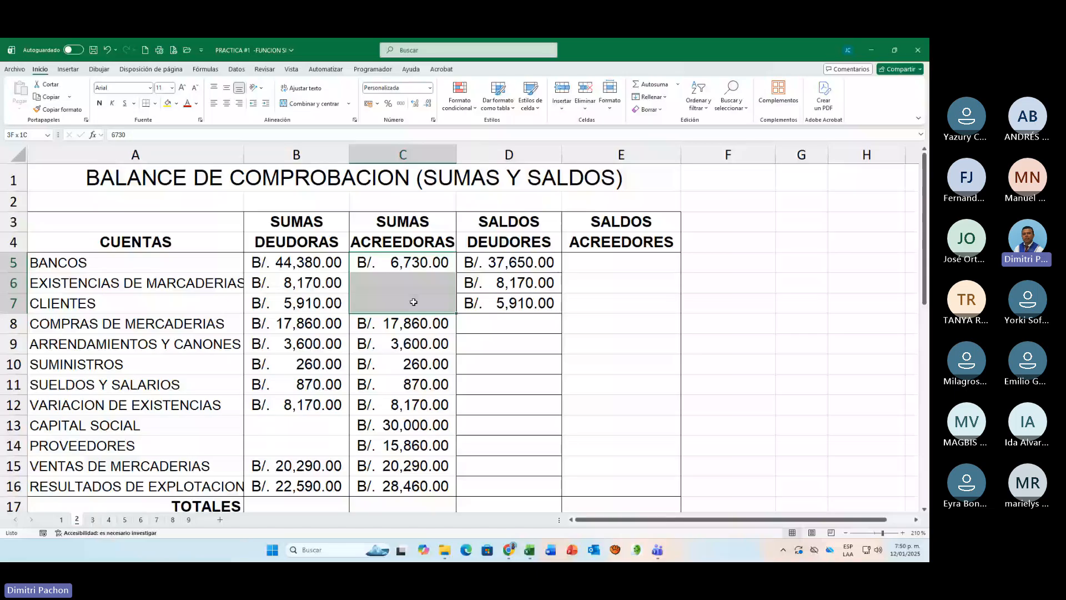
drag(403, 262, 297, 282)
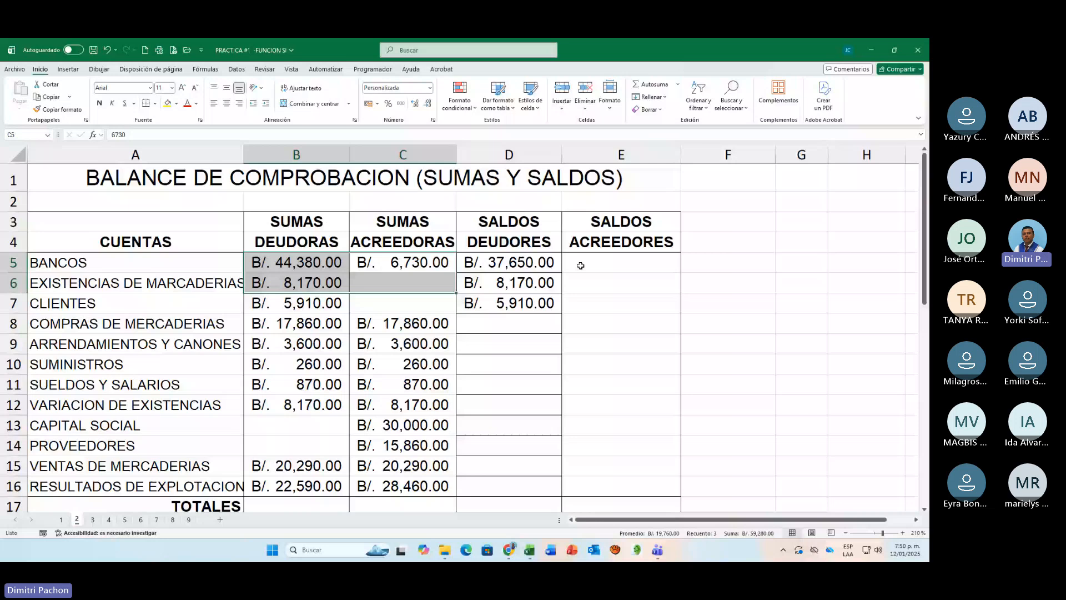
click(581, 265)
text(=S)
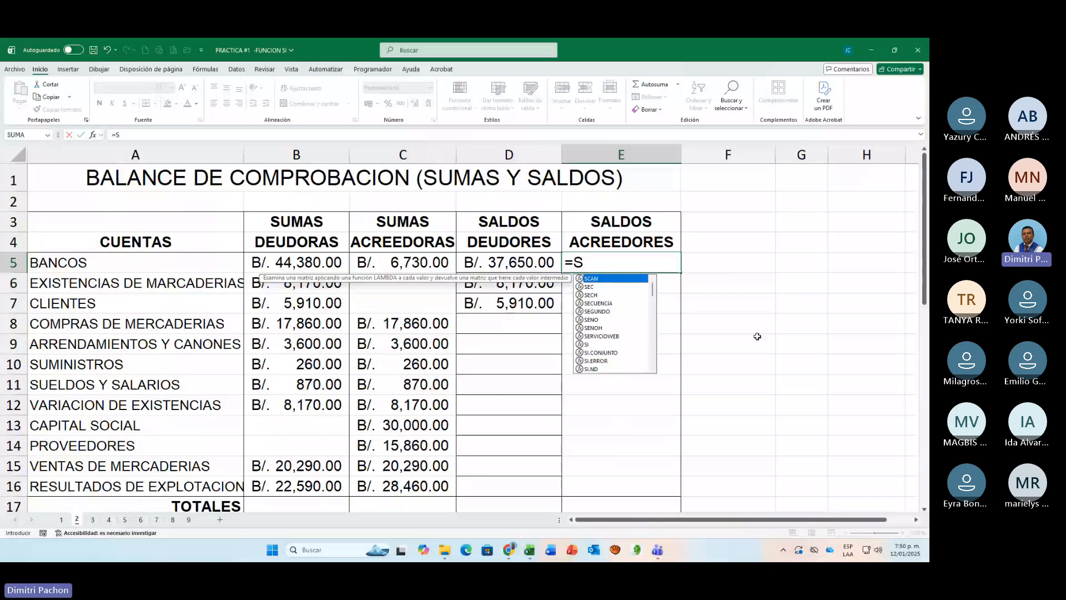
text(I()
click(396, 259)
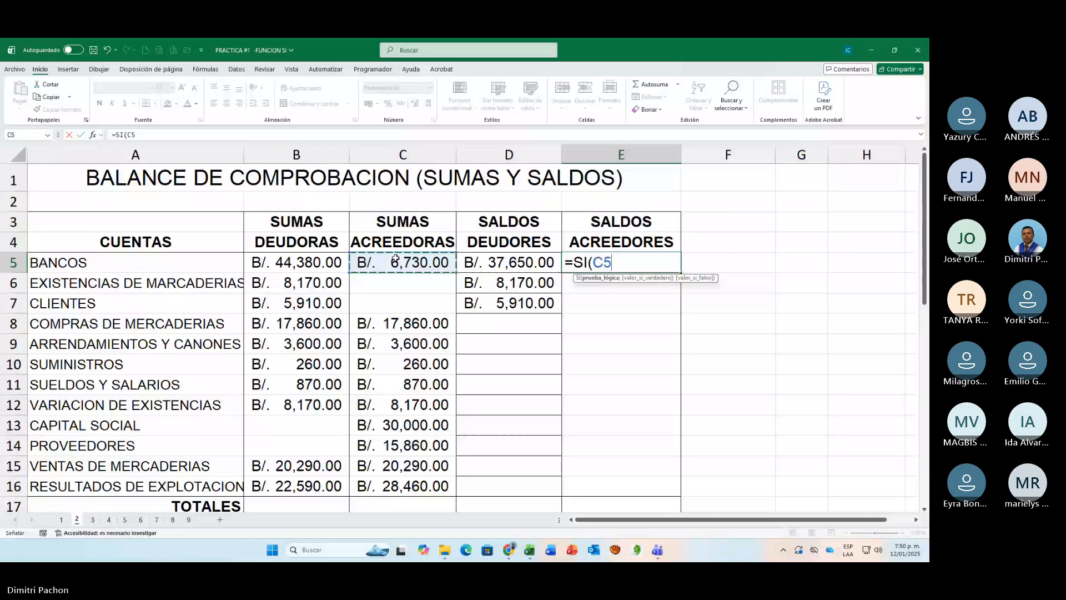
text(>)
click(305, 261)
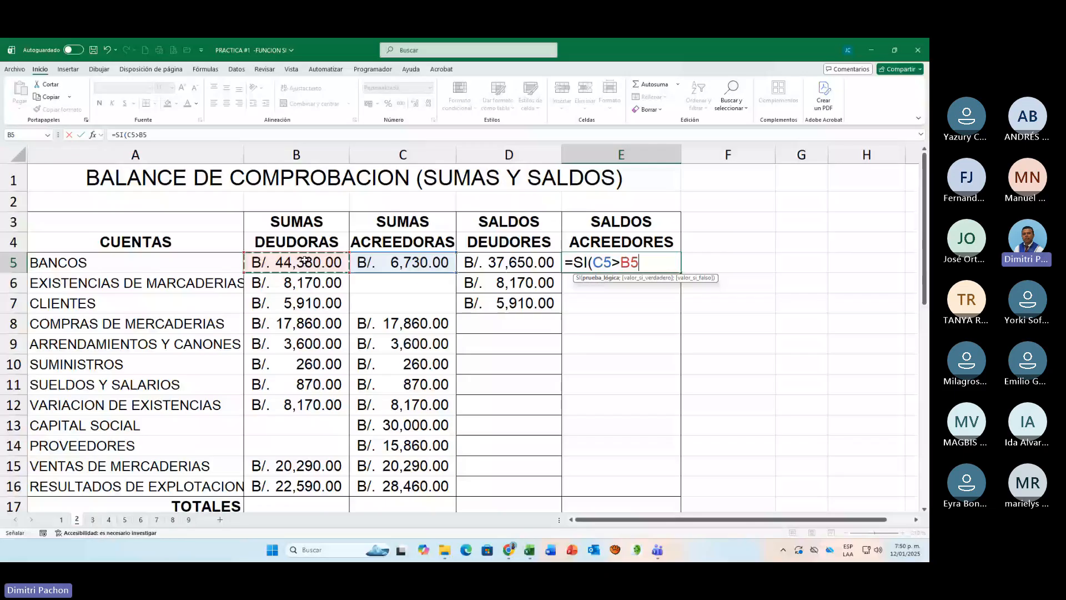
Step: Complete the E5 formula with C5-B5 as the value if true and empty text "" as the value if false
text(;)
click(386, 261)
text(-)
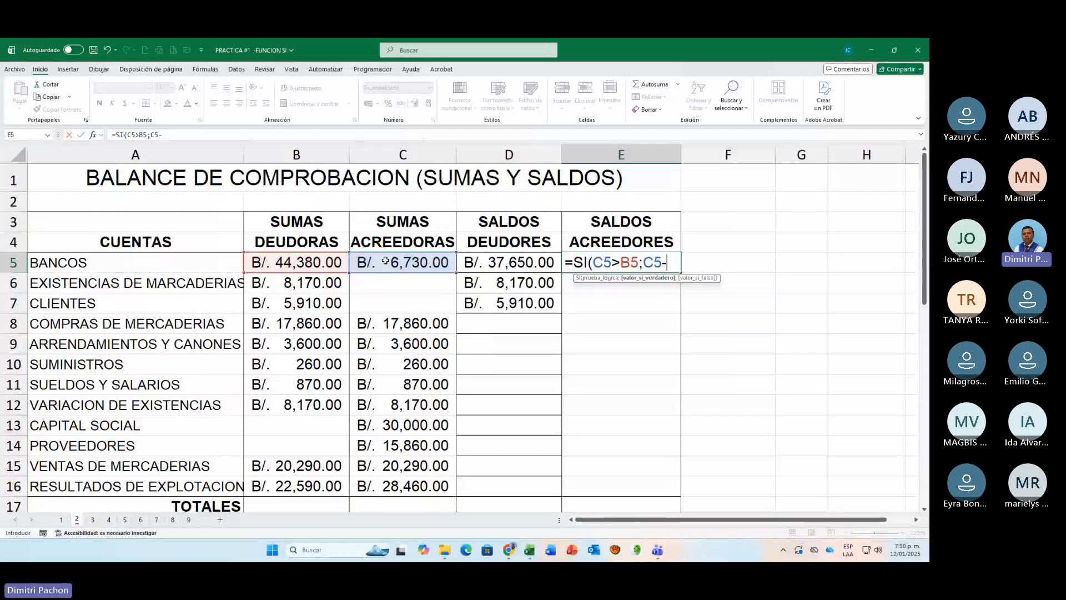
click(314, 265)
text(;"")
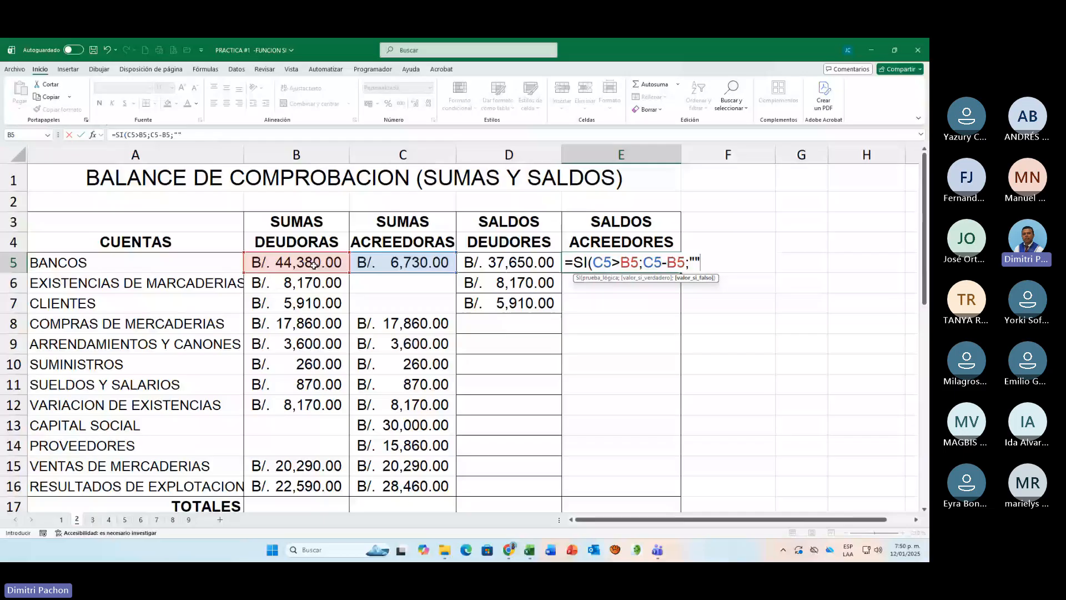
key(Return)
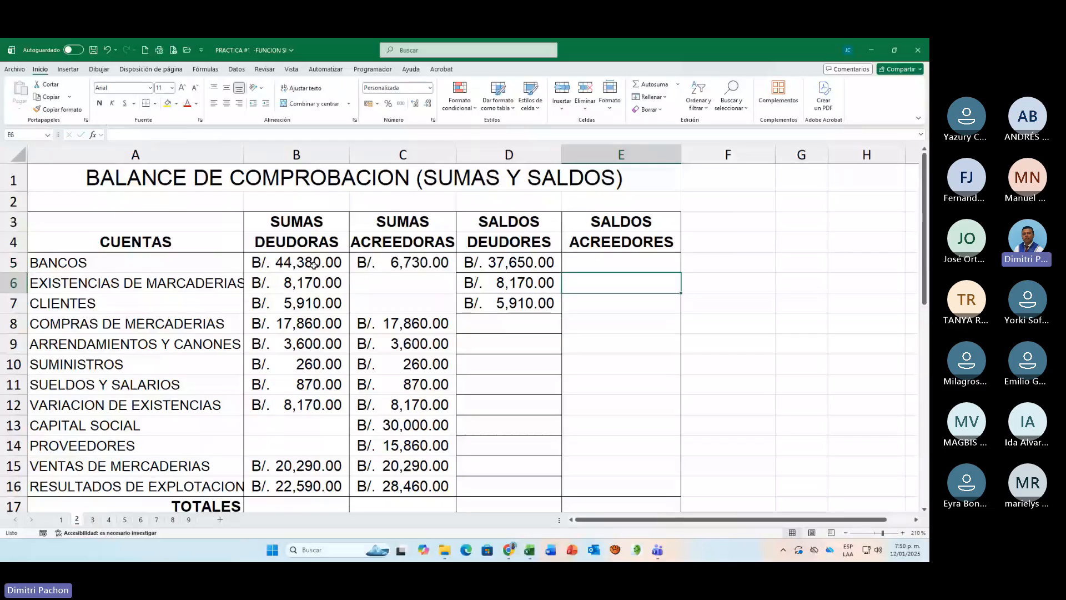
Step: Copy the SALDOS ACREEDORES formula from E5 down to E16 and open the E5 formula for checking
key(Up)
key(Left)
key(Left)
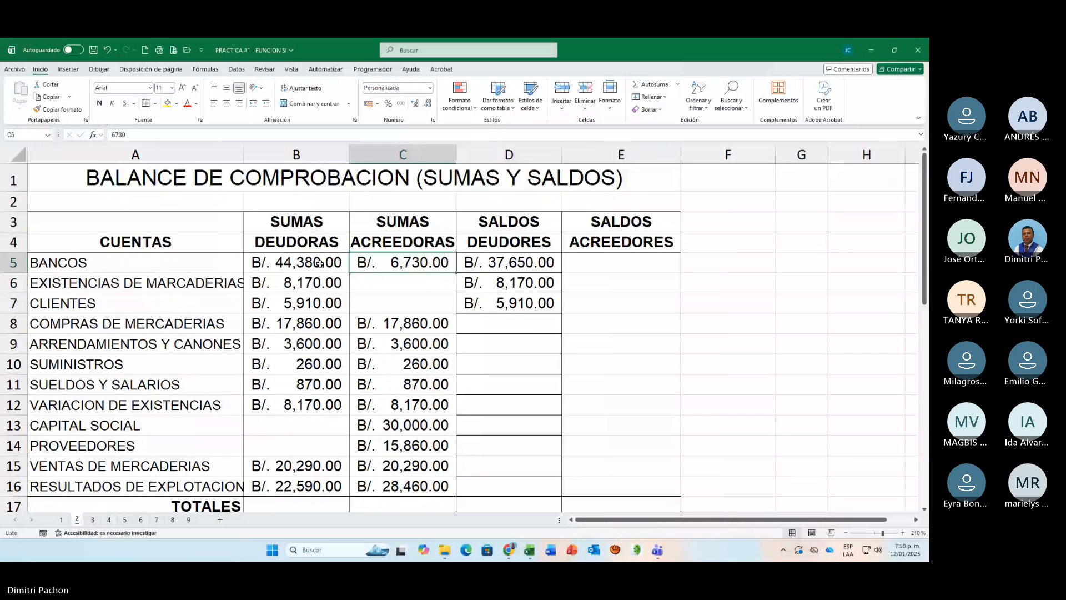
click(621, 262)
drag(681, 272, 669, 378)
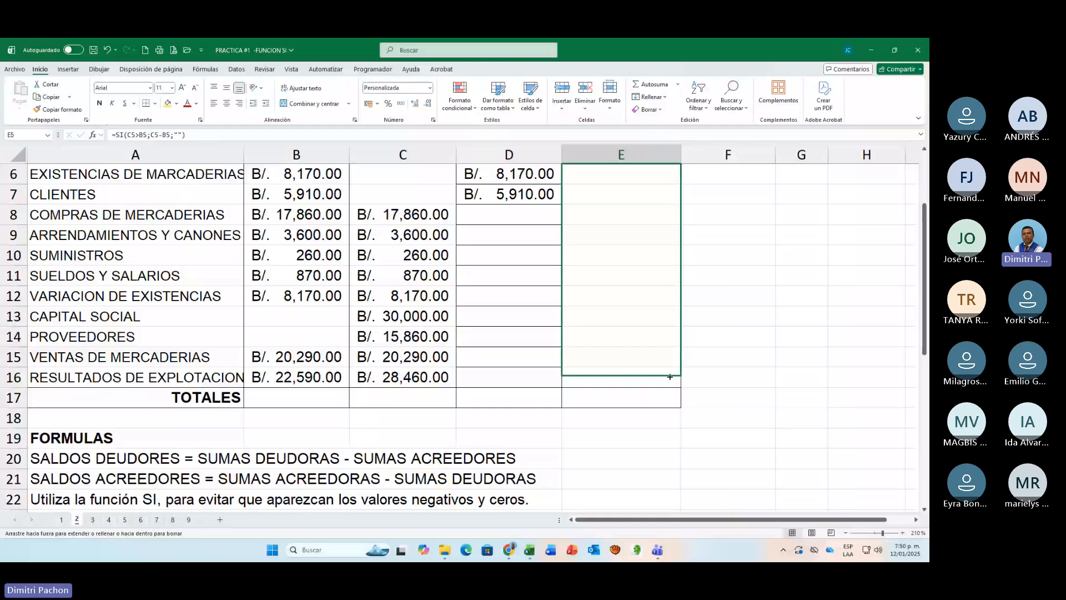
drag(670, 377, 670, 377)
scroll(555, 334, down, 1)
click(409, 305)
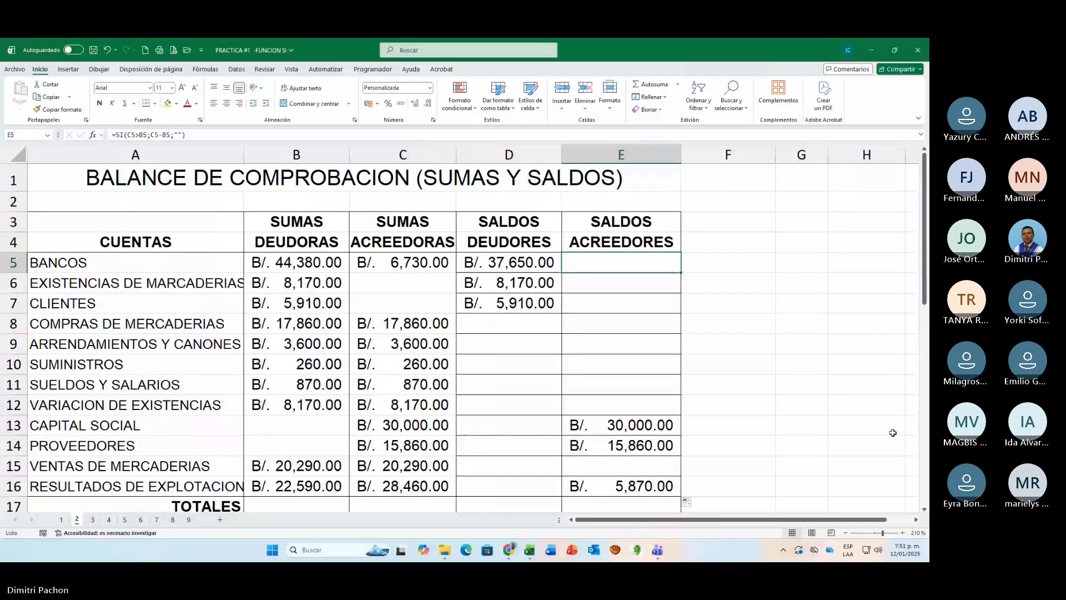
key(F2)
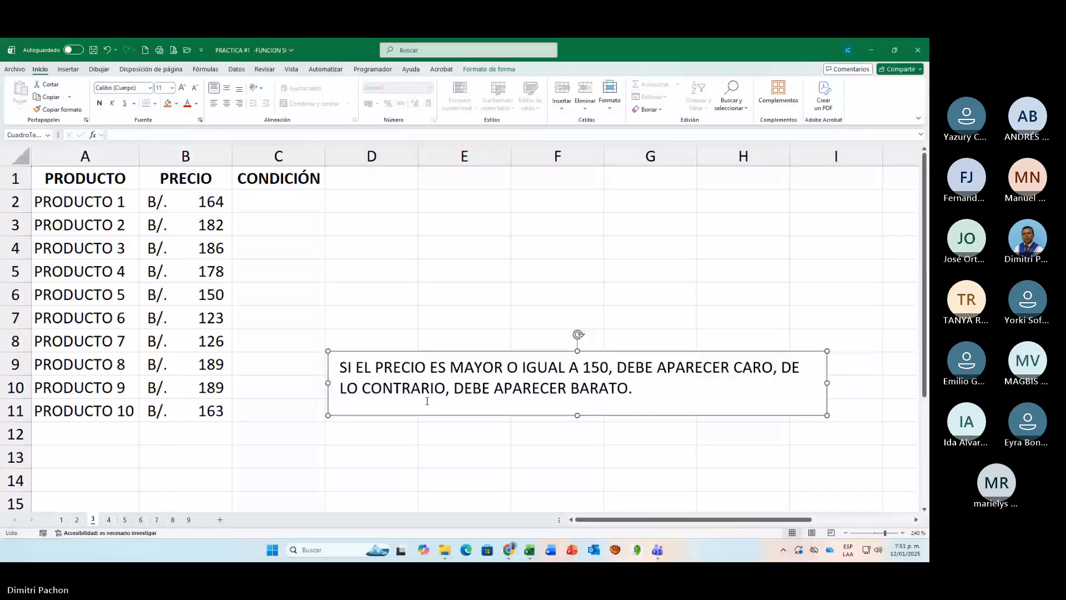
Step: Start the CONDICIÓN formula for PRODUCTO 1 in C2 of sheet 3
click(276, 206)
text(=si)
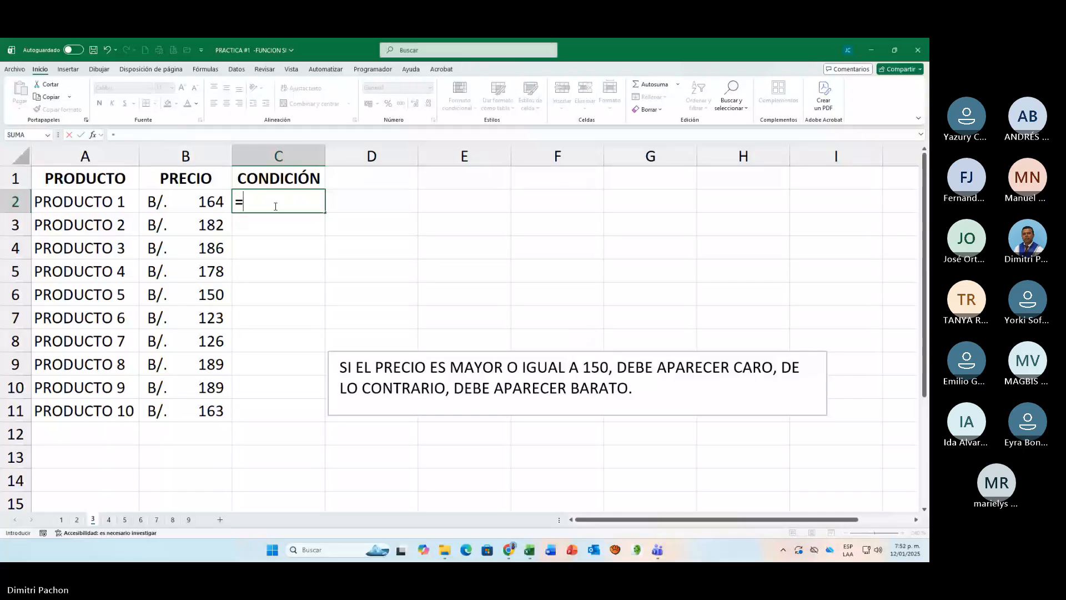
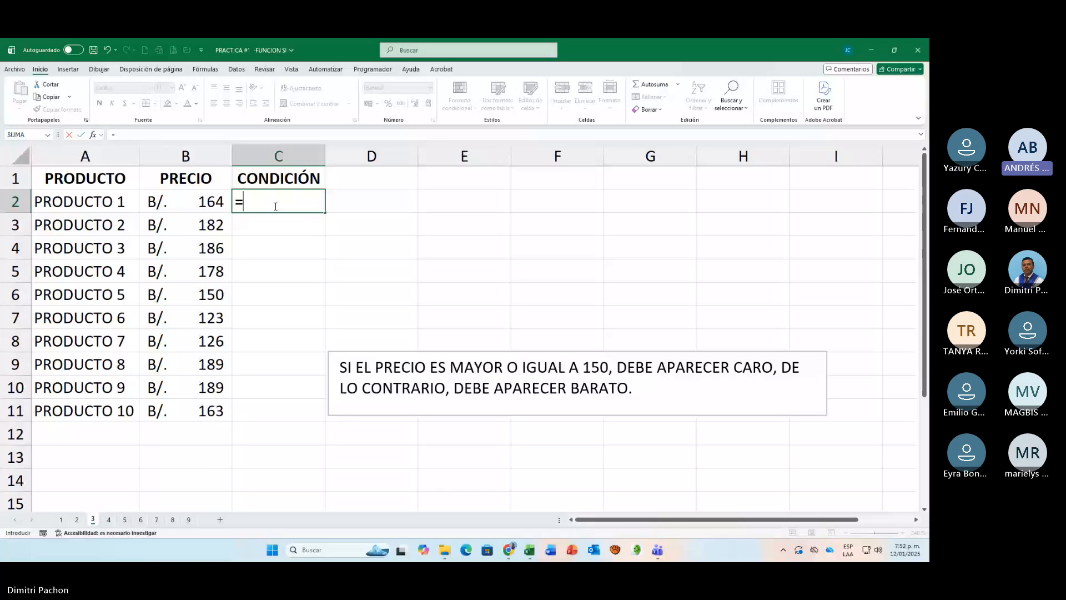
Step: Begin the CONDICIÓN formula in C2 with the SI function and the logical test B2>=150
text(si)
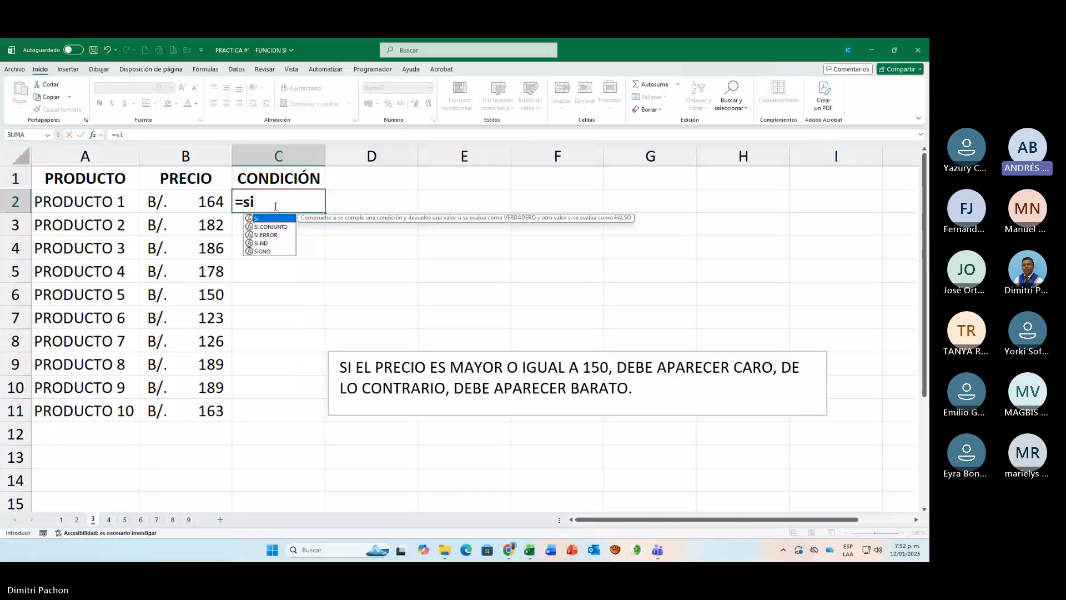
key(BackSpace)
key(BackSpace)
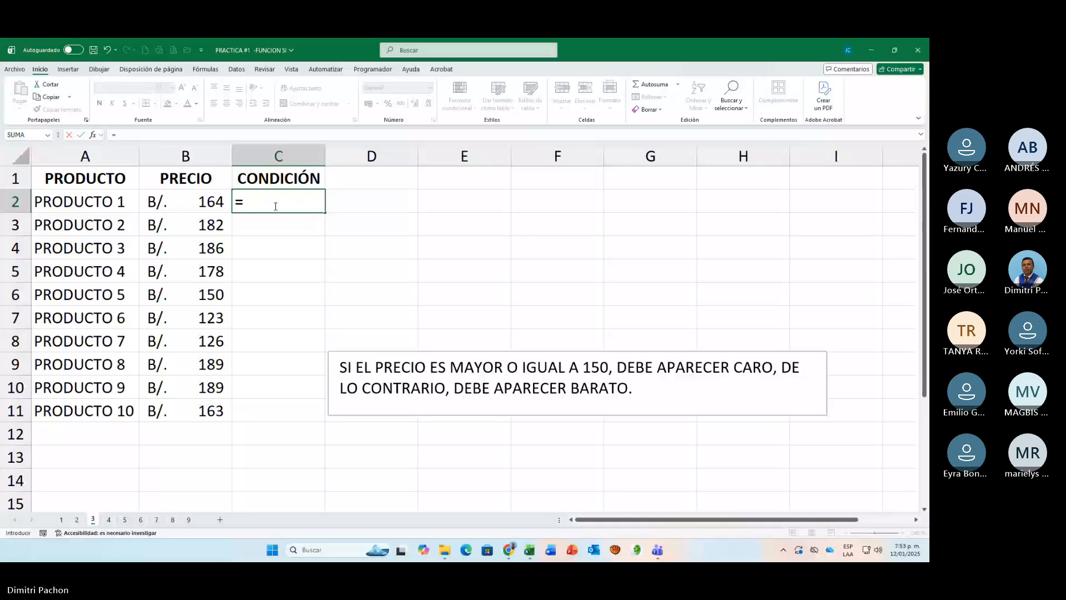
text(SI()
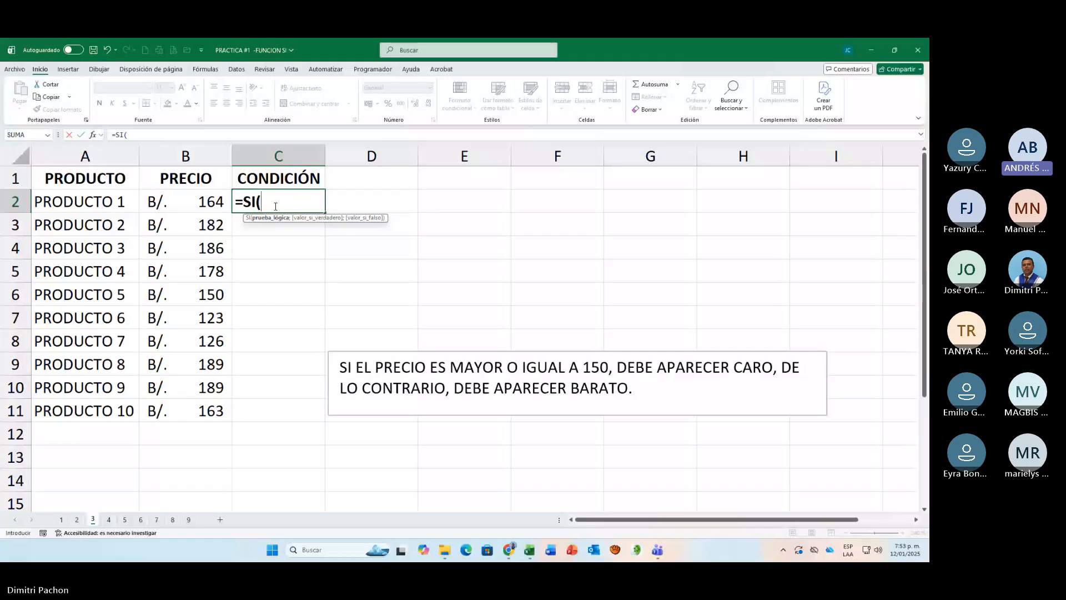
key(Left)
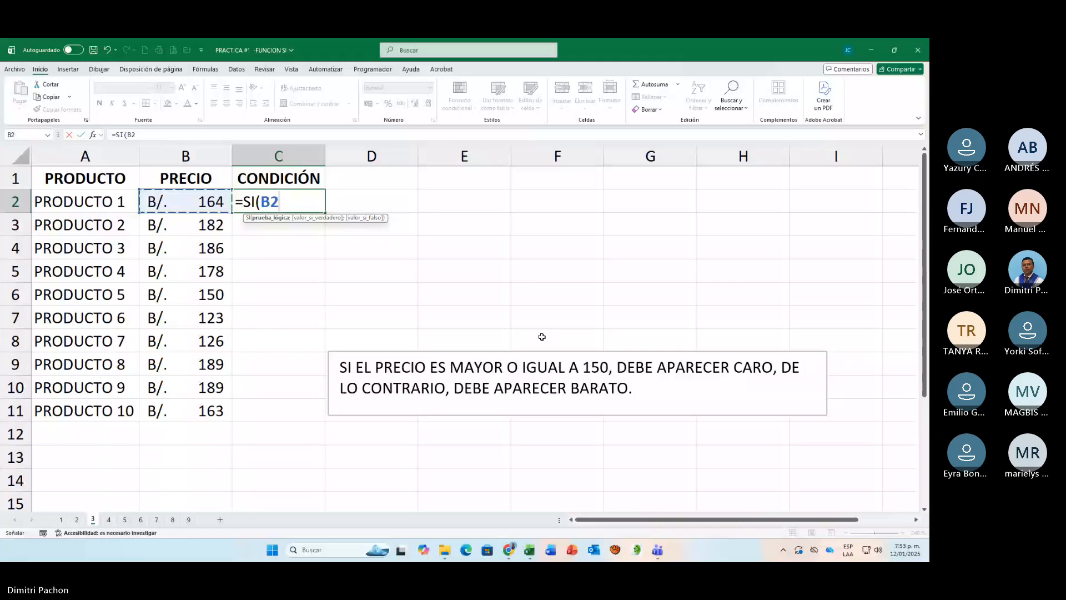
text(>=150)
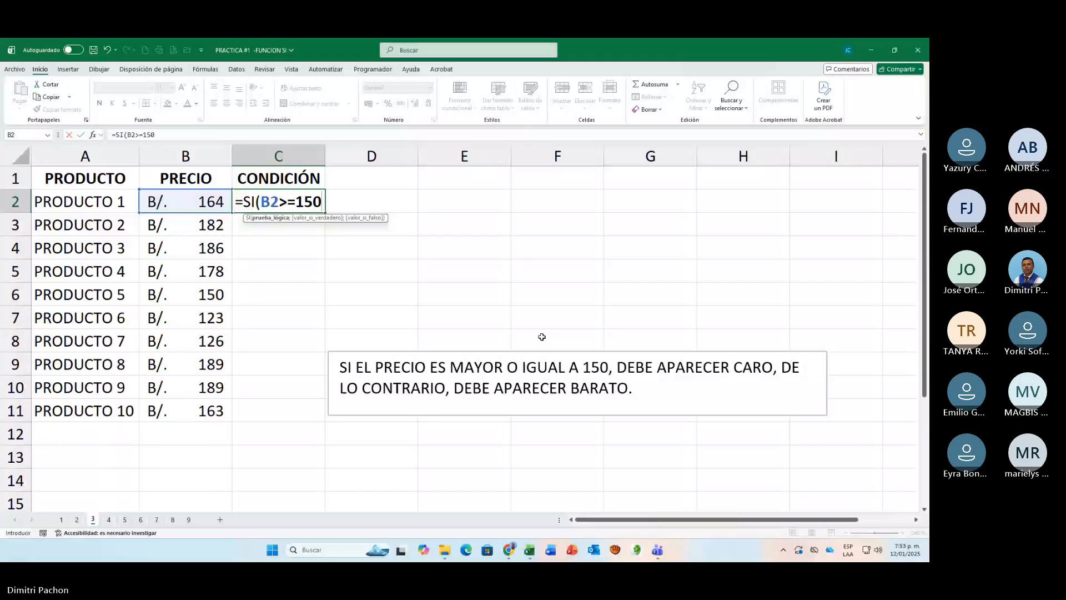
text(;)
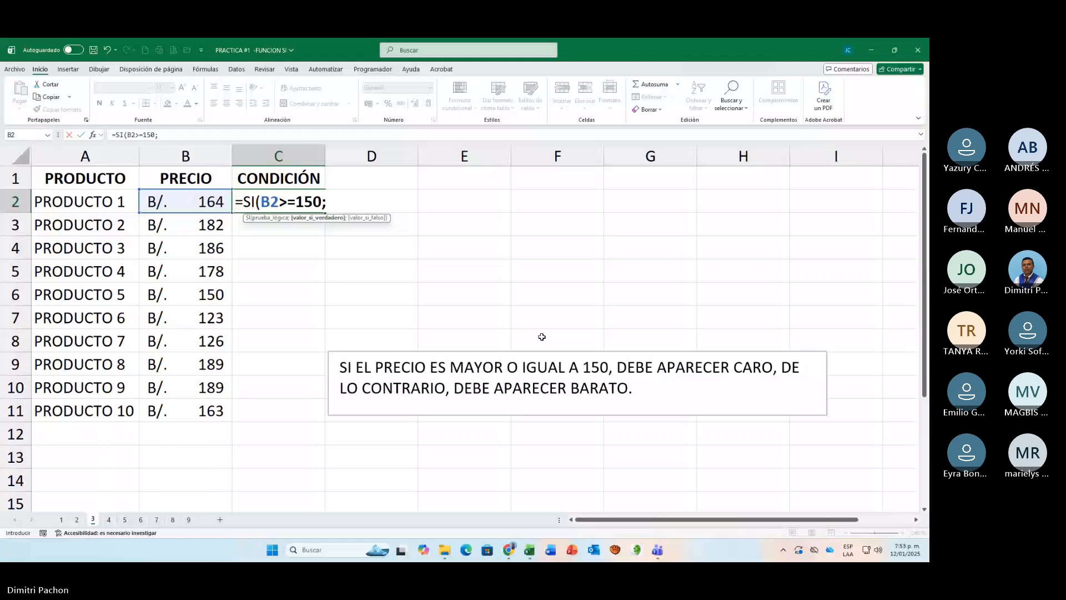
text("CARO)
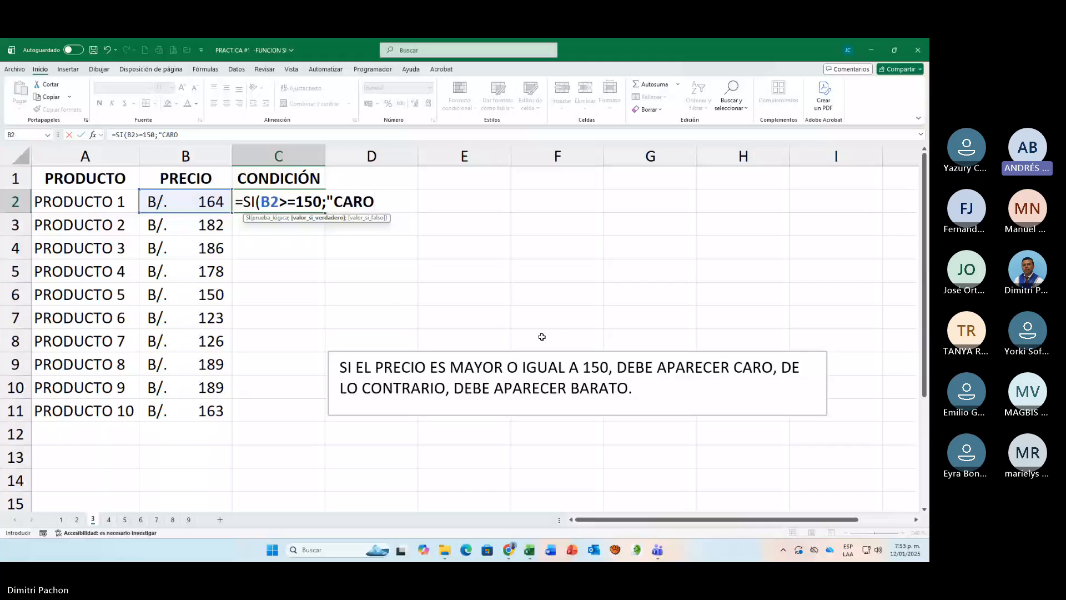
text(";)
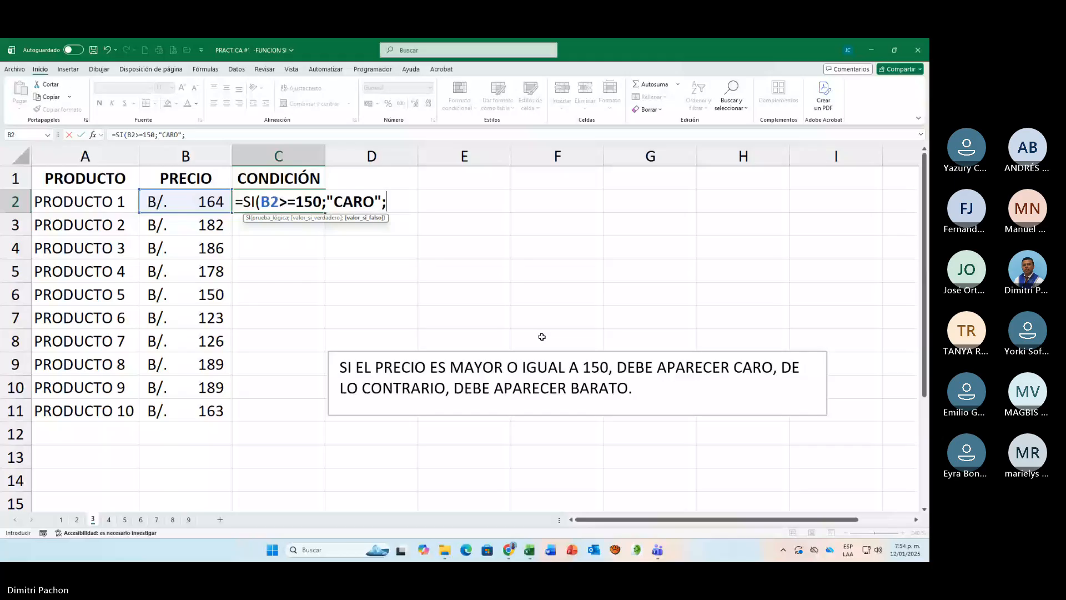
text("BARAT)
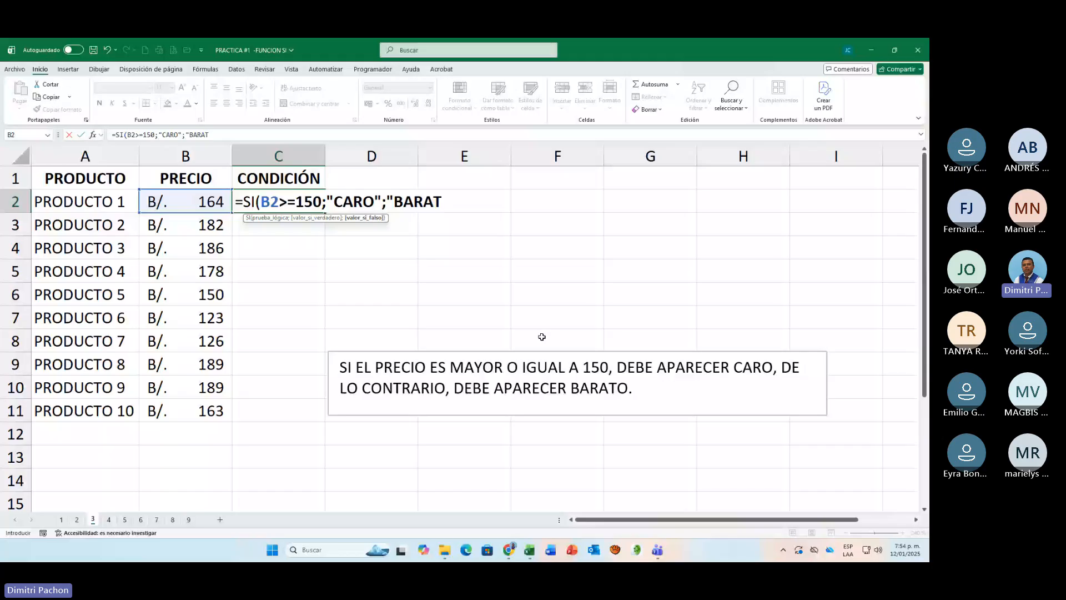
text(O"))
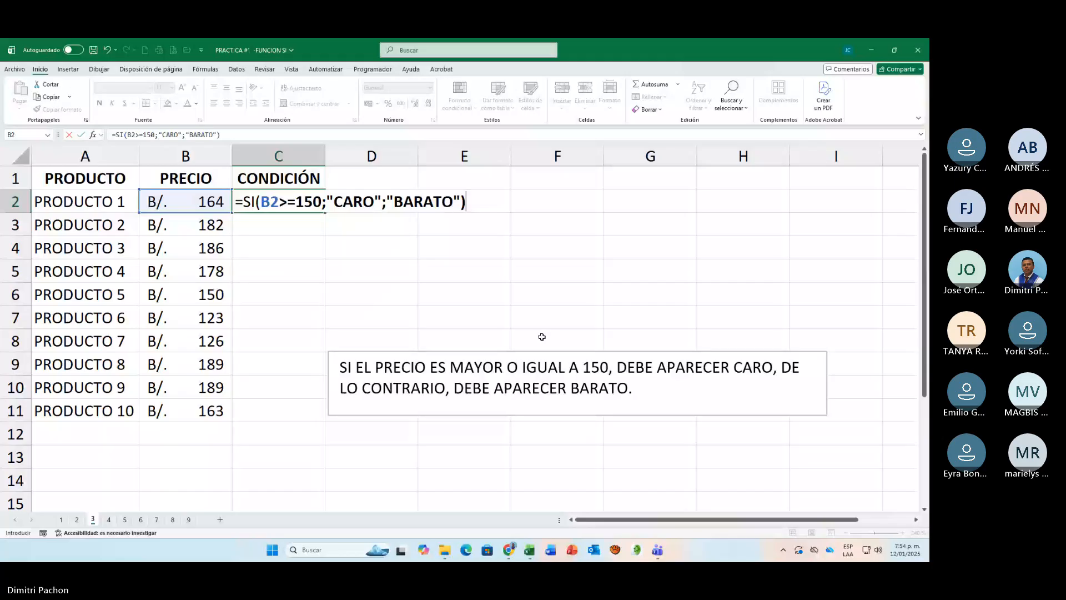
Step: Complete the C2 formula with "CARO" as the value if true and "BARATO" as the value if false
key(ctrl+Return)
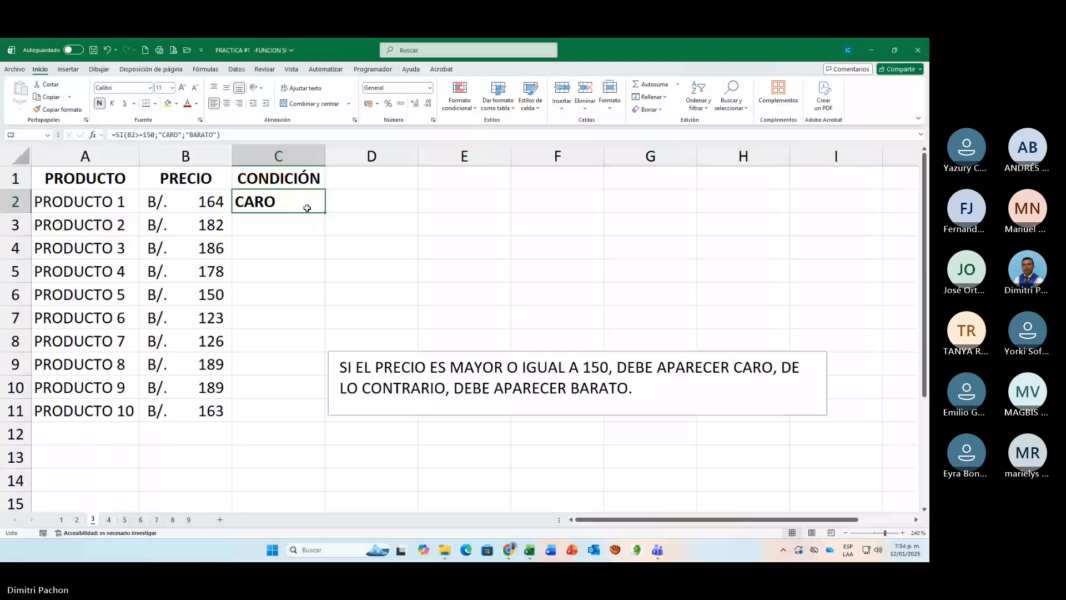
Step: Copy the CONDICIÓN formula from C2 down to C11 and review the formula in C2
double_click(325, 213)
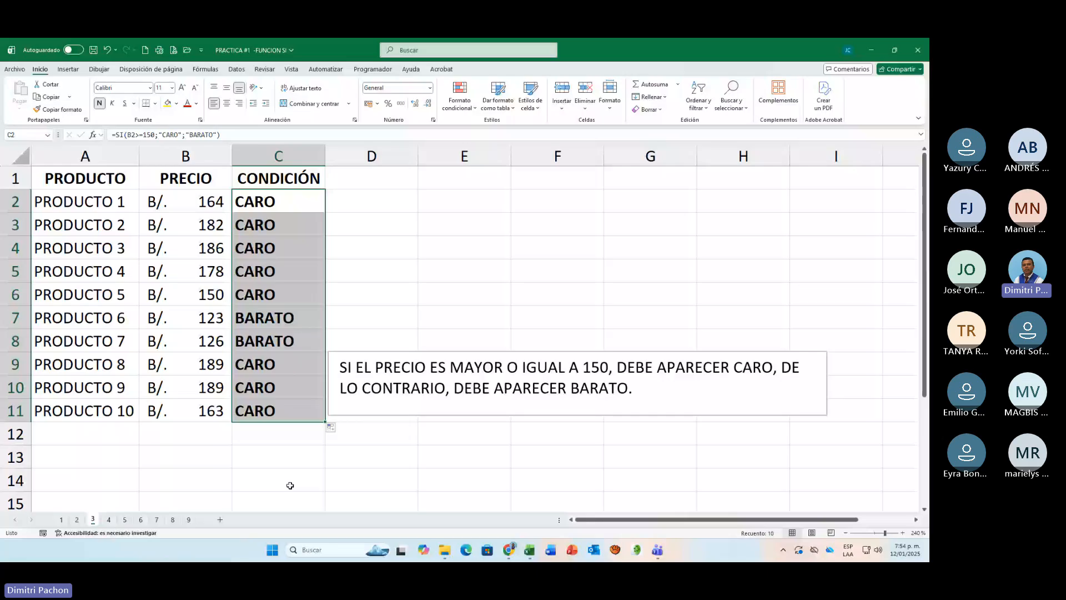
click(281, 210)
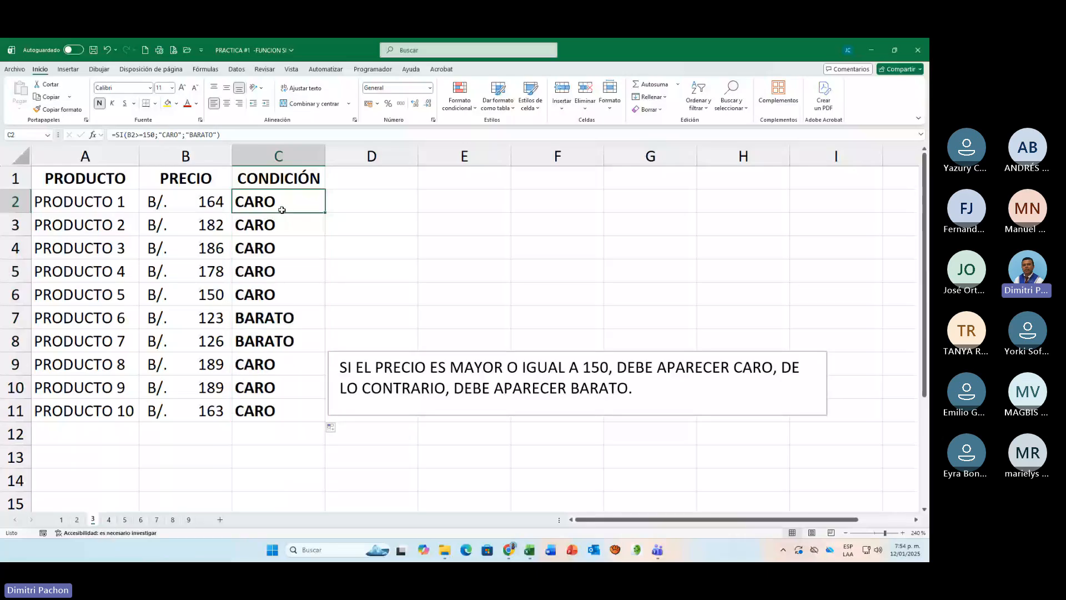
double_click(281, 209)
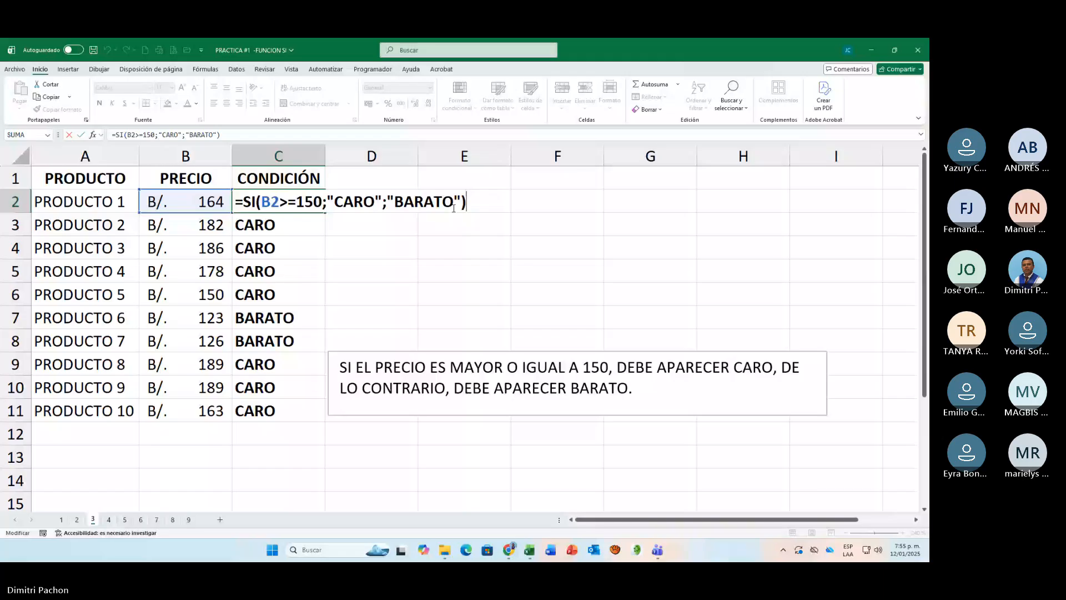
key(Return)
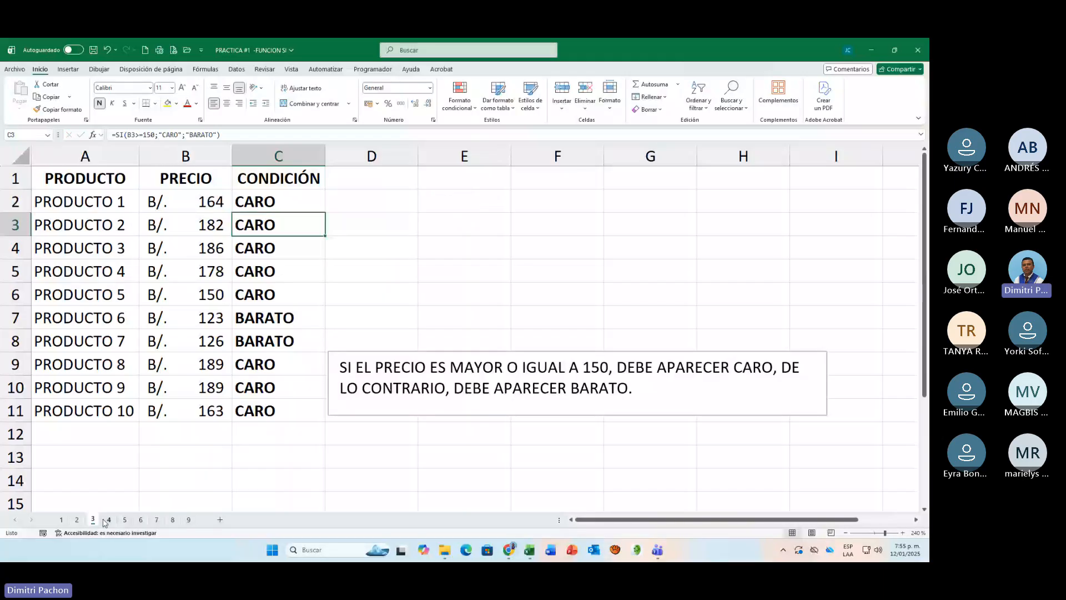
Step: Go to sheet 4 and center the PISO values in A7:A13
click(108, 520)
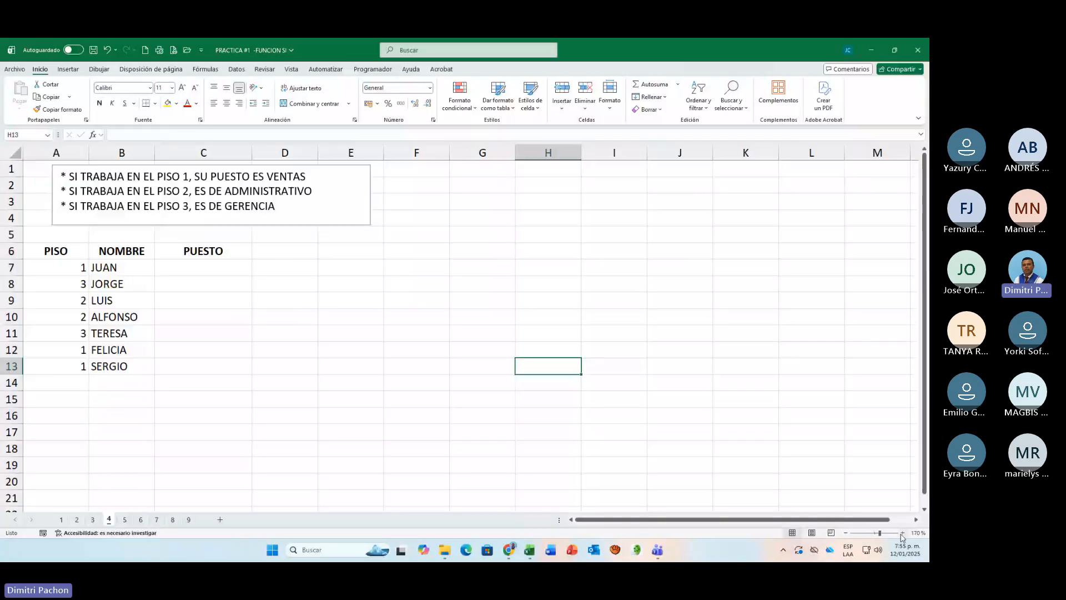
click(903, 534)
click(903, 534)
click(903, 534)
click(902, 534)
click(903, 533)
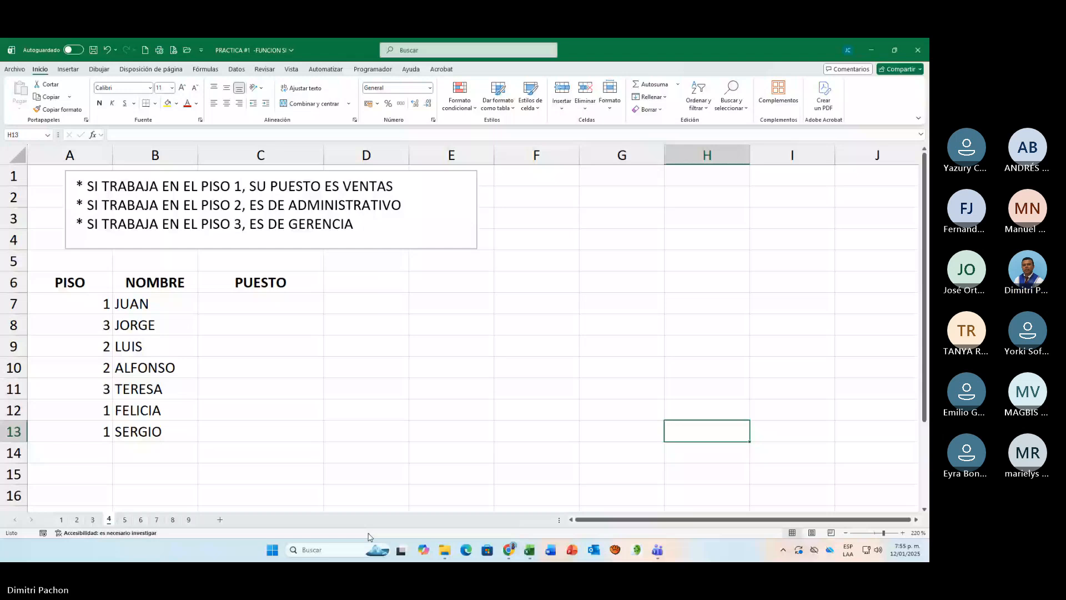
click(904, 533)
click(903, 533)
click(903, 533)
drag(105, 326, 109, 442)
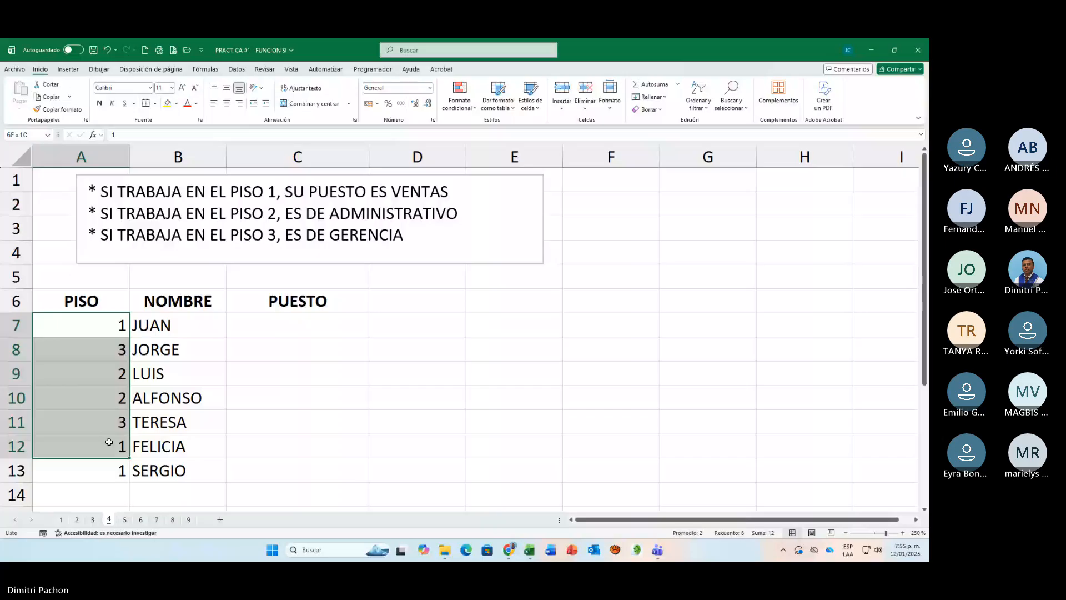
drag(109, 442, 109, 470)
click(227, 103)
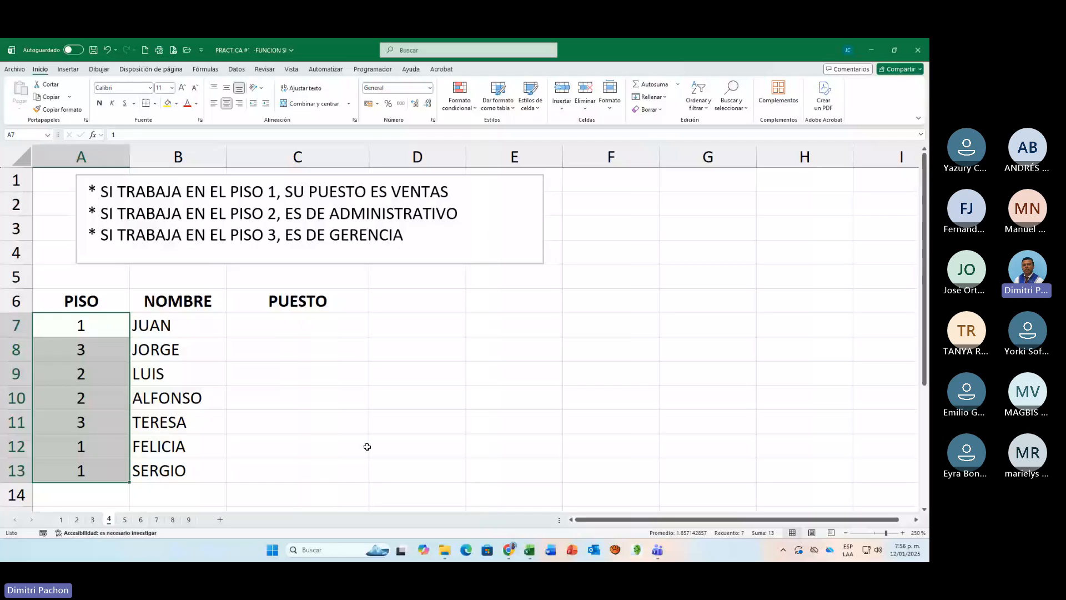
Step: Start the PUESTO formula in C7 with the test A7=1 and "VENTAS" as the value if true
click(296, 325)
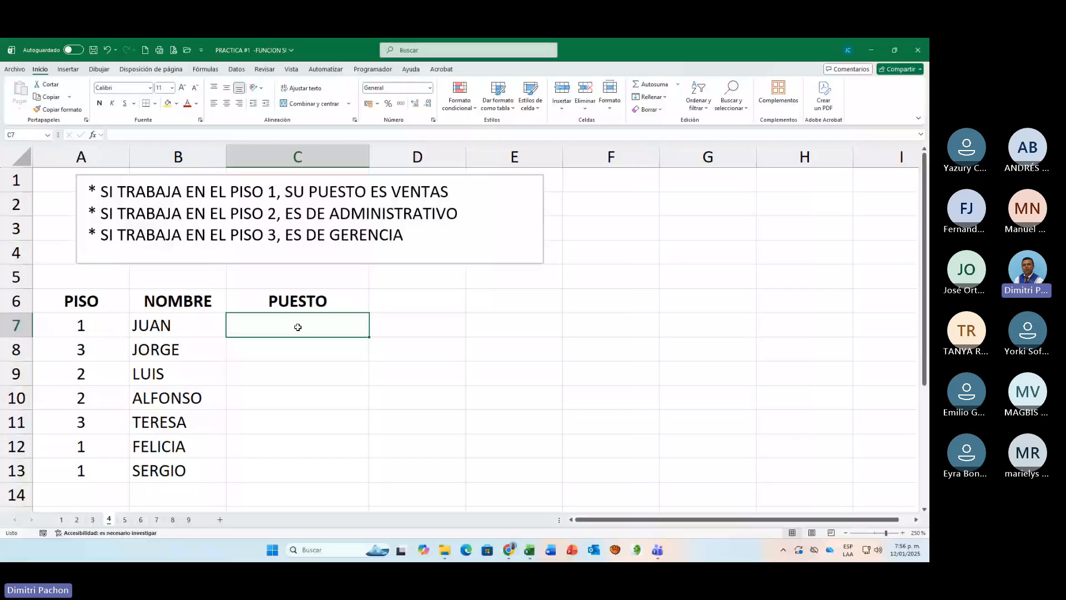
text(=SI()
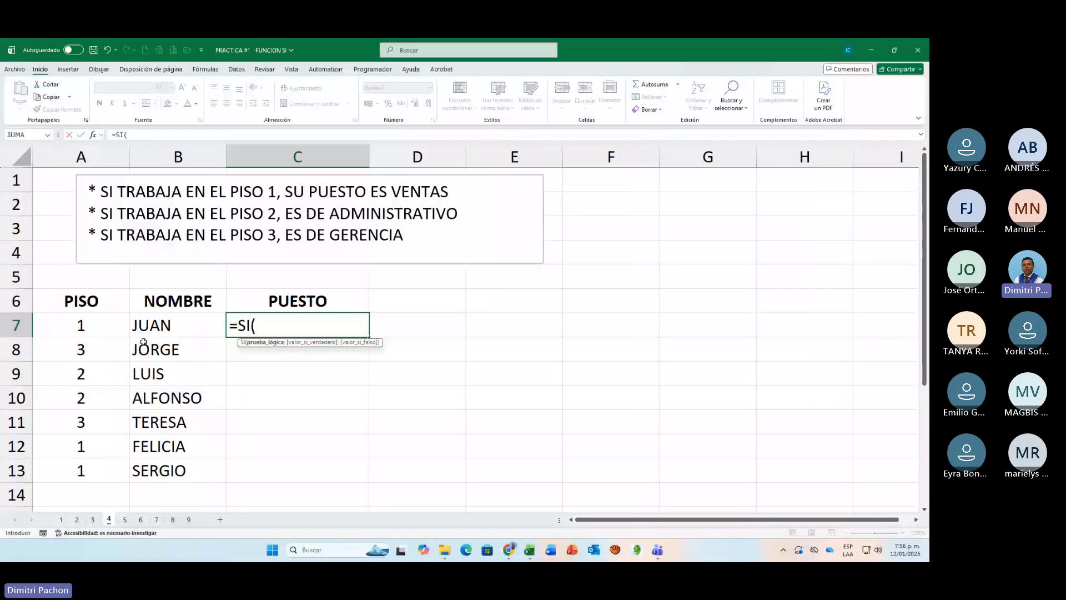
click(94, 327)
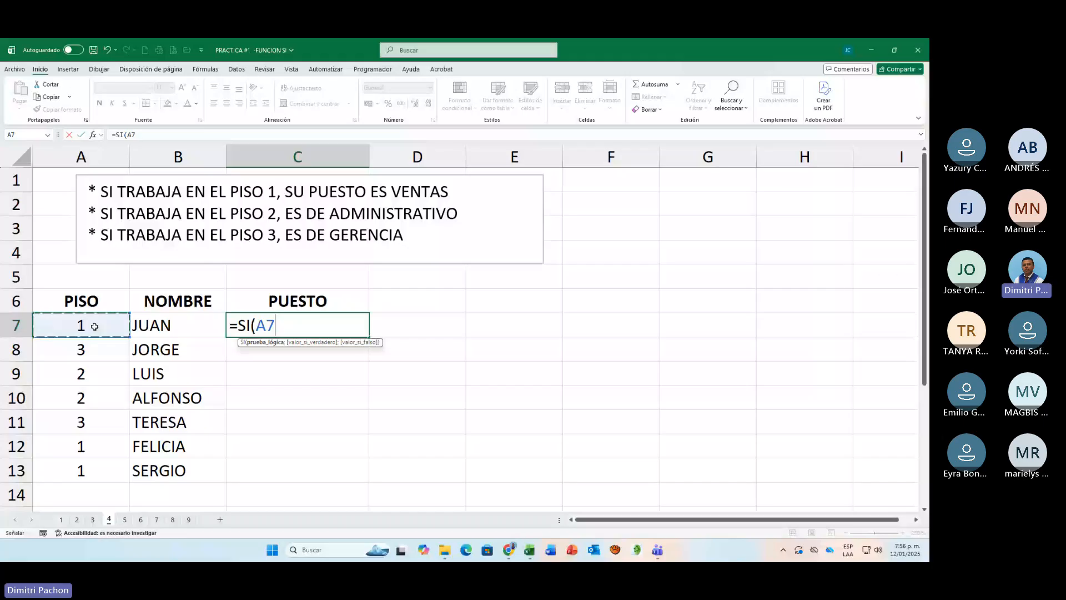
text(=1)
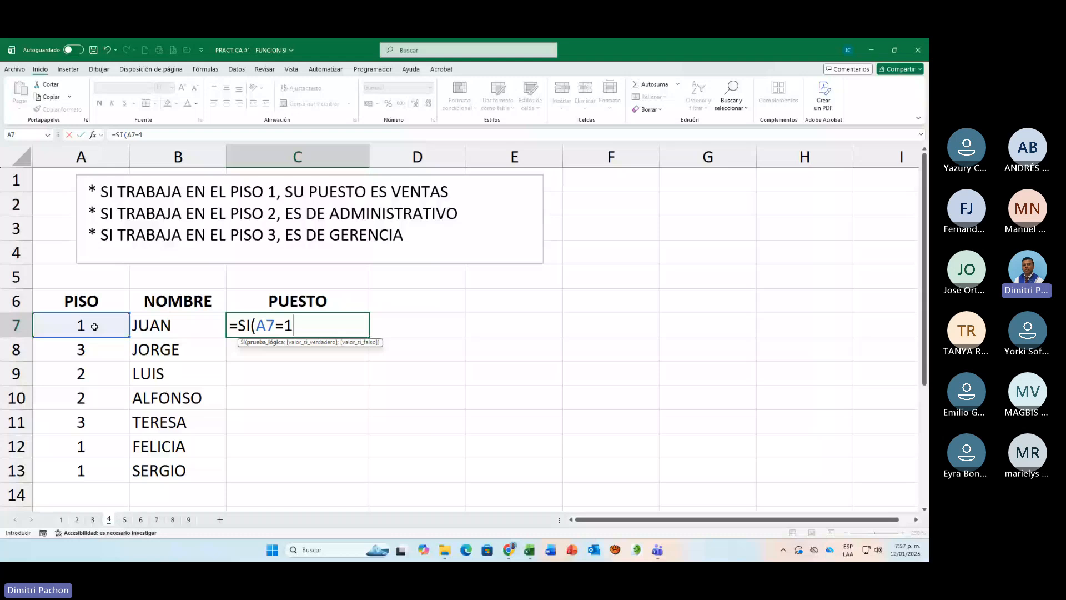
text(;"VENTAS")
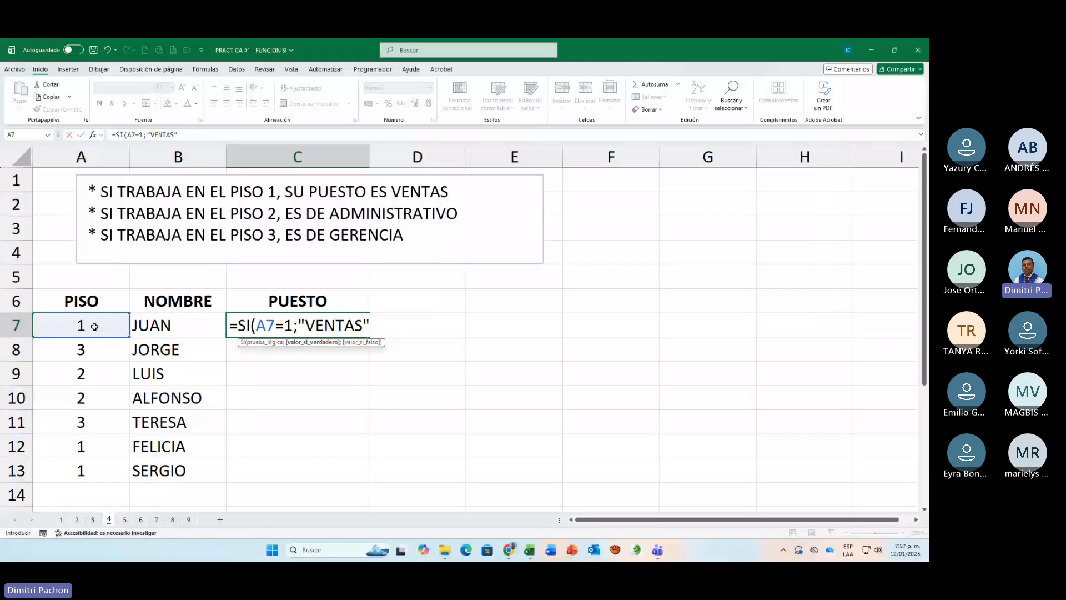
Step: Nest a second SI in the C7 formula as the value if false, testing A7=2 and returning "ADMINISTRATIVO" if true
text(;)
text(SI()
click(99, 325)
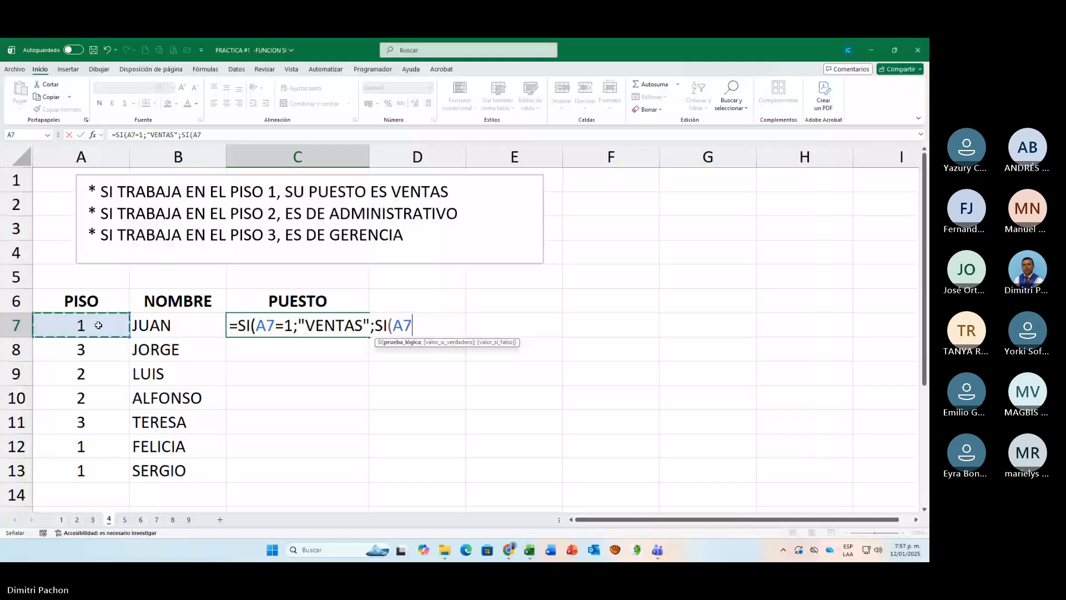
text(=2;"ADMINIST)
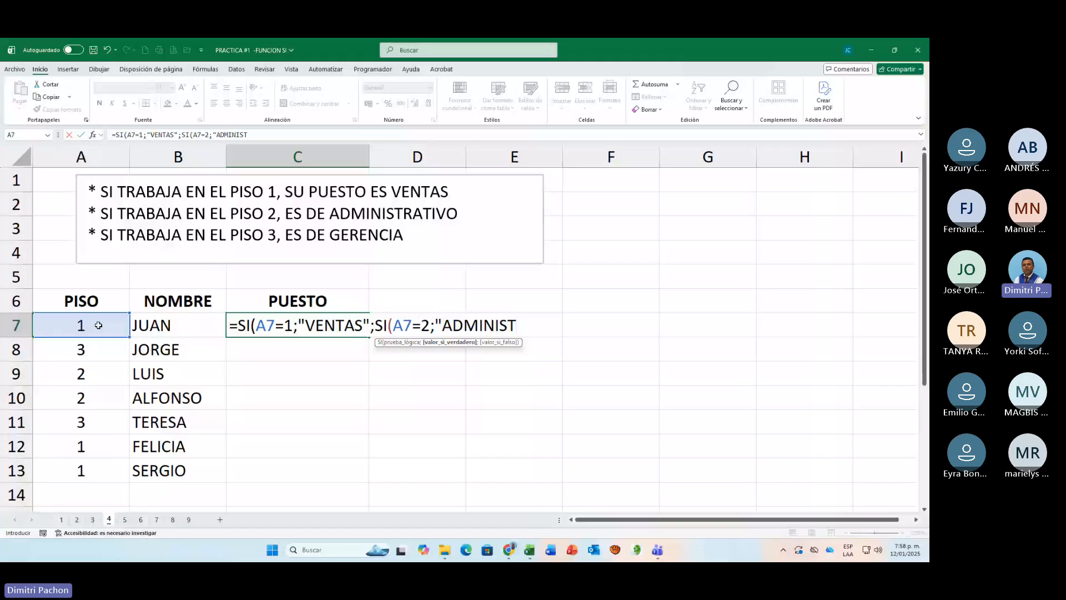
text(RATIVO";)
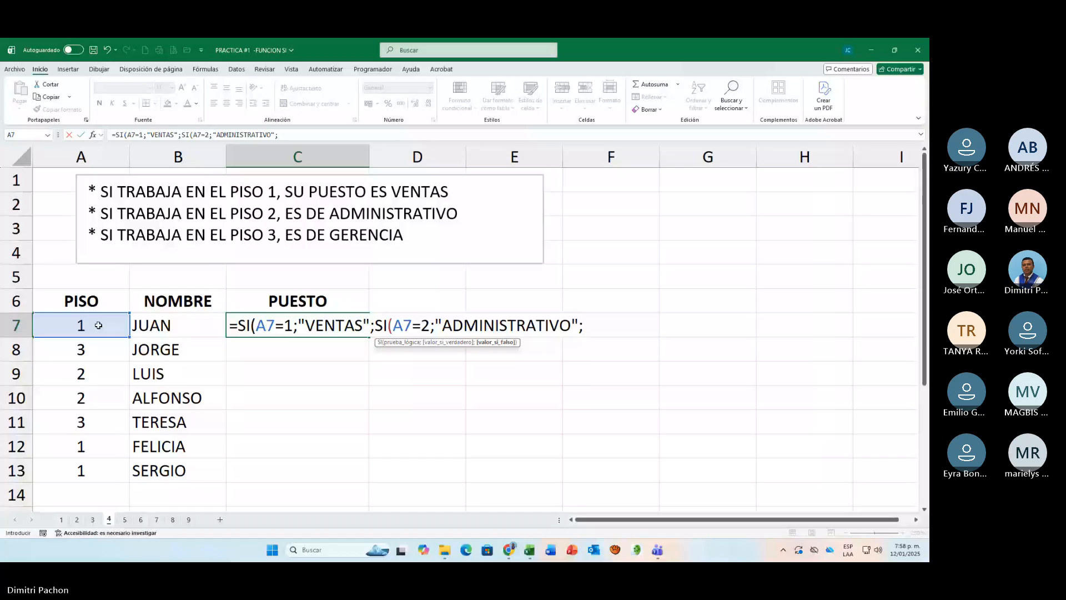
Step: Finish the nested C7 formula with "GERENCIA" as the final value if false and close both SI functions
text(")
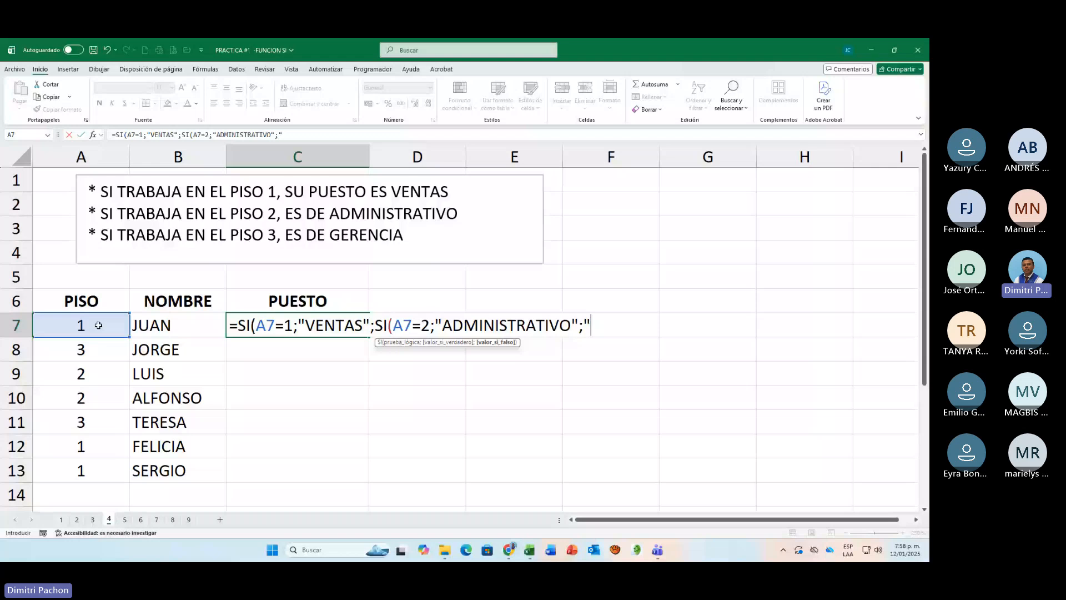
text(GERENCIA")
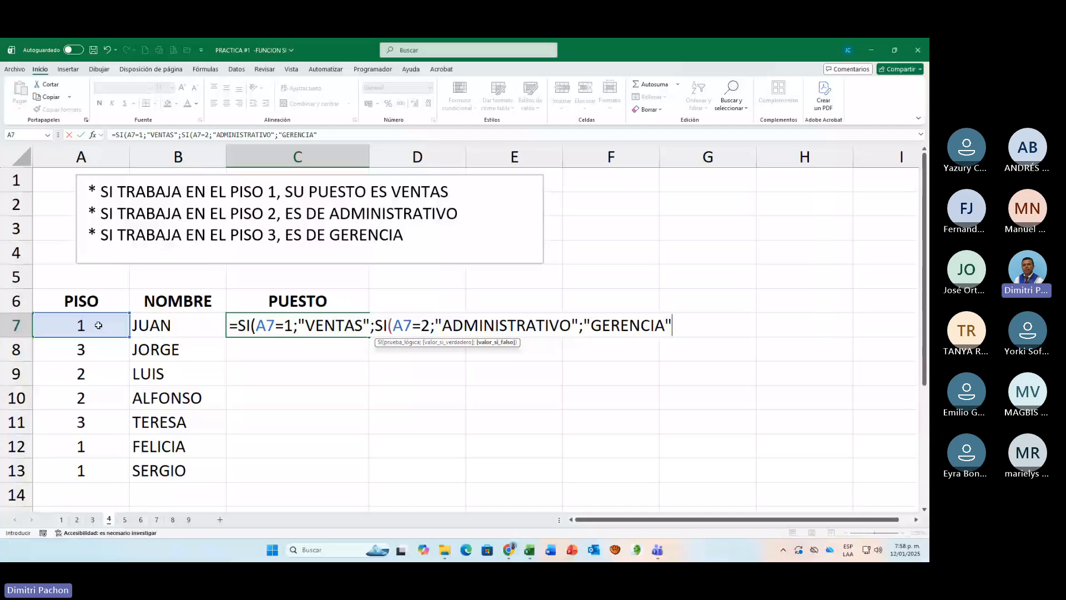
text())
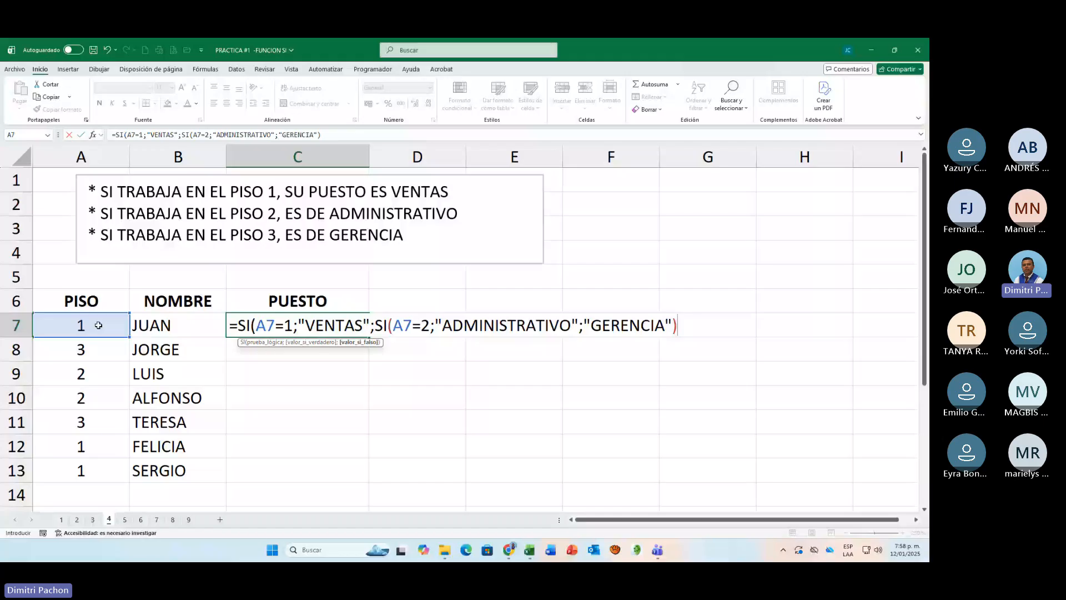
text())
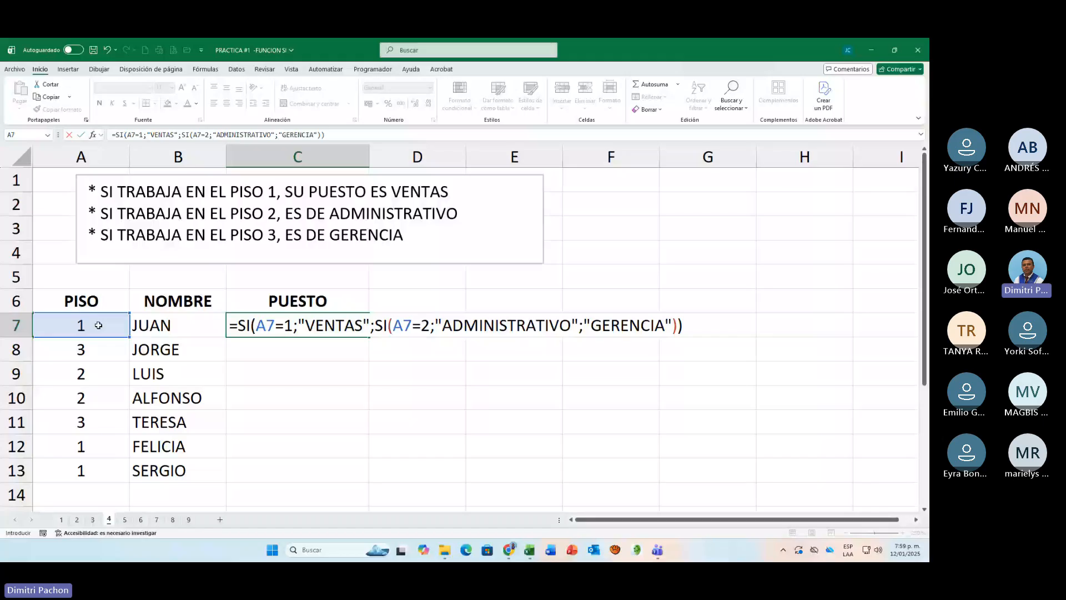
key(Return)
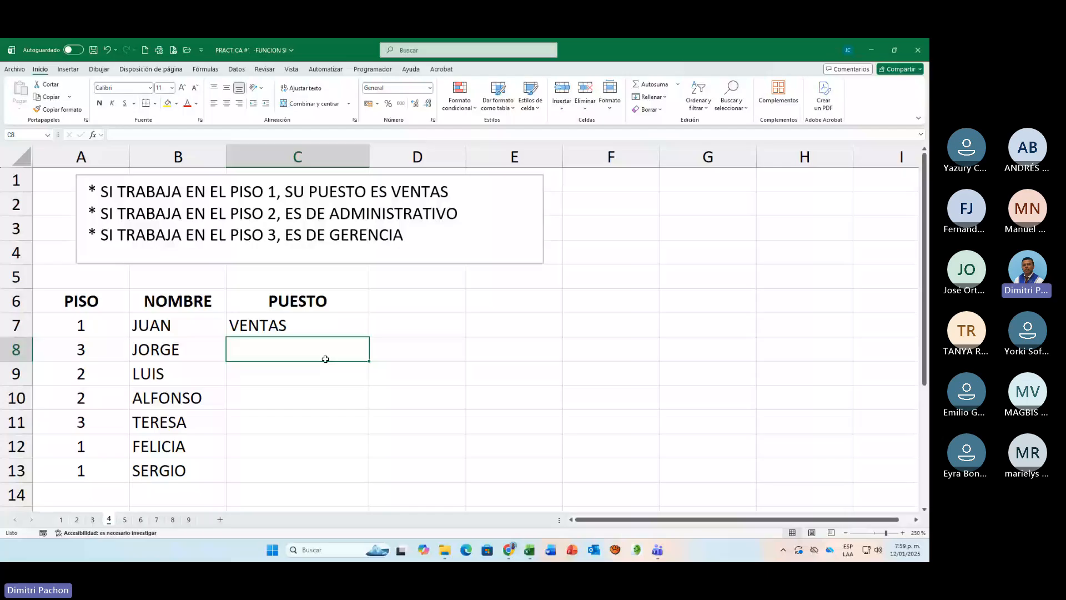
Step: Copy the PUESTO formula from C7 down to C13 and review the nested formula in C7
click(312, 320)
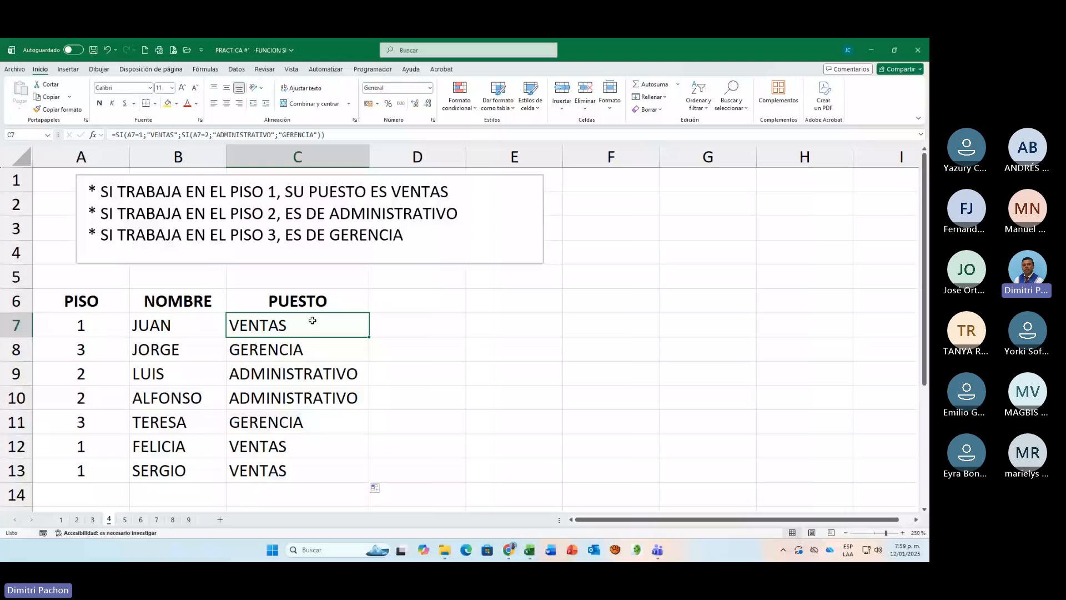
double_click(312, 320)
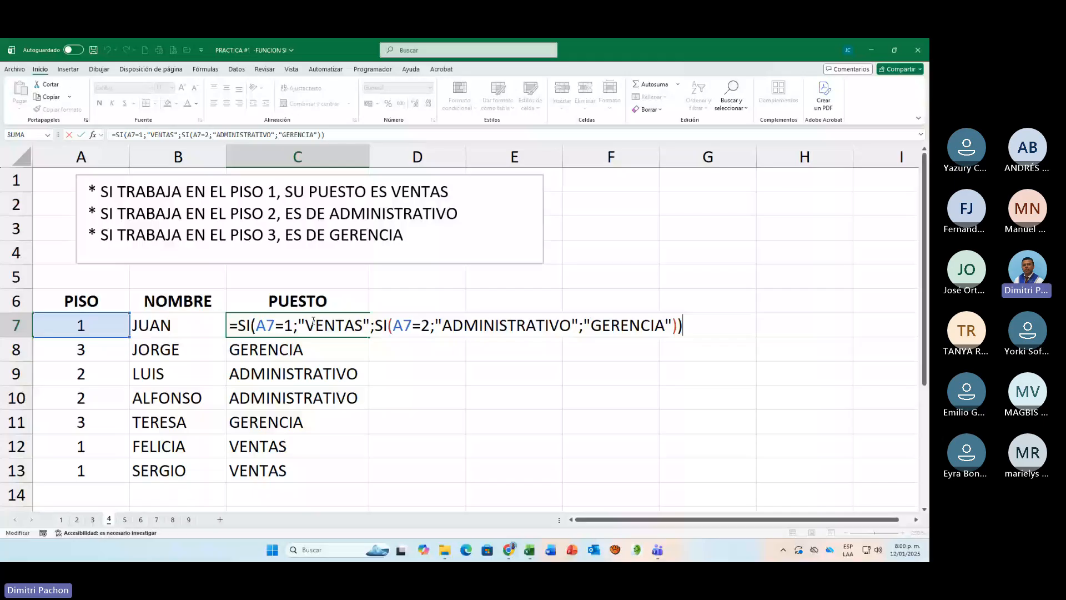
key(Return)
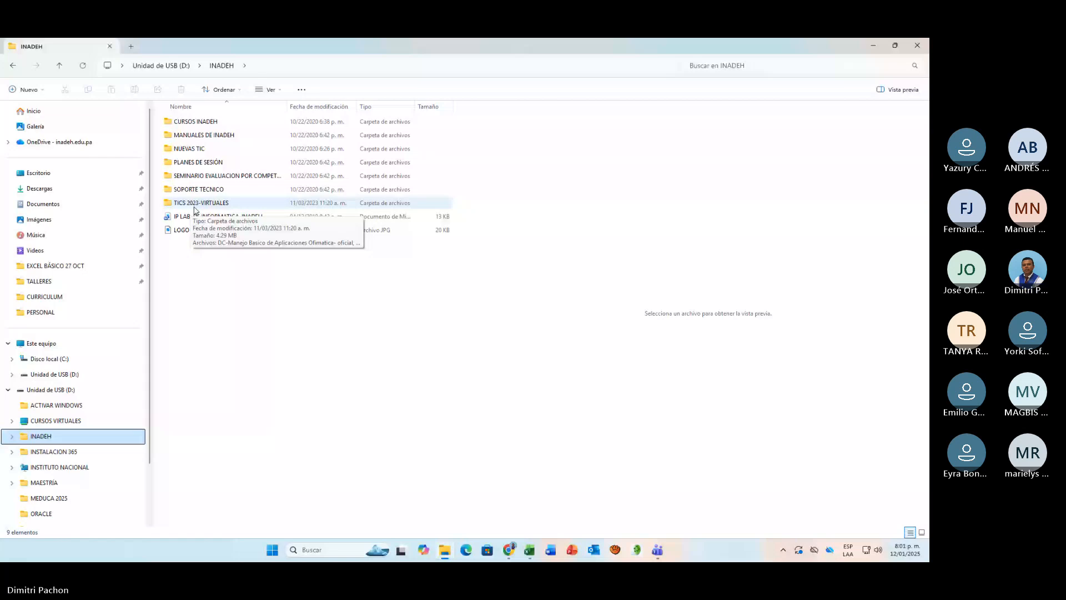
Step: Browse to the EXCEL folder inside CURSOS INADEH and switch to the PLANILLA DE CONTA workbook in Excel
double_click(195, 122)
double_click(193, 137)
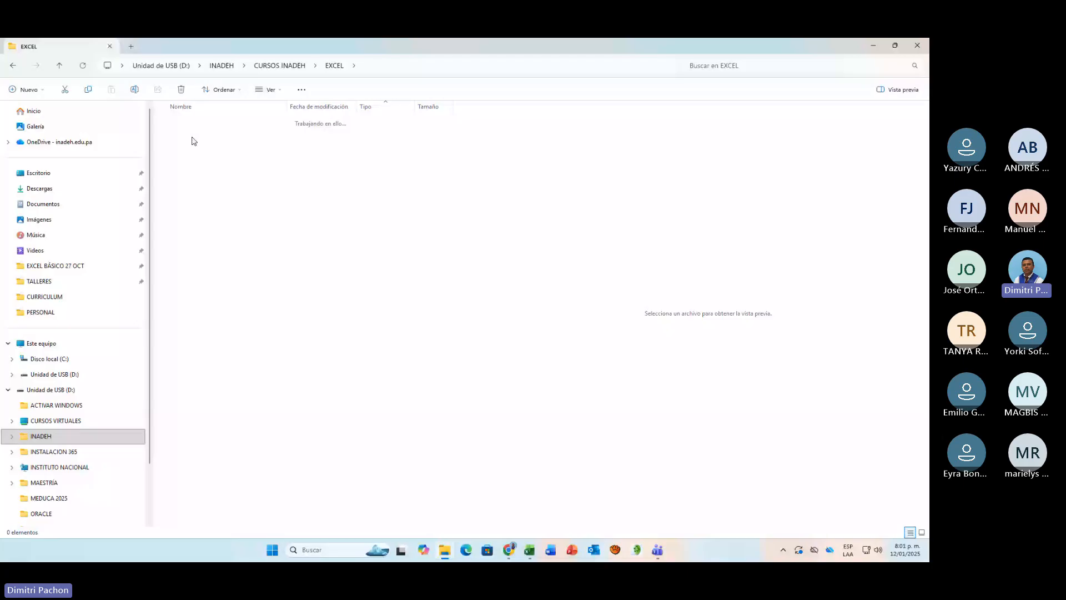
key(alt+Tab)
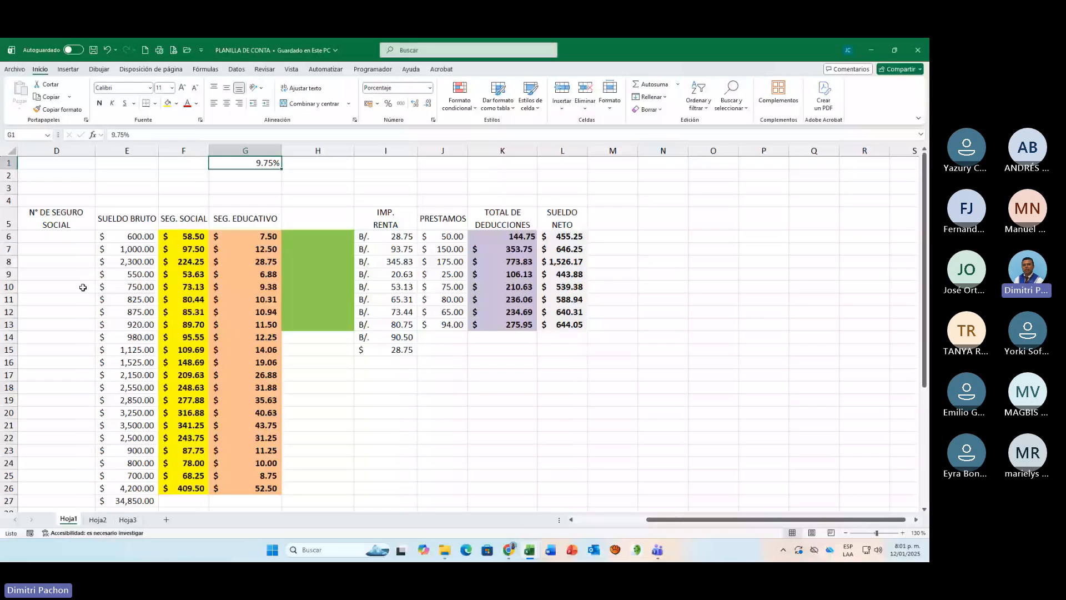
scroll(82, 287, left, 3)
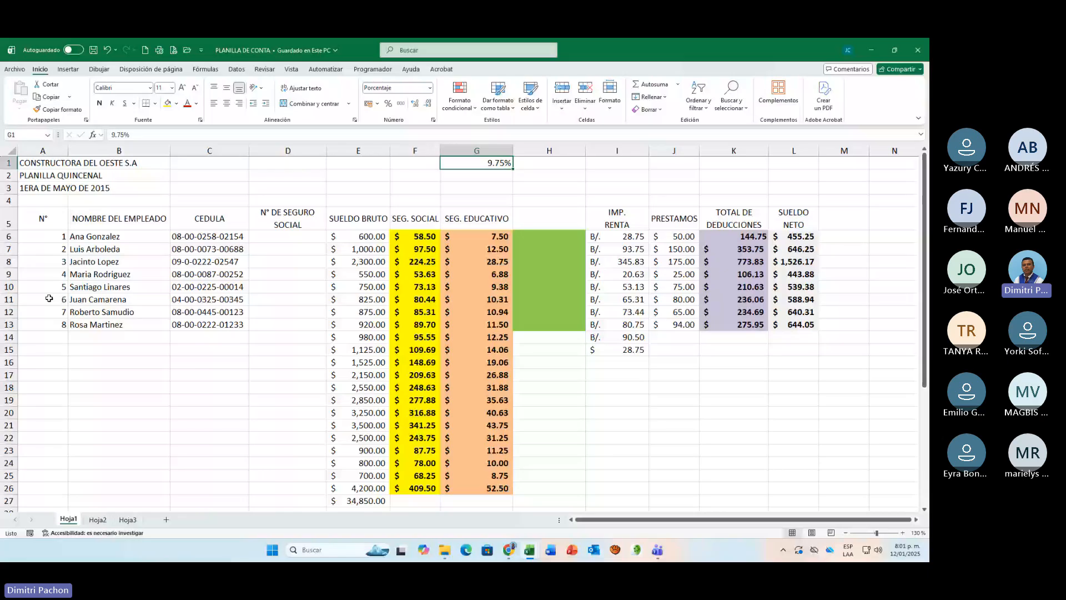
Step: Examine the first employee's row on Hoja1, from CEDULA and SUELDO BRUTO to the SEG. SOCIAL and SEG. EDUCATIVO formulas
click(191, 233)
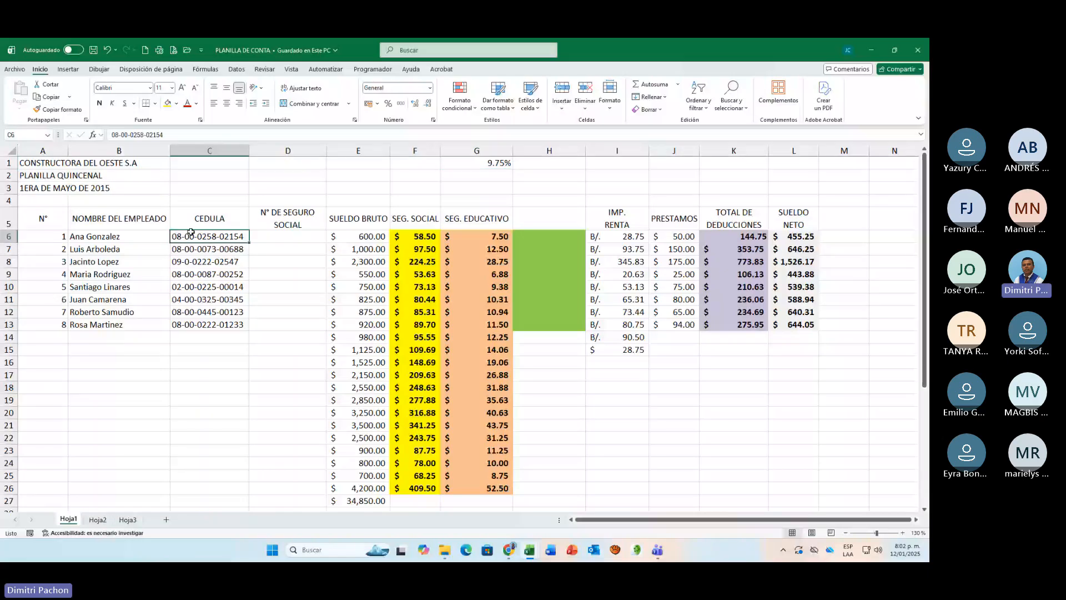
key(Right)
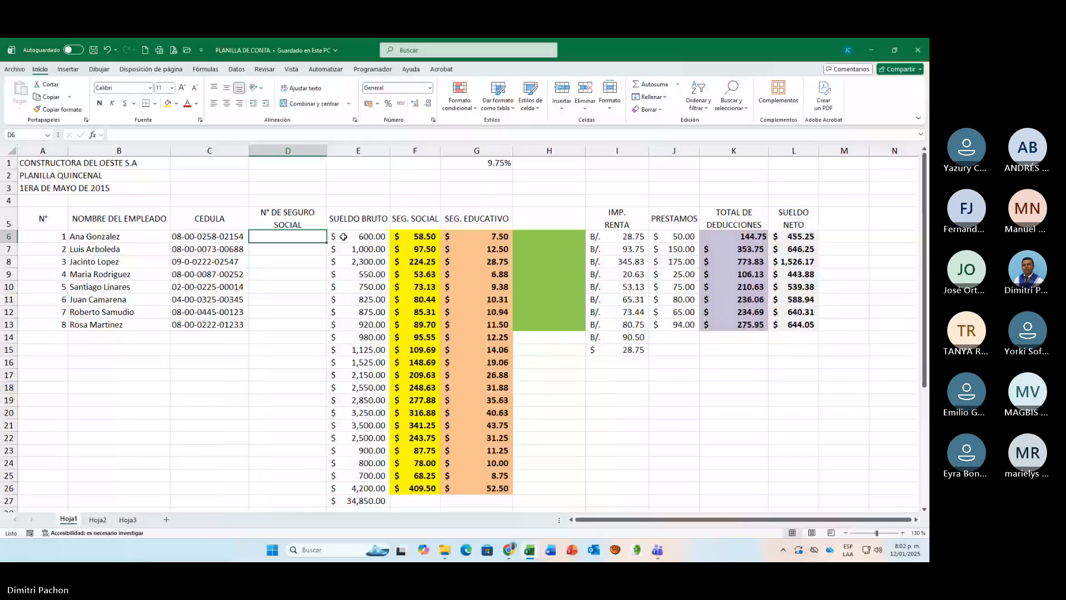
click(344, 237)
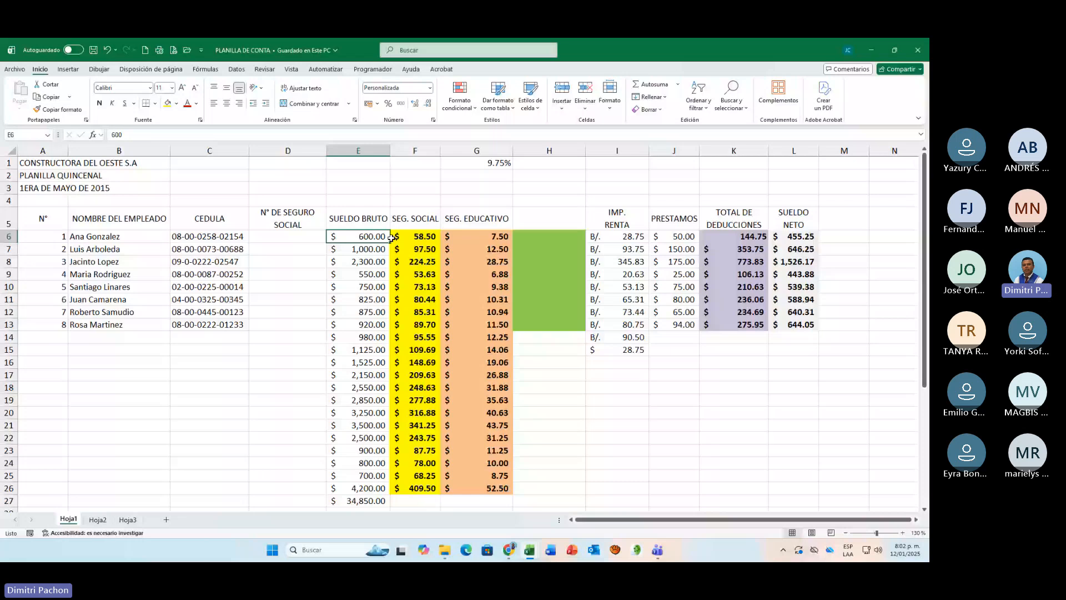
double_click(417, 237)
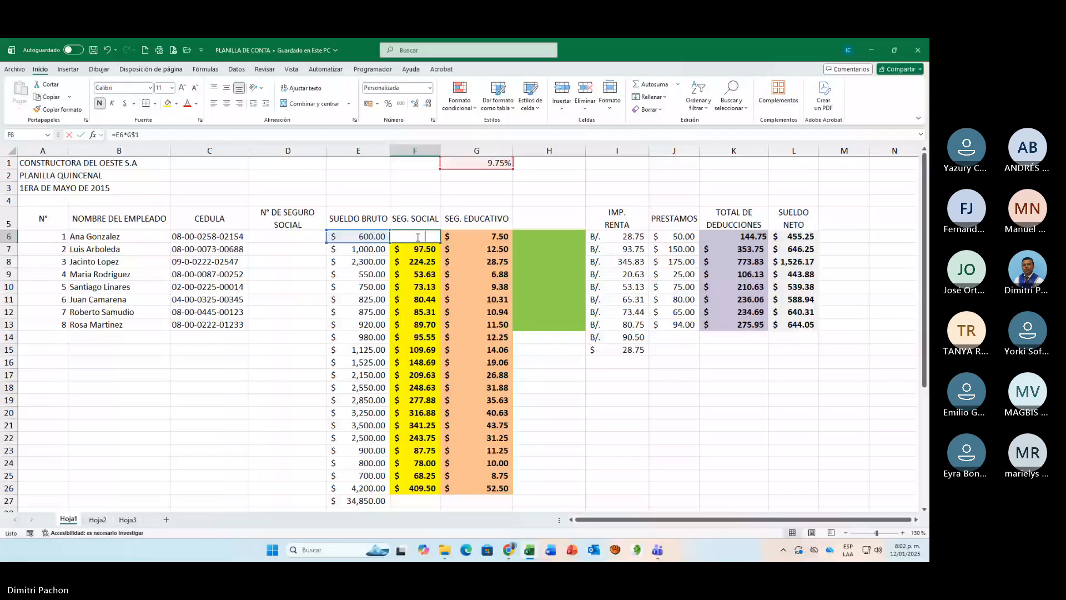
key(Tab)
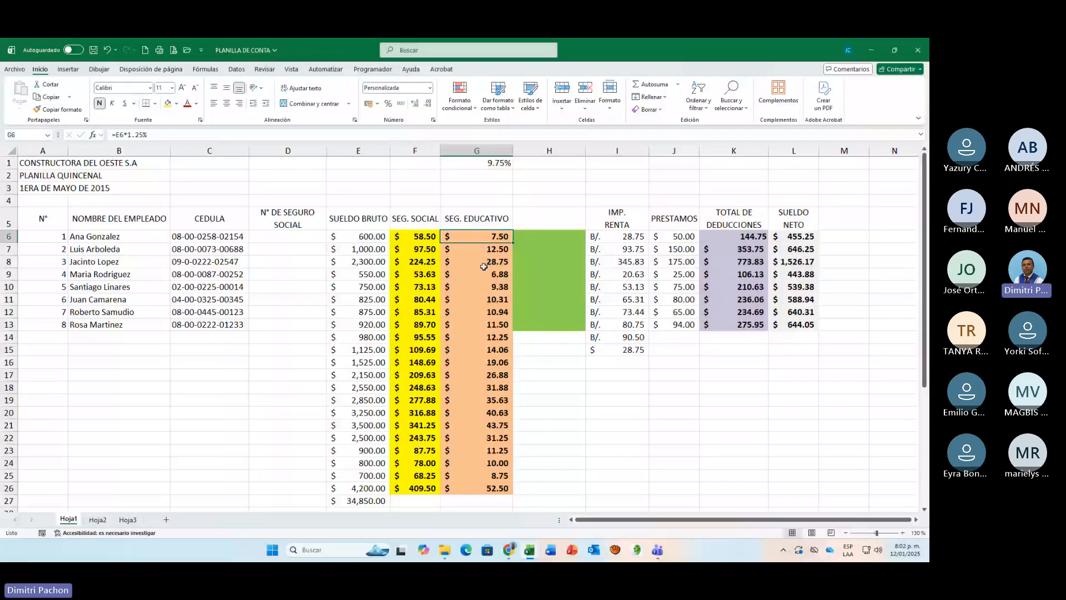
key(F2)
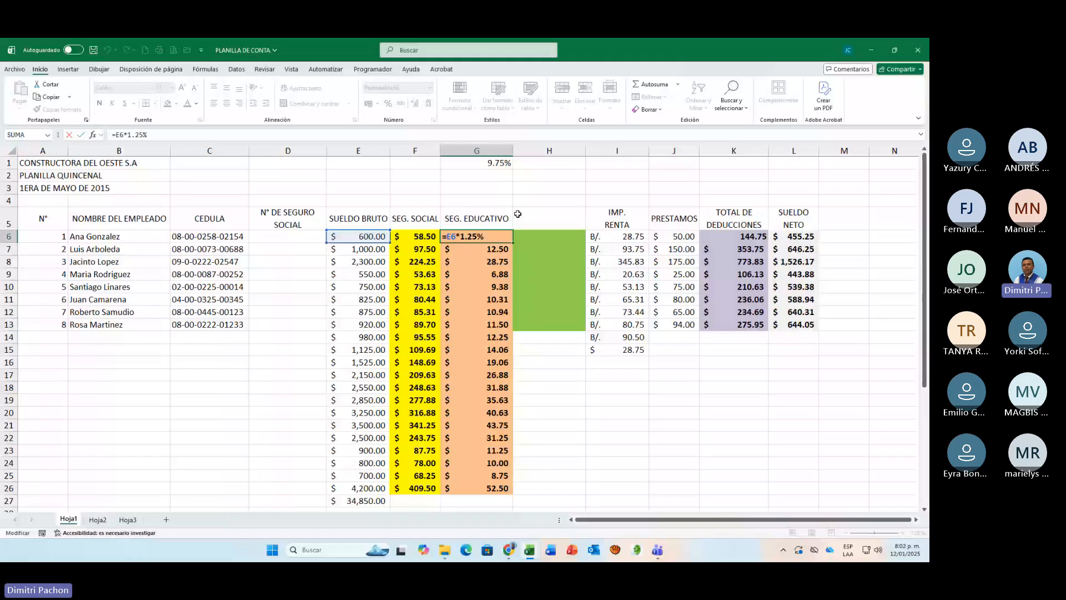
key(ctrl+Return)
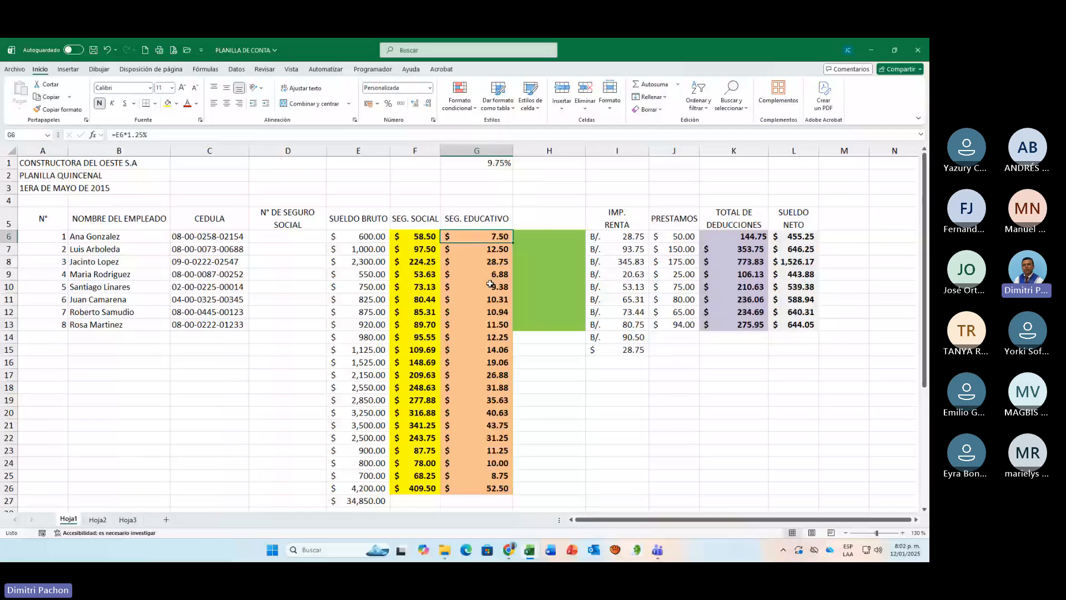
Step: Copy the nested SI formula text of IMP. RENTA in I6 and paste it as visible text into E3
click(631, 237)
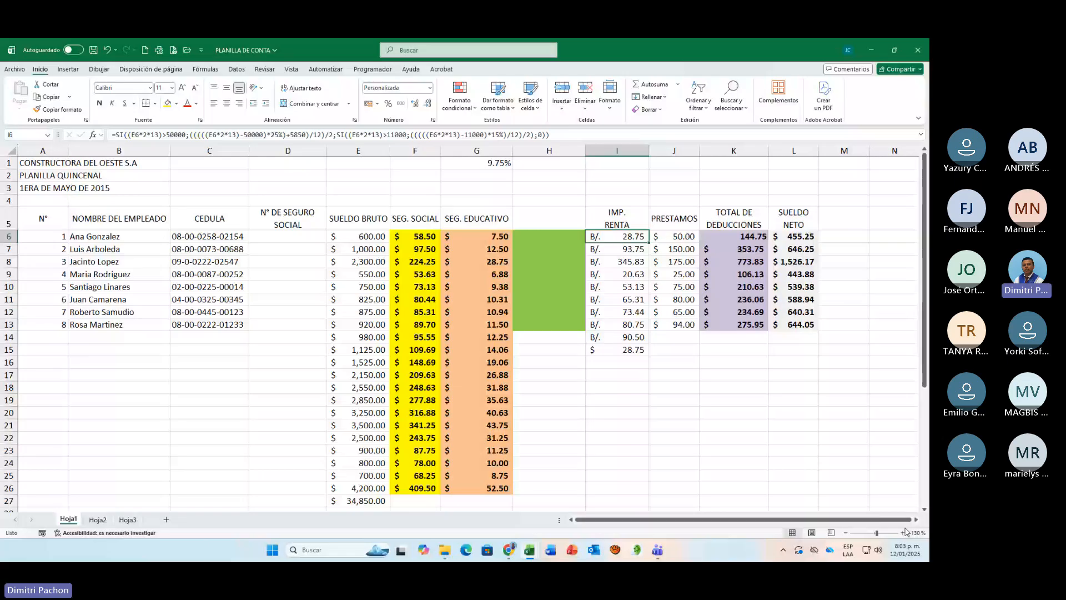
key(F2)
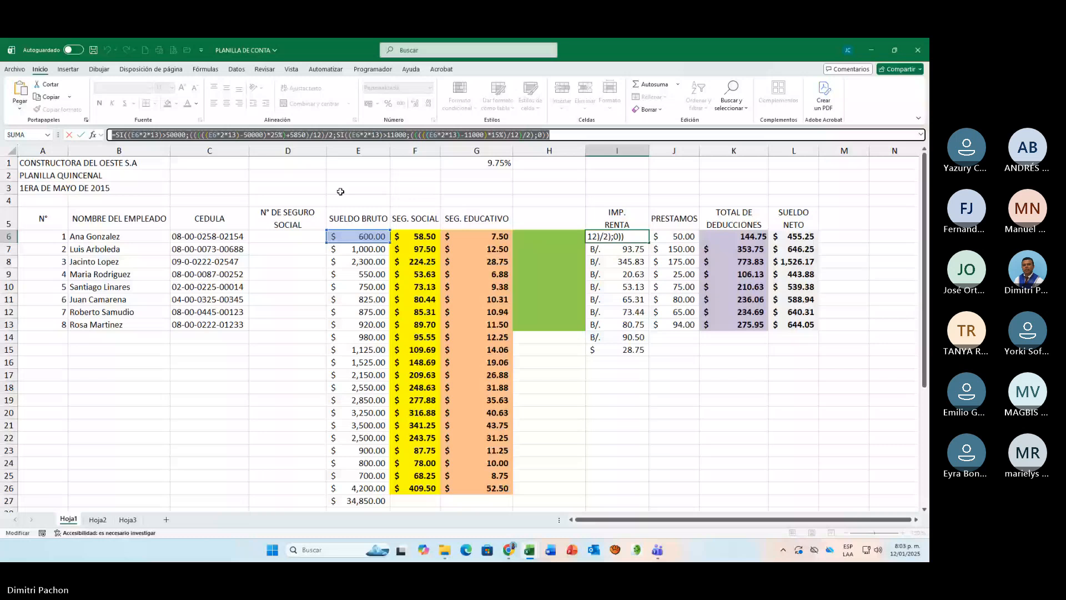
key(ctrl+c)
key(Escape)
click(340, 189)
key(ctrl+v)
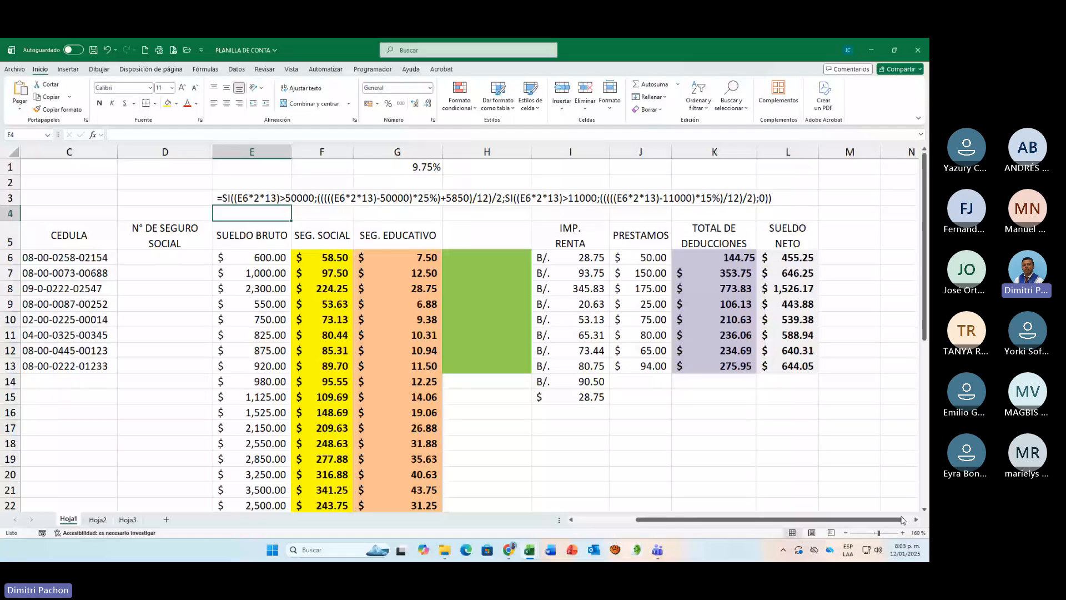
Step: Review the formula text in E3, the IMP. RENTA formula in I6 and the SUELDO NETO formula in L6
key(Up)
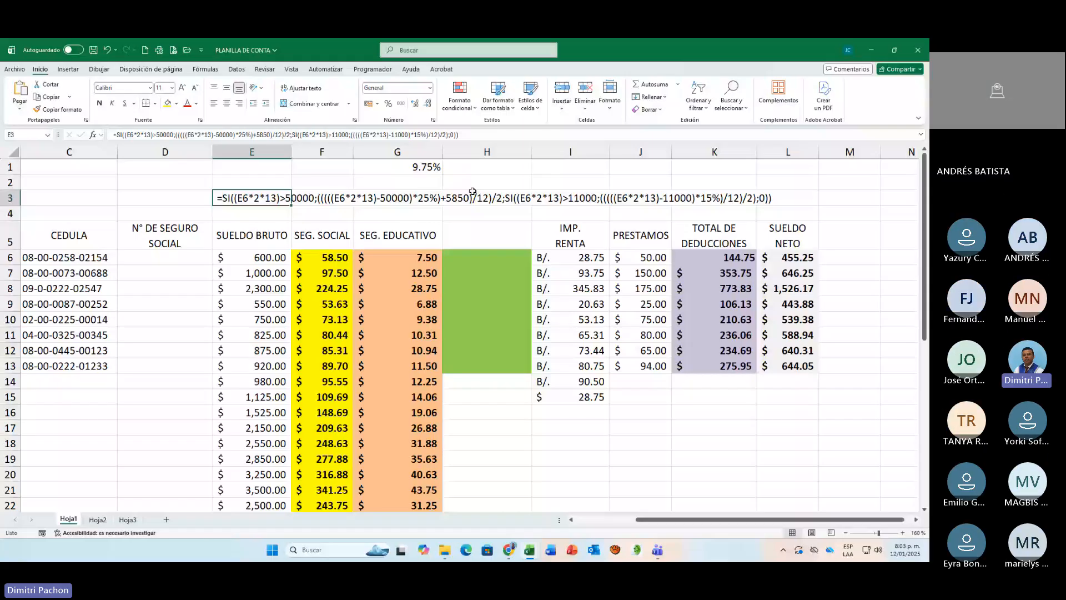
click(580, 259)
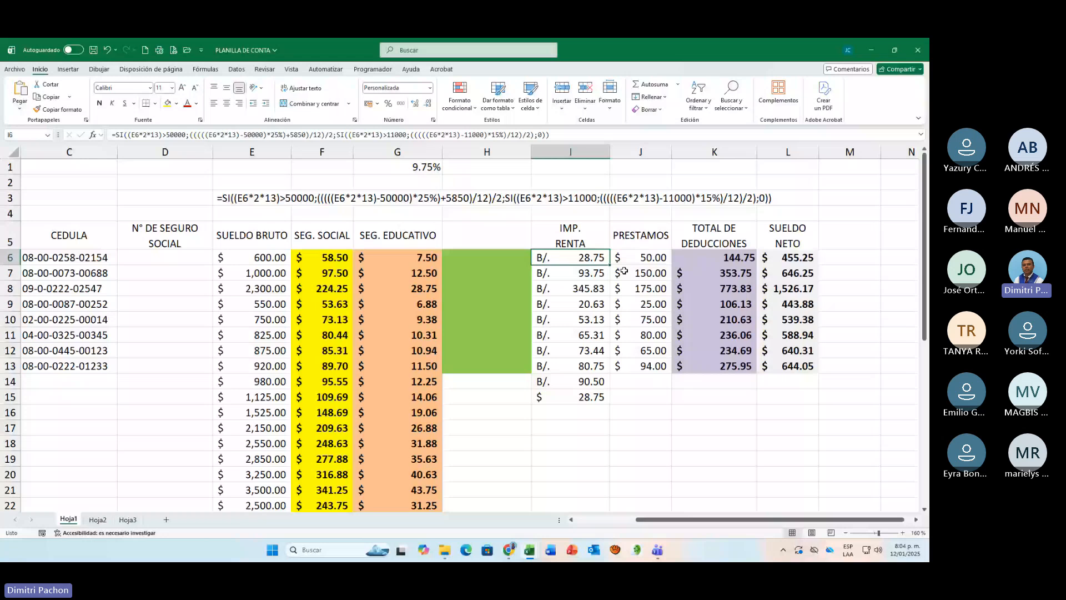
key(Right)
key(Right)
key(Right)
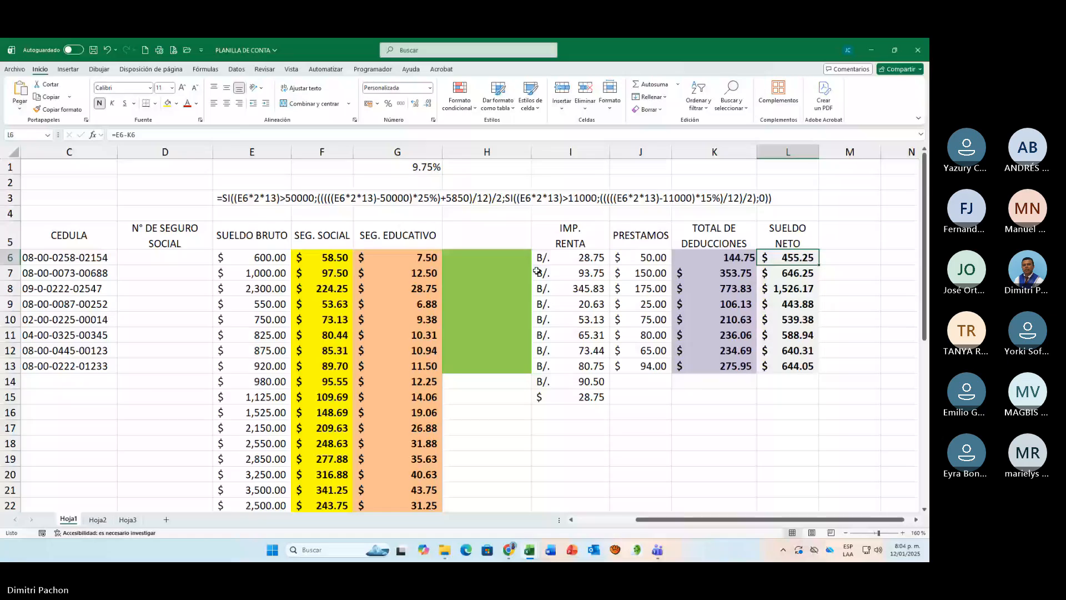